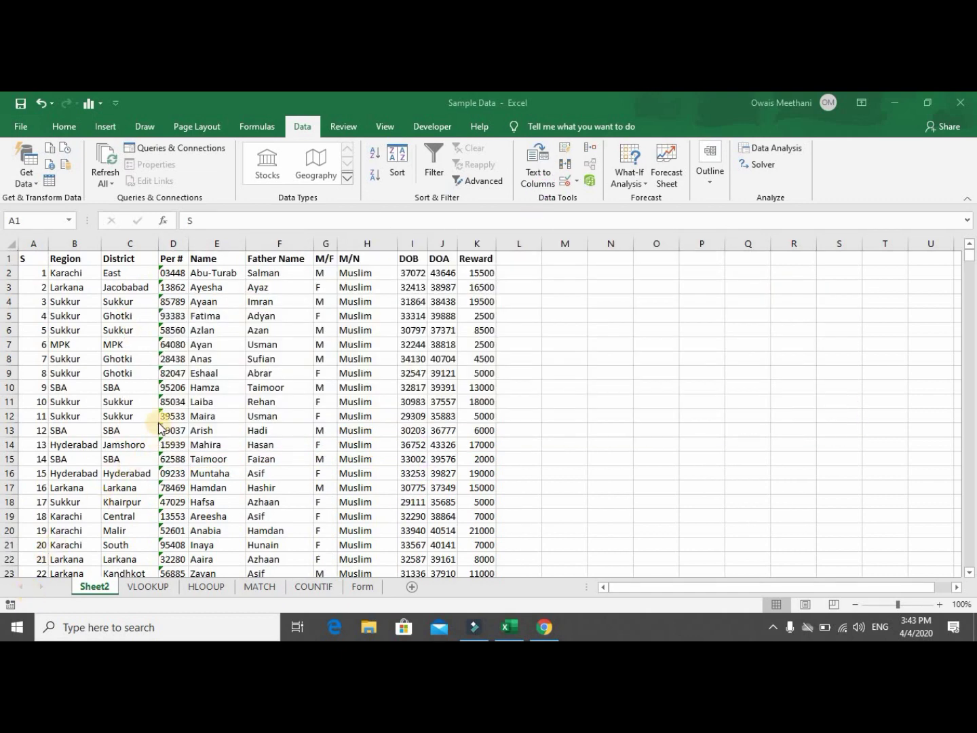
Examine the data table in Sheet2, checking how far the S column extends and reviewing the column headings in row 1.
click(39, 257)
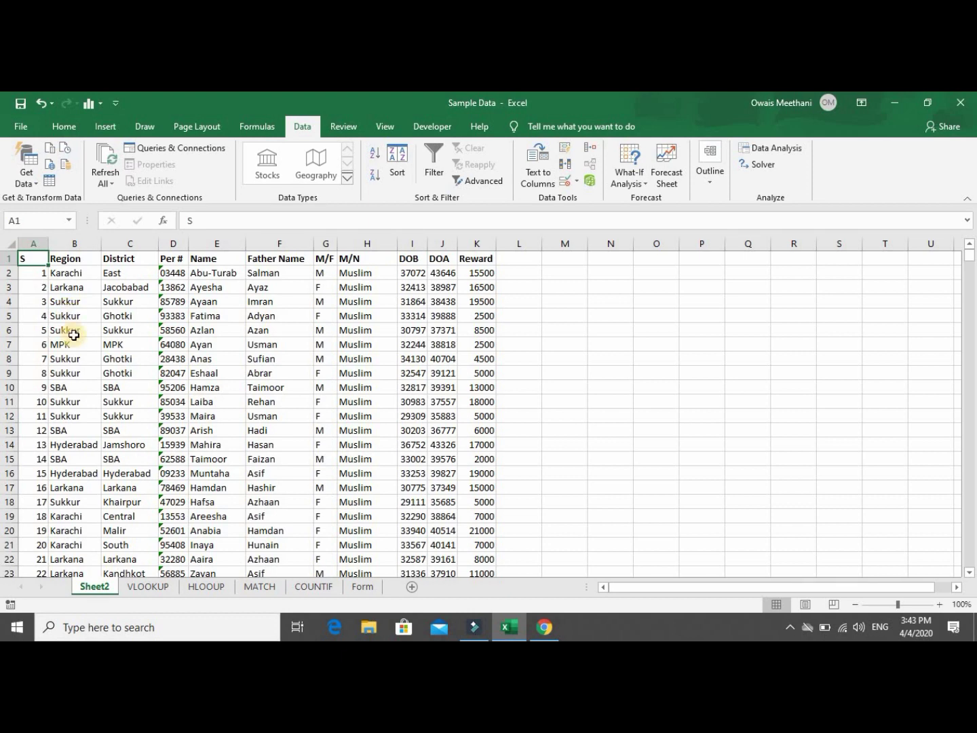
key(ctrl+shift+Down)
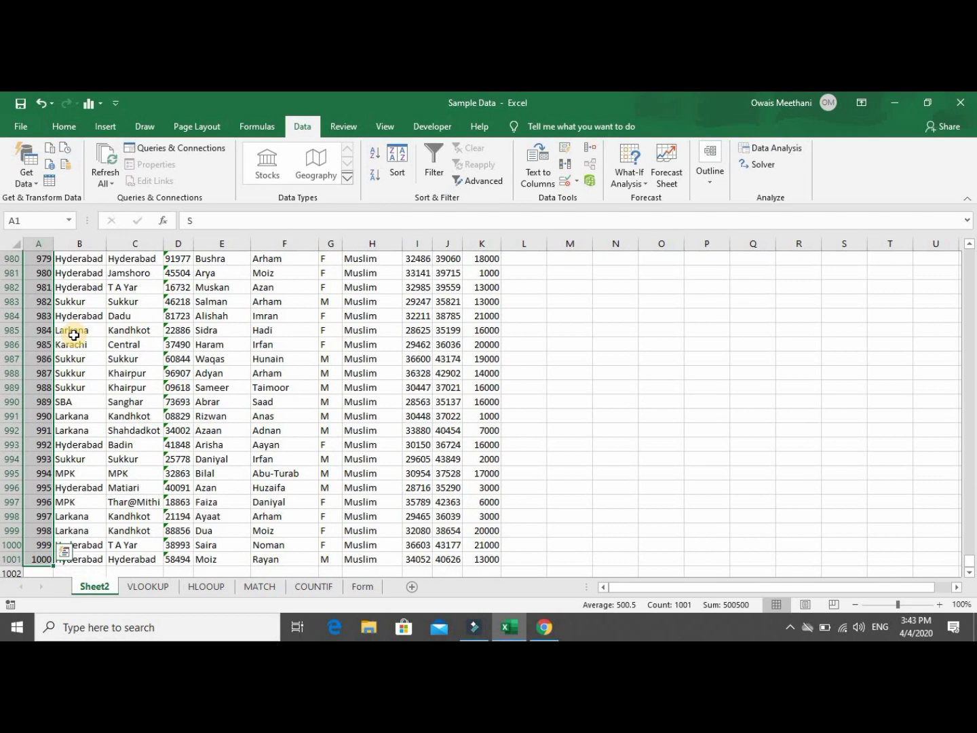
key(ctrl+Home)
key(Right)
key(Right)
key(Right)
key(Right)
key(Right)
key(Right)
key(Right)
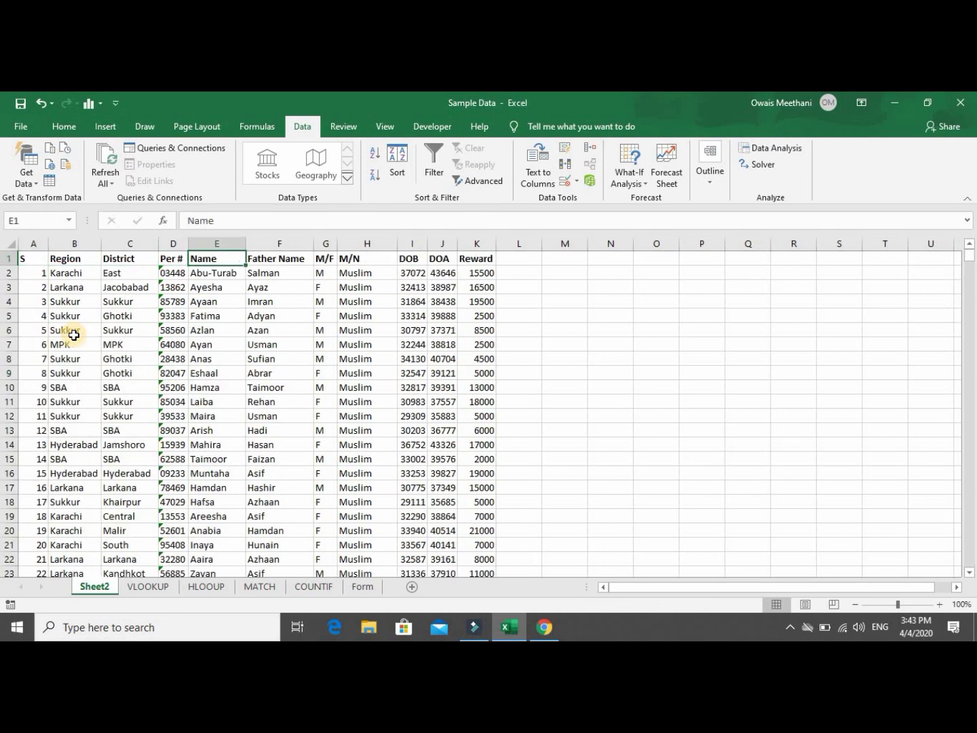
key(Right)
key(Right)
key(Left)
key(Left)
key(Left)
key(Left)
key(Left)
key(Left)
key(Left)
key(Left)
key(Left)
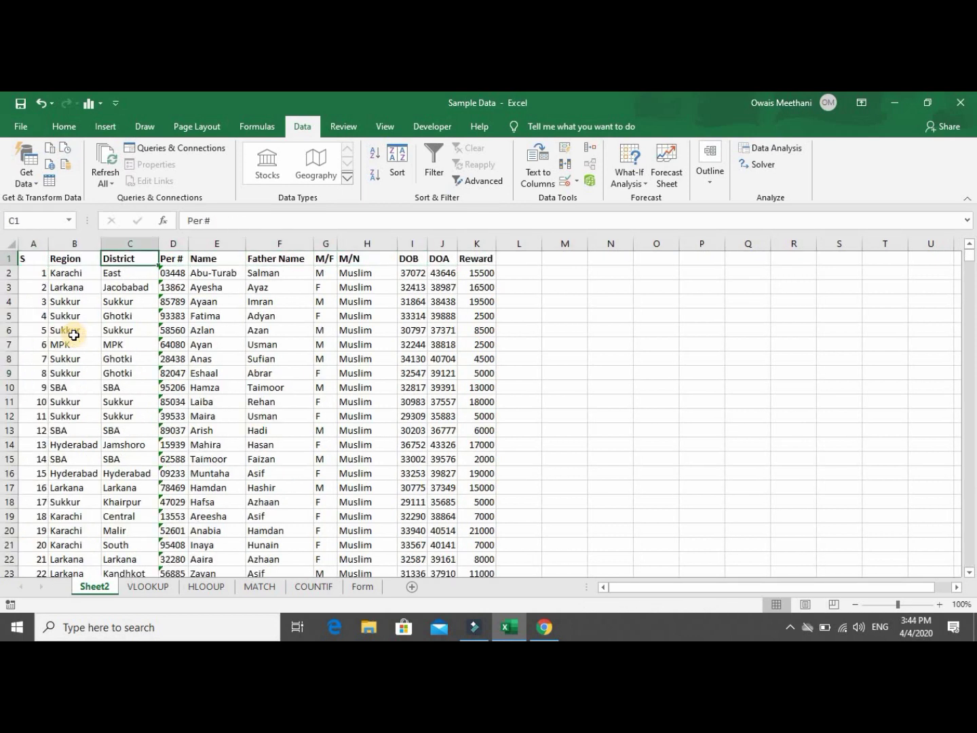
key(Right)
key(Right)
key(Right)
key(Right)
key(Right)
key(Right)
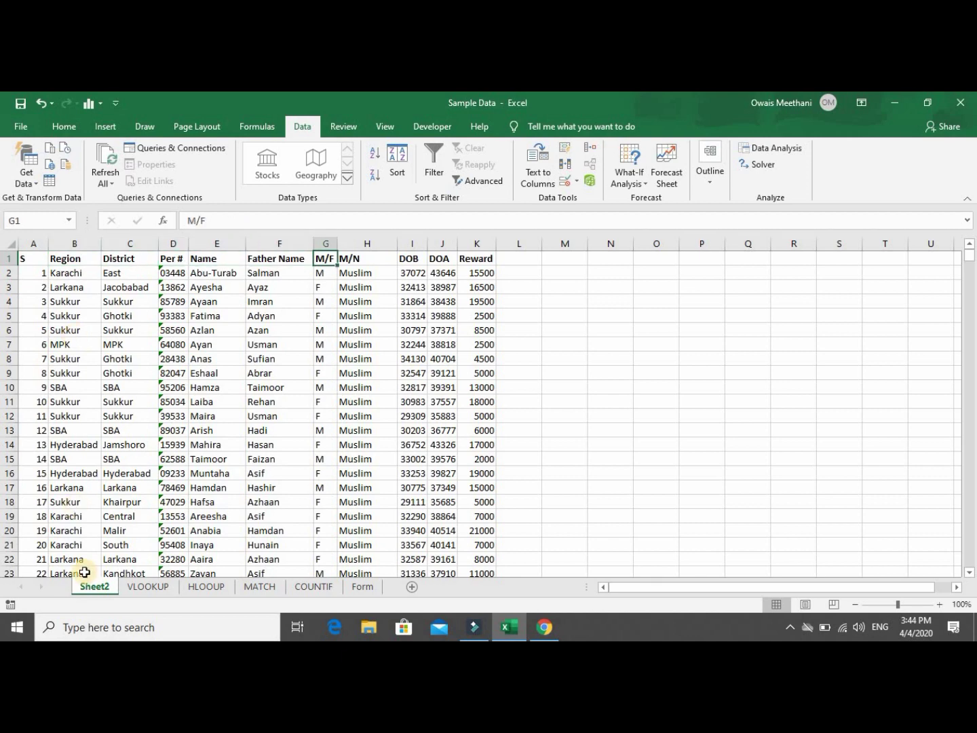
Show the VLOOKUP sheet and go to the first entry of its Per # list in cell A2.
click(143, 586)
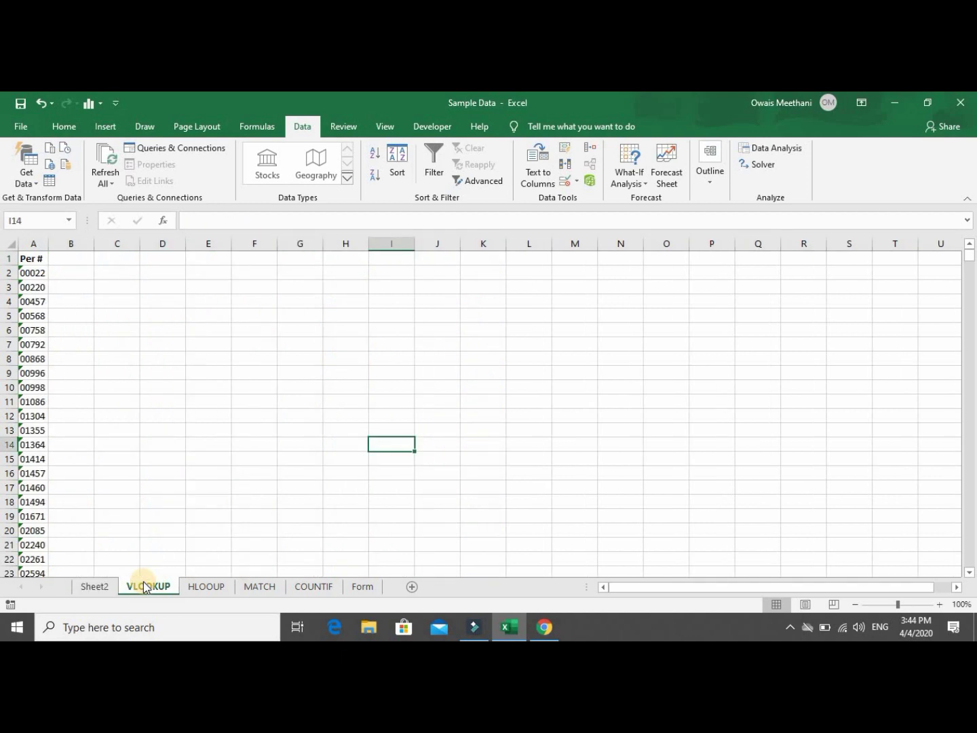
key(Up)
key(Up)
key(Up)
key(Up)
key(Up)
key(Up)
key(Up)
key(Up)
key(Up)
key(Up)
key(Up)
key(Up)
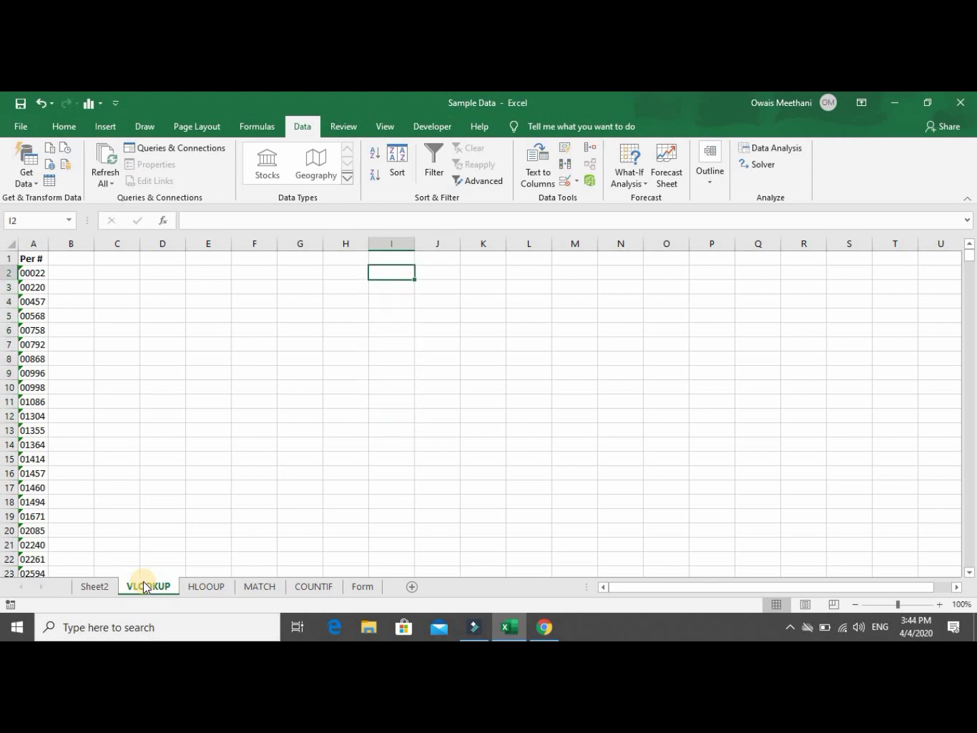
key(Left)
key(Left)
key(Left)
key(Left)
key(Left)
key(Left)
key(Left)
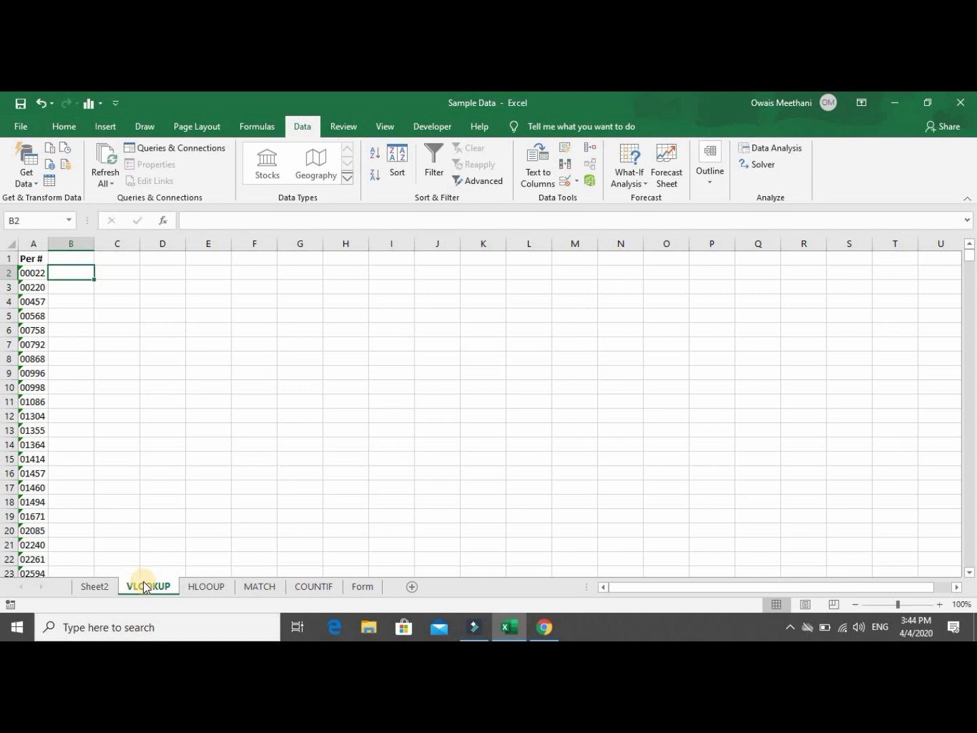
key(Left)
Compare the Per # column in Sheet2 with the Per # list in the VLOOKUP sheet, ending on the VLOOKUP sheet.
click(95, 586)
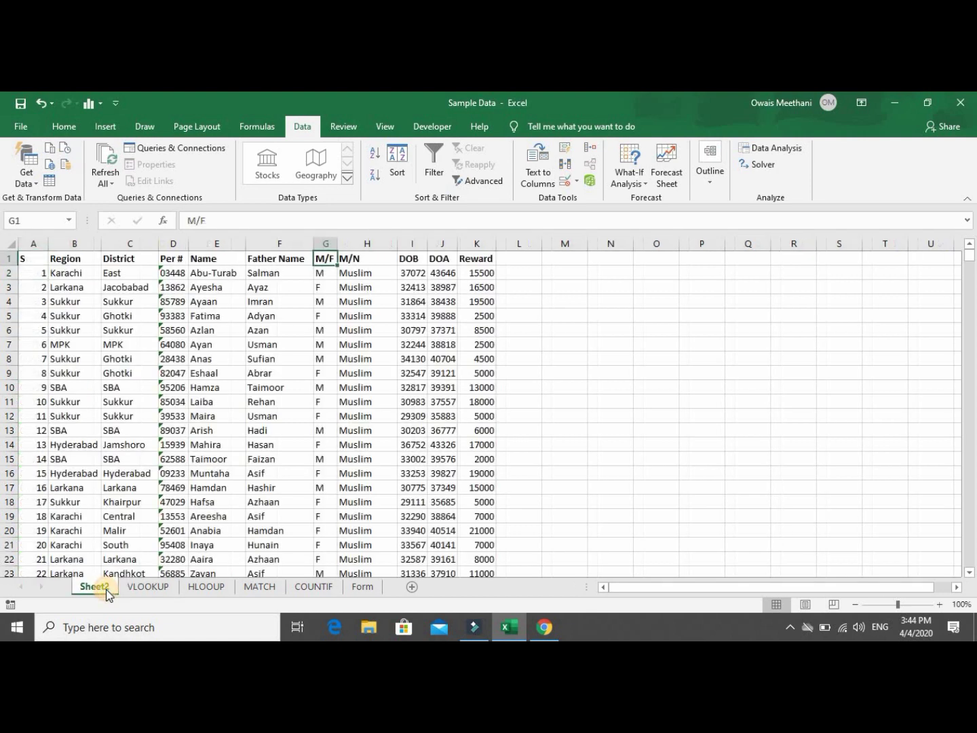
click(173, 259)
key(ctrl+shift+Down)
click(175, 272)
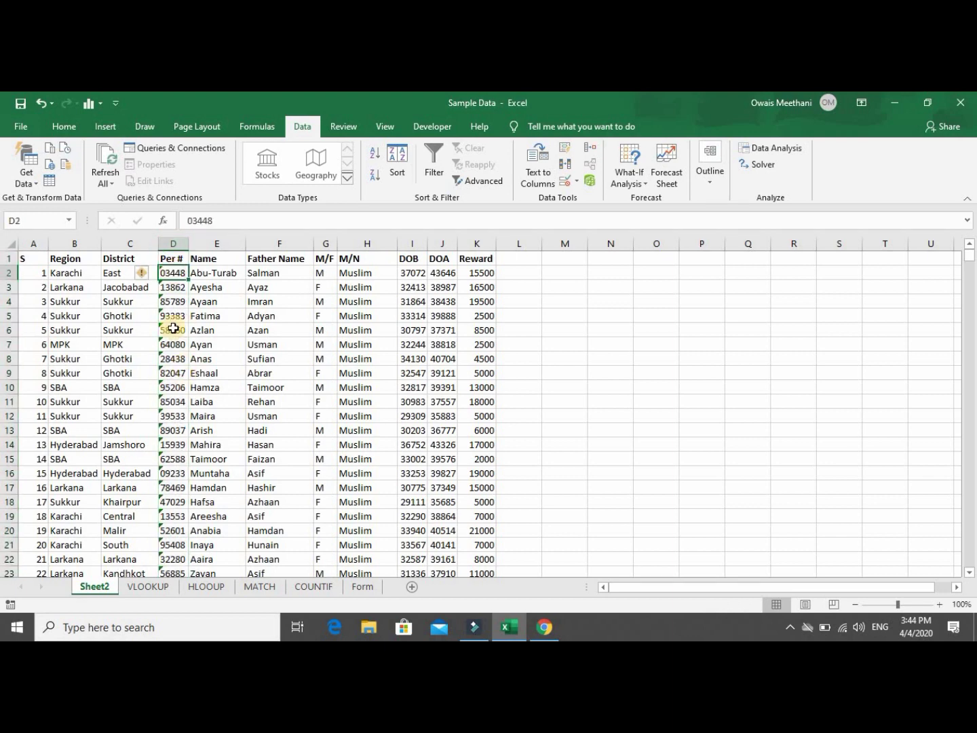
click(173, 315)
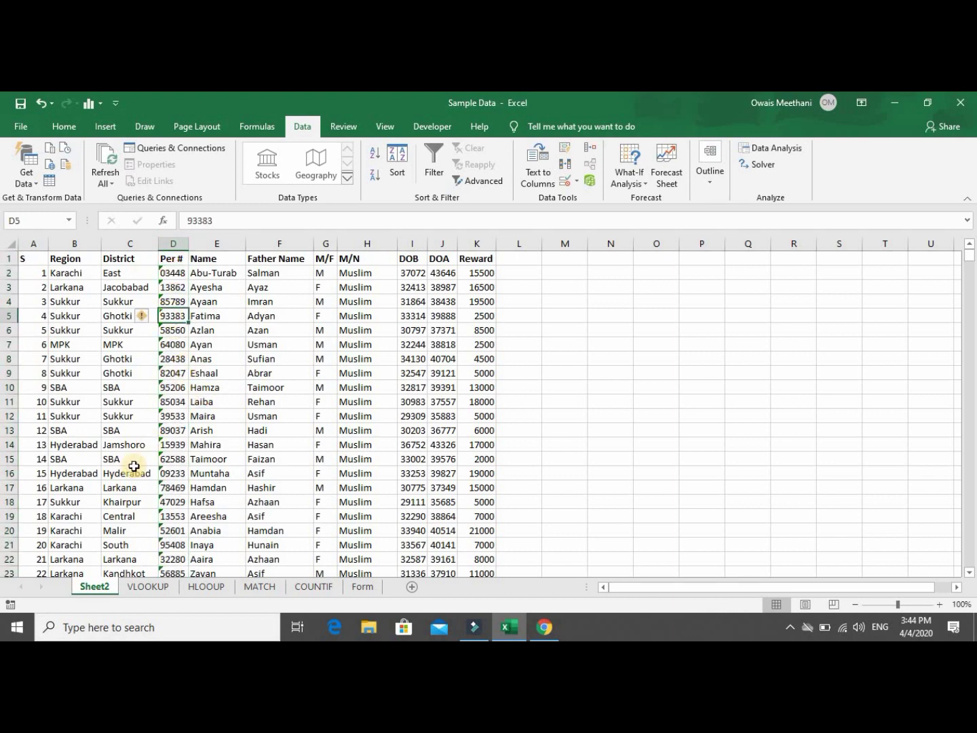
click(153, 587)
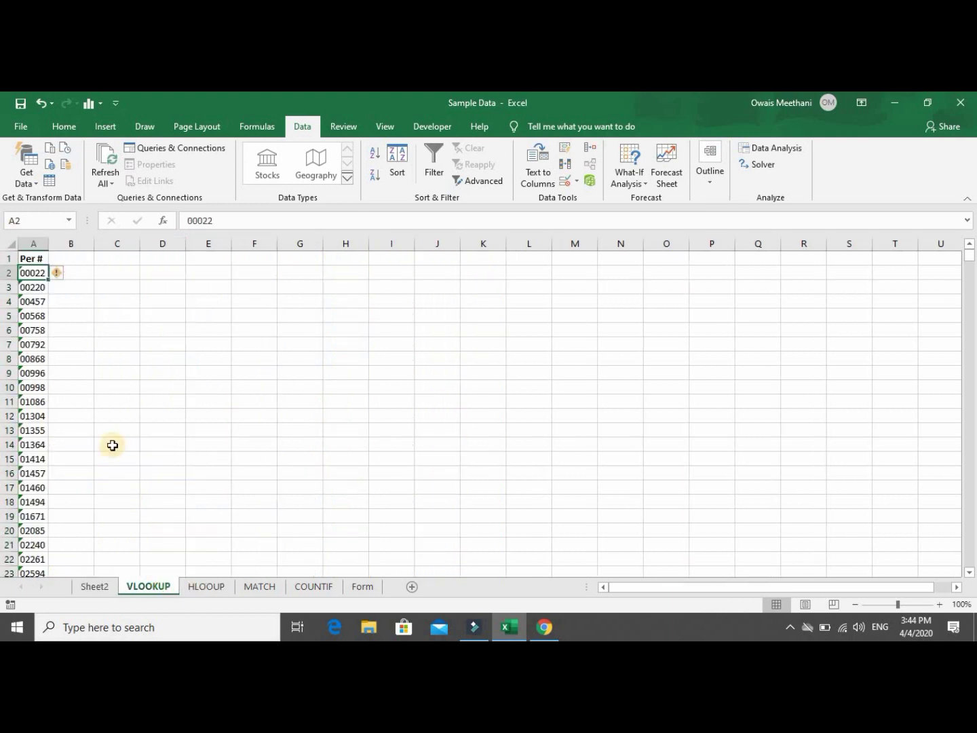
click(96, 589)
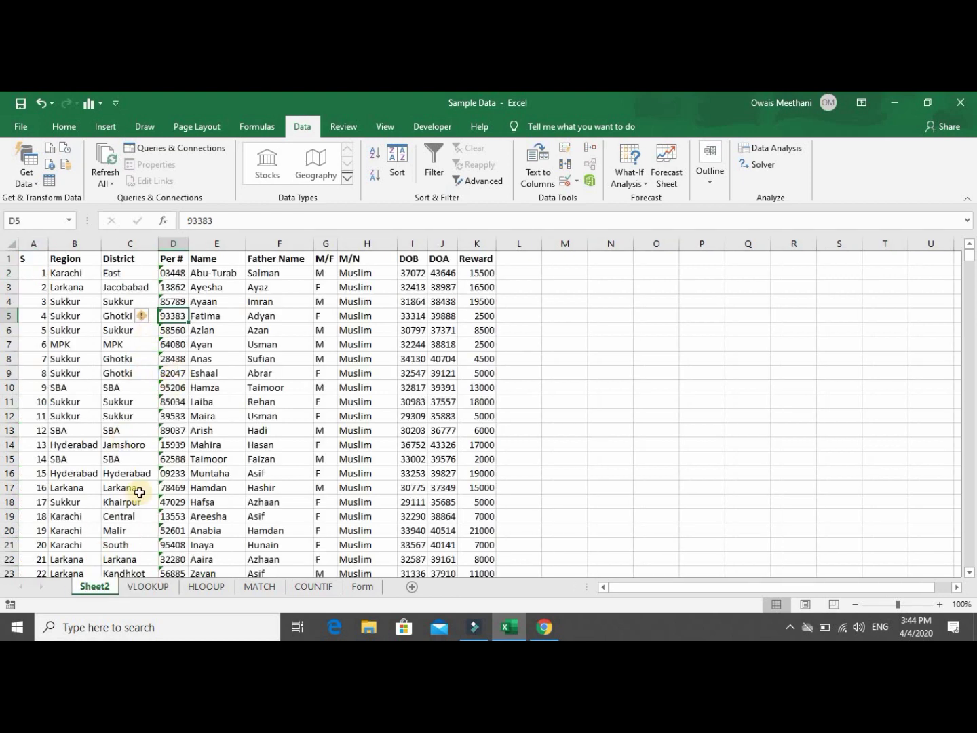
click(137, 589)
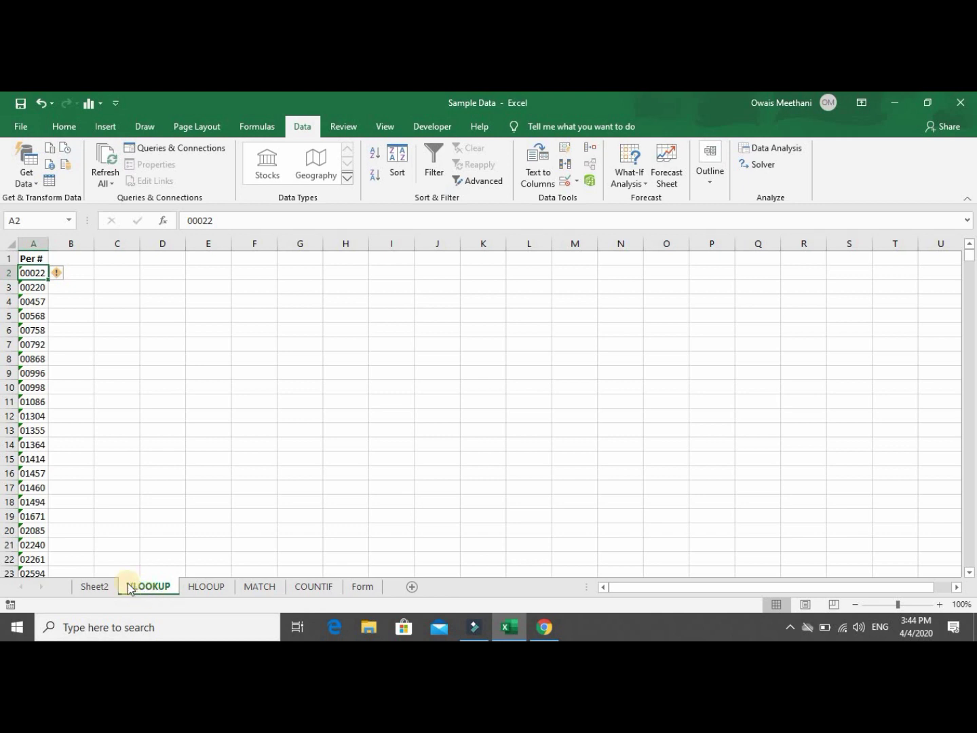
click(105, 585)
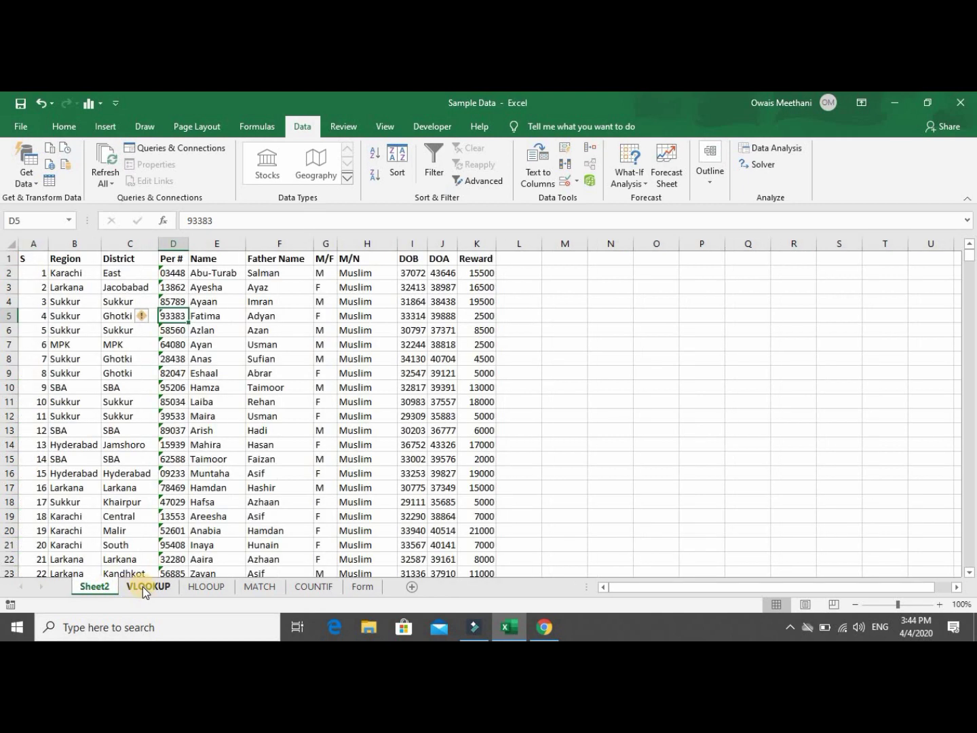
click(142, 586)
key(Right)
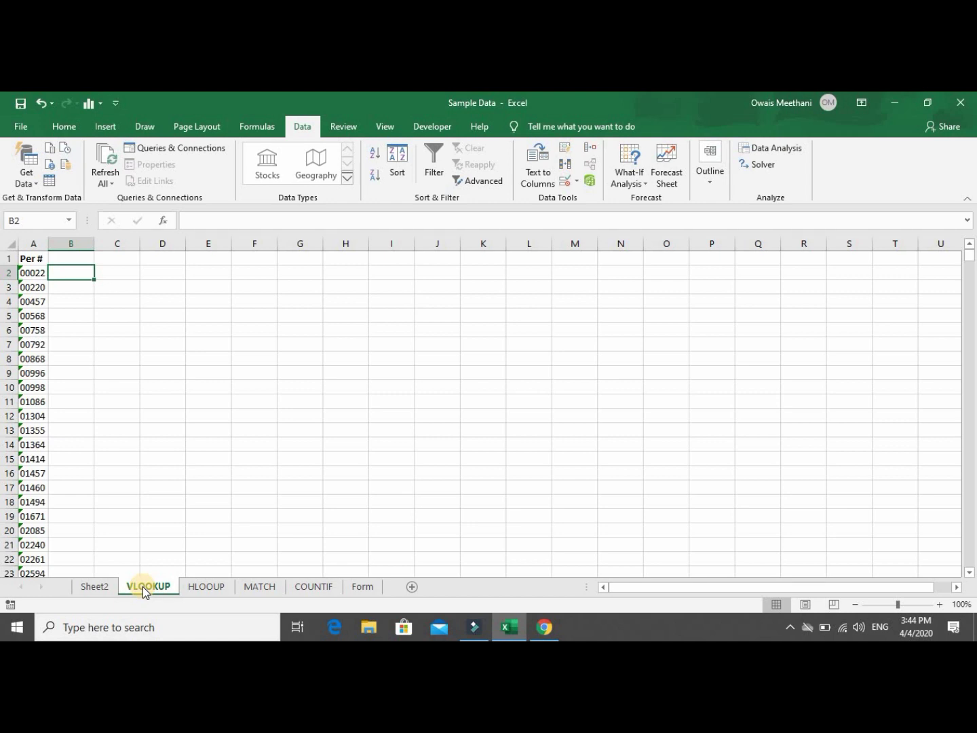
text(=)
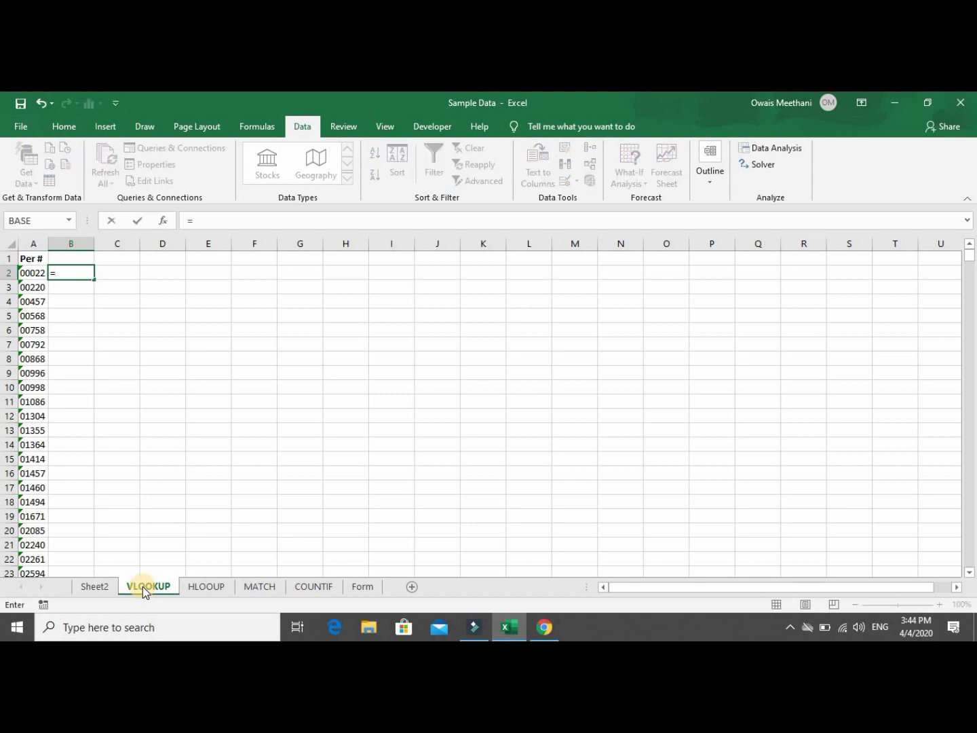
key(BackSpace)
key(Return)
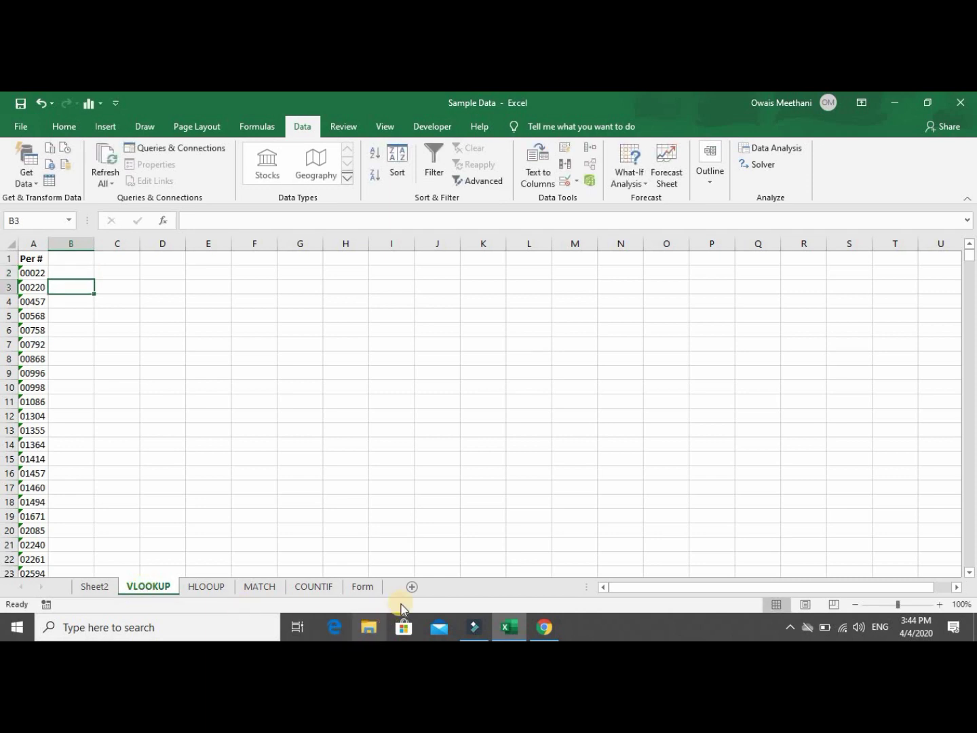
Begin a VLOOKUP formula in cell B2 of the VLOOKUP sheet with A2 as the lookup value.
ctrl+scroll(606, 475, up, 7)
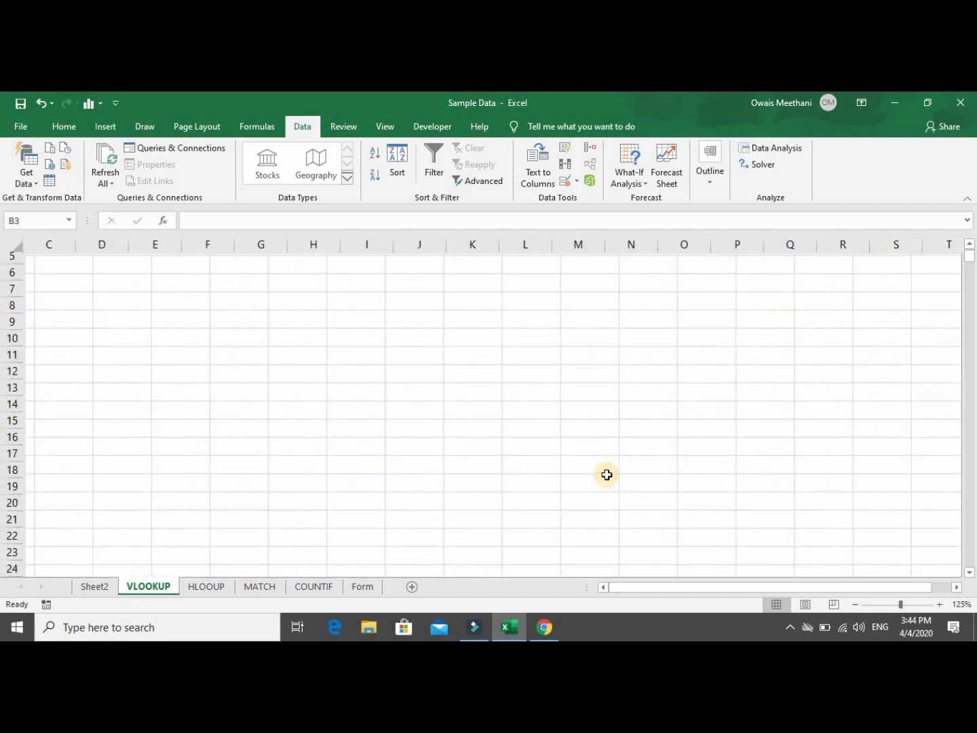
key(Left)
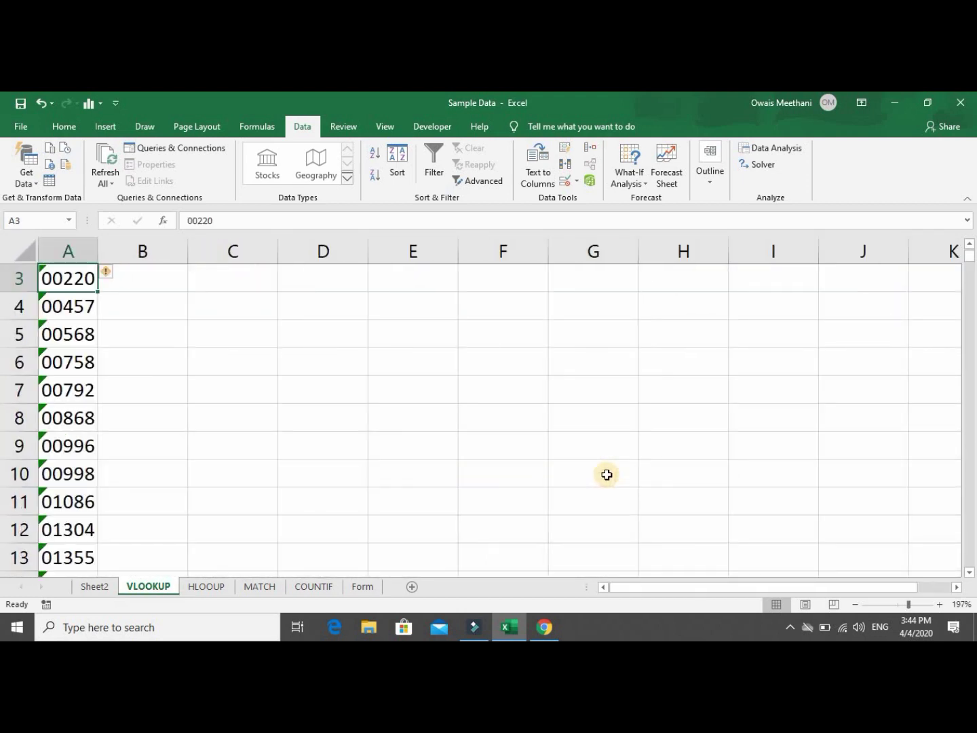
key(Up)
key(Up)
key(Down)
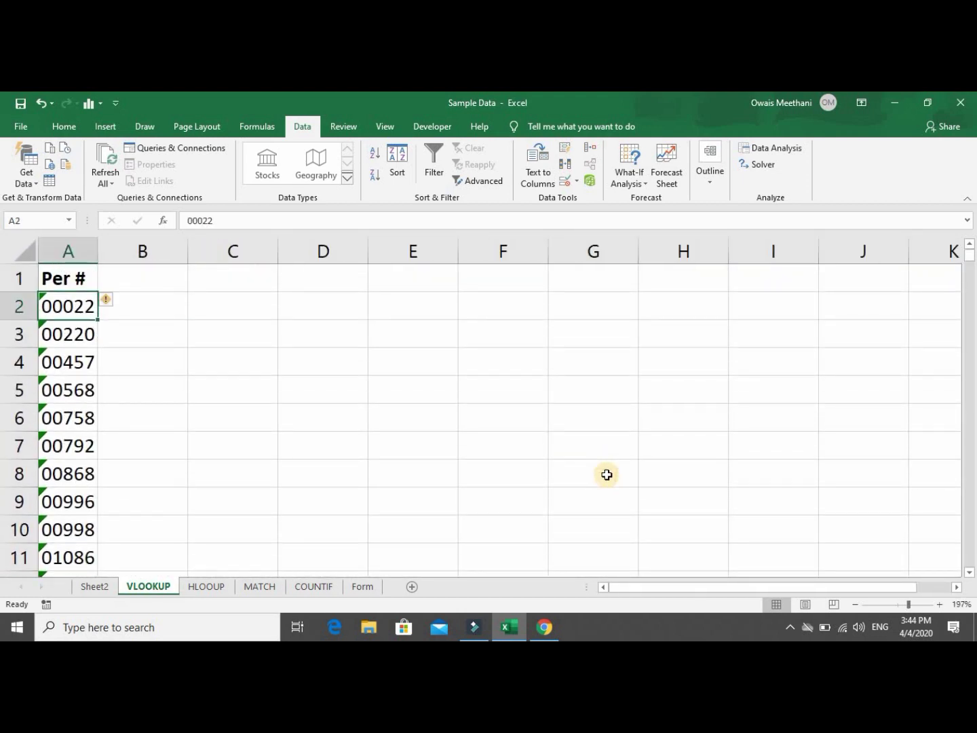
key(Right)
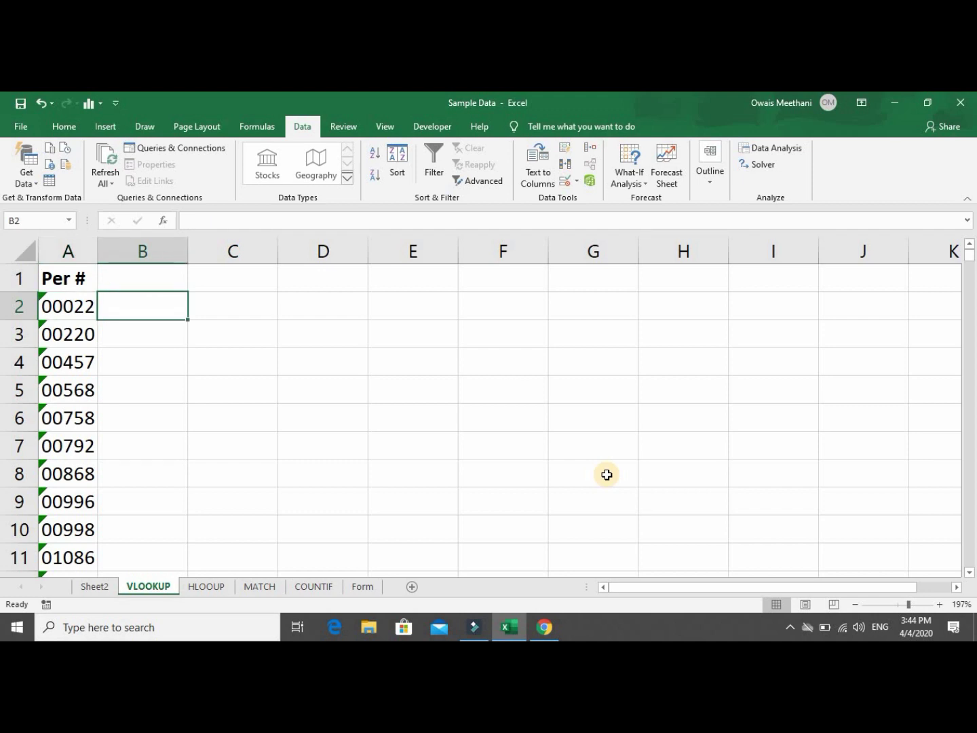
text(=vloo)
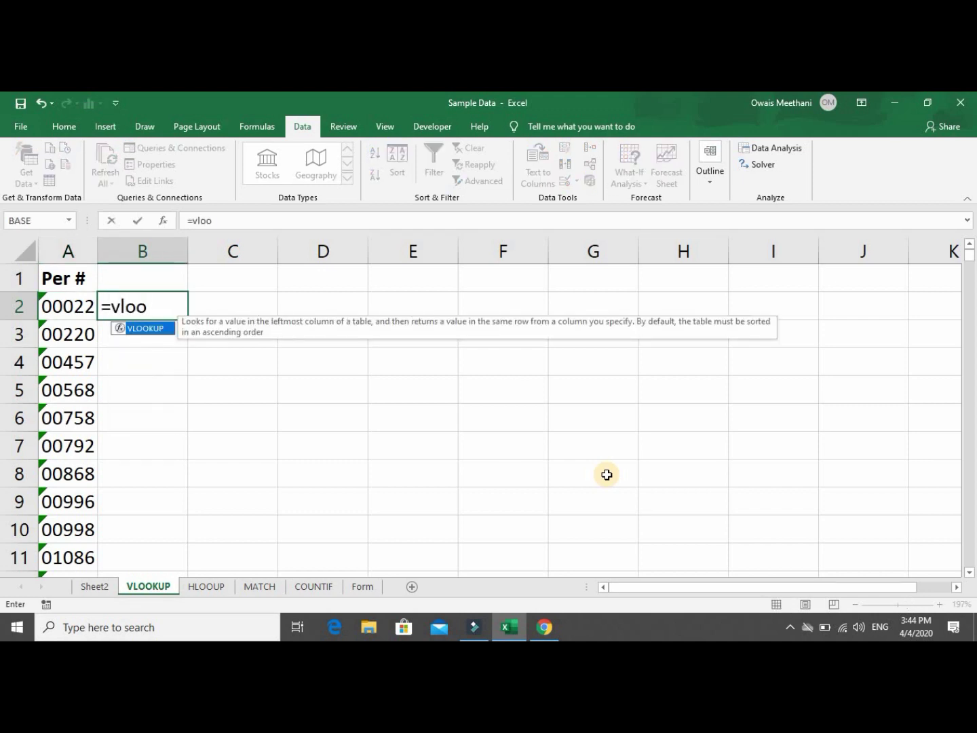
key(Tab)
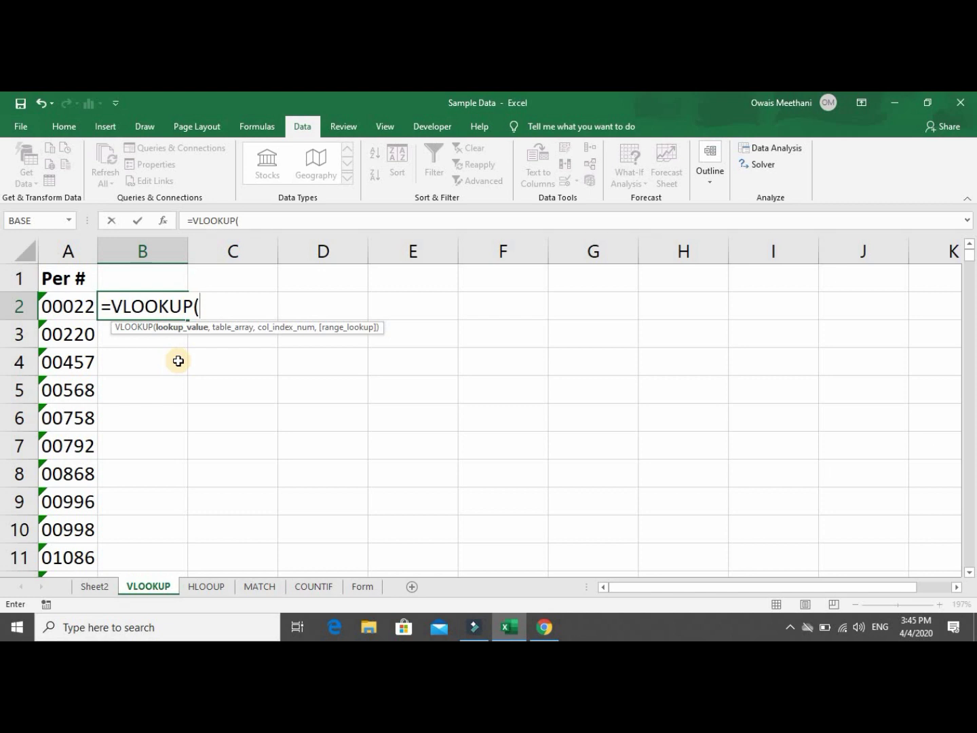
key(Left)
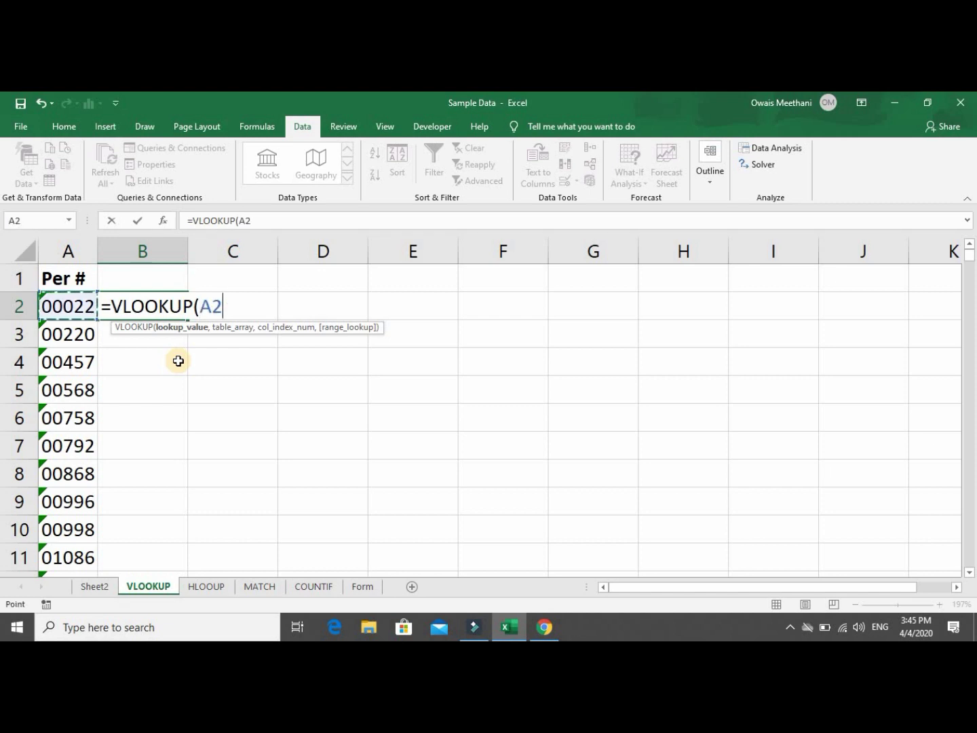
text(,)
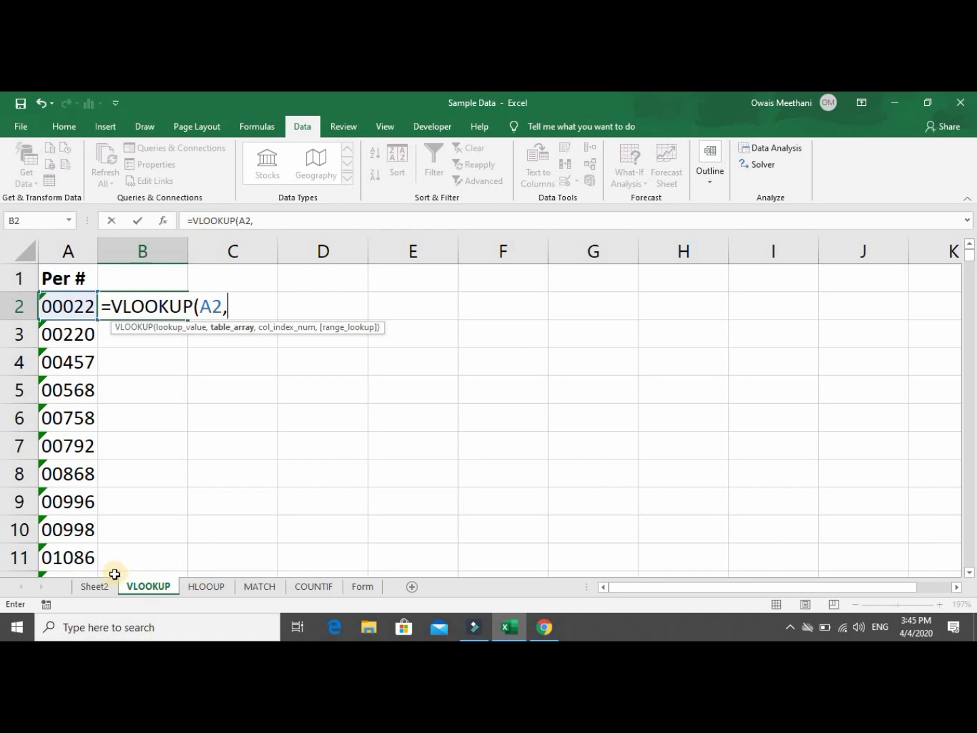
Start the formula's table array in Sheet2 at the Per # heading in cell D1.
click(95, 587)
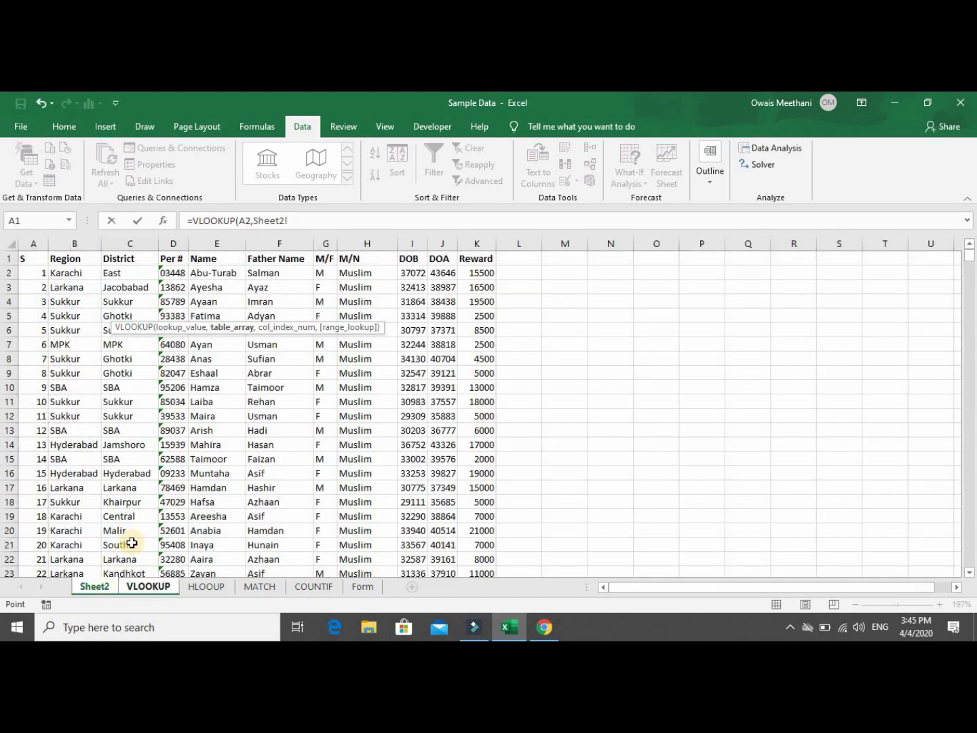
click(174, 261)
key(Down)
key(Down)
key(Down)
key(Down)
key(Down)
key(Down)
key(Up)
key(Up)
key(Up)
key(Up)
key(Up)
key(Up)
key(Left)
key(Left)
key(Left)
key(Right)
key(Right)
key(Right)
key(Right)
key(Left)
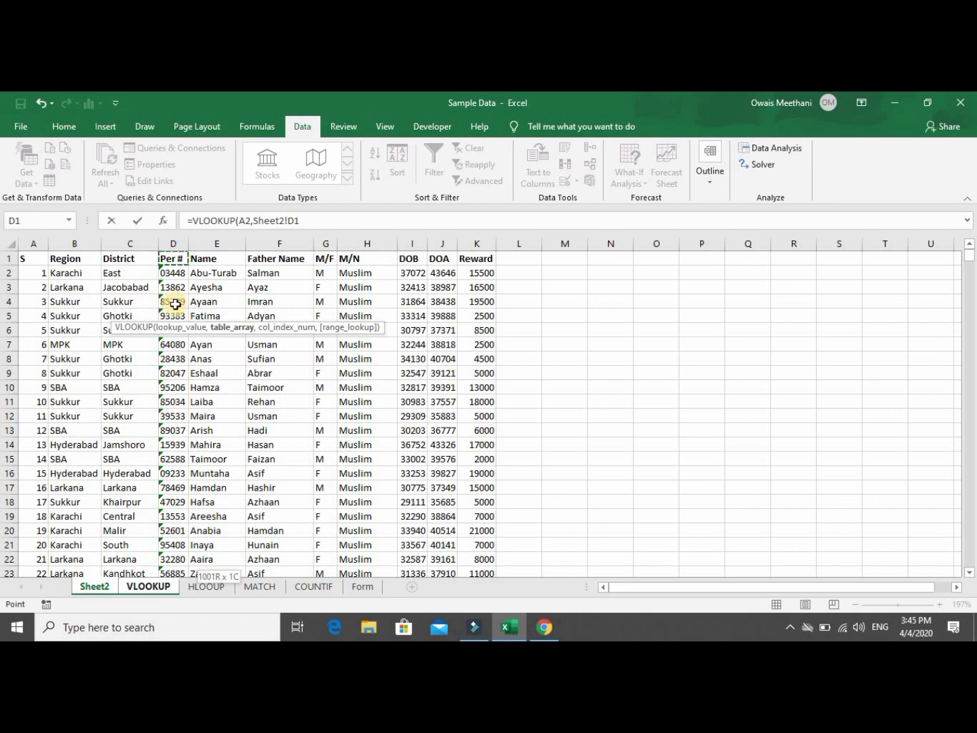
Extend the table array through K1001 and make it absolute as Sheet2!$D$1:$K$1001, proceeding to the column index argument.
key(ctrl+shift+Down)
key(shift+Right)
key(shift+Right)
key(shift+Right)
key(shift+Right)
key(shift+Right)
key(shift+Right)
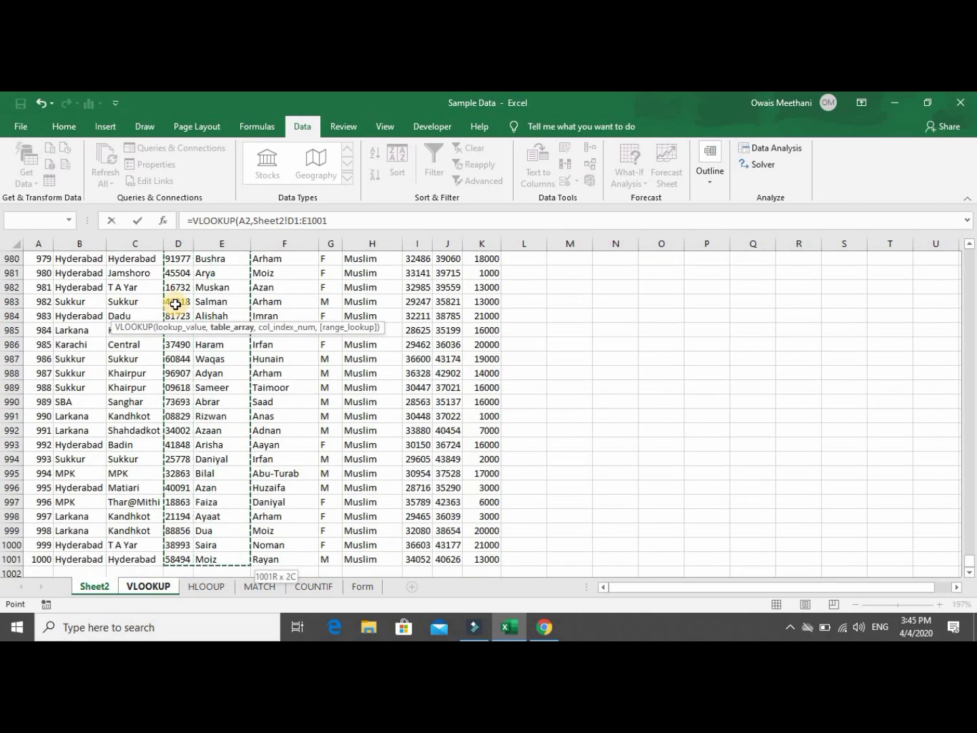
key(shift+Right)
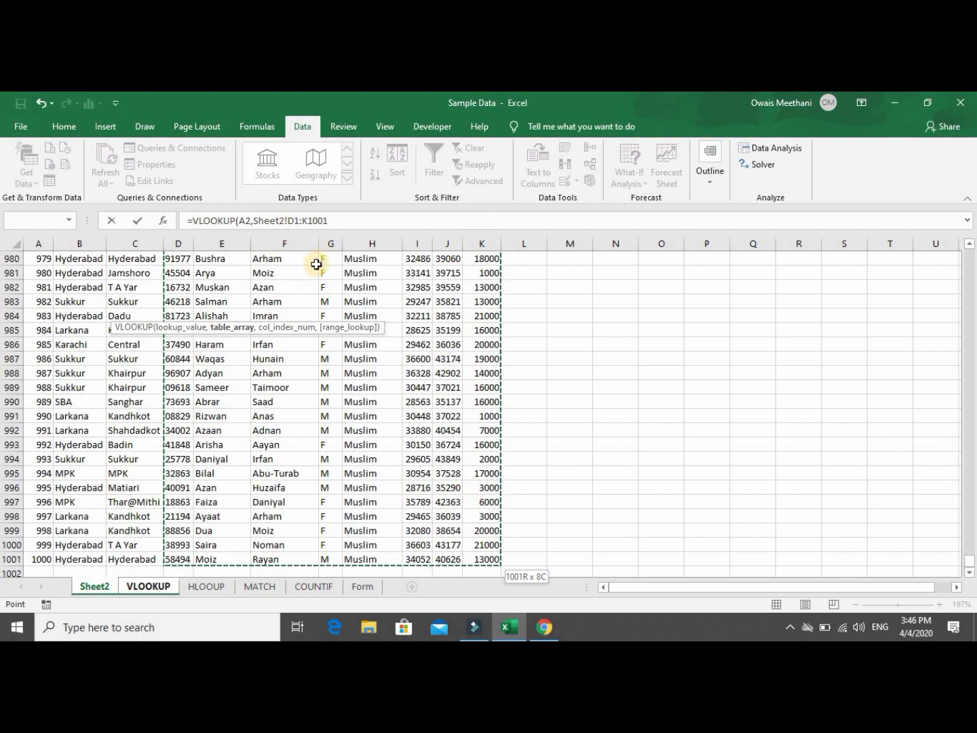
key(F4)
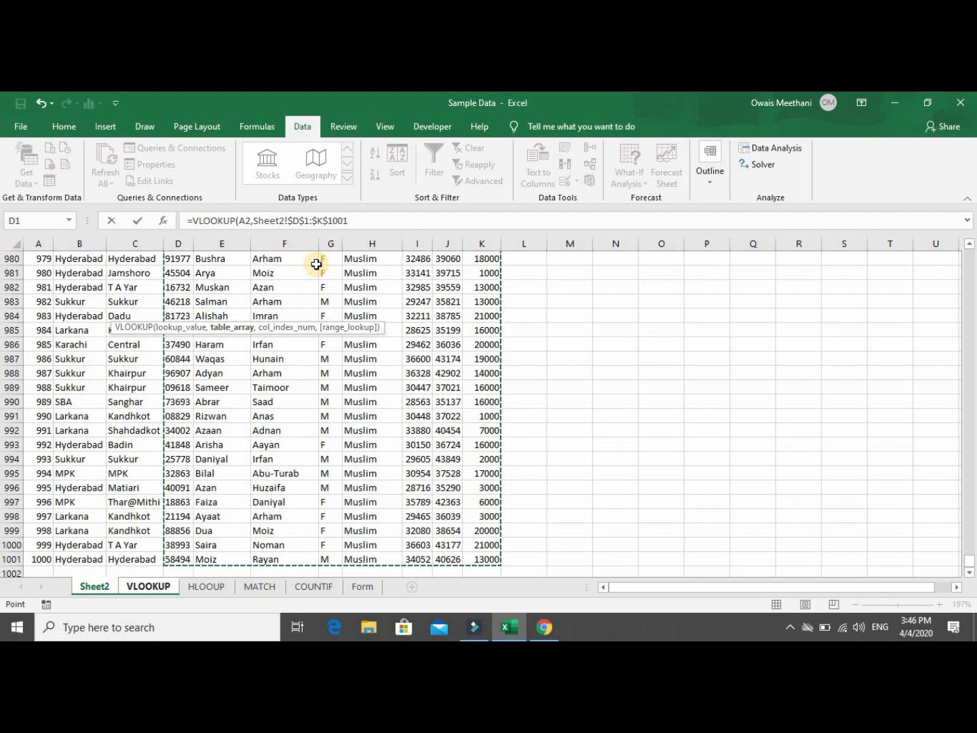
text(,)
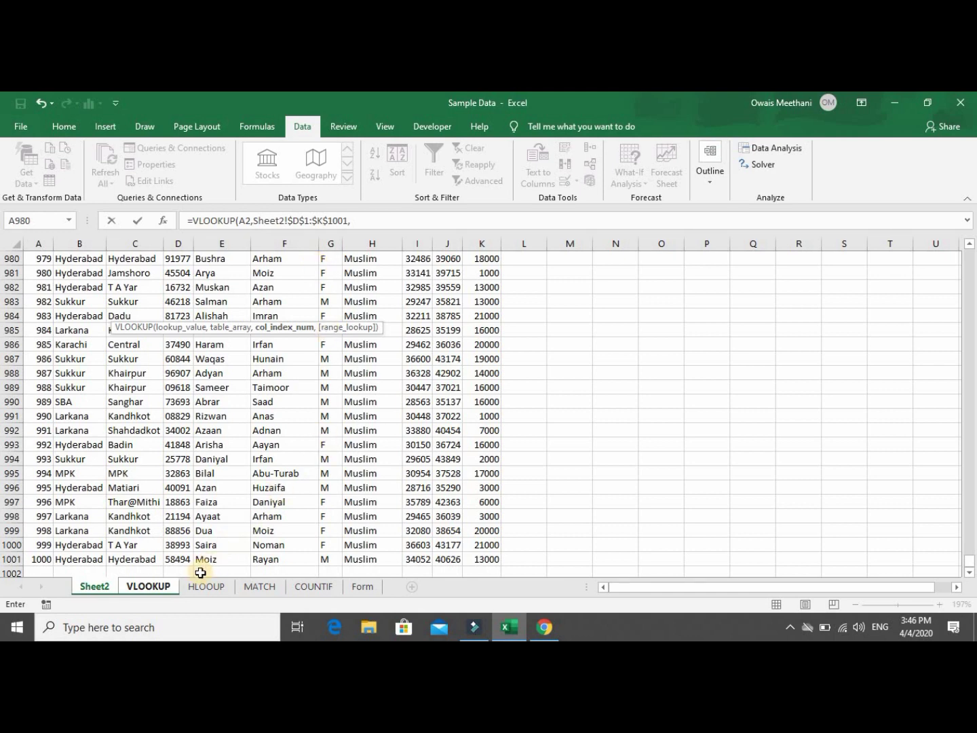
click(167, 586)
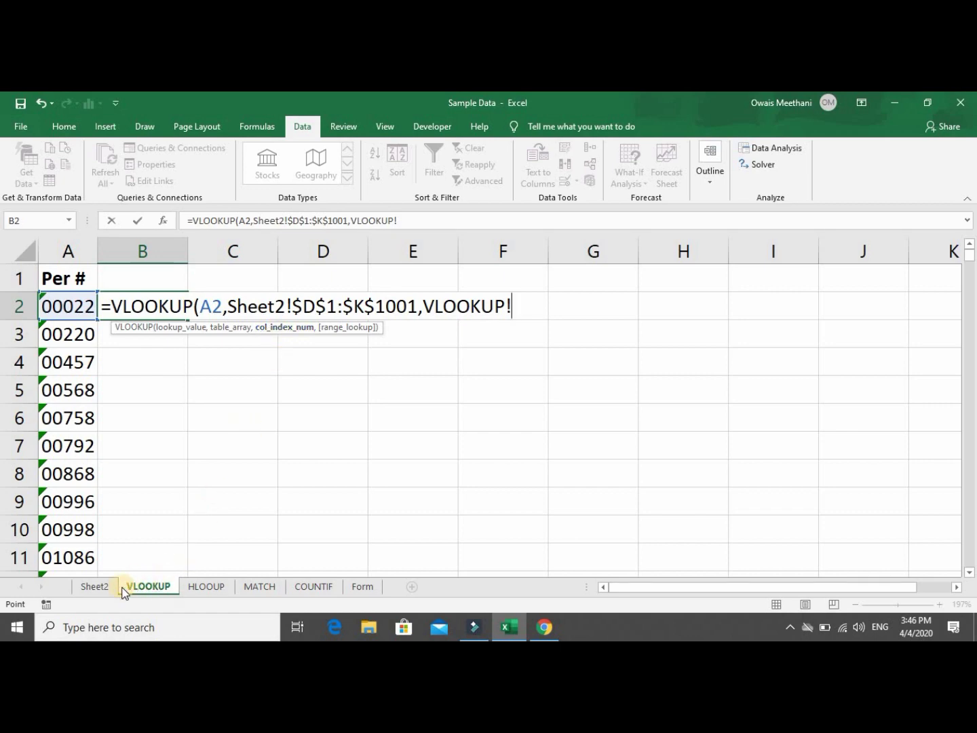
click(94, 586)
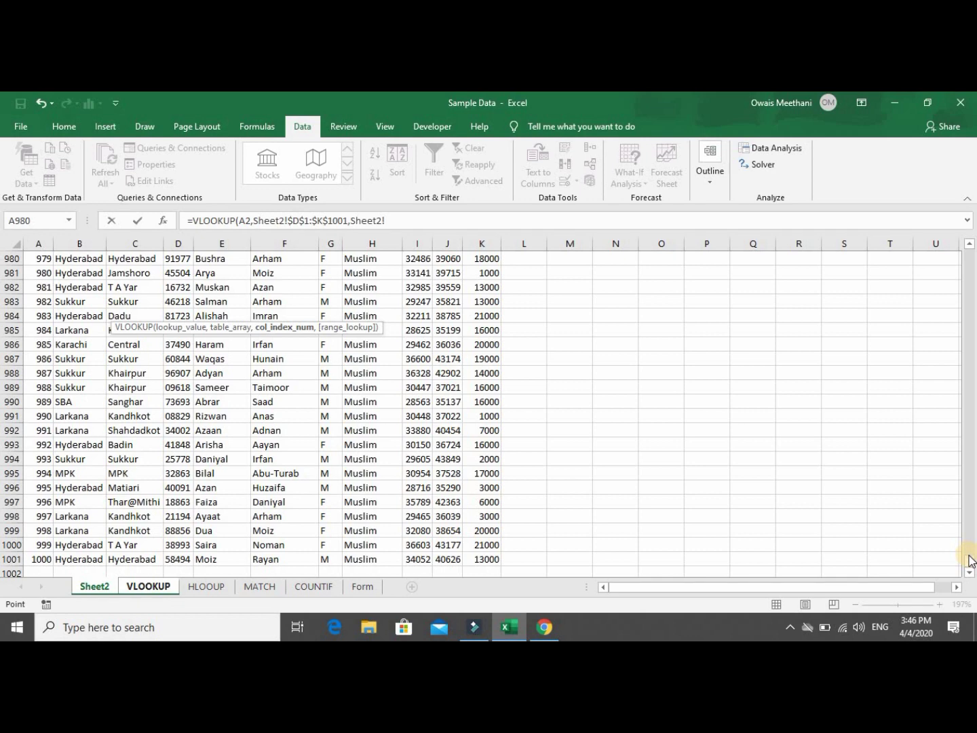
drag(970, 565, 969, 242)
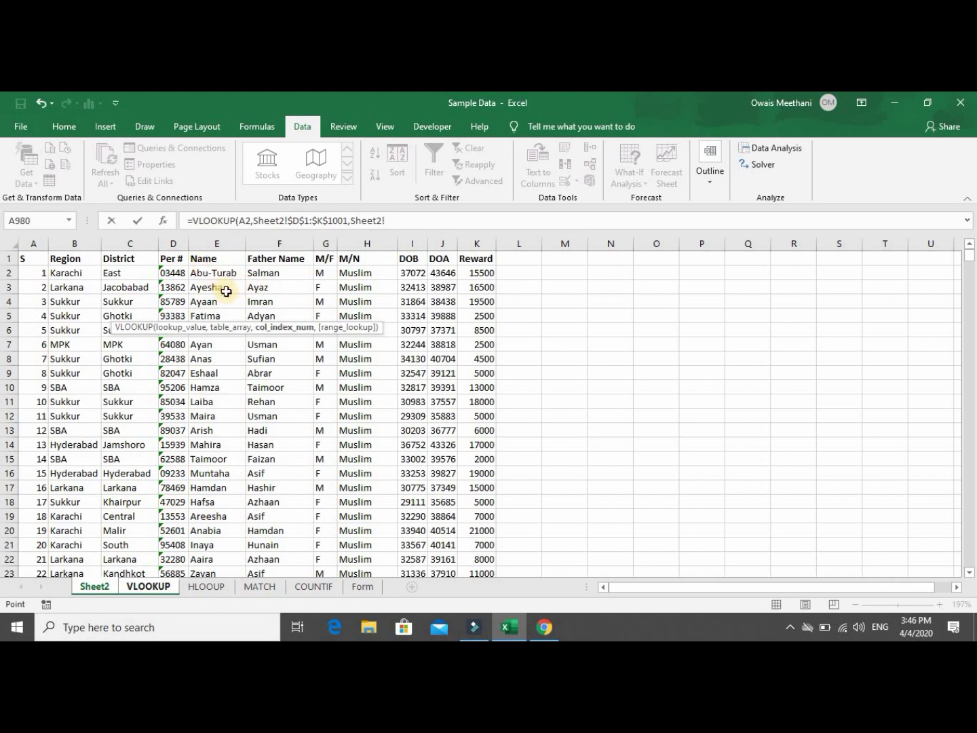
text(,)
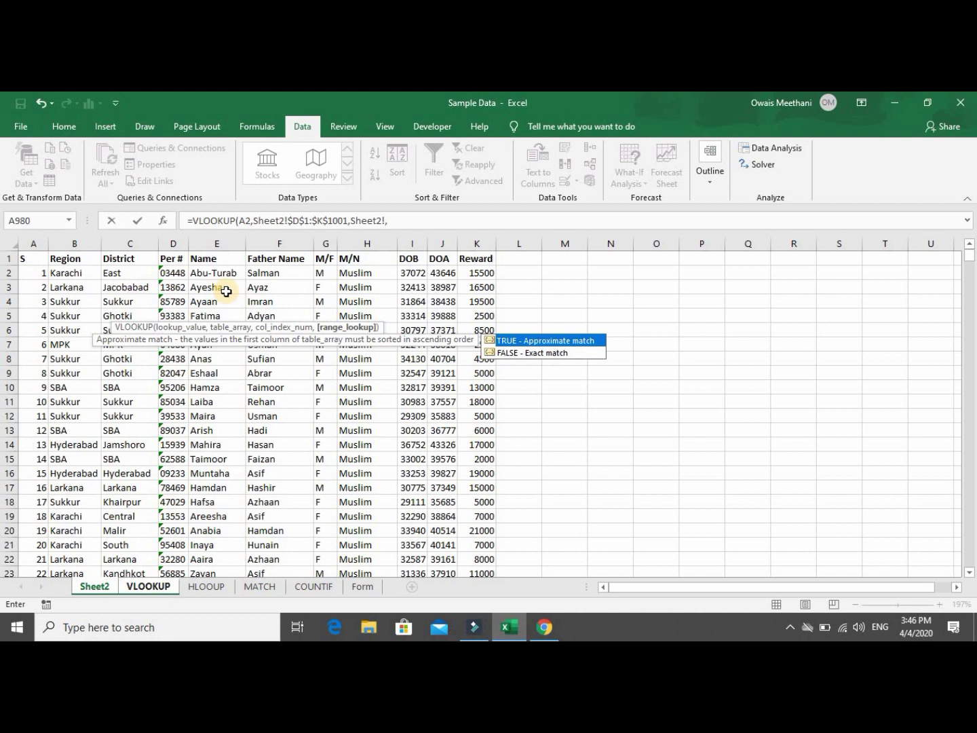
key(BackSpace)
key(BackSpace)
key(BackSpace)
key(BackSpace)
key(BackSpace)
key(BackSpace)
key(BackSpace)
key(BackSpace)
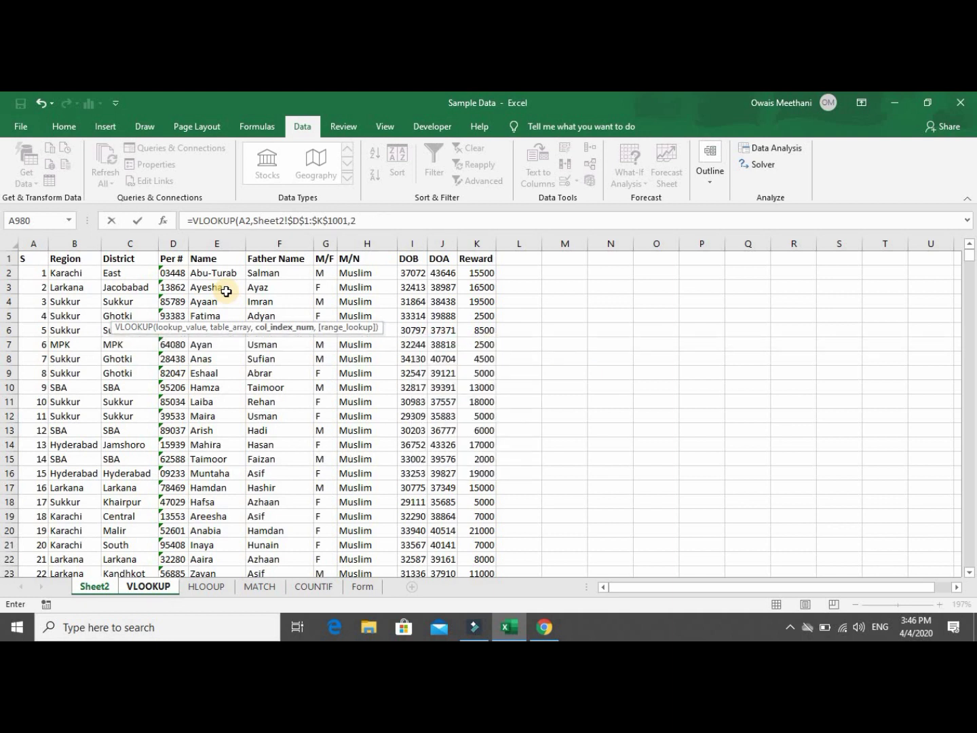
Complete the B2 VLOOKUP formula with column index 2 and range lookup 0, and fill it down column B.
text(2,0)
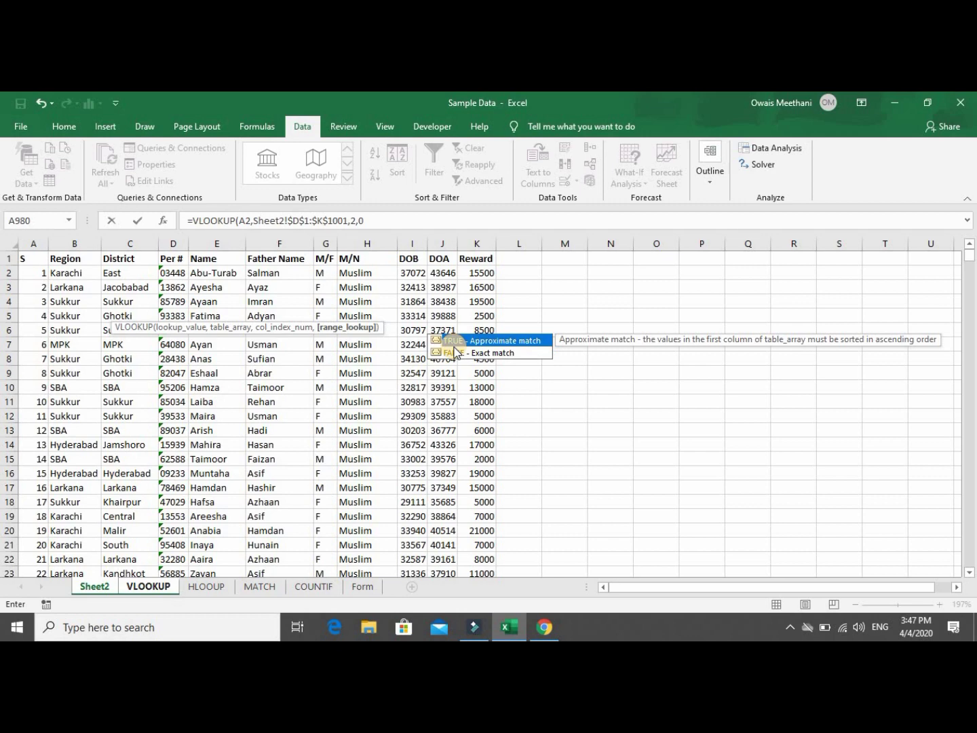
text())
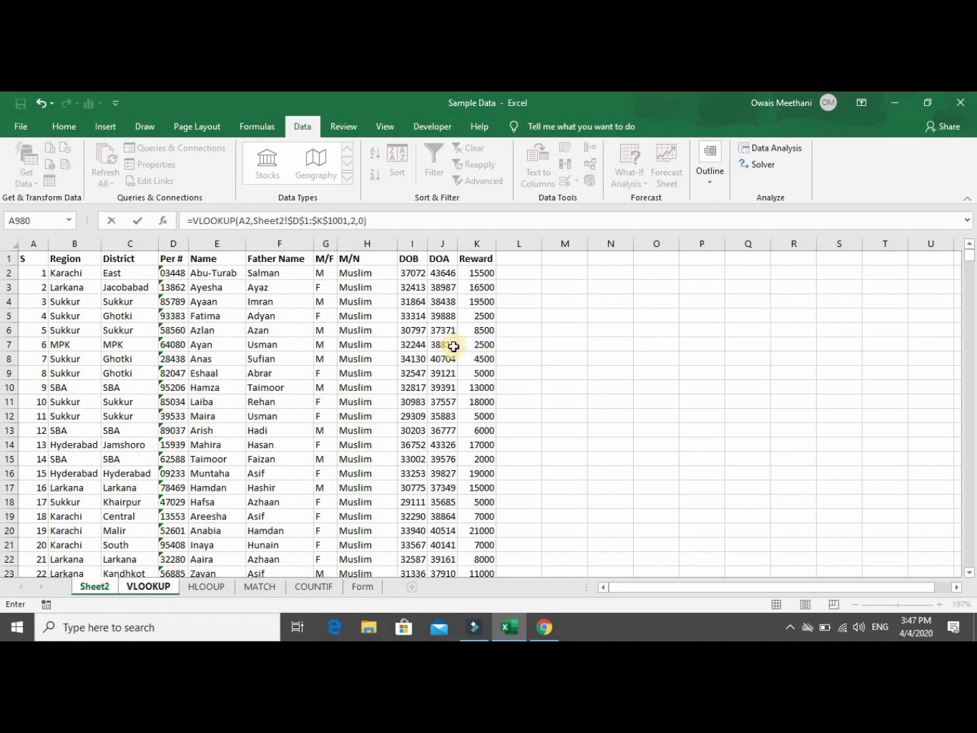
key(Return)
key(Up)
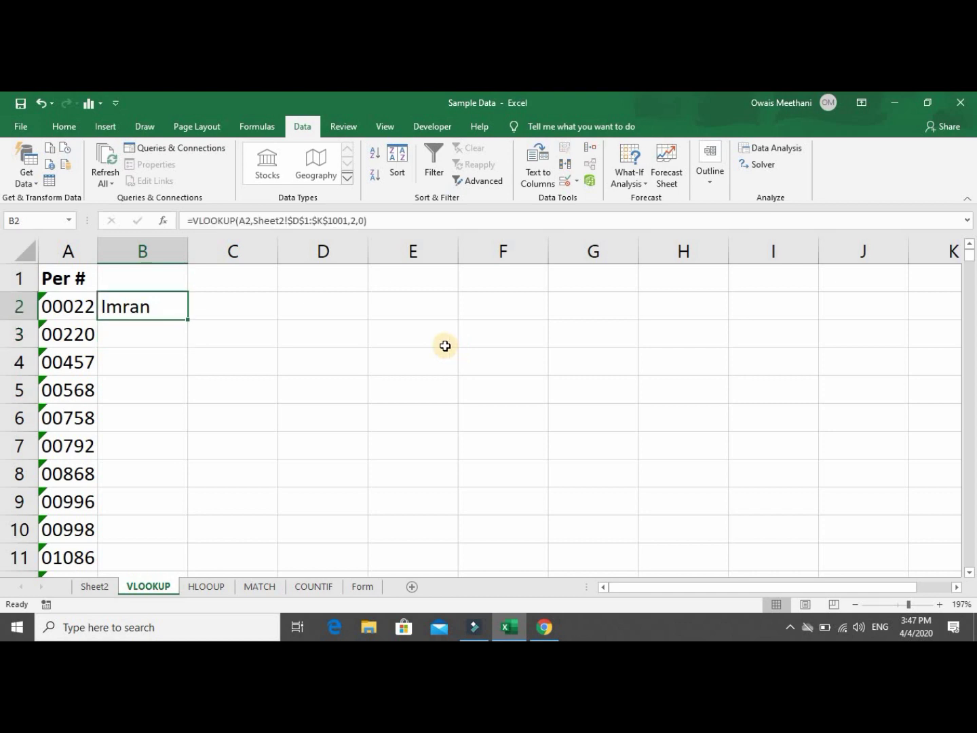
double_click(191, 320)
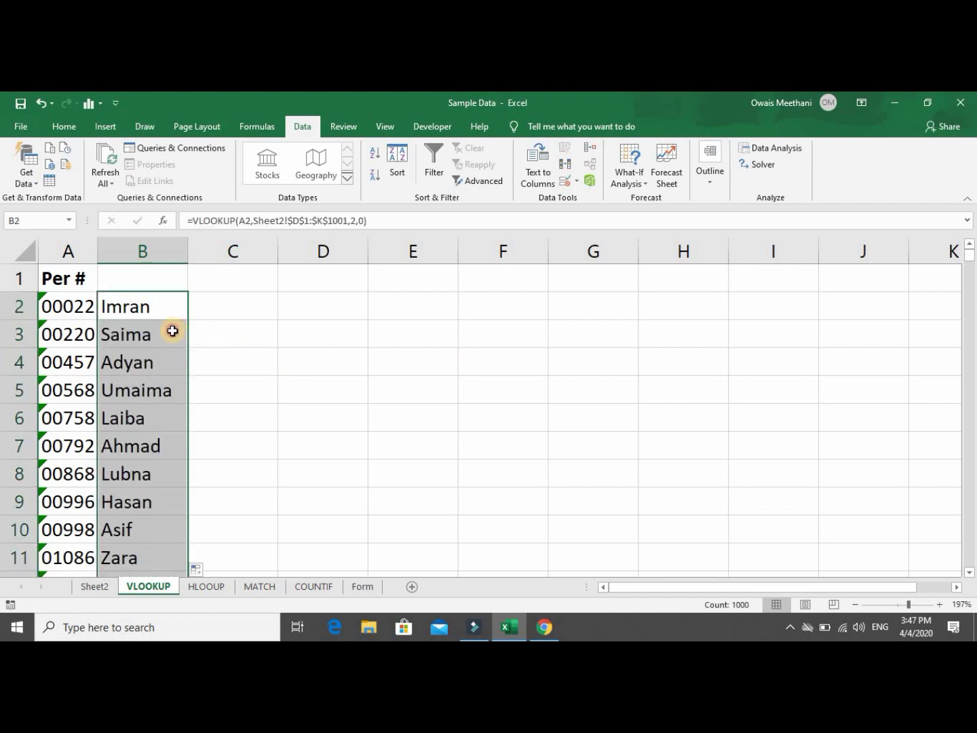
Examine the names and formulas filled into column B of the VLOOKUP sheet from row 3 to row 12.
click(173, 331)
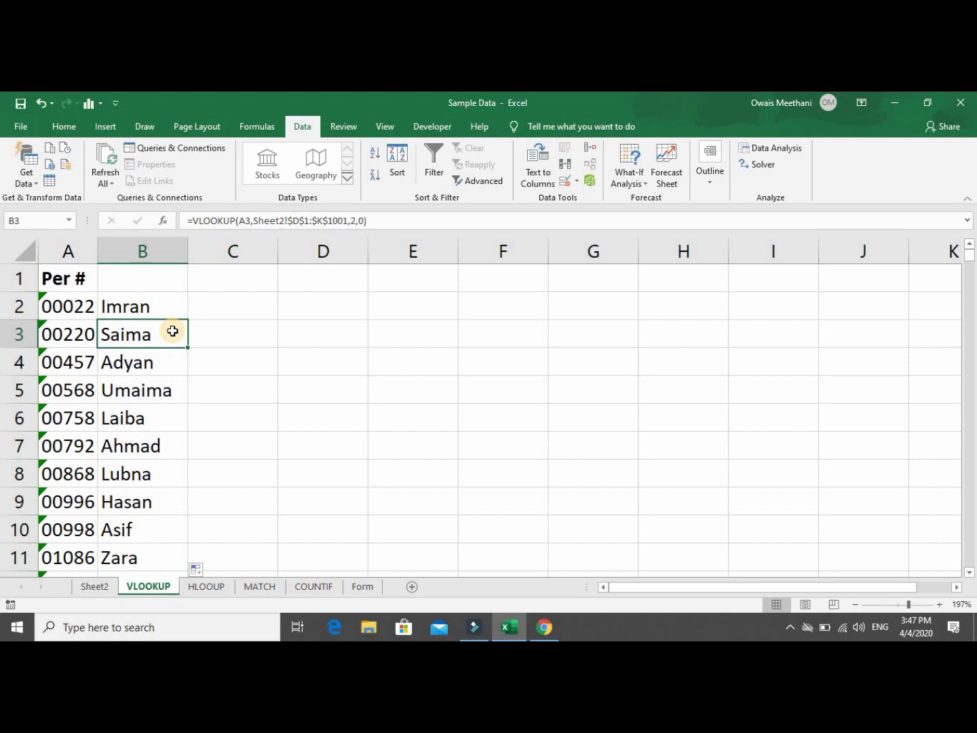
key(Down)
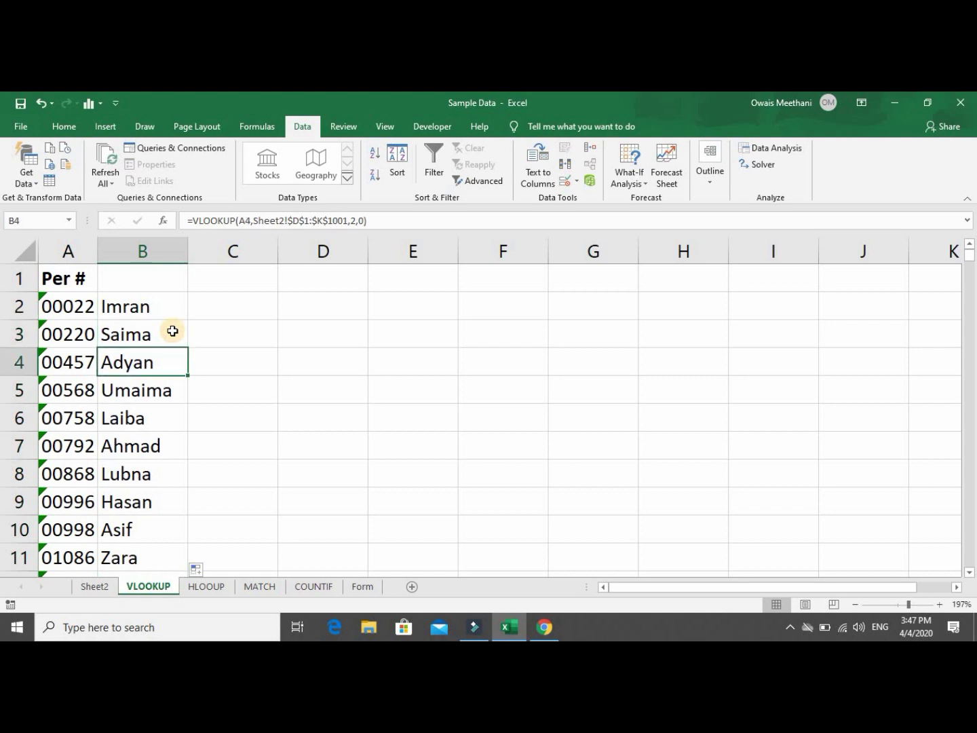
key(Down)
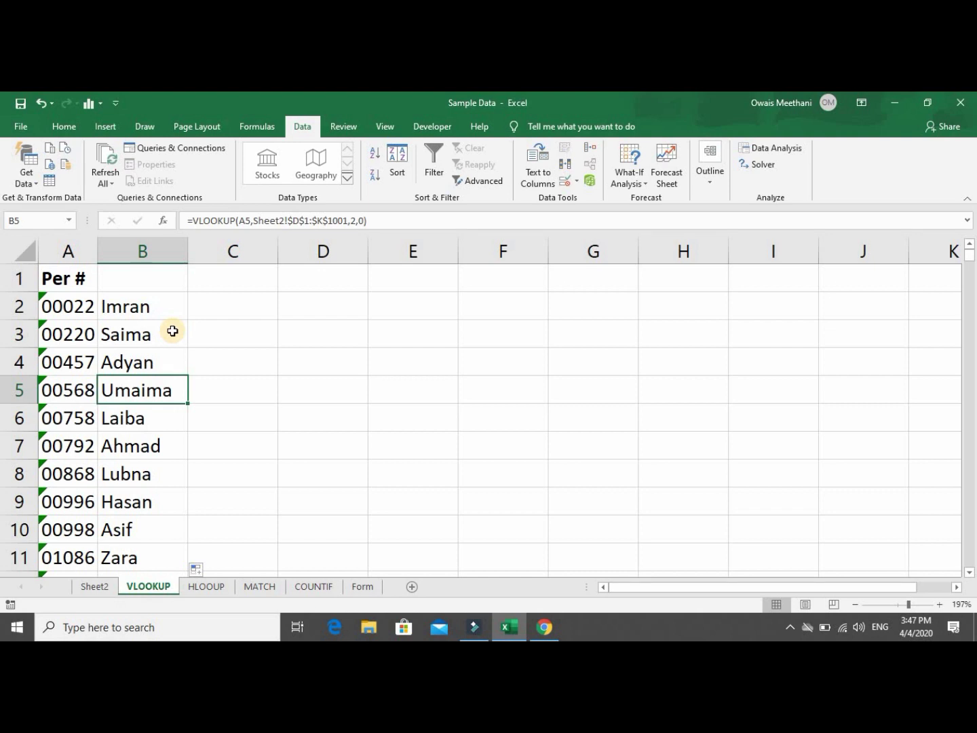
key(Down)
key(Down)
key(Down)
key(Down)
key(Down)
key(Down)
key(Down)
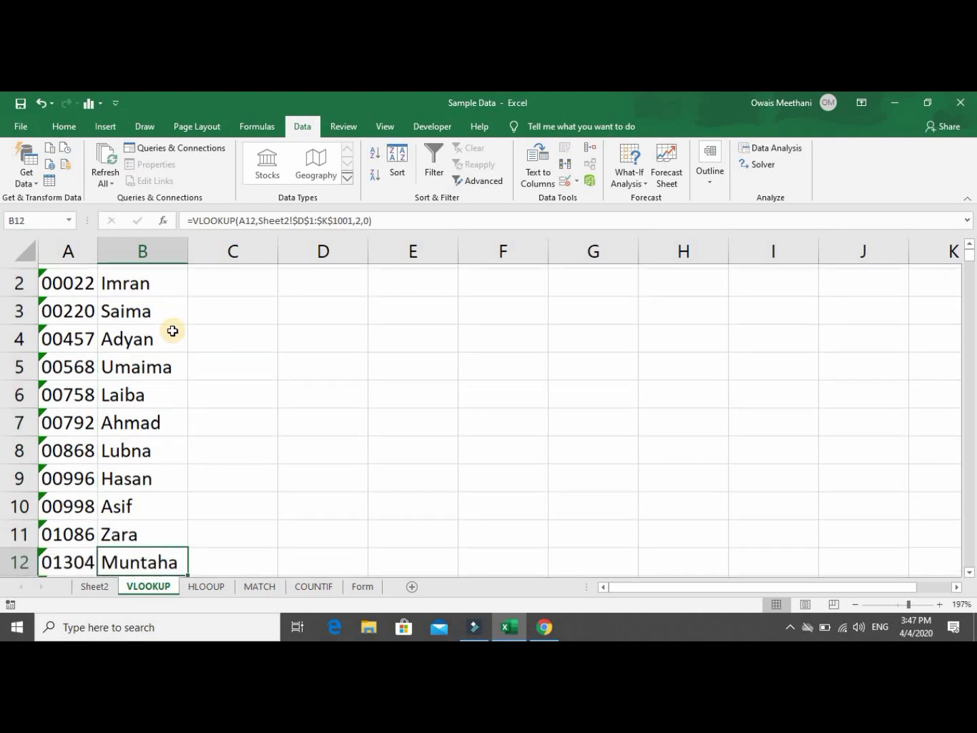
key(Up)
key(Up)
key(Up)
key(Up)
key(Up)
key(Up)
key(Up)
key(Up)
key(Up)
key(Up)
key(Up)
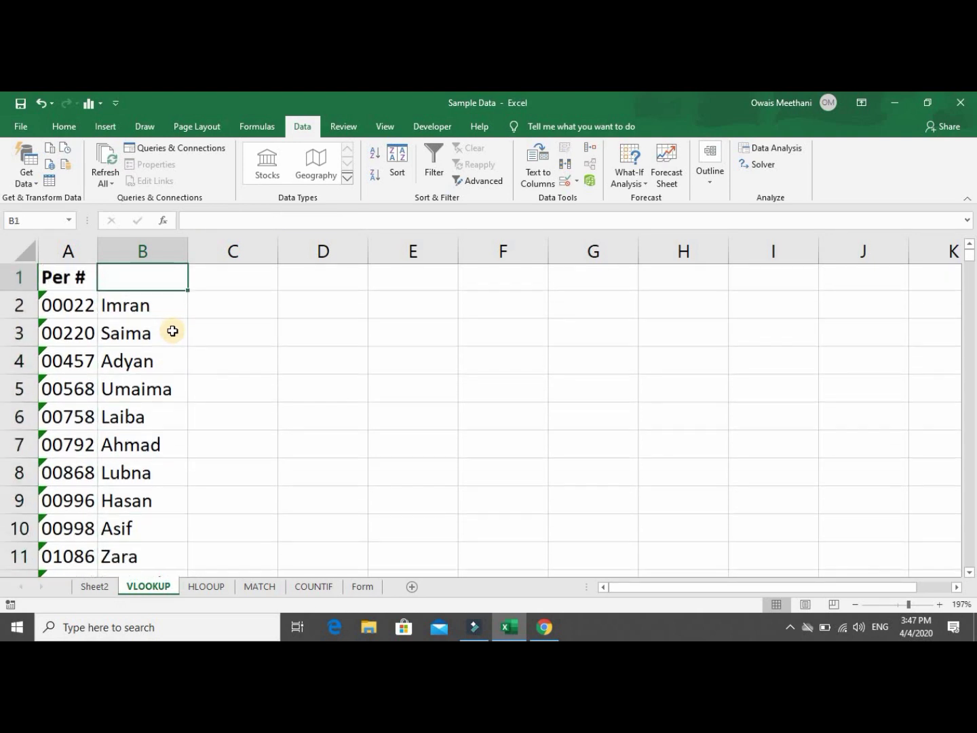
click(171, 332)
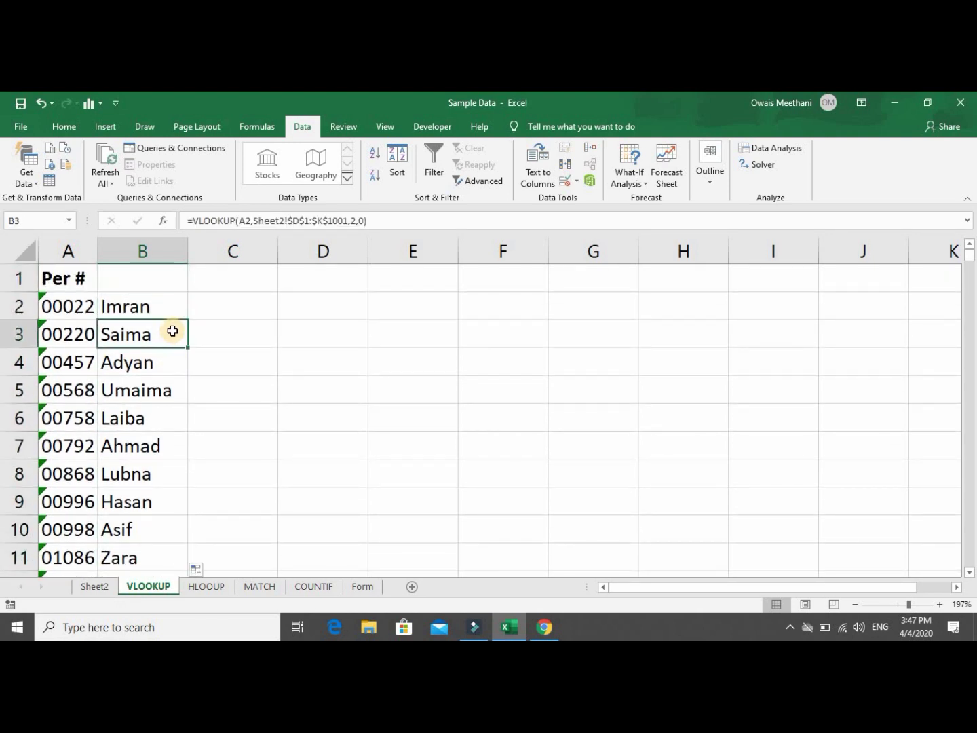
Examine the Sheet2 records in rows 5 and 12 across the columns from Per # onward.
click(114, 584)
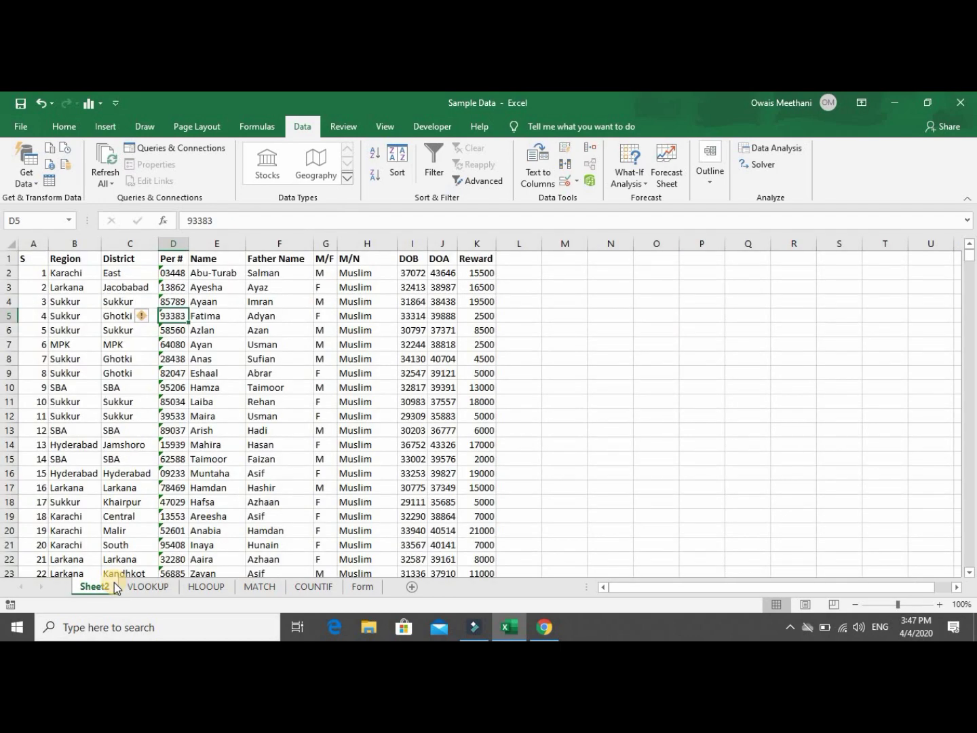
key(shift+Right)
key(shift+Right)
key(shift+Right)
key(shift+Right)
key(shift+Right)
key(shift+Right)
key(shift+Right)
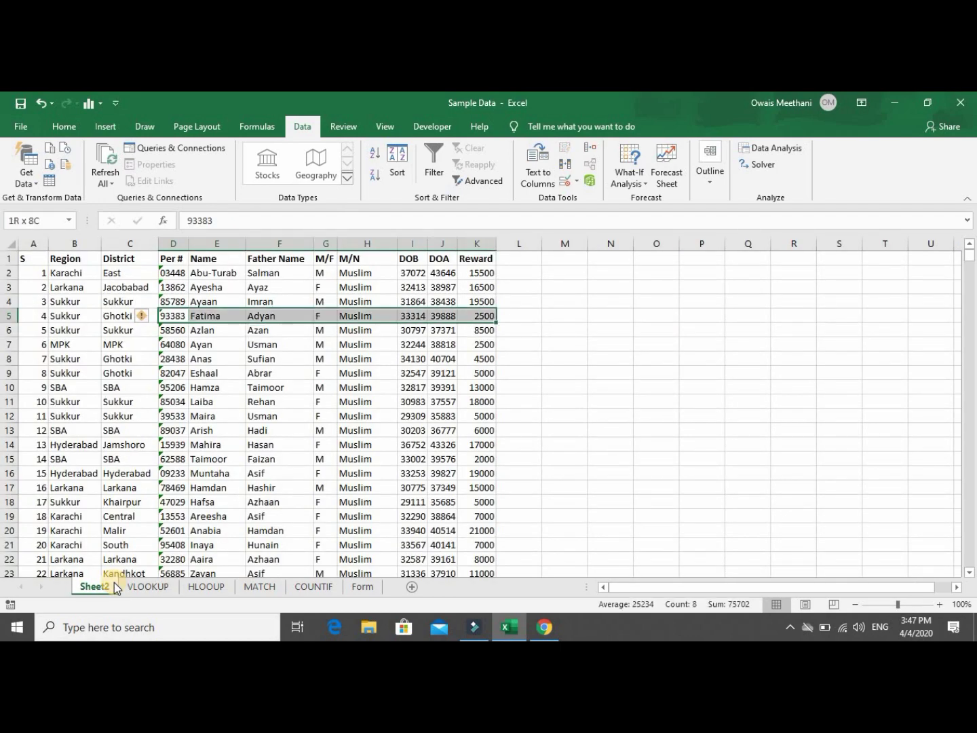
key(shift+Left)
key(shift+Left)
key(shift+Left)
key(shift+Left)
key(shift+Left)
key(shift+Left)
key(shift+Left)
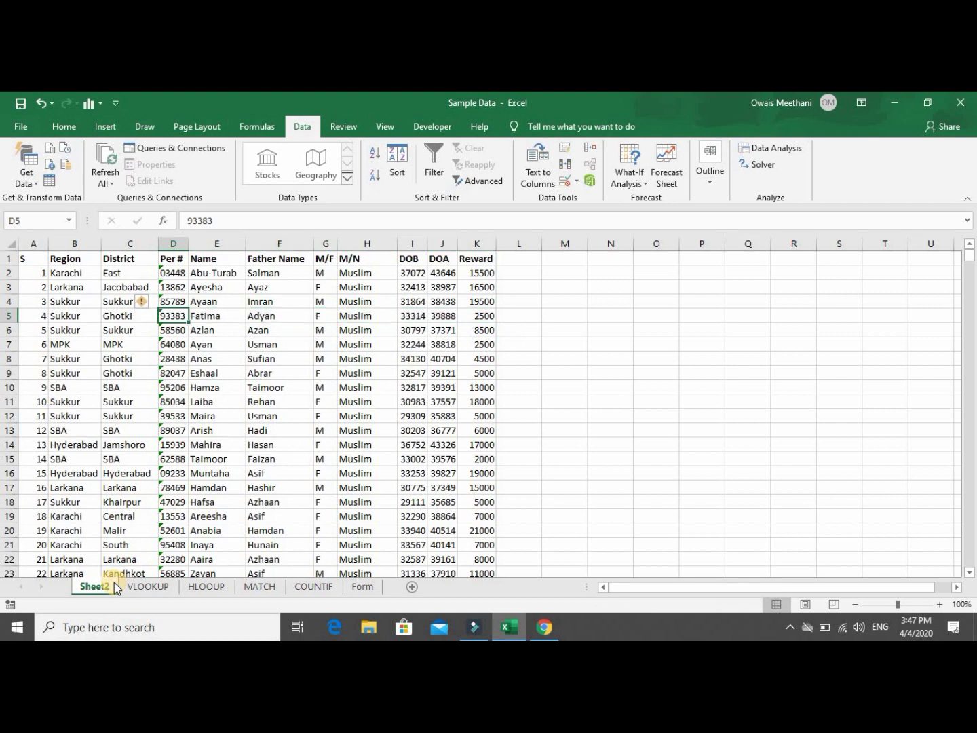
key(Up)
key(Up)
key(Up)
key(Down)
key(Down)
key(Down)
key(Down)
key(Down)
key(Down)
key(Down)
key(Down)
key(Down)
key(Down)
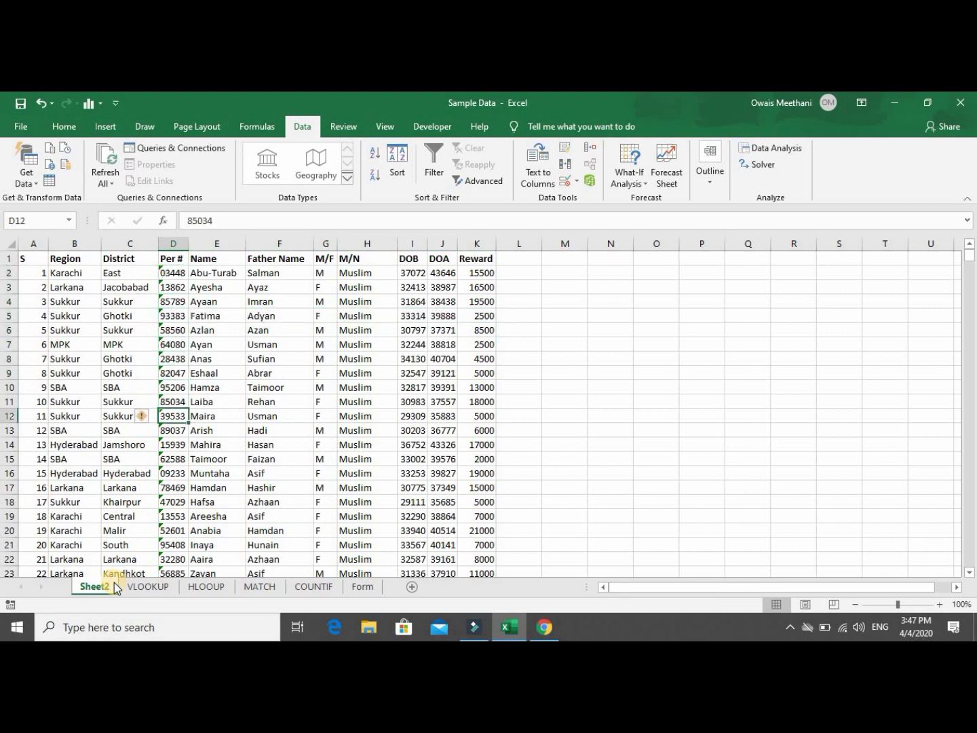
key(shift+Right)
key(shift+Right)
key(shift+Right)
key(shift+Right)
key(shift+Right)
key(shift+Right)
key(shift+Right)
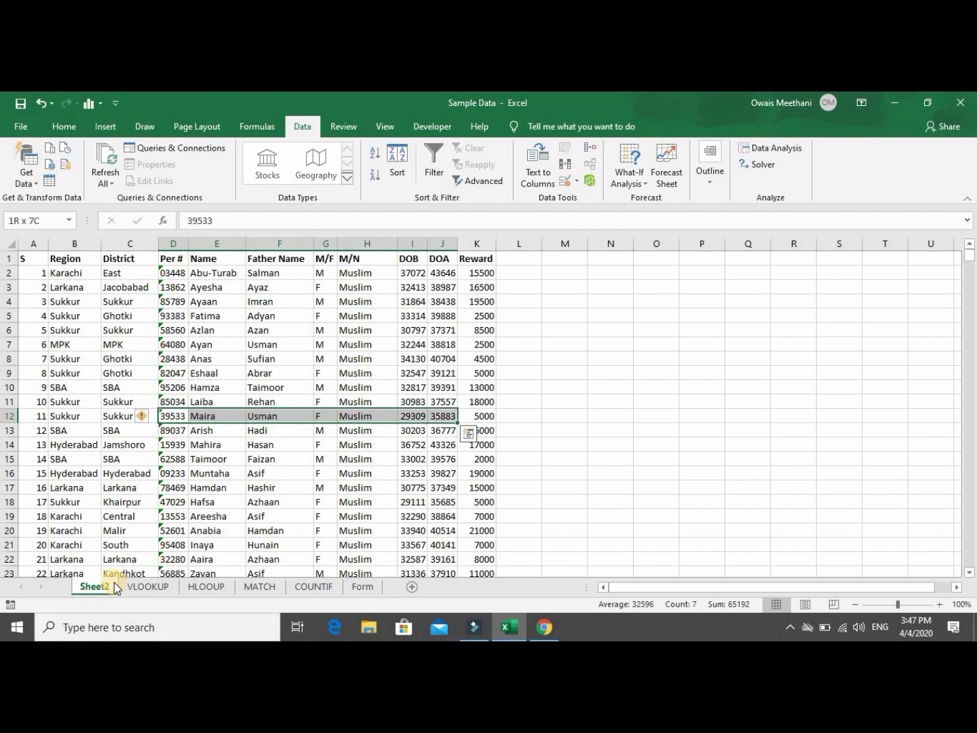
key(shift+Left)
key(shift+Left)
key(shift+Left)
key(shift+Left)
key(shift+Left)
key(shift+Left)
key(shift+Left)
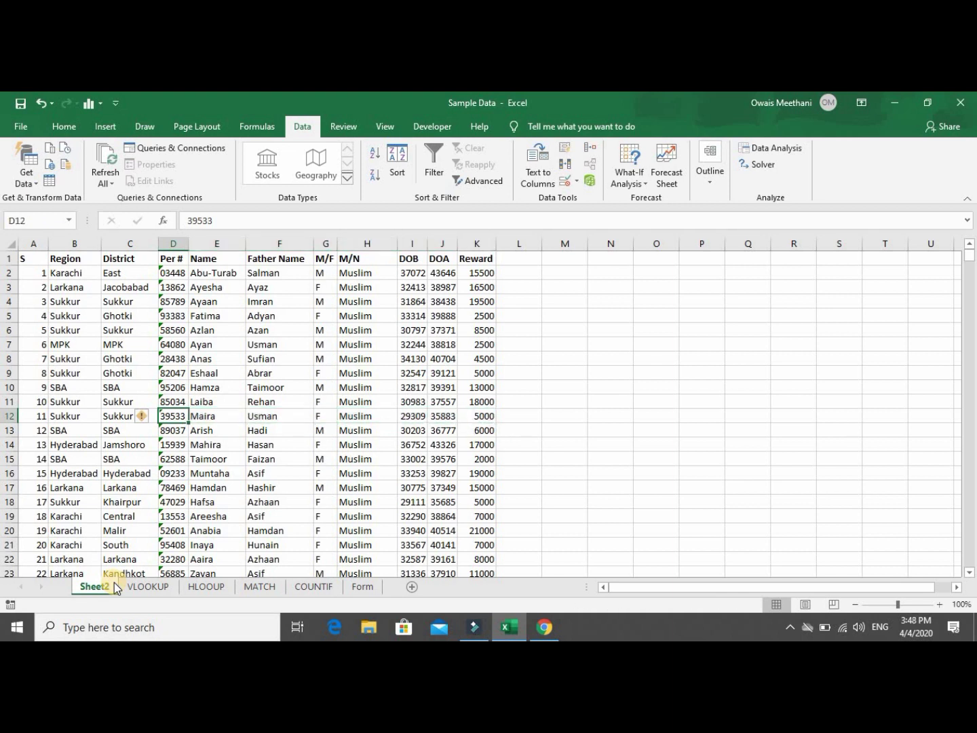
Look over the empty table with its headings in the HLOOUP sheet and return to the VLOOKUP sheet.
click(192, 587)
key(Up)
key(Up)
key(Up)
key(Up)
key(Up)
key(Up)
key(Up)
key(Up)
key(Up)
key(Up)
key(Up)
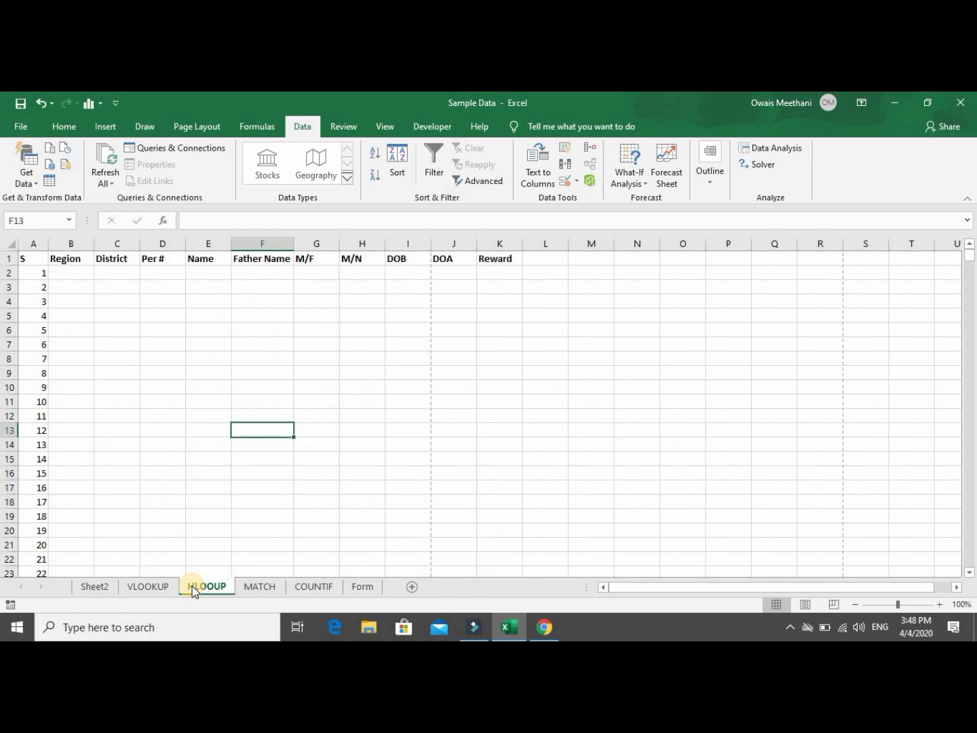
key(Up)
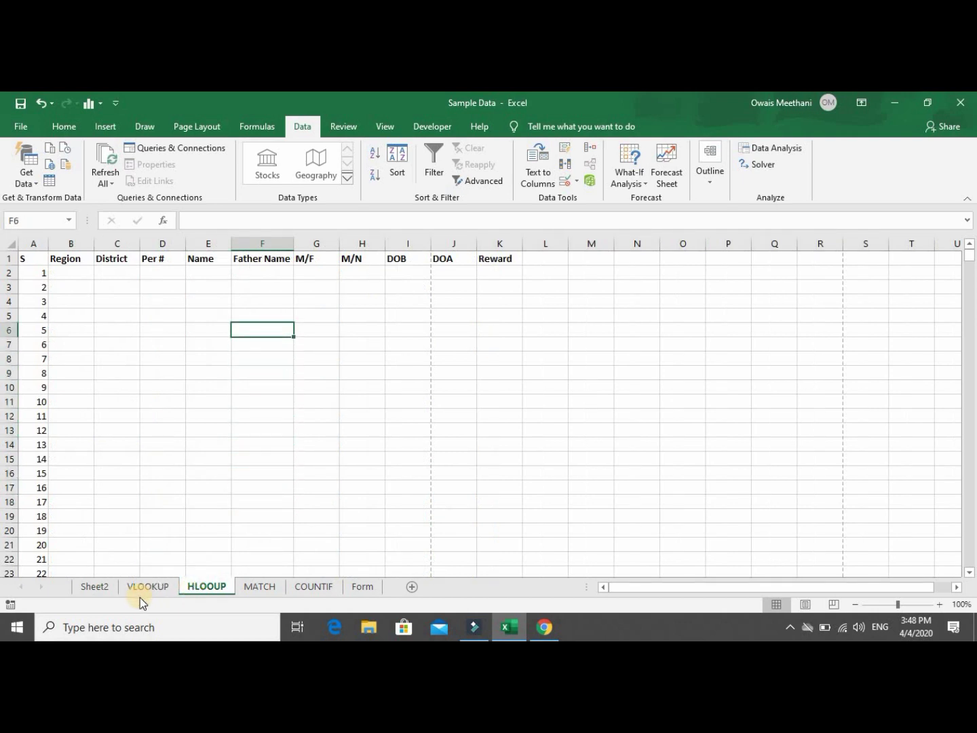
click(140, 586)
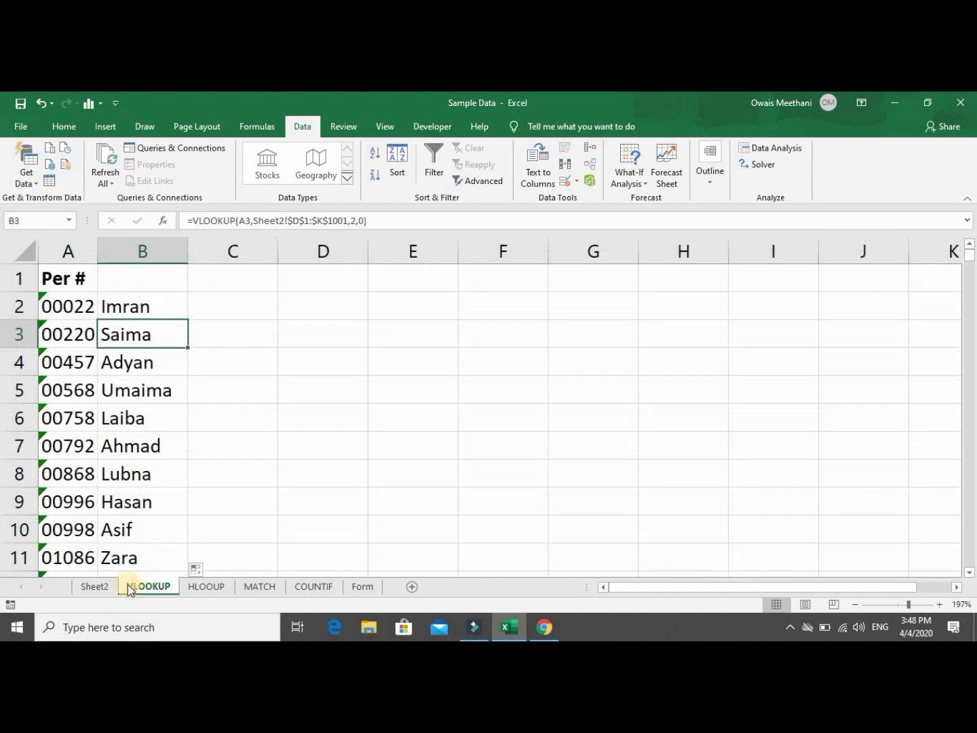
Review the Sheet2 table's header row from S in A1 across to Reward in K1.
click(107, 585)
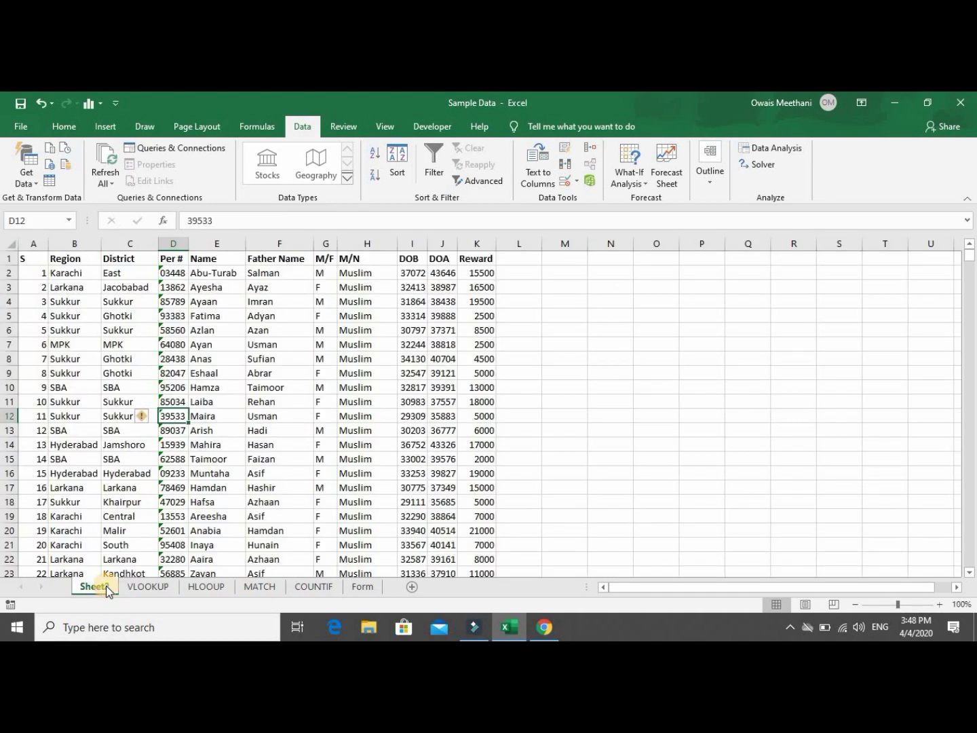
key(Right)
key(Right)
key(Right)
key(Right)
key(Right)
key(Left)
key(Left)
key(Left)
key(Left)
key(Left)
key(Left)
key(Left)
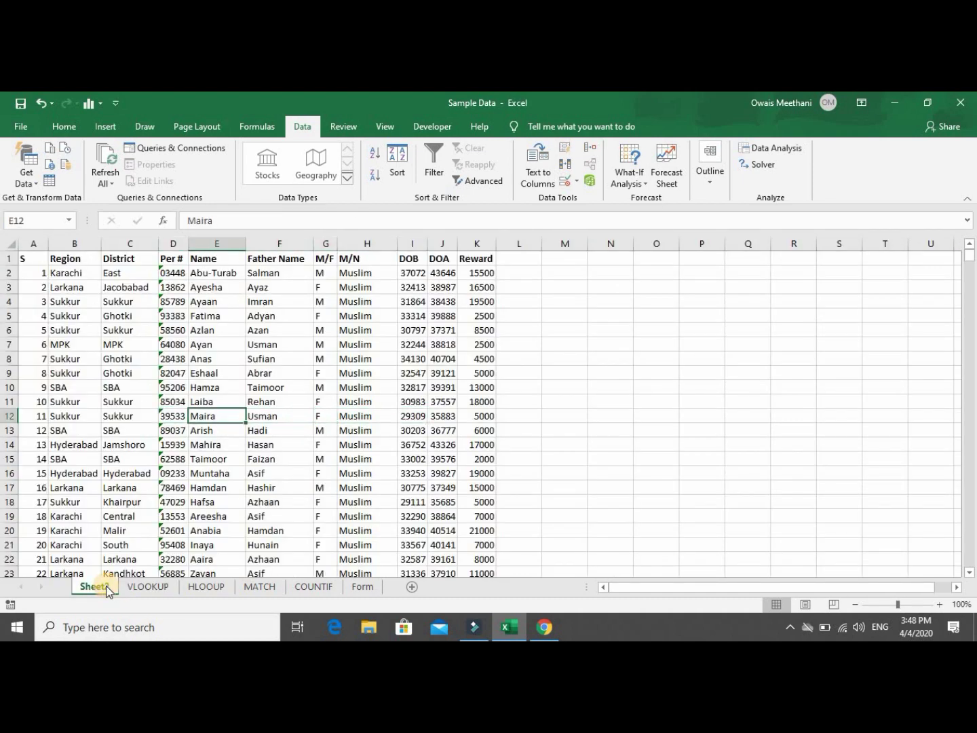
key(Up)
key(Up)
key(Up)
key(Up)
key(Up)
key(Up)
key(Up)
key(Up)
key(Up)
key(Up)
key(Up)
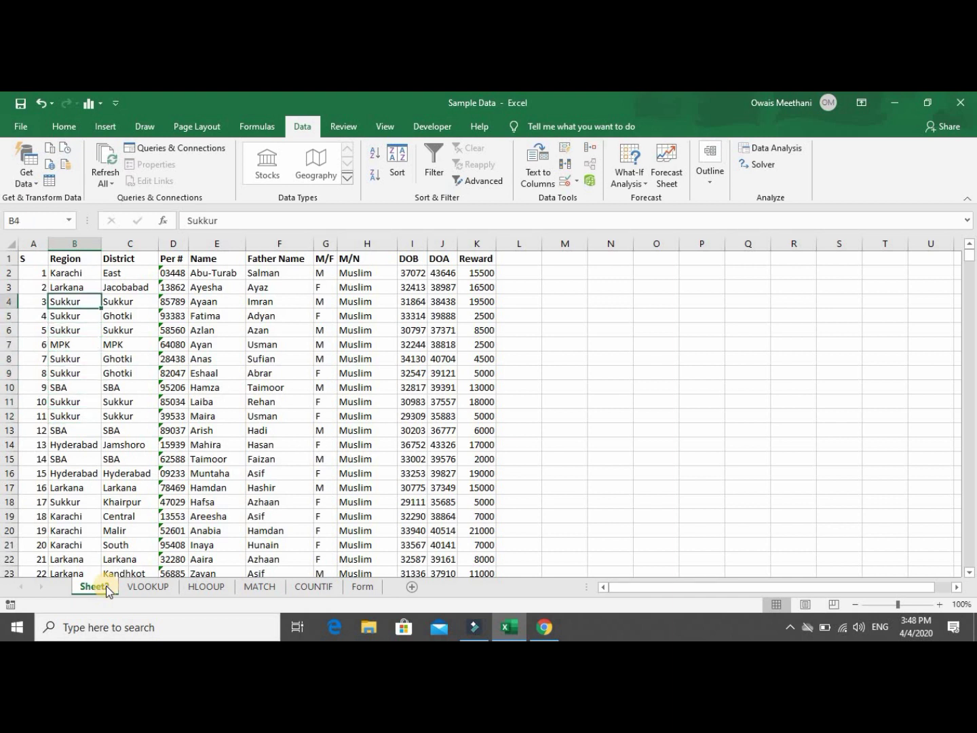
key(Left)
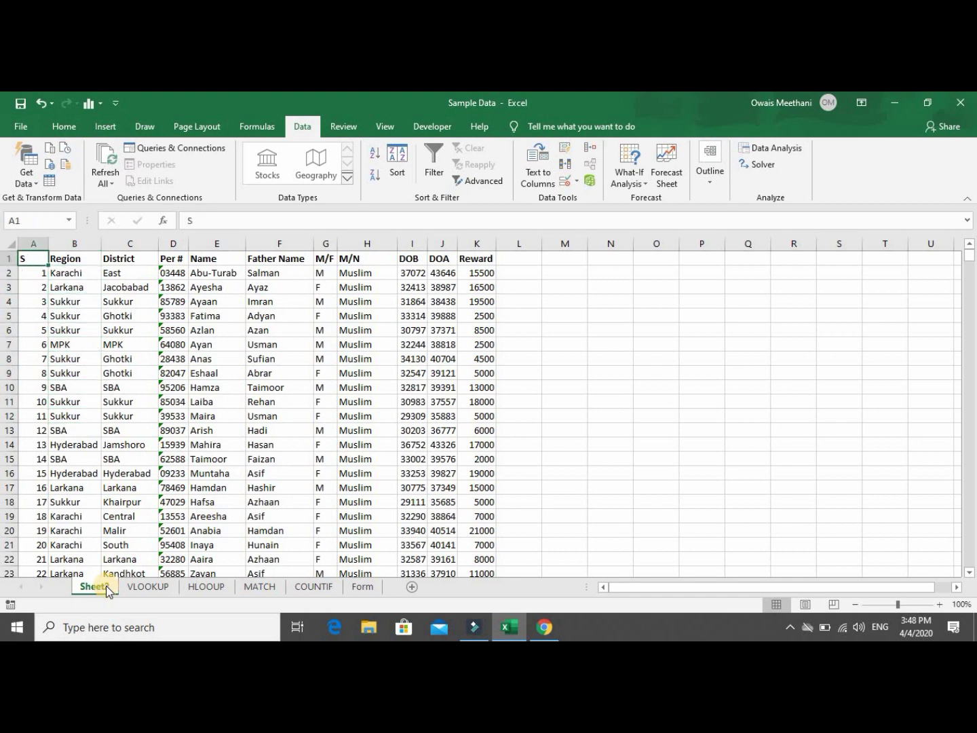
key(Right)
key(Right)
key(Right)
key(Right)
key(Right)
key(Right)
key(Right)
key(Right)
key(Right)
key(Right)
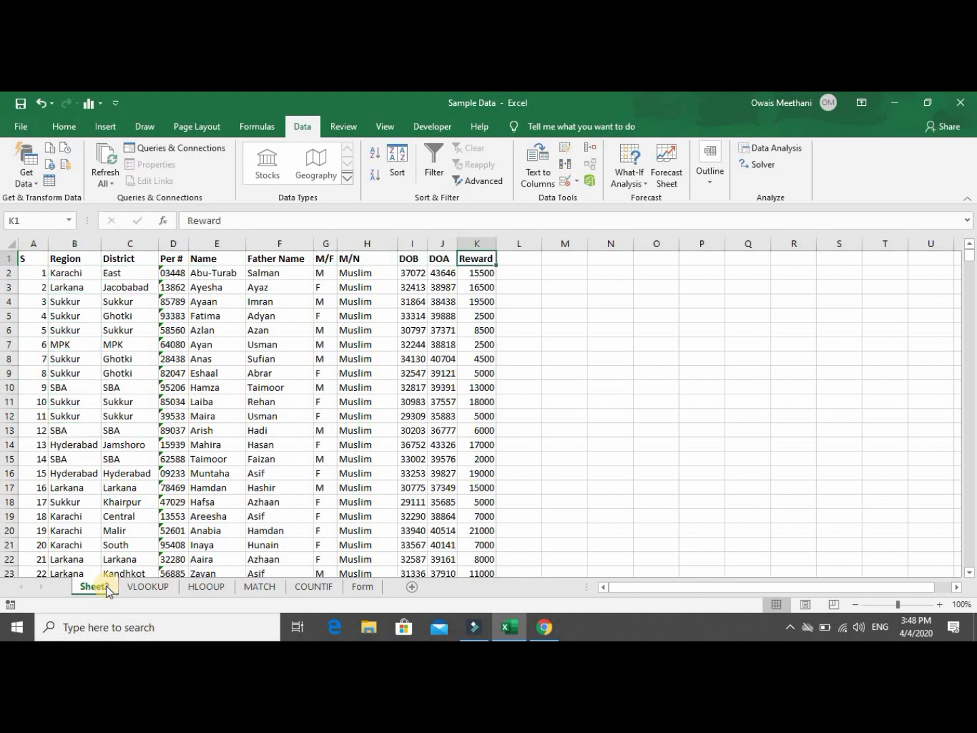
key(Left)
key(Left)
key(Left)
key(Left)
key(Left)
key(Left)
key(Left)
key(Left)
key(Left)
key(Left)
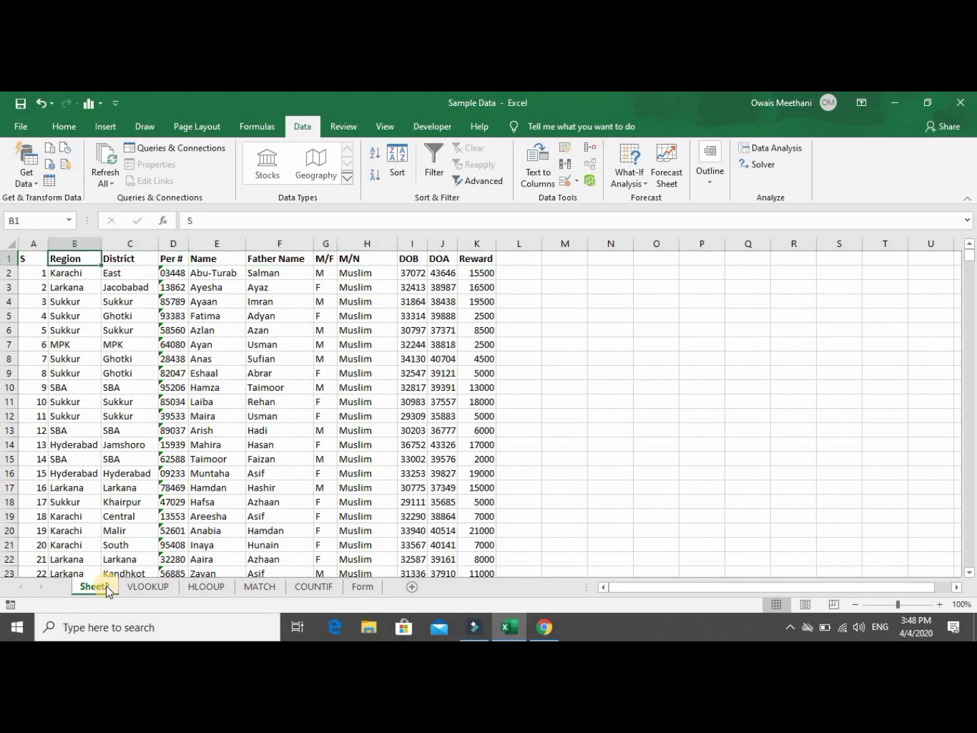
key(Right)
key(Right)
key(Right)
key(Right)
key(Right)
key(Left)
key(Left)
key(Left)
key(Left)
key(Left)
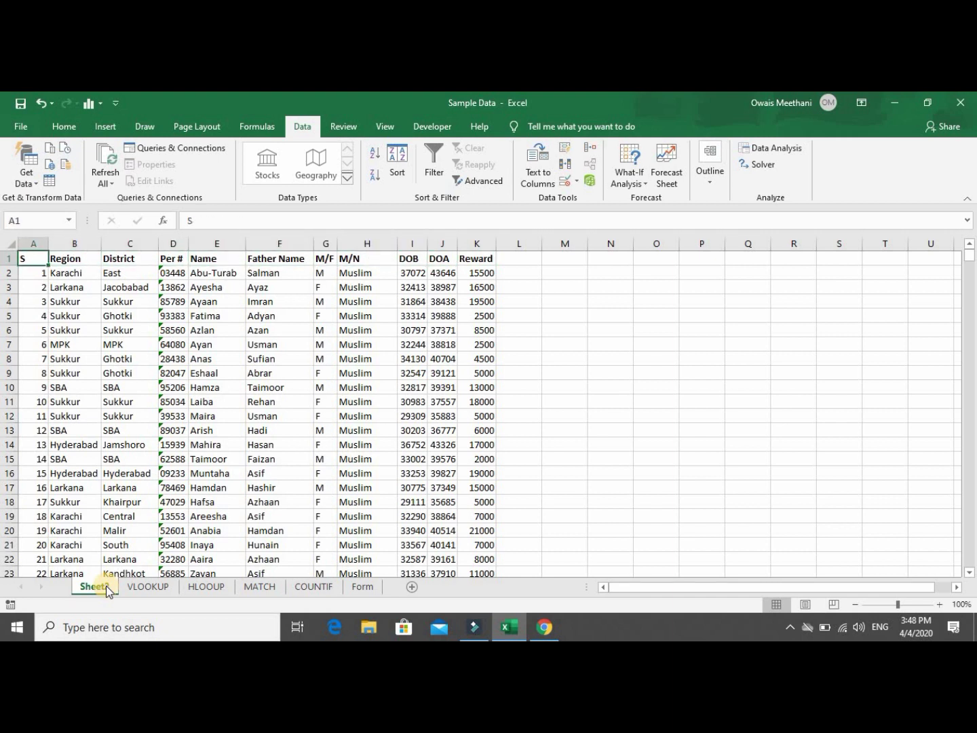
Review the fields of the first data record in row 2 of Sheet2.
key(Down)
key(Right)
key(Right)
key(Right)
key(Right)
key(Right)
key(Left)
key(Left)
key(Left)
key(Left)
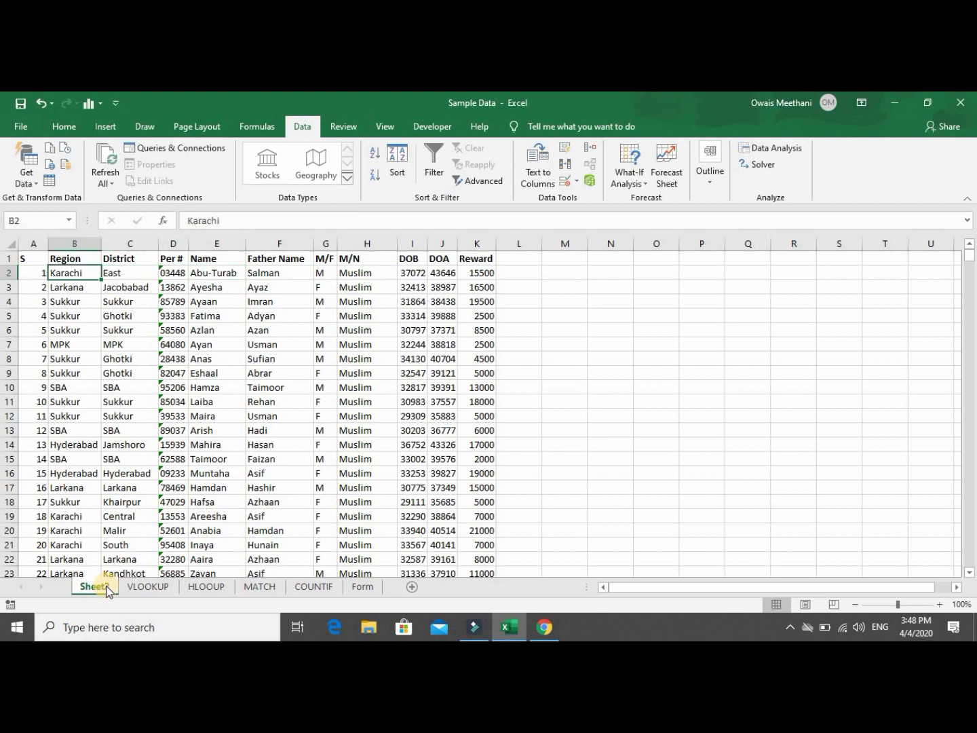
Review the Region heading and its first entries in Sheet2 and switch to the HLOOUP sheet.
key(Left)
key(Right)
key(Down)
key(Down)
key(Up)
key(Up)
key(Up)
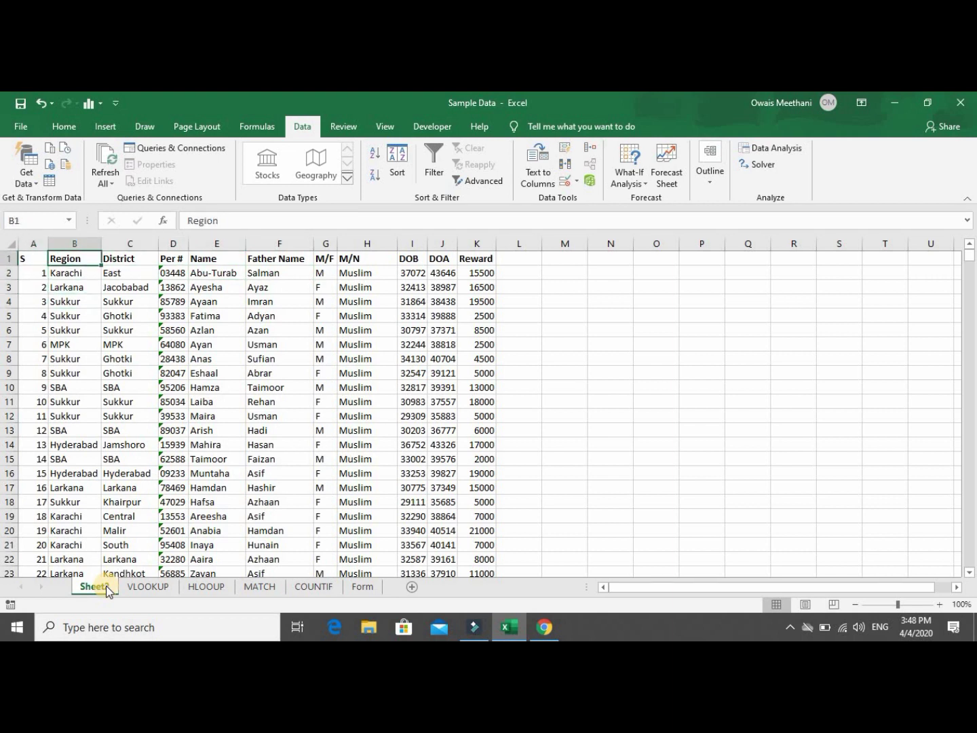
click(195, 587)
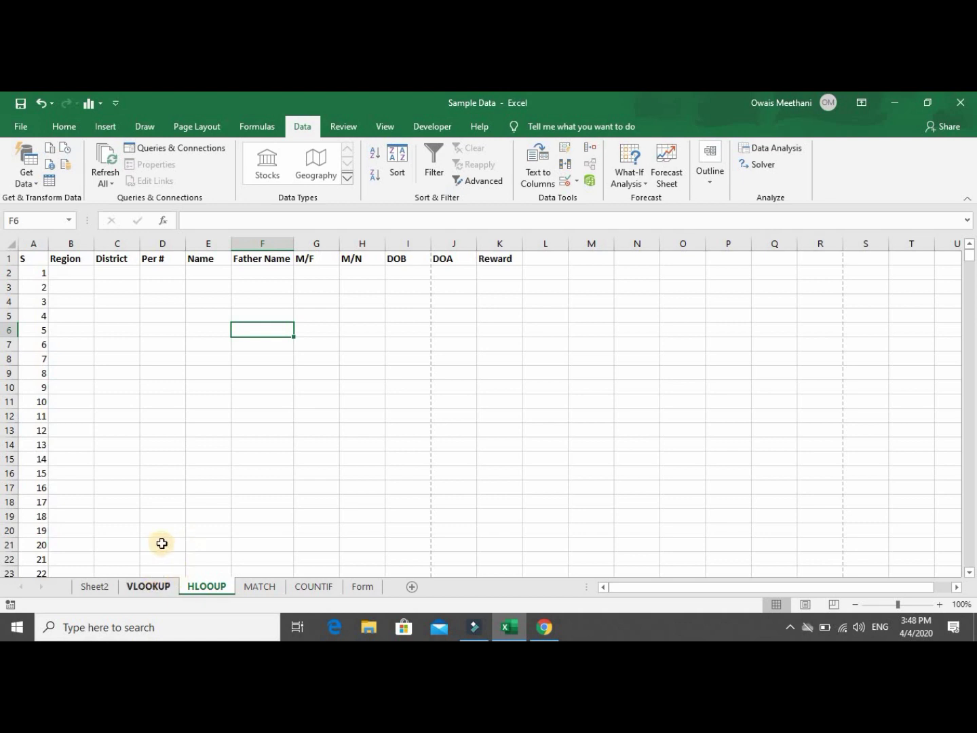
click(74, 275)
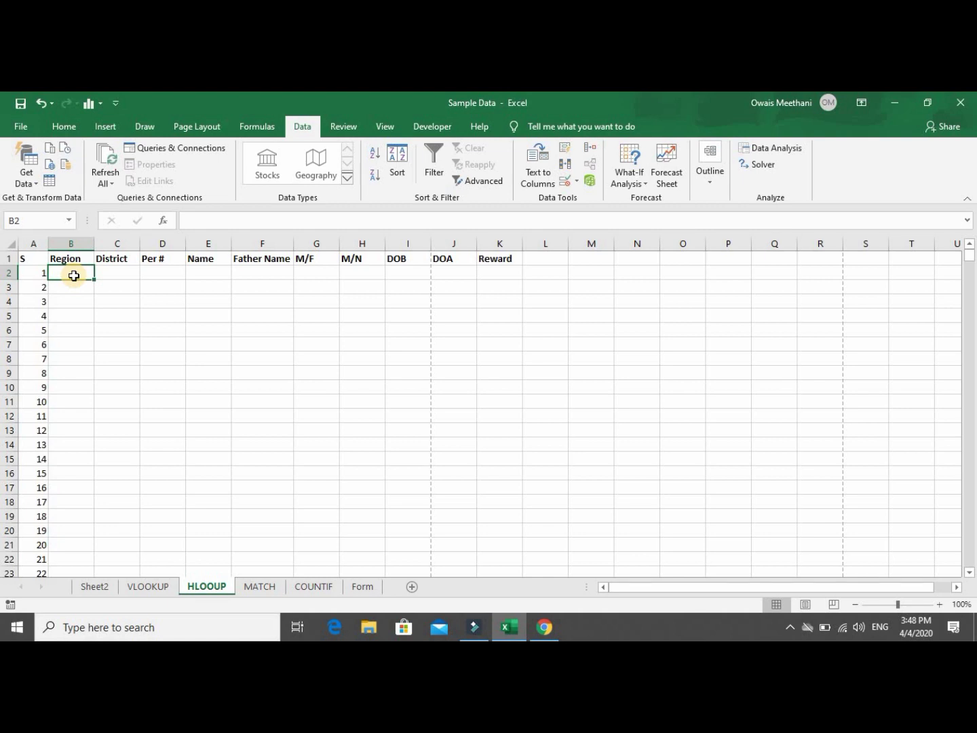
text(=hlo)
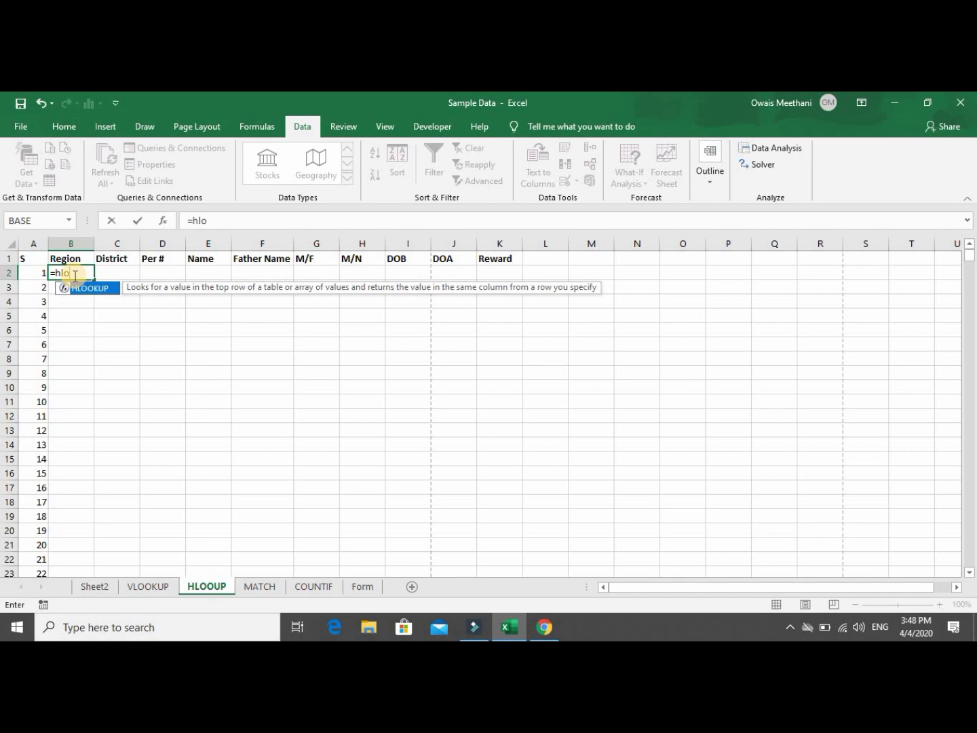
key(Tab)
key(BackSpace)
key(BackSpace)
key(BackSpace)
key(BackSpace)
key(BackSpace)
key(BackSpace)
key(BackSpace)
key(BackSpace)
key(BackSpace)
key(Return)
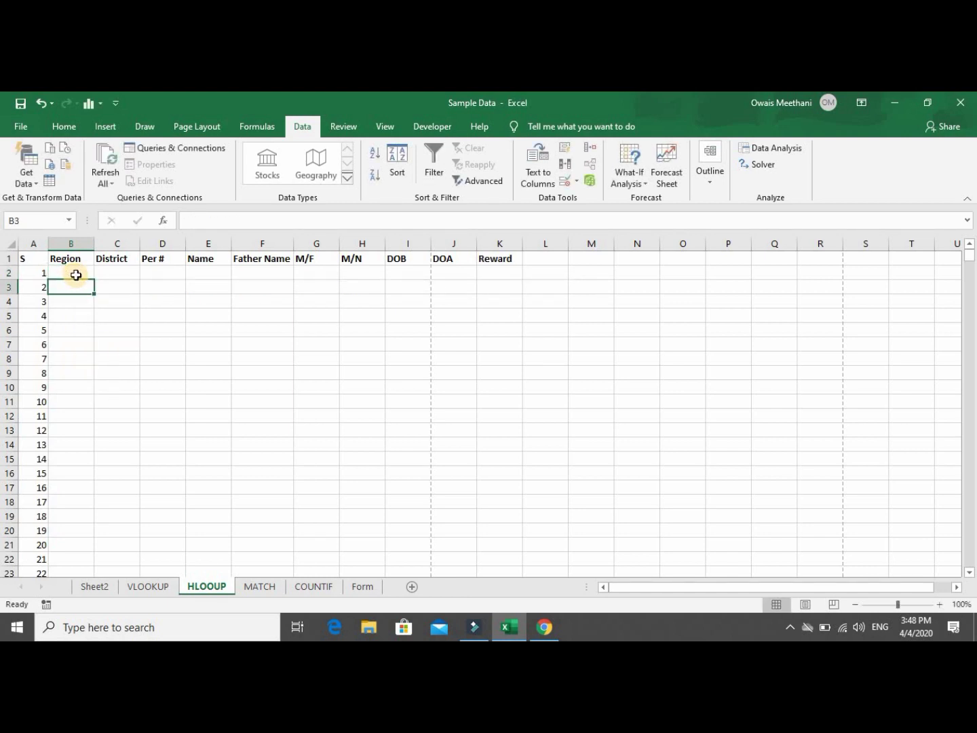
Start an HLOOKUP formula in B2 of the HLOOUP sheet with the Region heading as absolute lookup value $B$1.
ctrl+scroll(141, 352, up, 6)
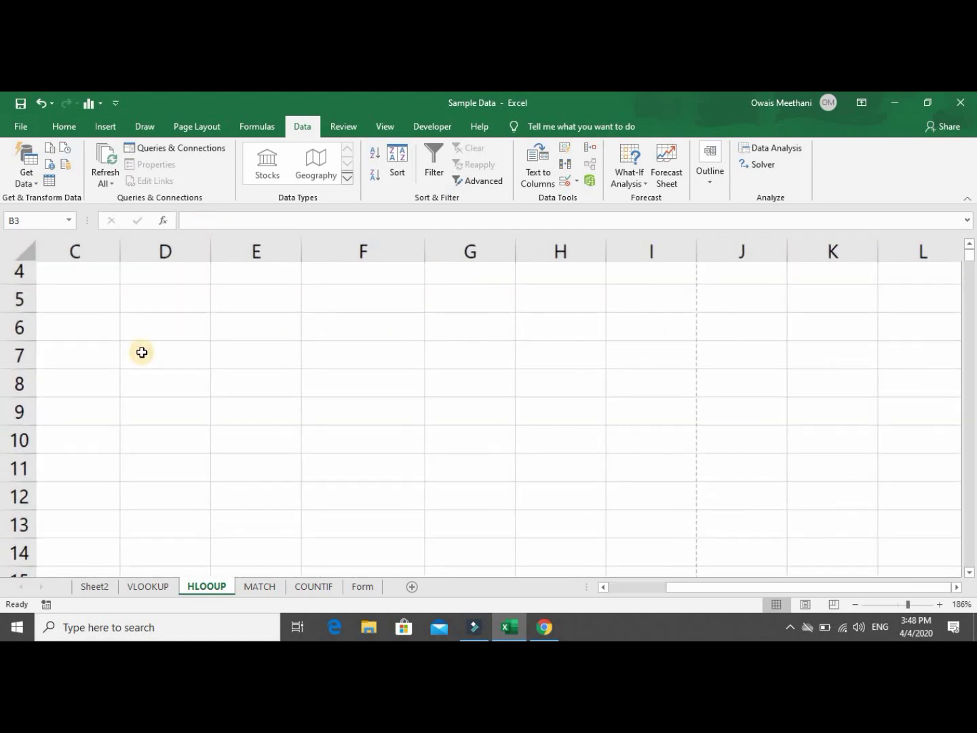
ctrl+scroll(142, 352, up, 1)
key(Left)
key(Up)
key(Up)
key(Down)
key(Right)
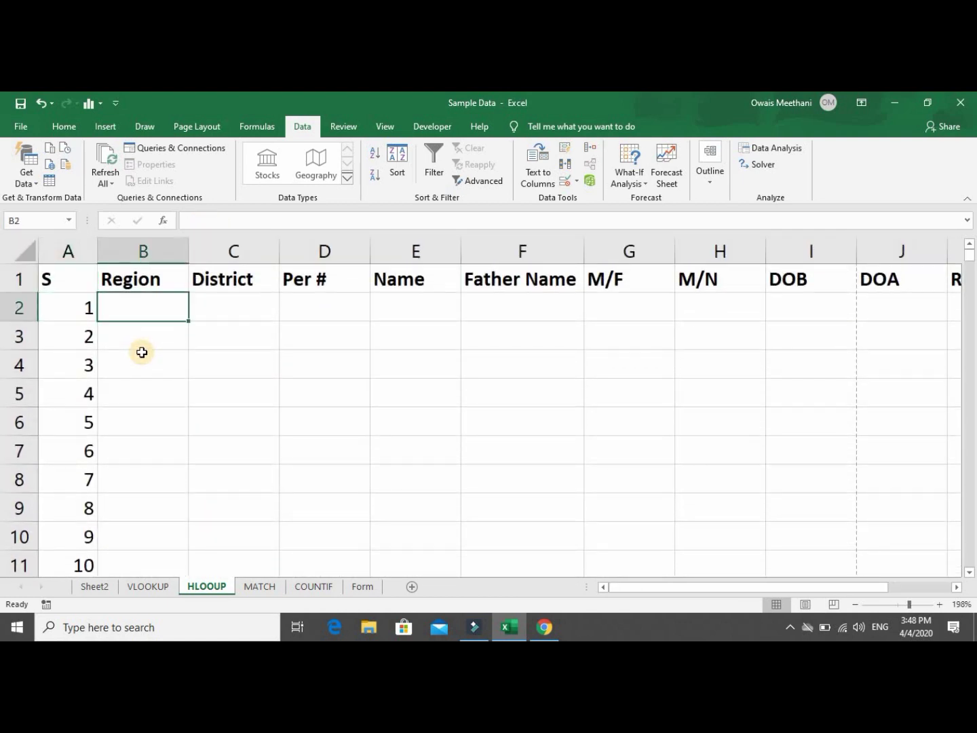
text(=)
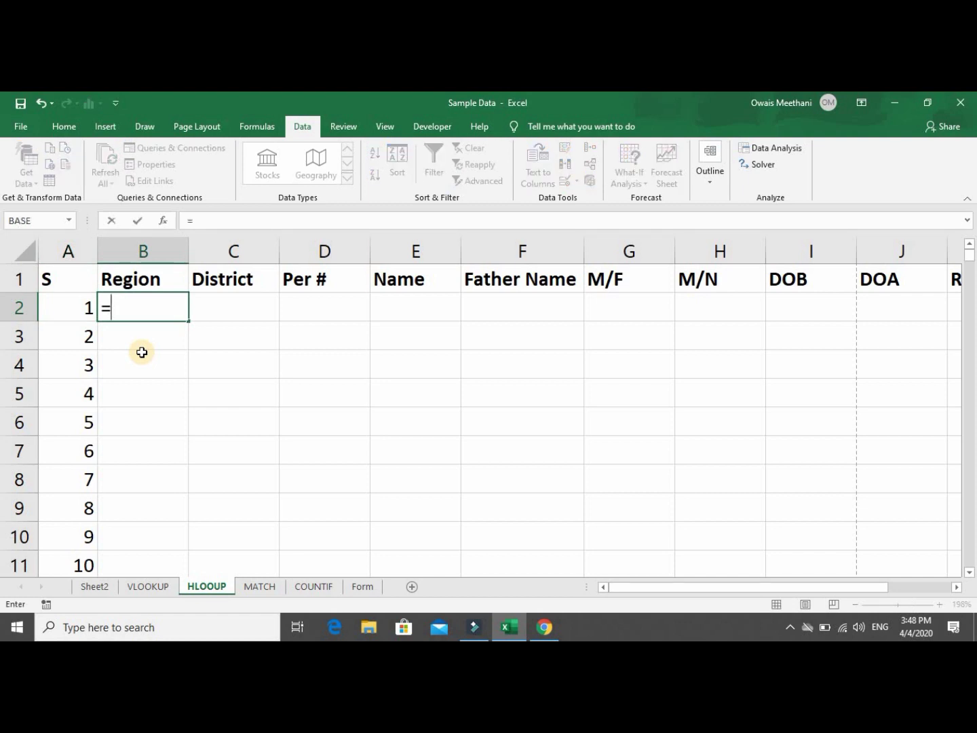
text(HLOOK)
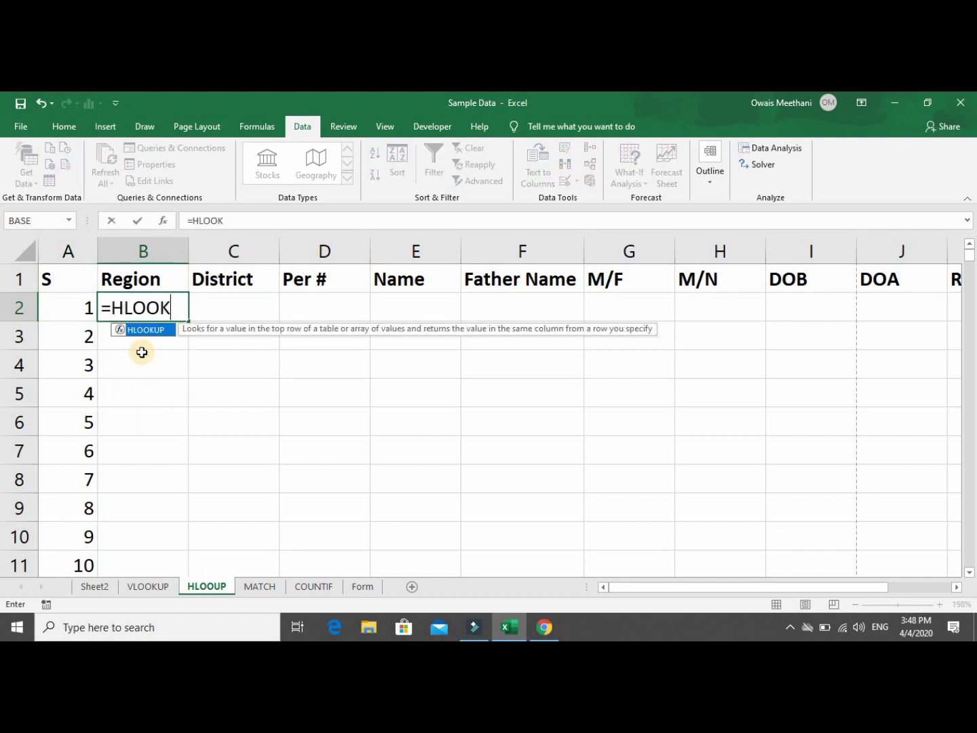
text(UP()
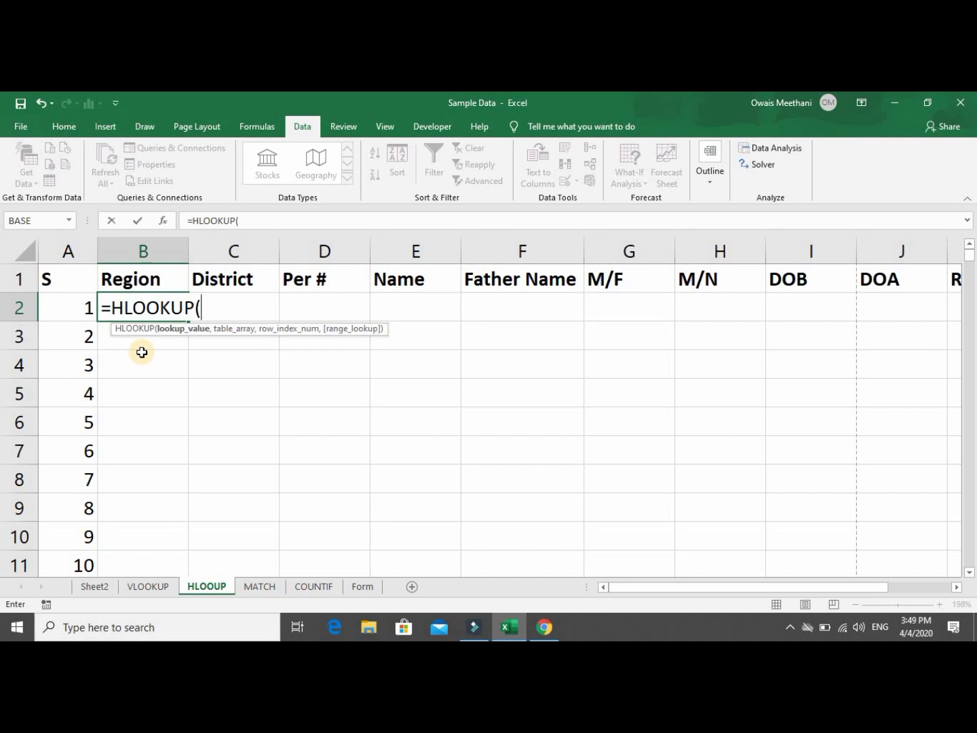
key(Up)
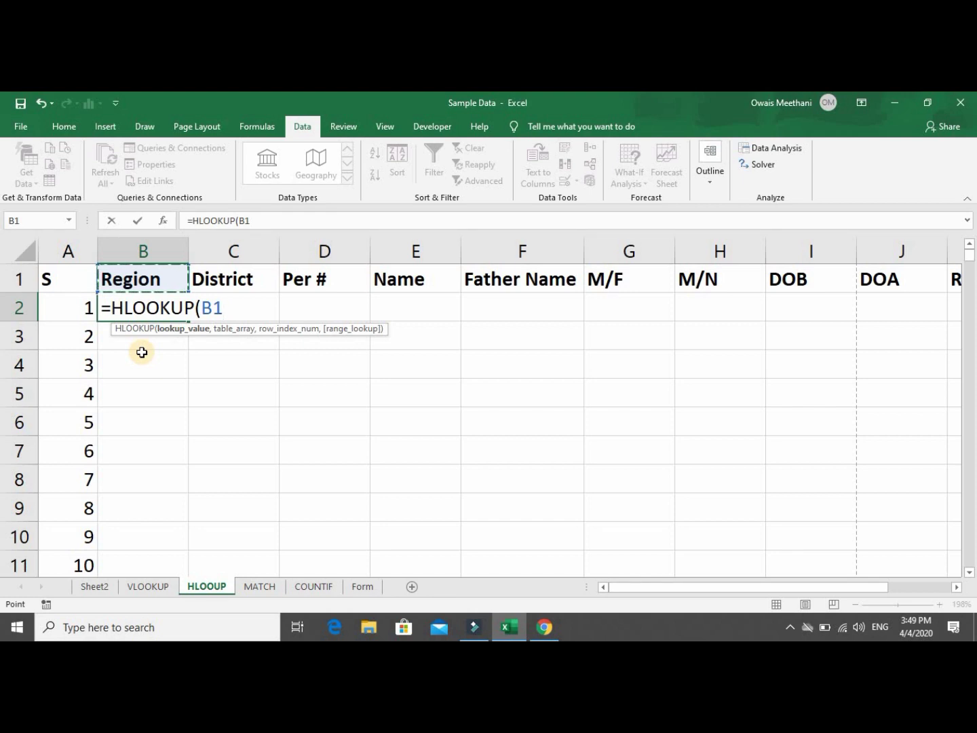
key(F4)
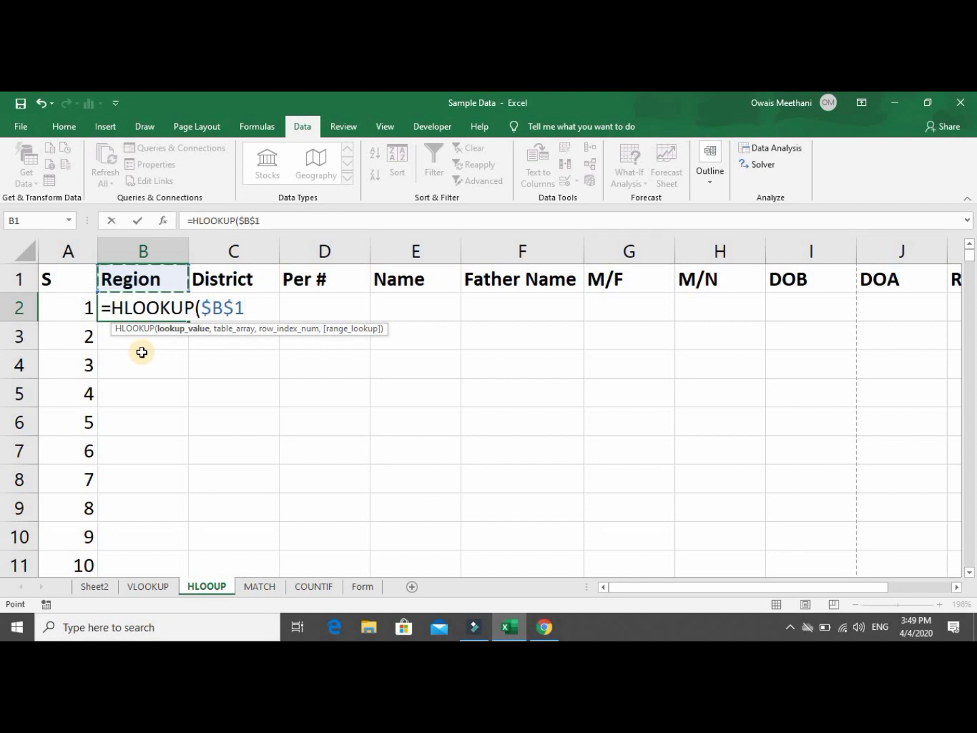
text(,)
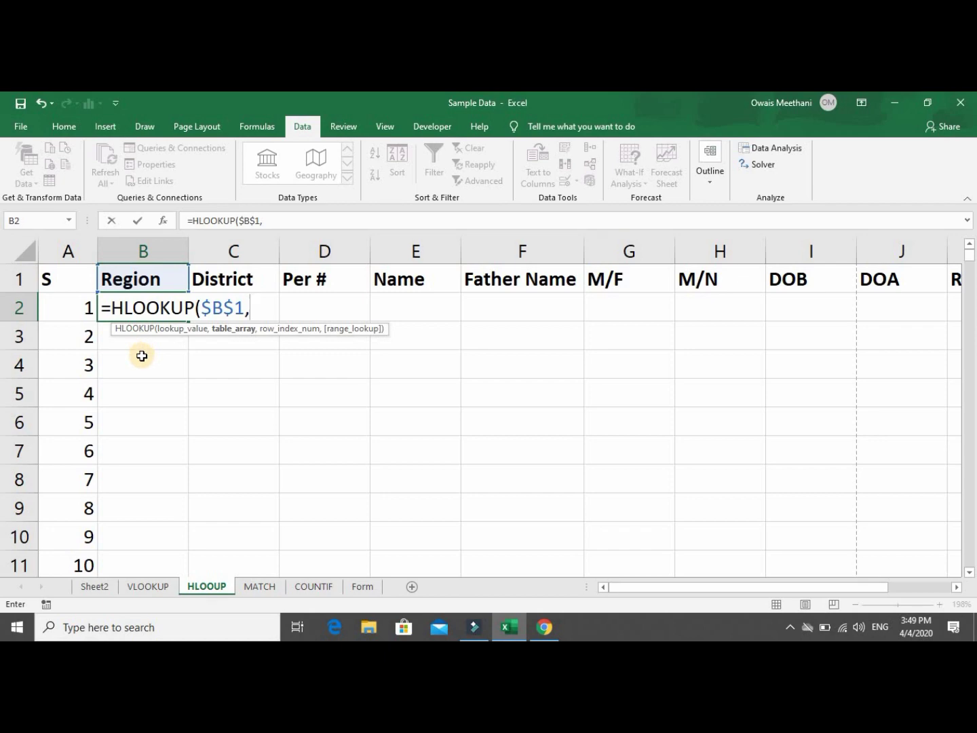
Set the HLOOKUP table array to the absolute range $B$1:$K$1001 on Sheet2.
click(101, 593)
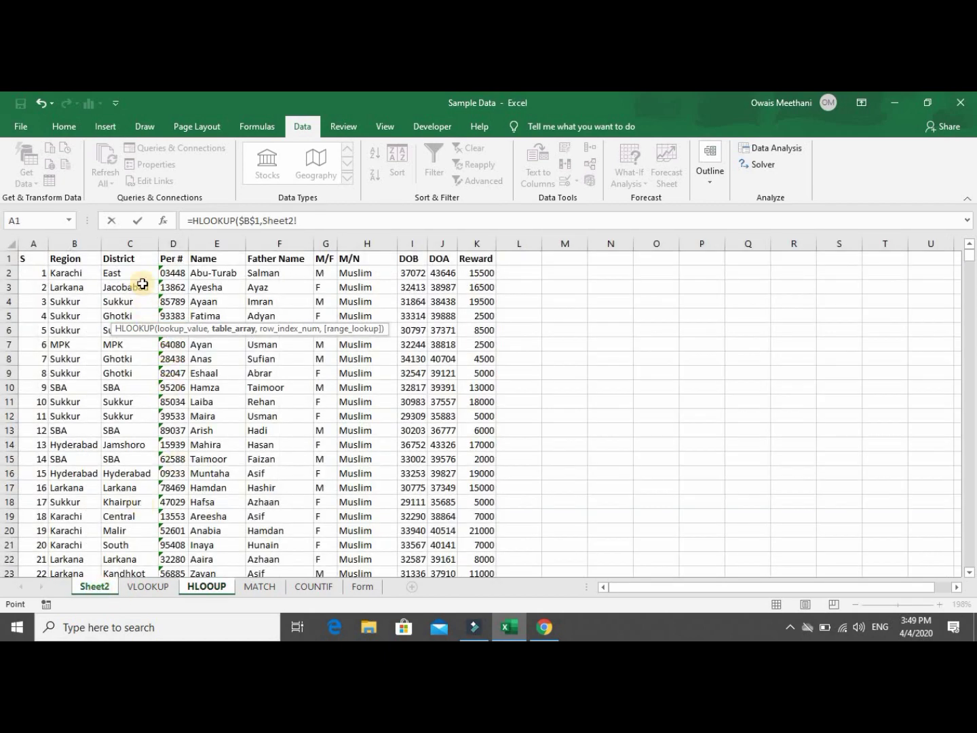
click(78, 259)
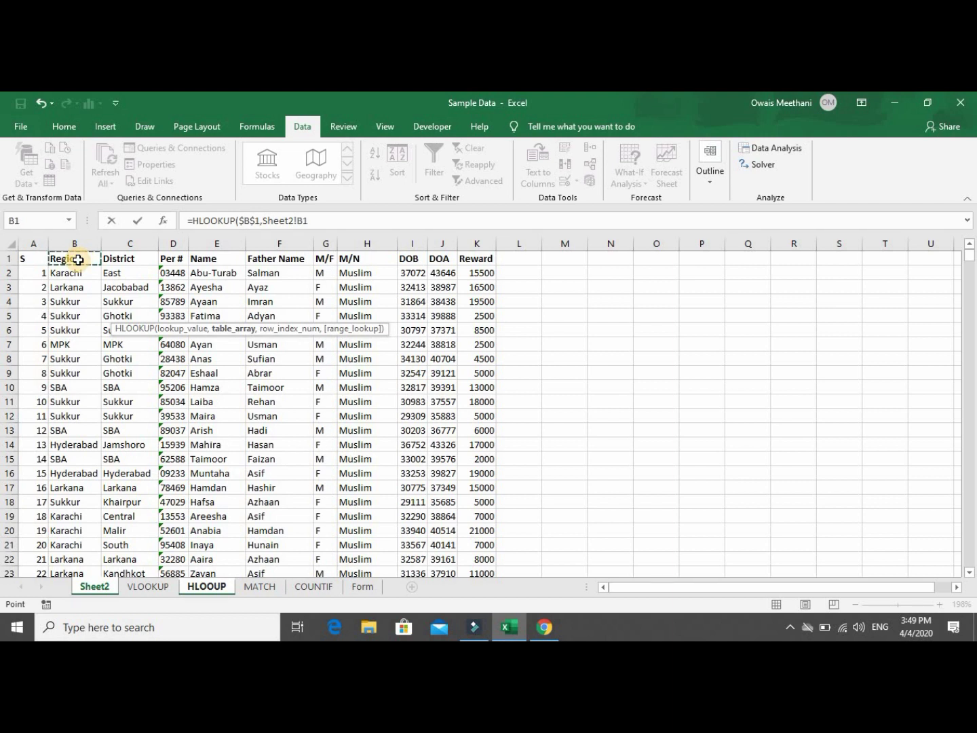
key(shift+Right)
key(shift+Right)
key(shift+Right)
key(shift+Right)
key(shift+Right)
key(shift+Right)
key(shift+Right)
key(shift+Right)
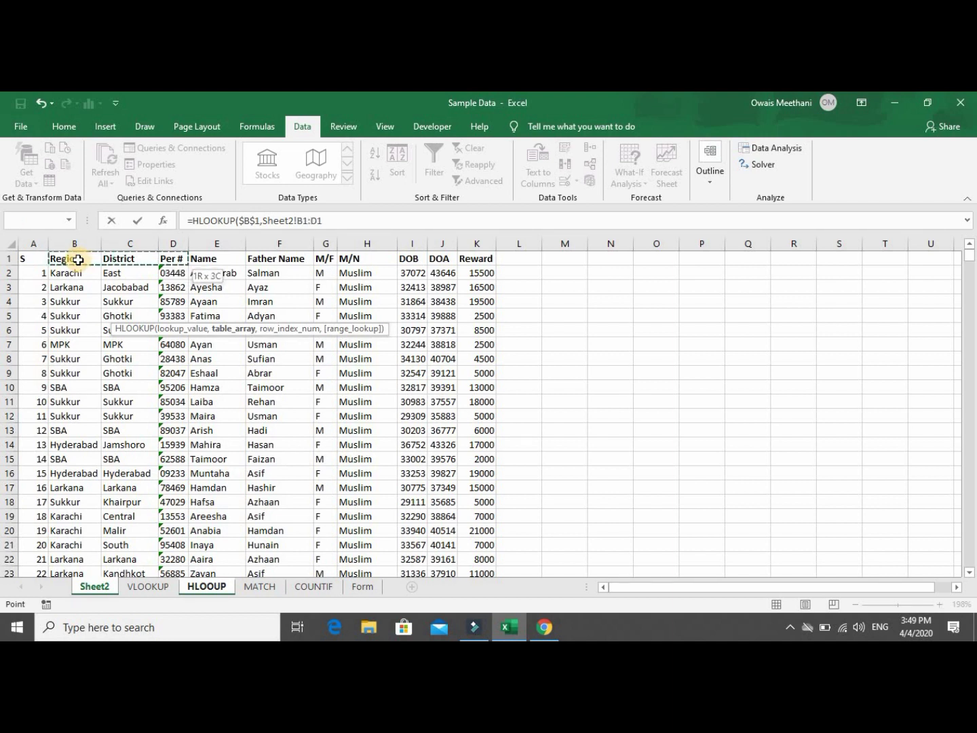
key(shift+Right)
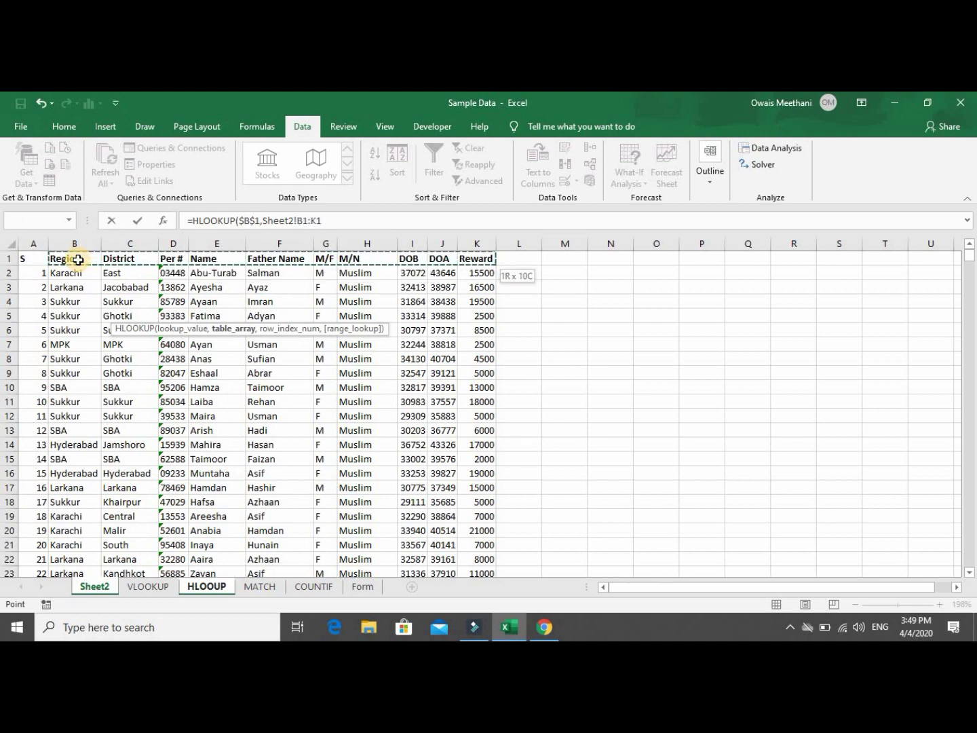
key(ctrl+shift+Down)
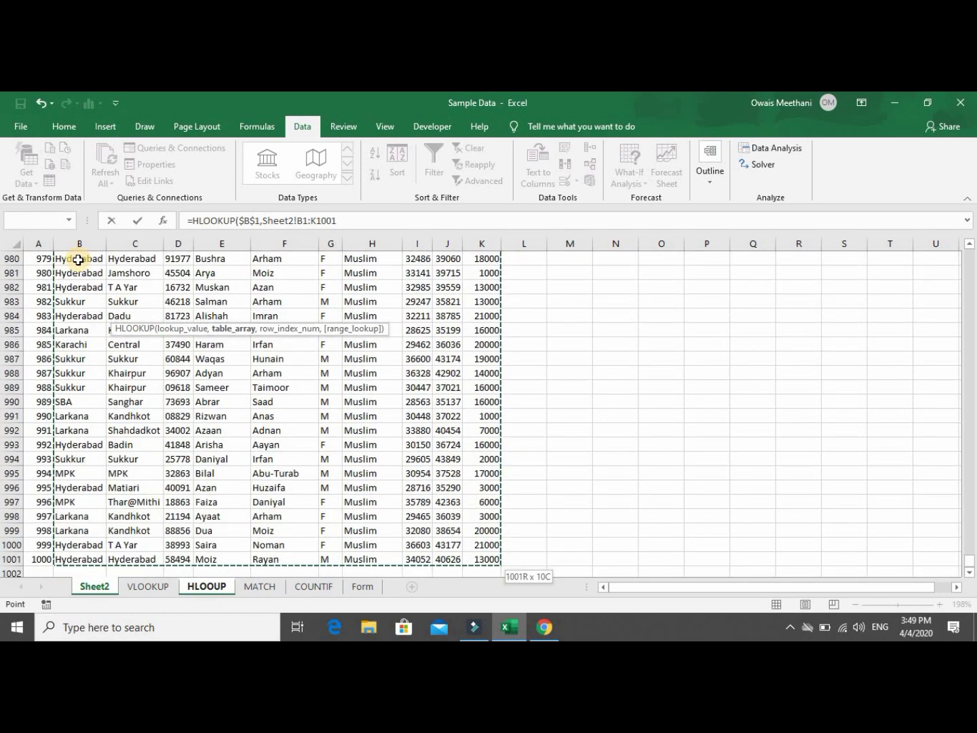
key(F4)
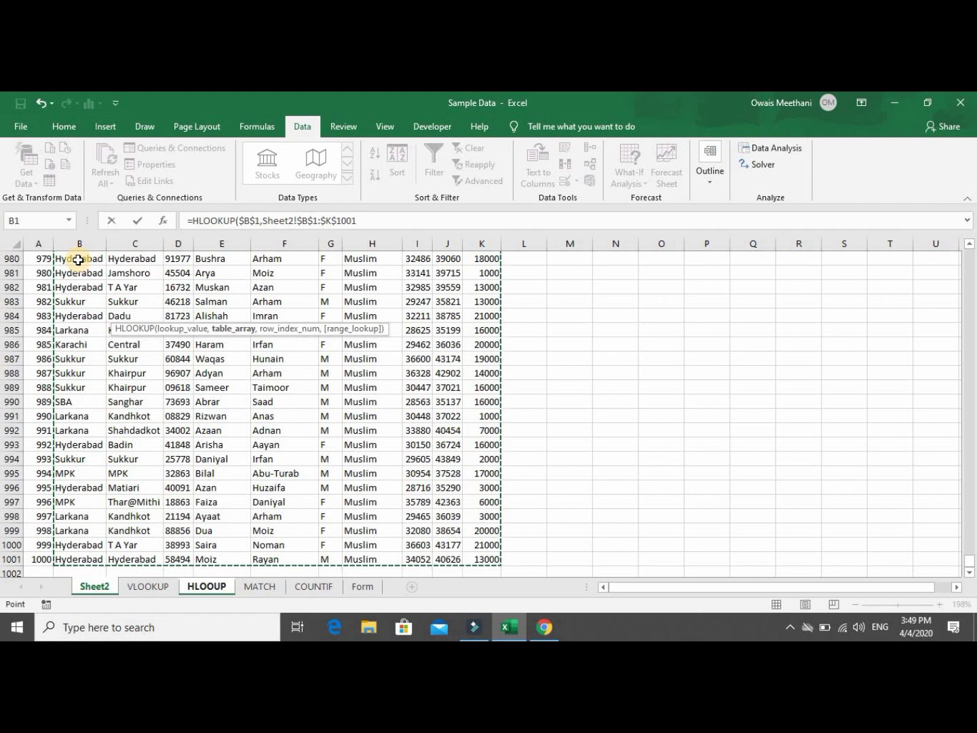
text(,)
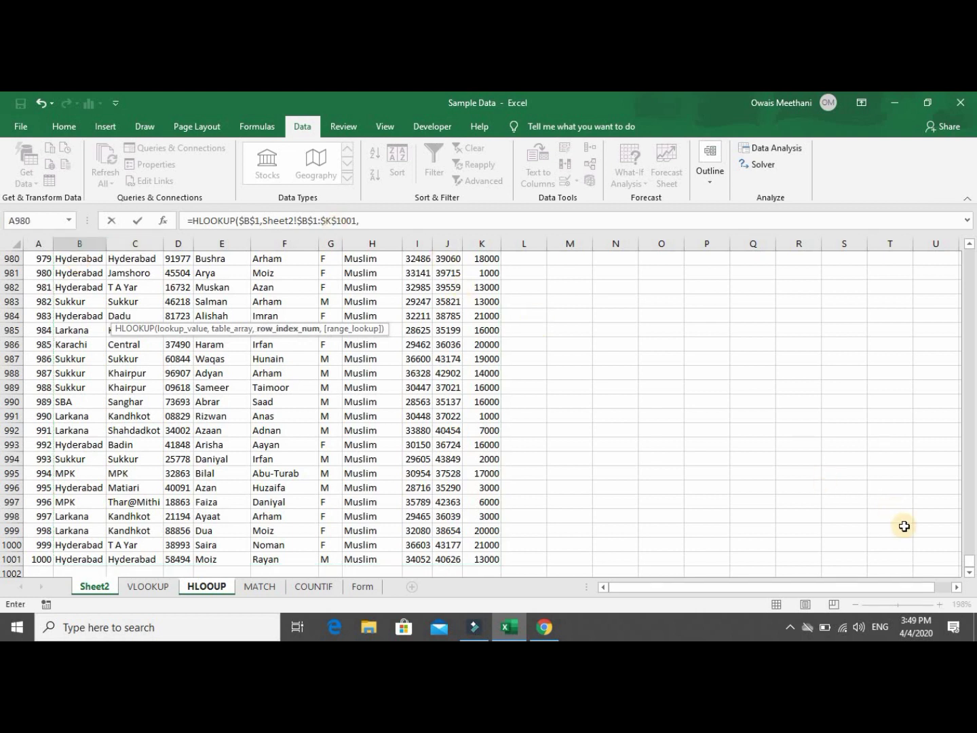
Complete the HLOOKUP formula with row index 2 and exact match 0.
drag(970, 565, 967, 218)
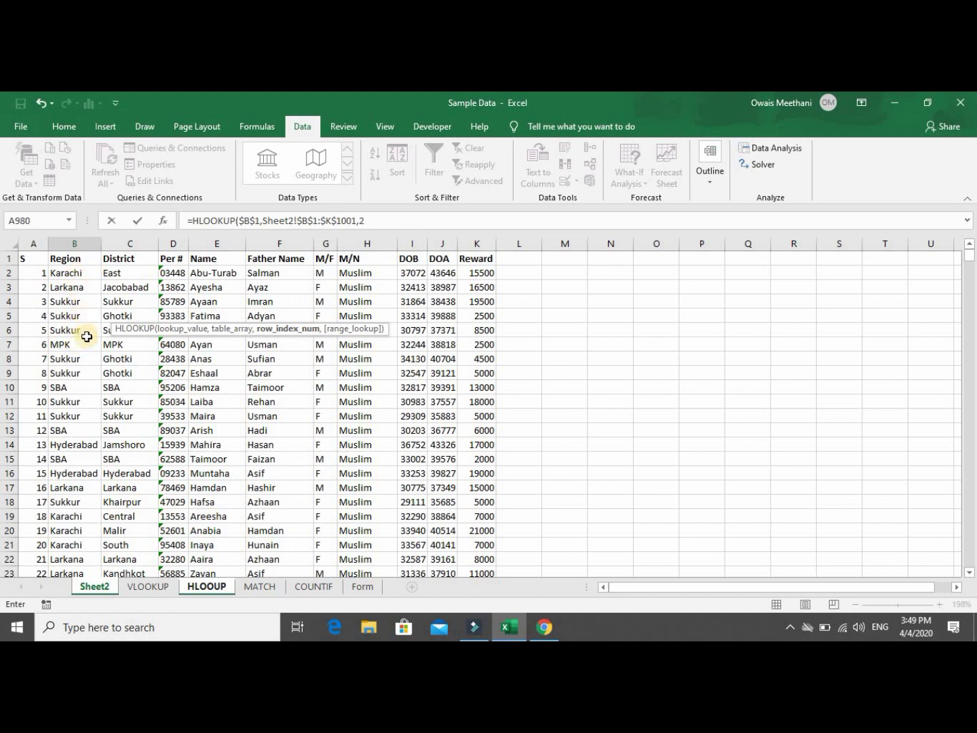
text(,)
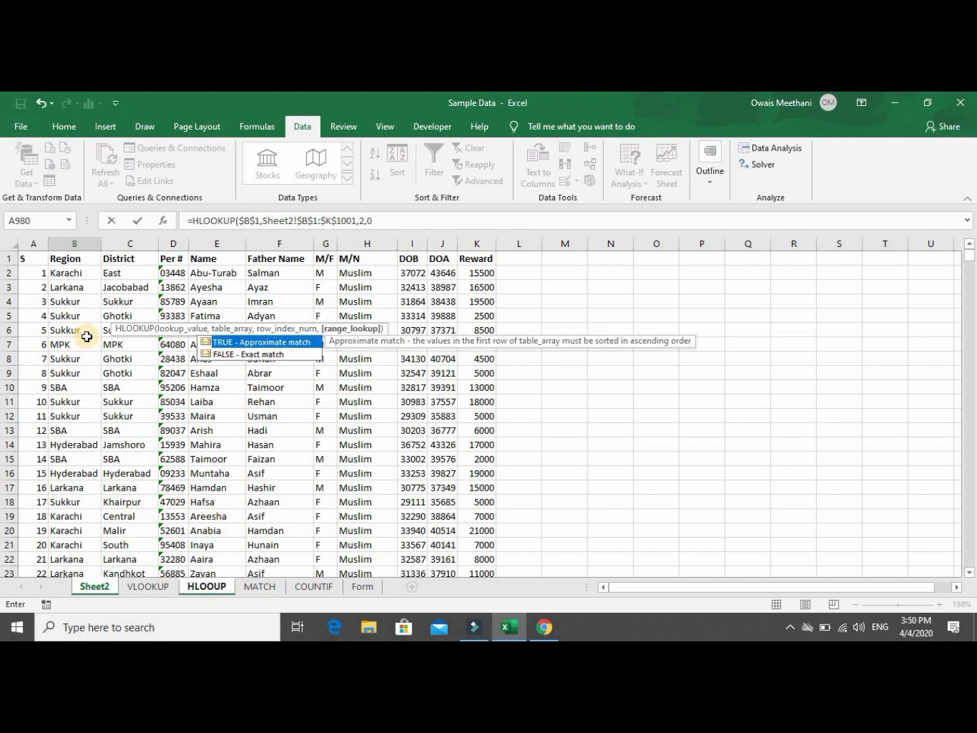
text(0)
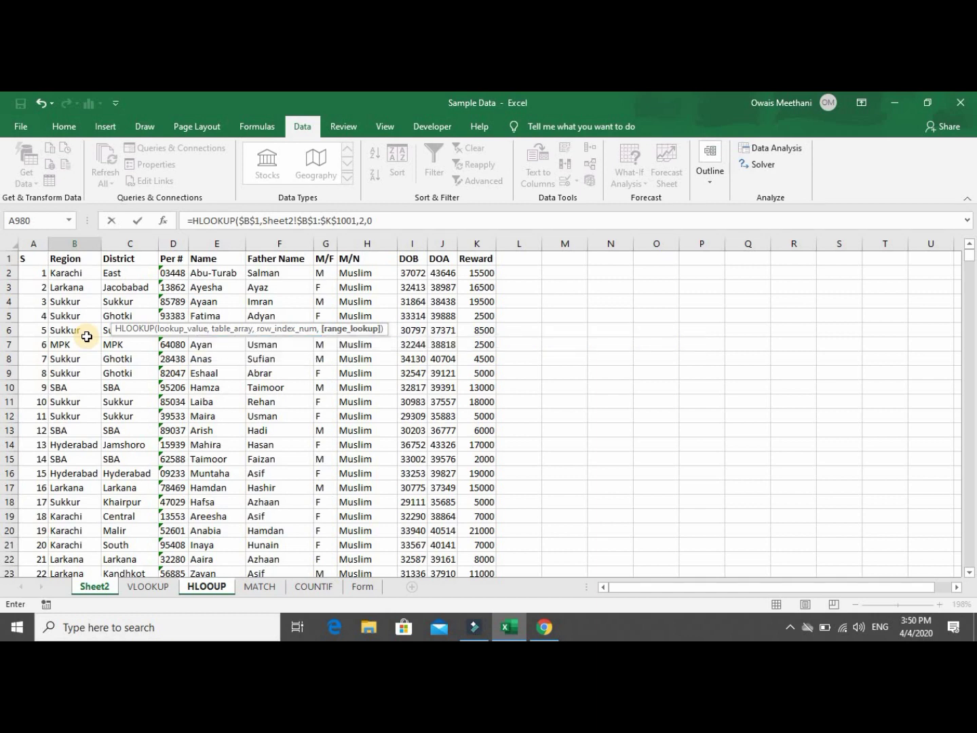
text())
key(Return)
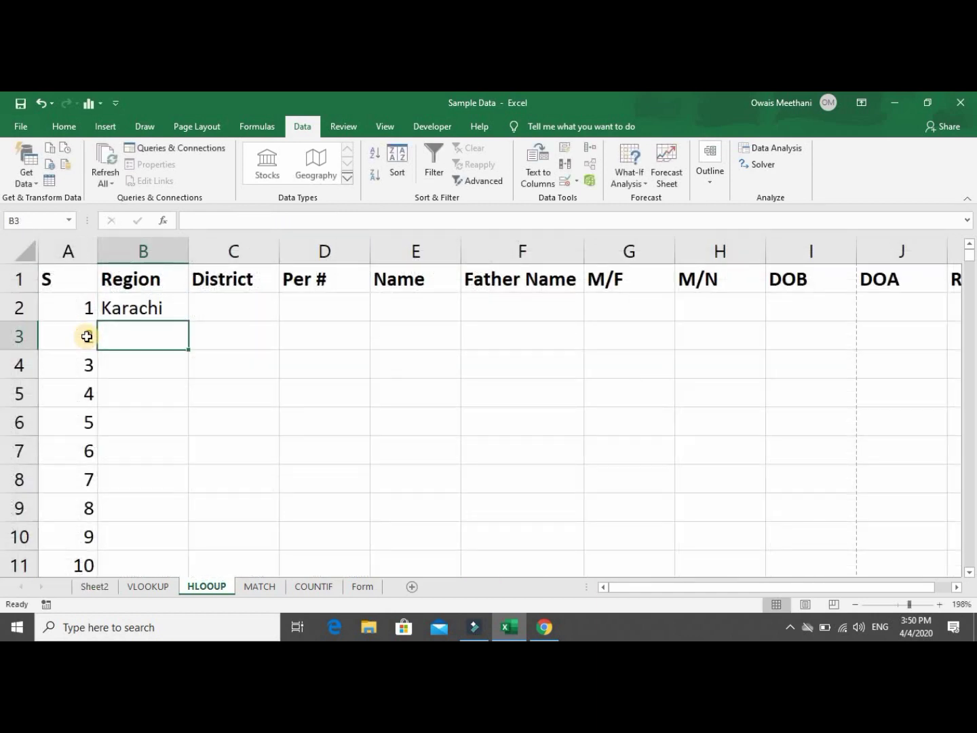
Change the lookup value in the B2 HLOOKUP formula to the relative reference B1.
key(Up)
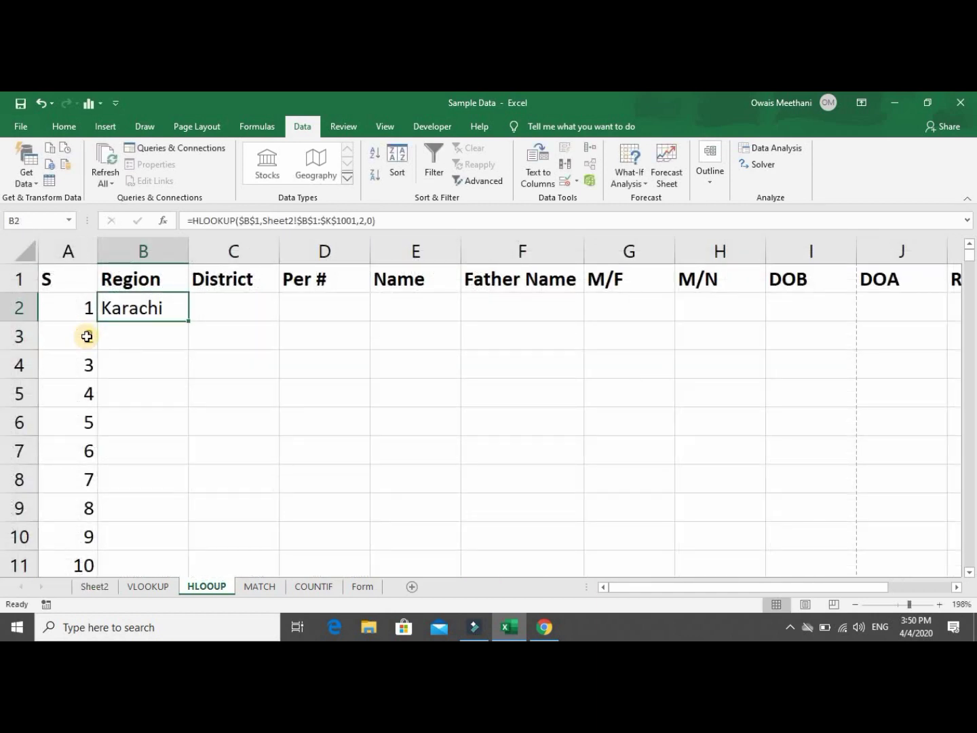
key(Up)
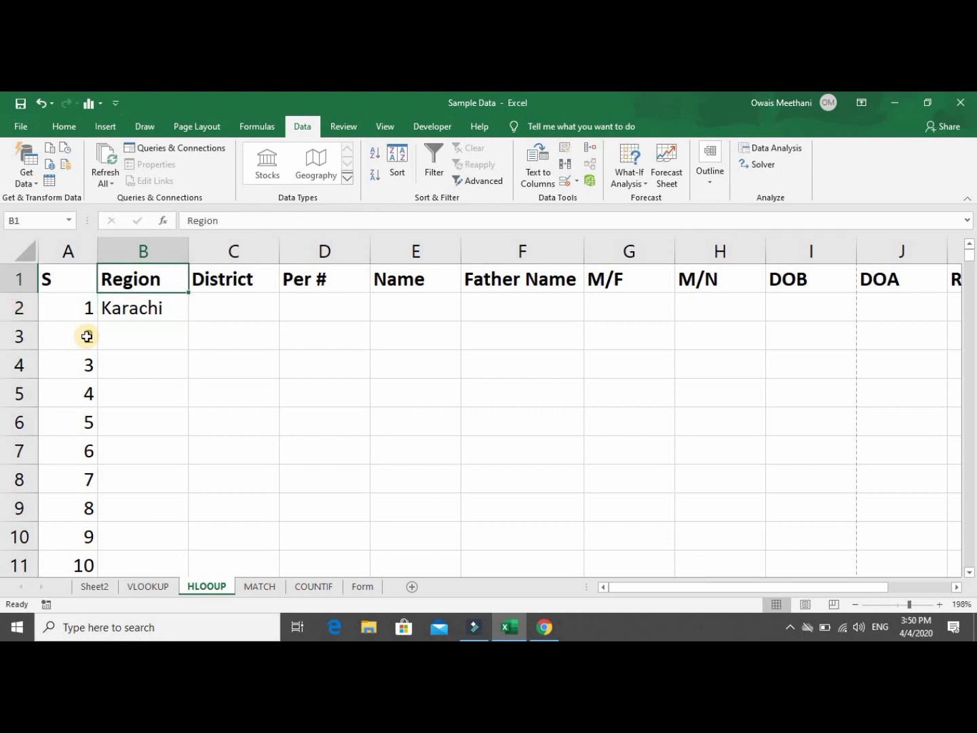
key(Down)
key(F2)
key(Left)
key(Left)
key(Left)
key(Left)
key(Left)
key(Left)
key(Left)
key(Left)
key(Left)
key(Left)
key(Left)
key(Left)
key(Left)
key(Left)
key(Left)
key(Left)
key(Left)
key(Left)
key(Left)
key(Left)
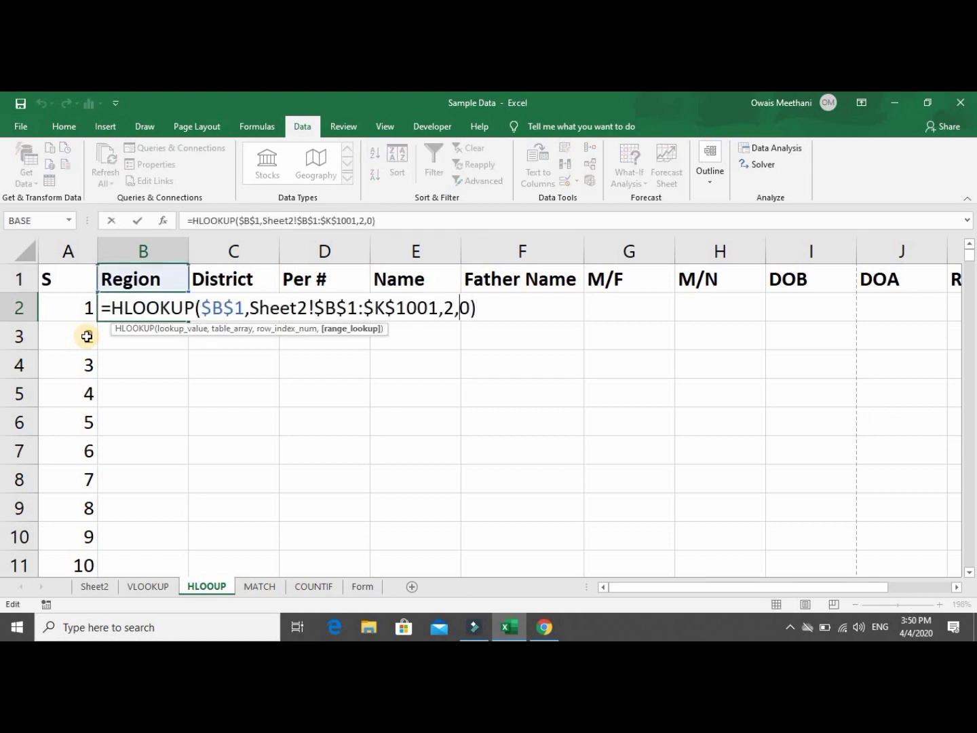
key(Left)
key(Left)
key(Left)
key(Left)
key(Left)
key(Left)
key(Left)
key(Left)
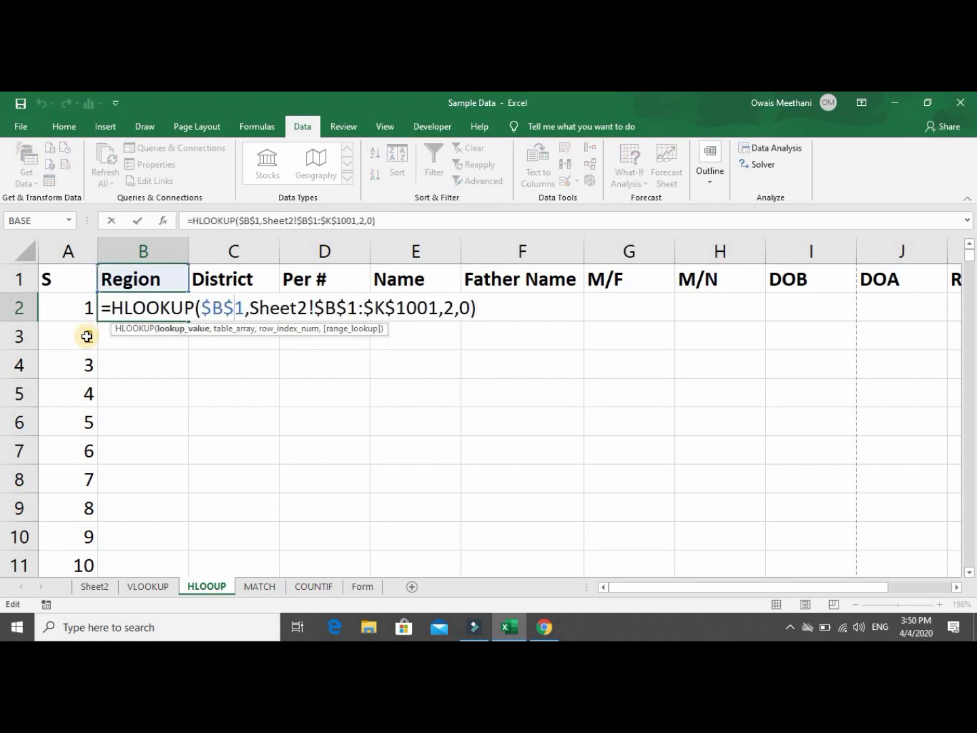
key(BackSpace)
key(Right)
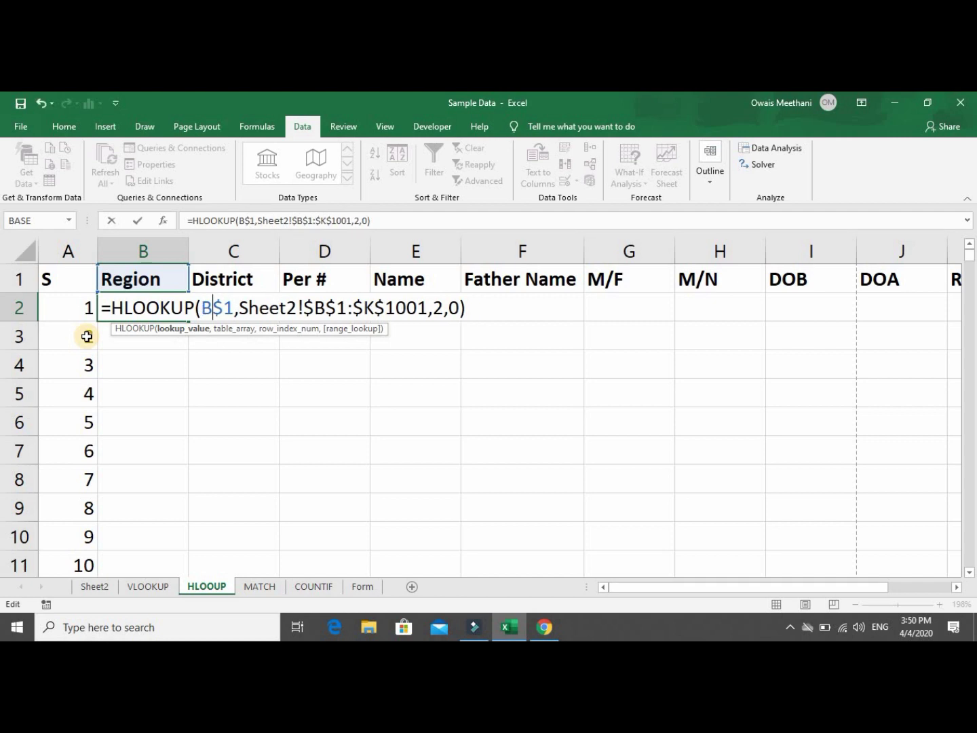
key(Right)
key(BackSpace)
key(Return)
key(Up)
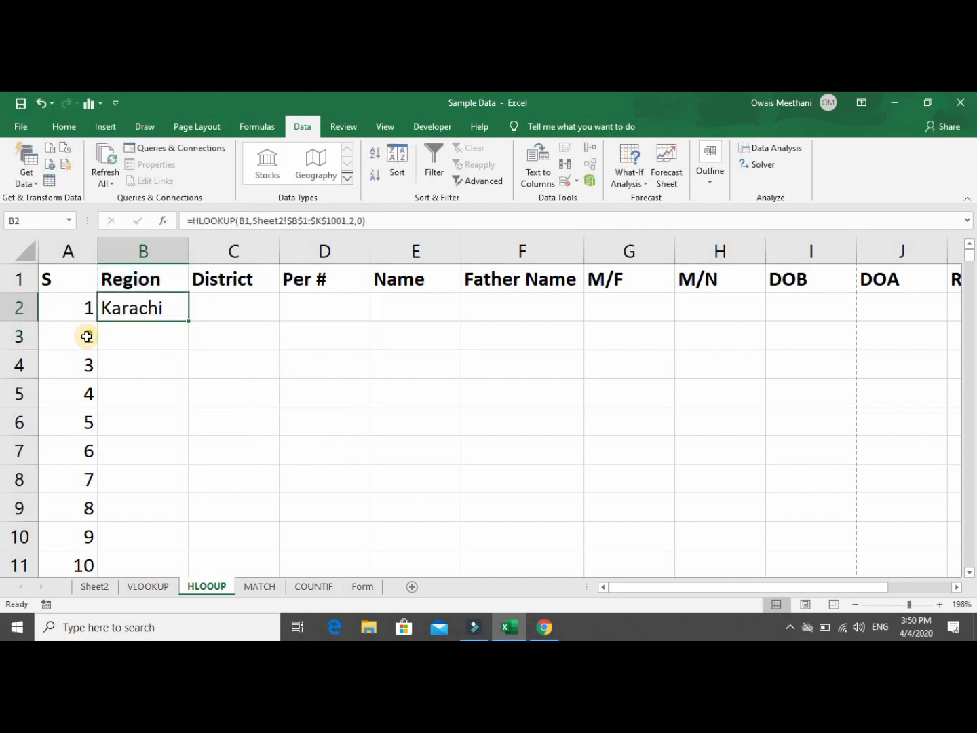
Copy the HLOOKUP formula from B2 across row 2 into C2:K2, from District to Reward.
key(ctrl+c)
key(Right)
key(shift+Right)
key(shift+Right)
key(shift+Right)
key(shift+Right)
key(shift+Right)
key(shift+Right)
key(shift+Right)
key(shift+Right)
key(shift+Right)
key(shift+Right)
key(shift+Right)
key(shift+Right)
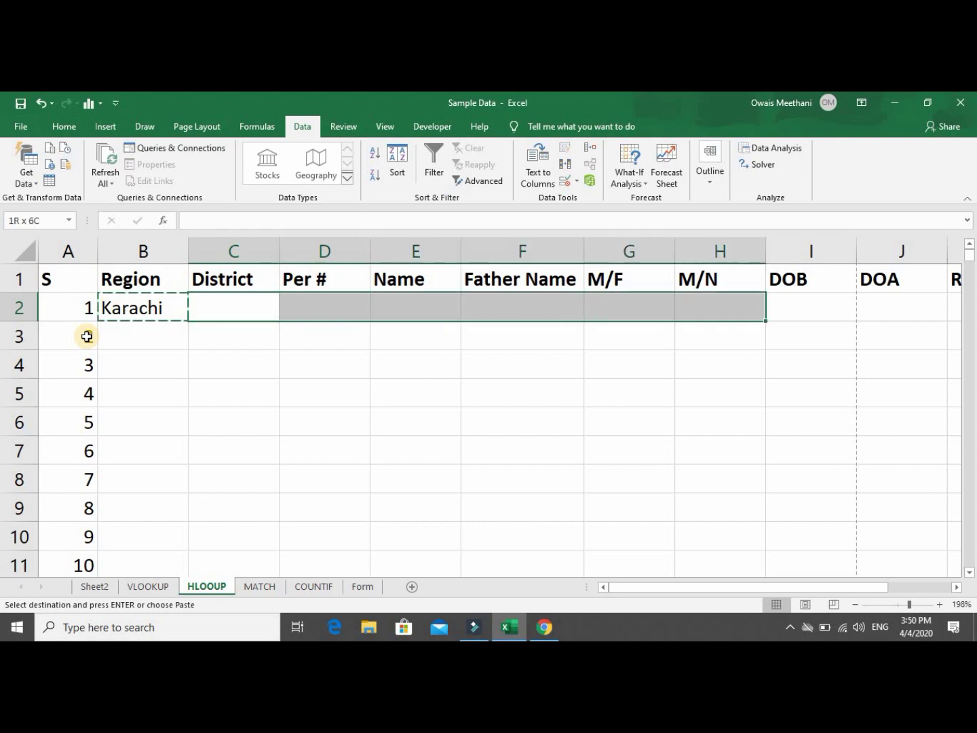
key(shift+Left)
key(shift+Left)
key(shift+Left)
key(shift+Left)
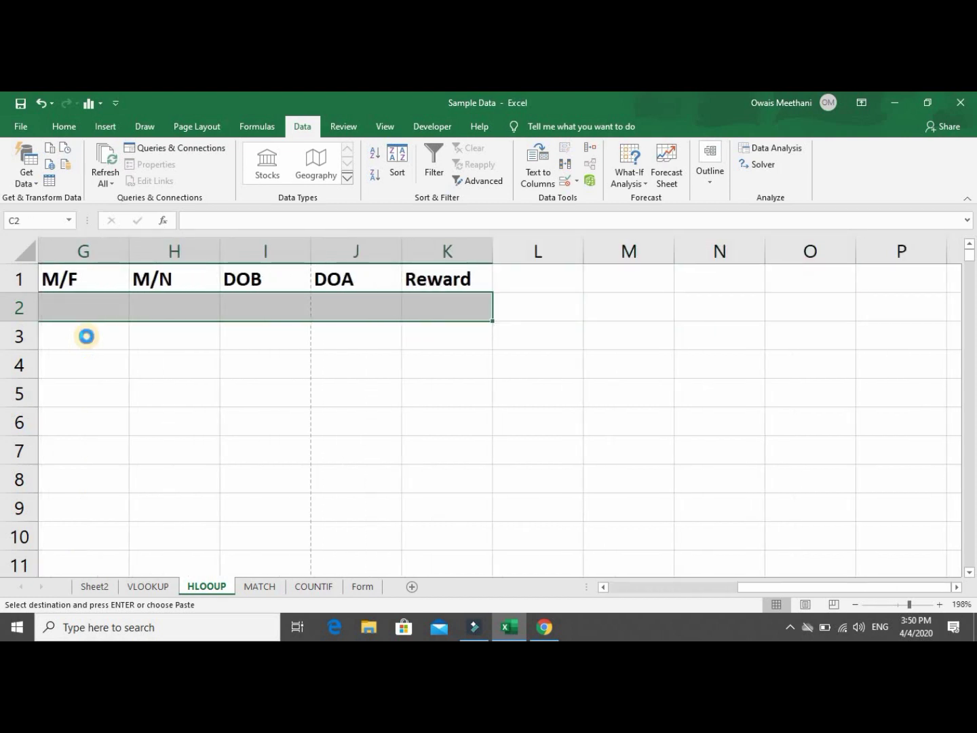
key(ctrl+v)
Check the copied HLOOKUP formulas along row 2 from Region across to M/N.
key(Left)
key(Left)
key(Right)
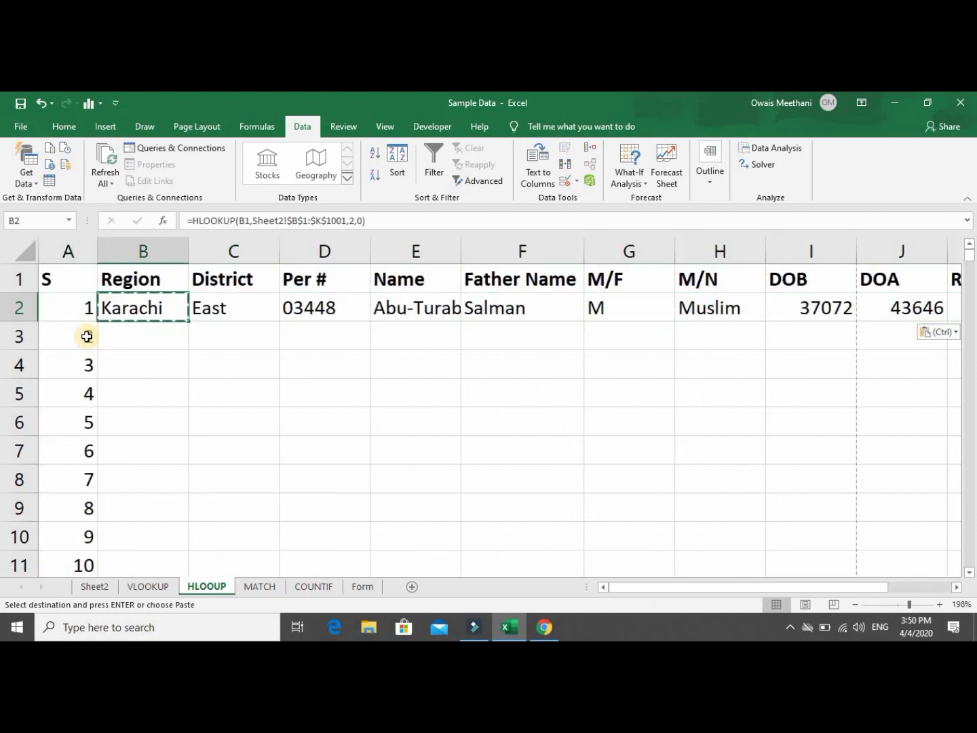
key(Right)
key(Left)
key(Right)
key(Right)
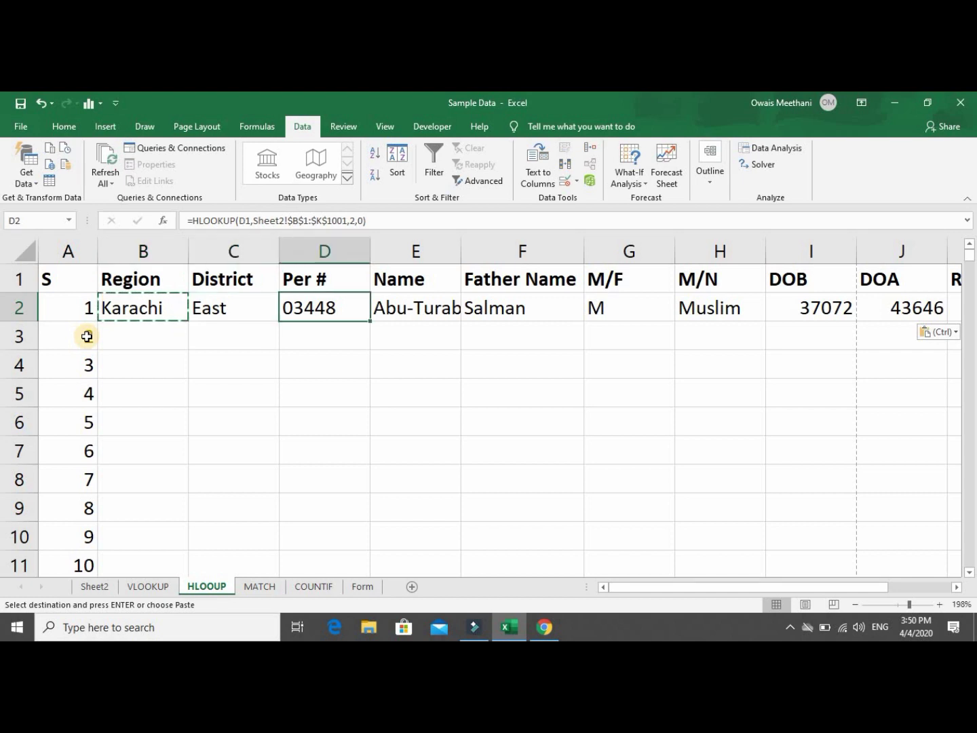
key(Right)
key(Right)
key(Right)
key(Right)
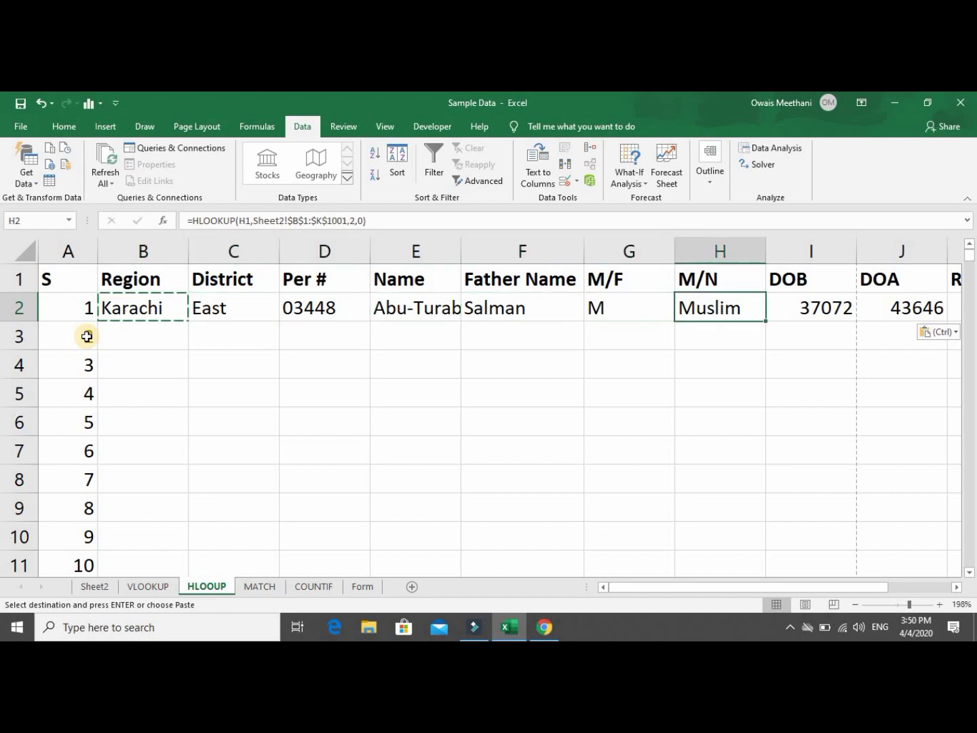
Check the remaining HLOOKUP results in row 2 from DOB to Reward, and open the MATCH sheet.
key(Right)
key(Right)
key(Right)
key(Right)
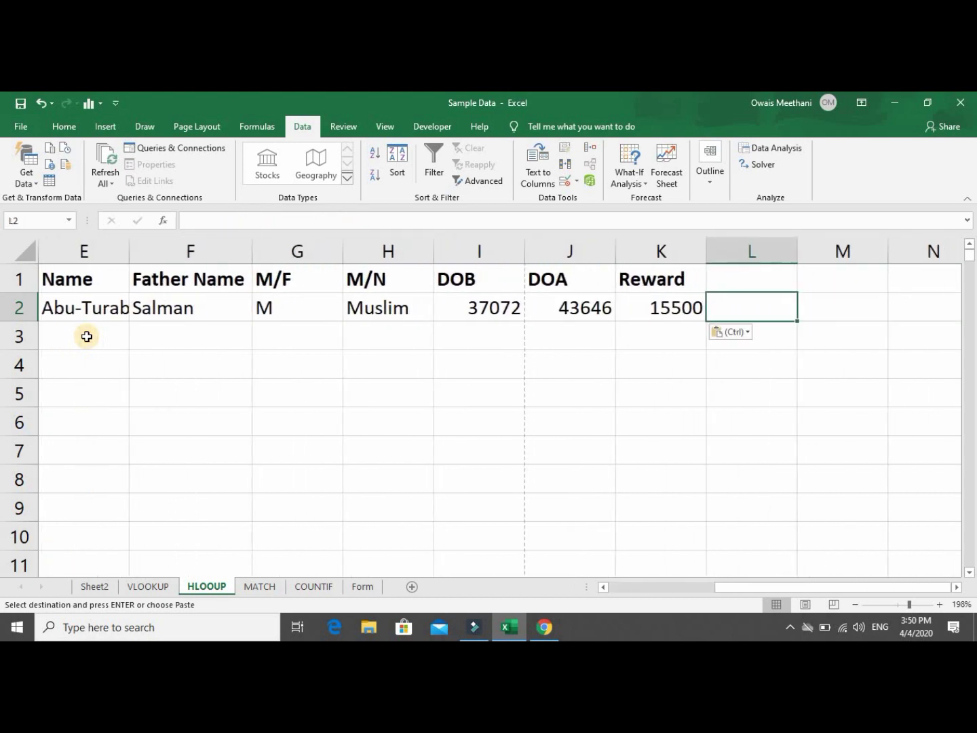
key(Left)
key(Left)
key(Left)
key(Left)
key(Left)
key(Left)
key(Left)
key(Left)
key(Left)
key(Left)
key(Left)
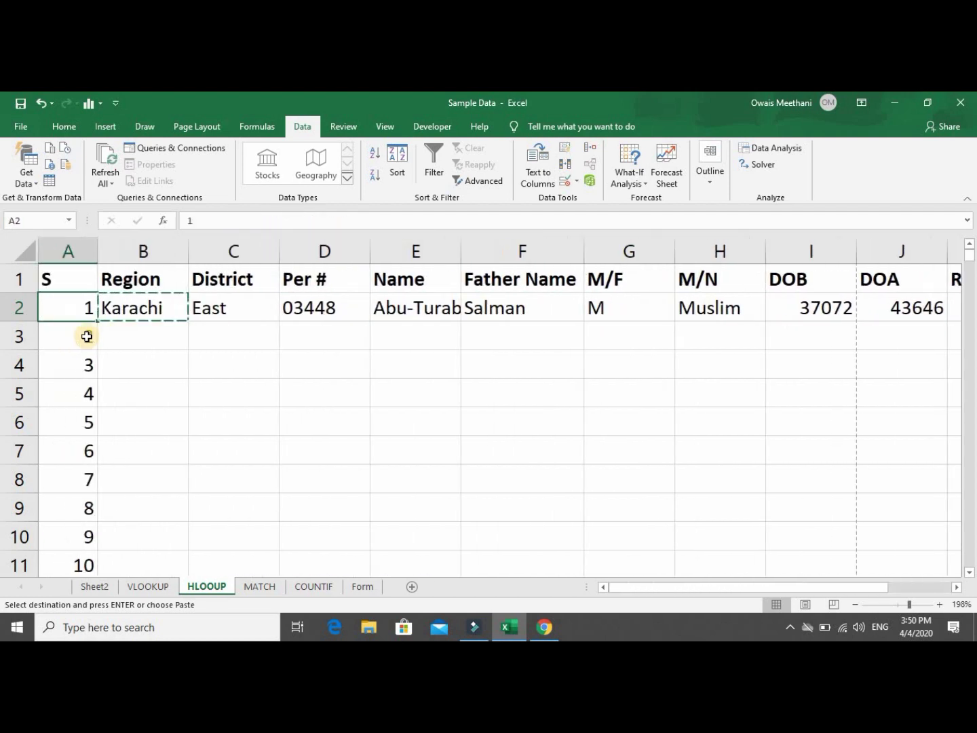
key(ctrl+v)
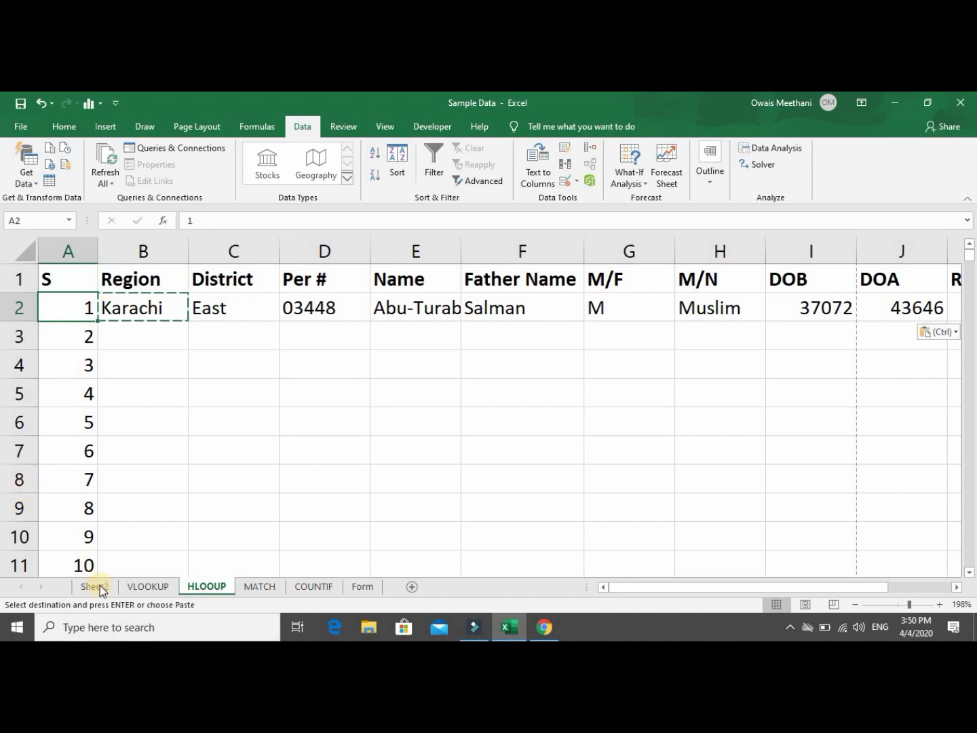
click(143, 589)
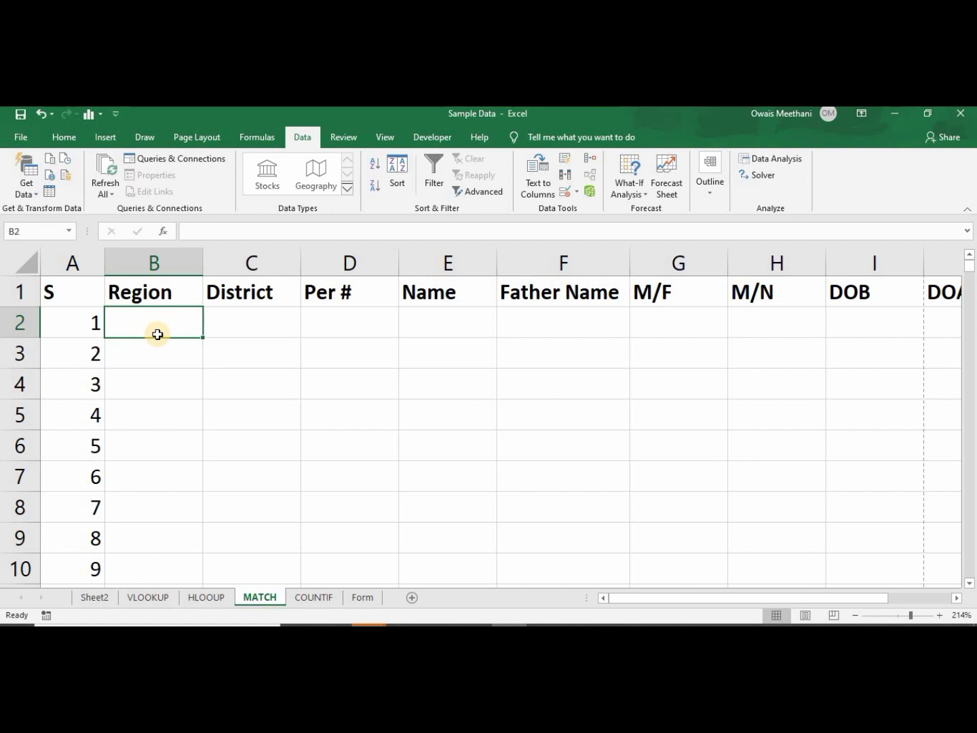
text(MATCH)
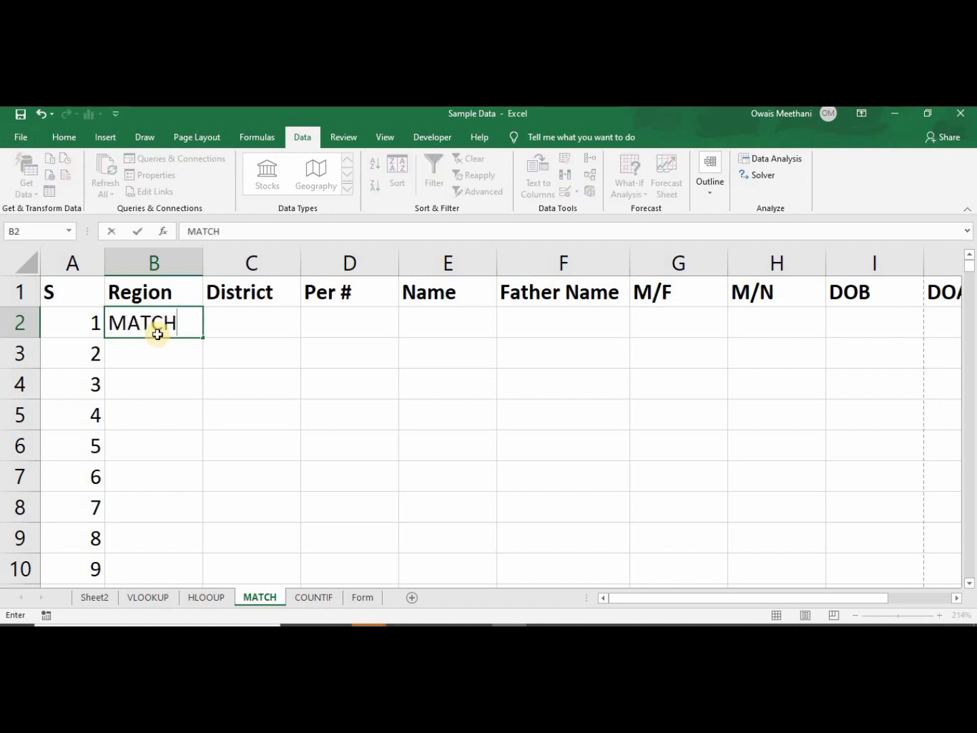
key(Return)
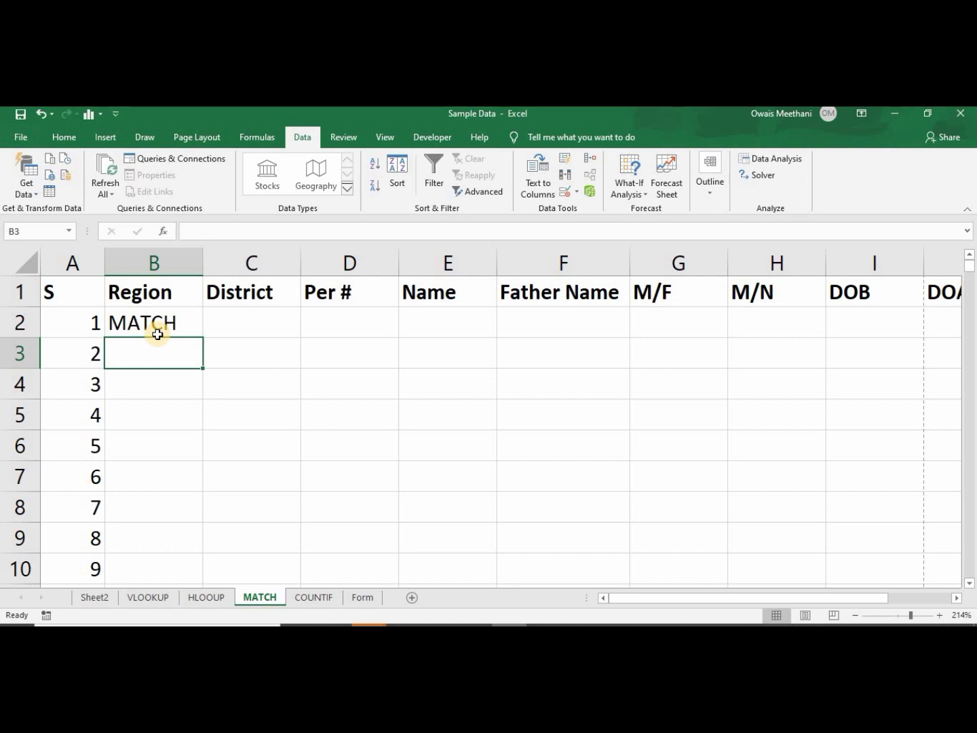
click(158, 334)
key(Delete)
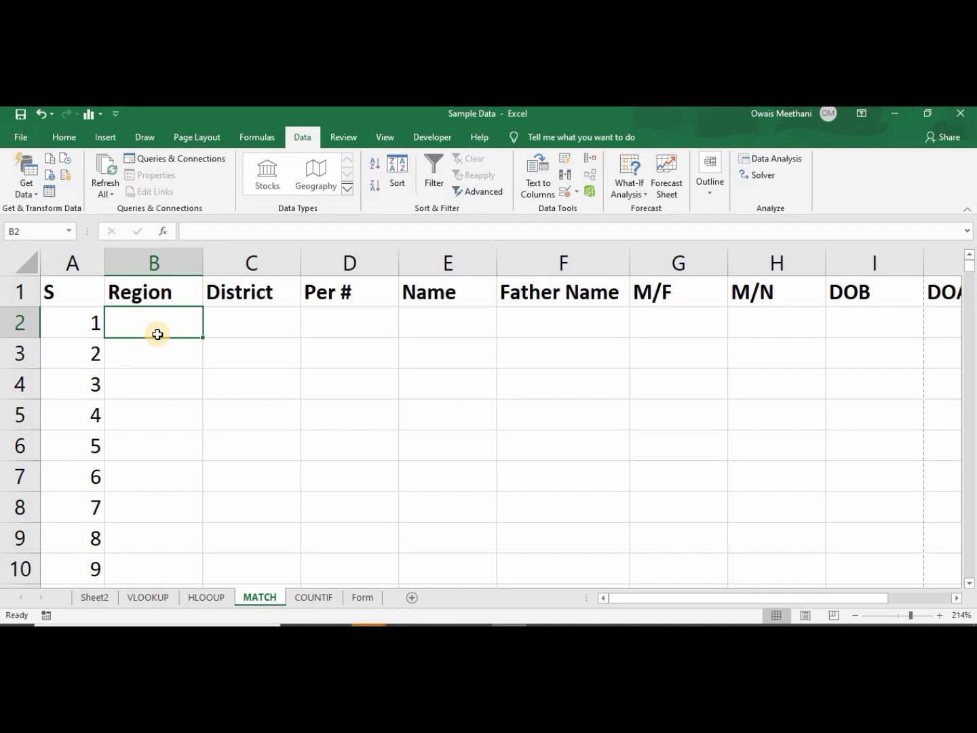
Start a MATCH formula in B2 of the MATCH sheet with the Region heading B1 as the lookup value.
text(=)
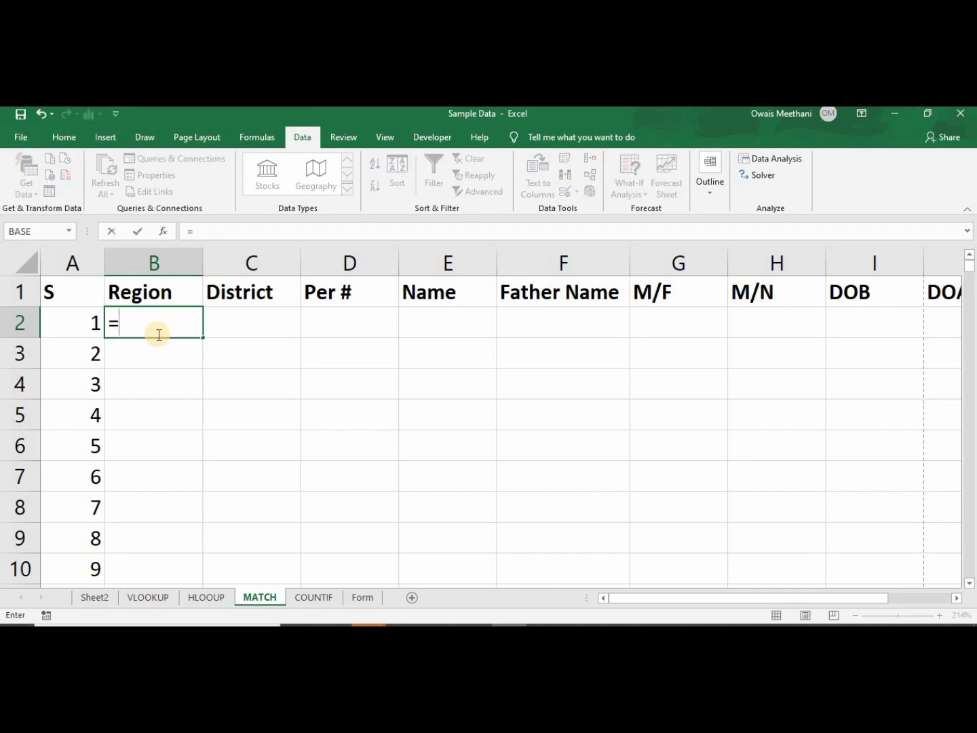
text(match)
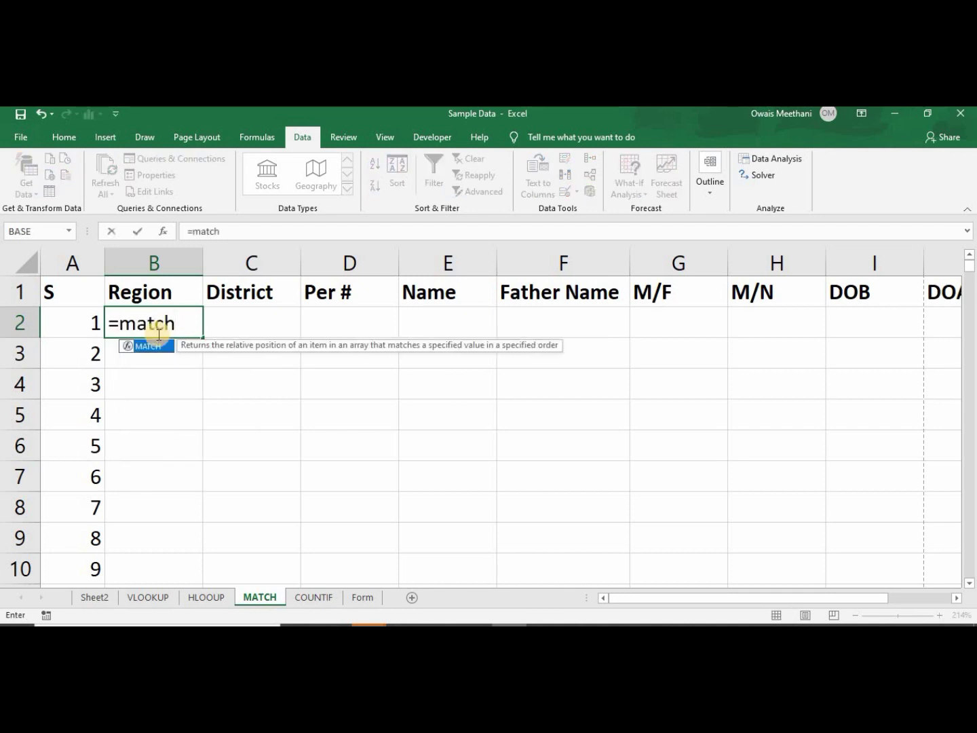
key(Tab)
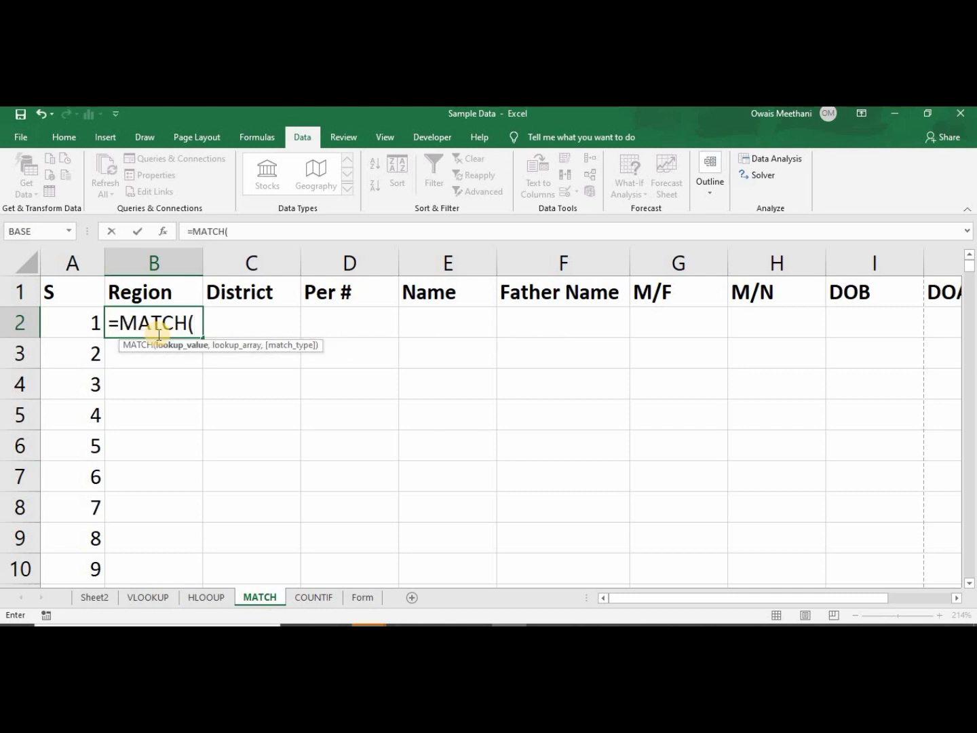
key(Up)
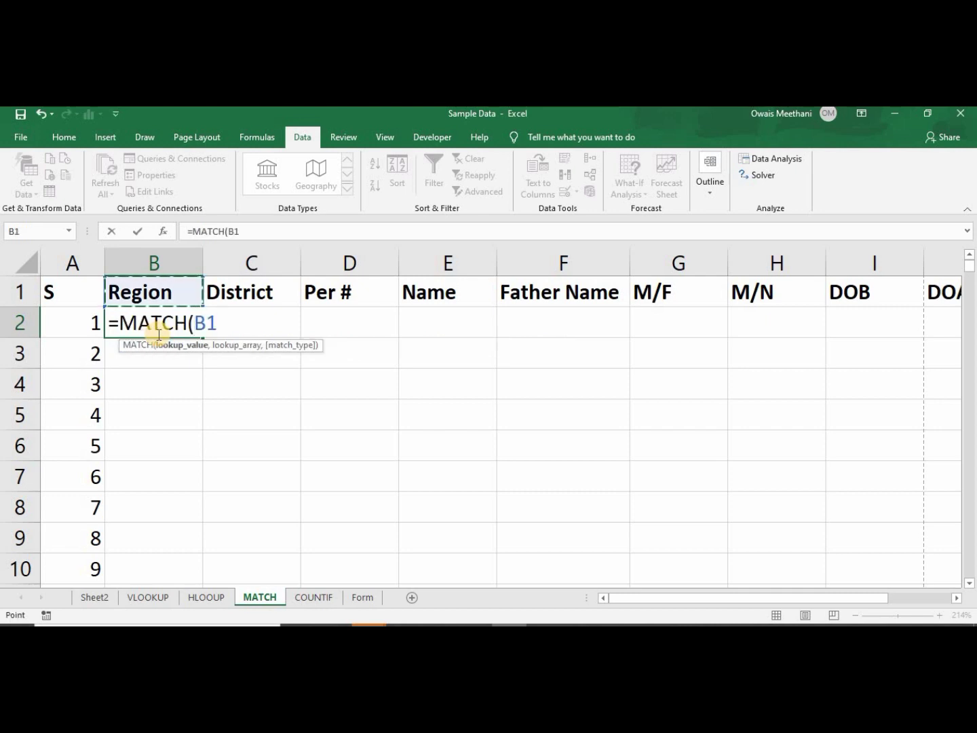
text(,)
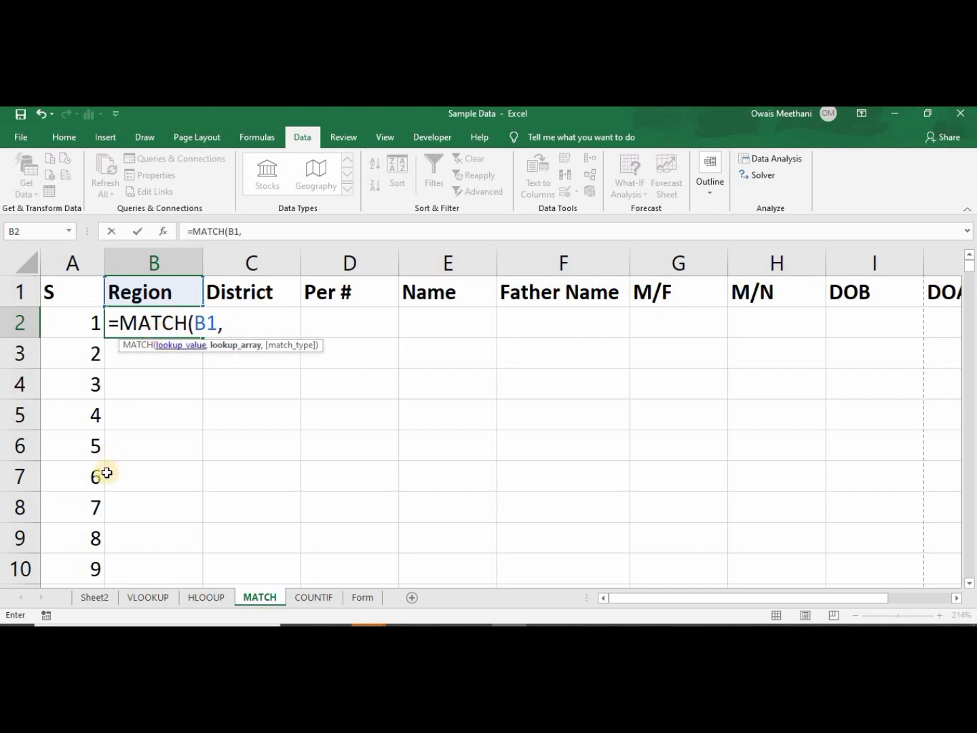
Set the MATCH formula's lookup array to the Sheet2 heading row, Sheet2!A1:K1.
click(143, 597)
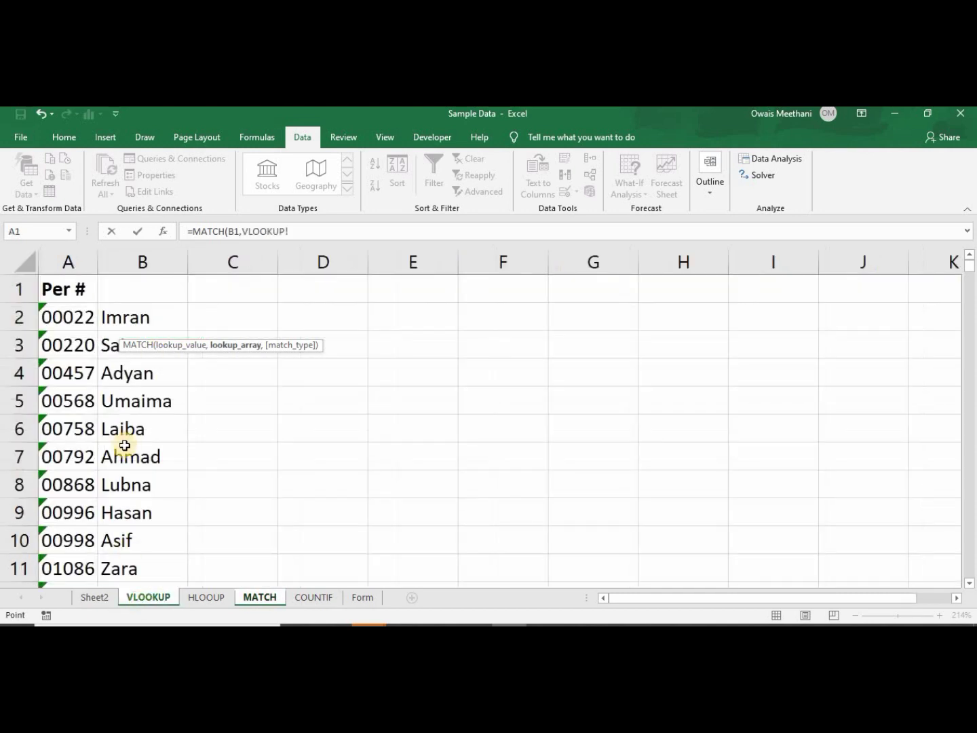
click(109, 600)
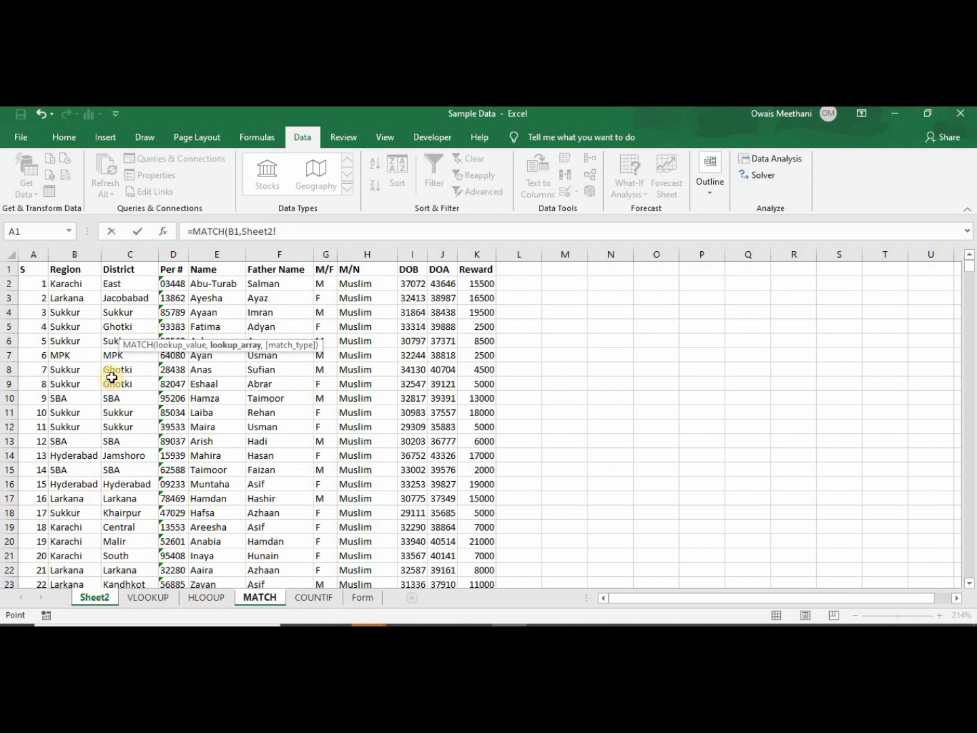
click(33, 272)
key(shift+Right)
key(shift+Right)
key(shift+Right)
key(shift+Right)
key(shift+Right)
key(shift+Right)
key(shift+Right)
key(shift+Right)
key(shift+Right)
key(shift+Right)
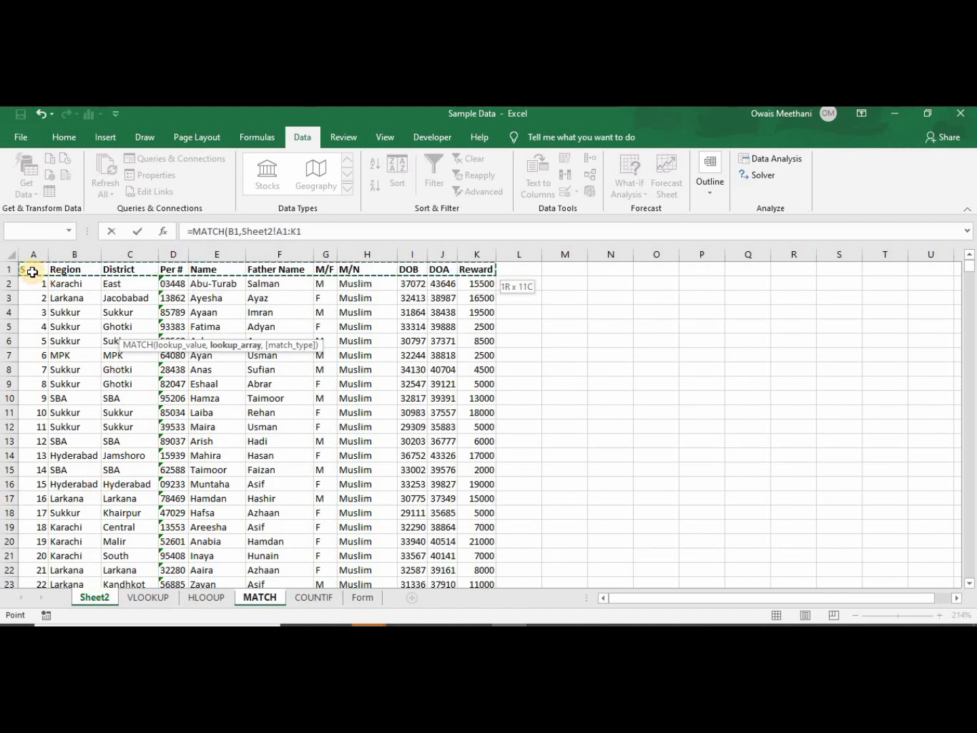
Complete the MATCH formula with match type 0 for an exact match.
text(,)
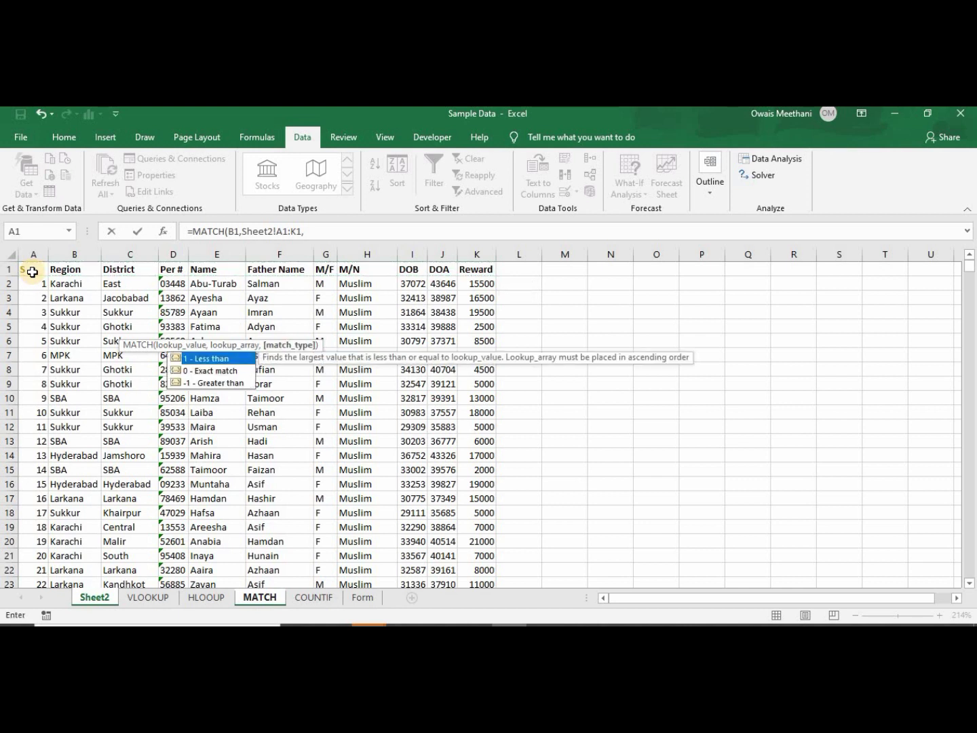
key(Down)
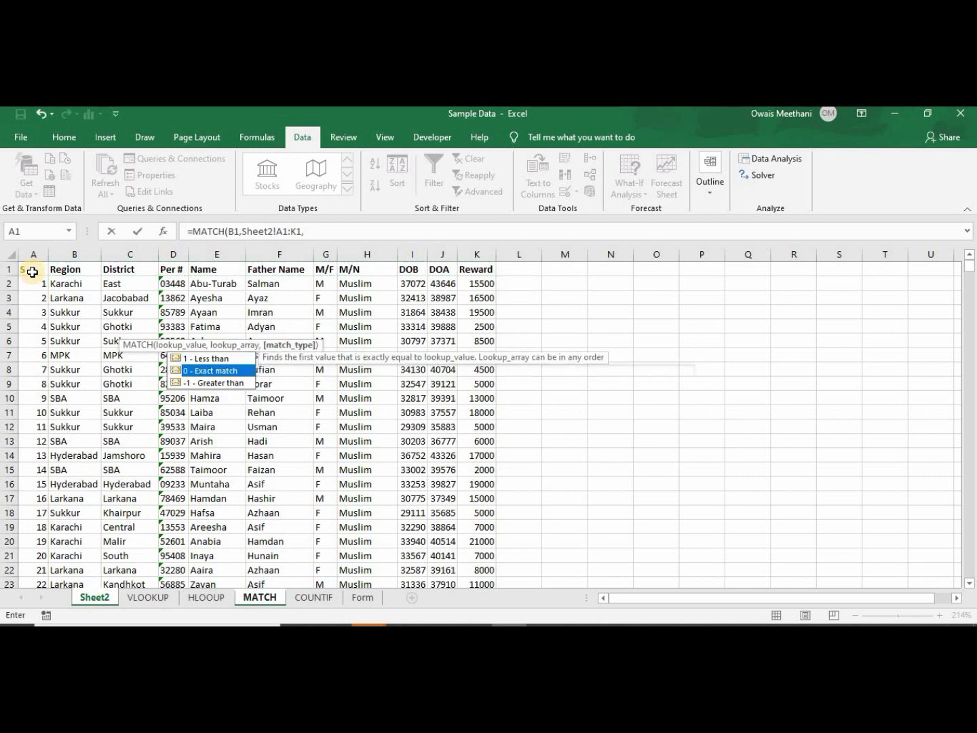
key(Up)
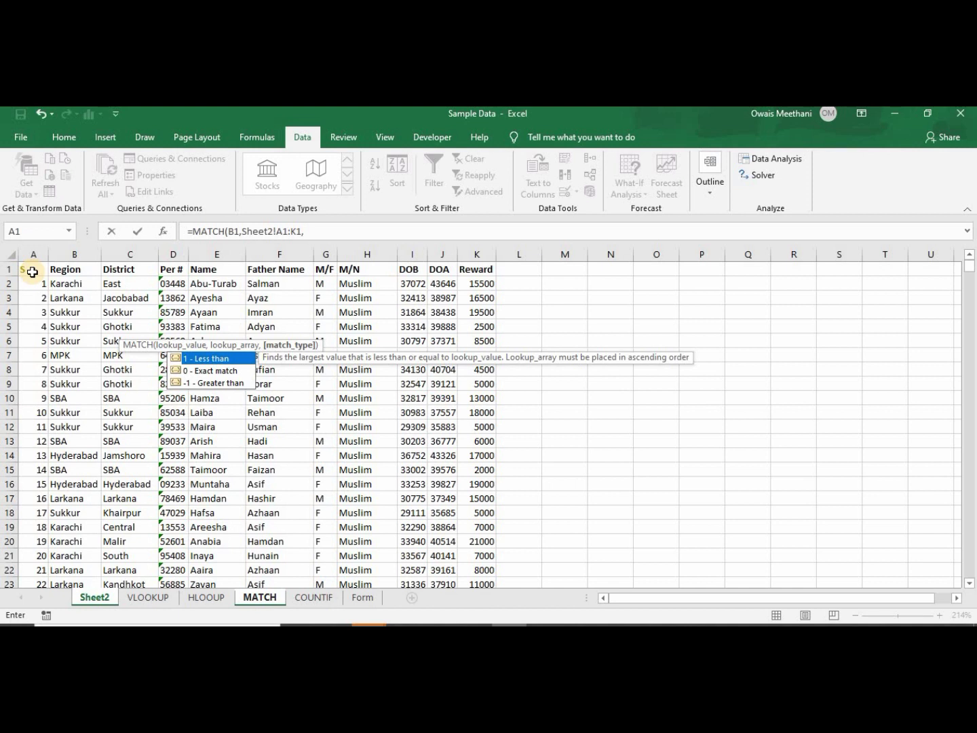
key(Down)
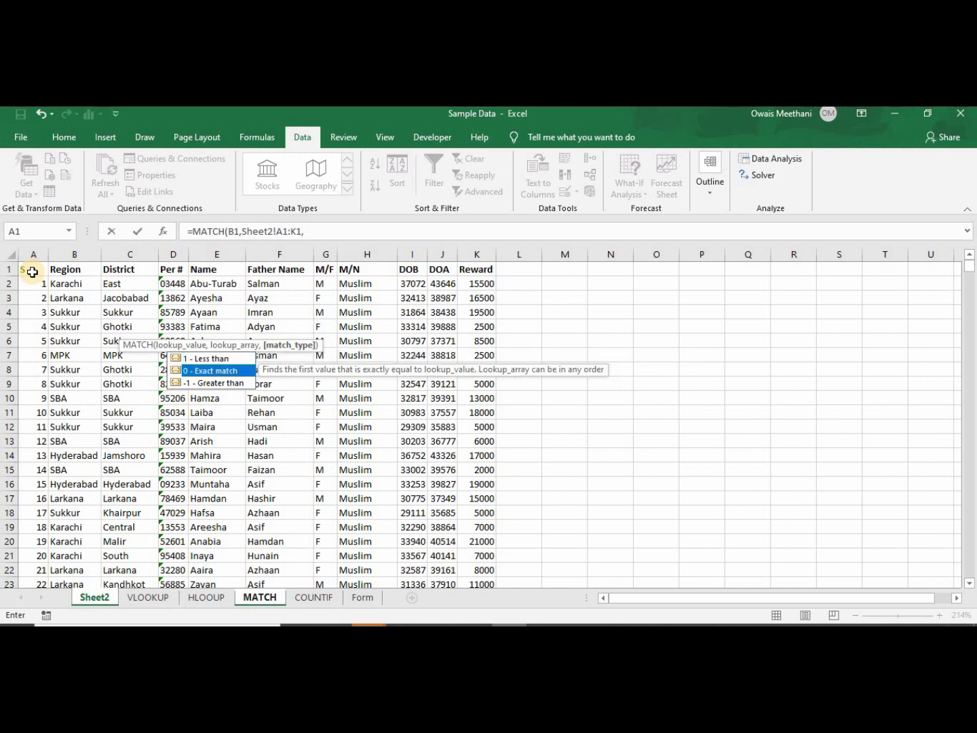
key(Down)
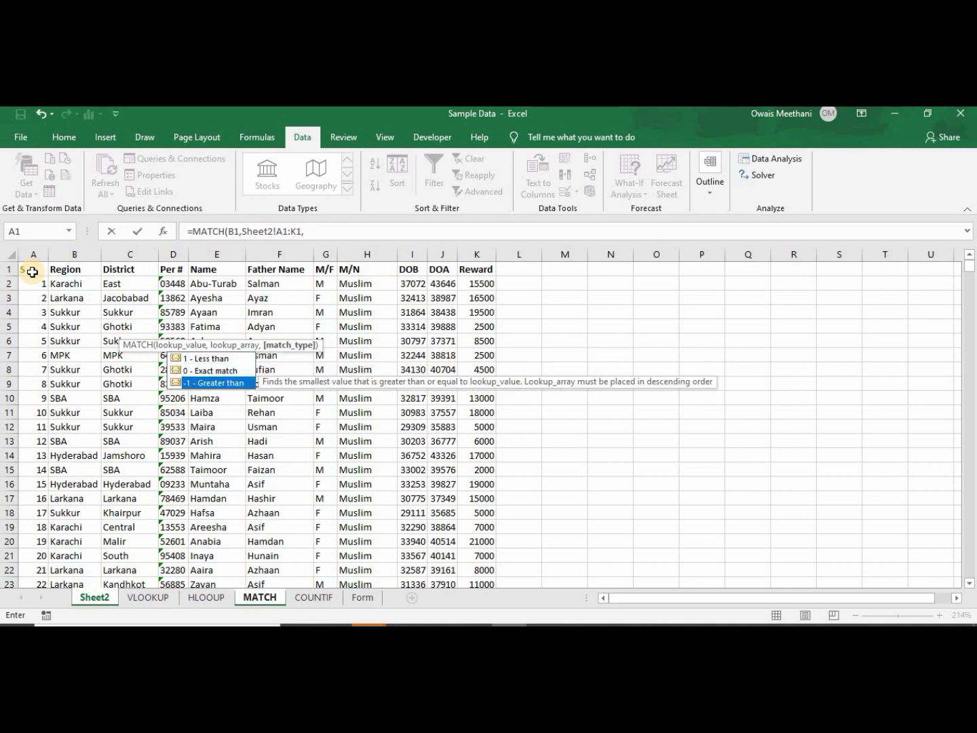
key(Up)
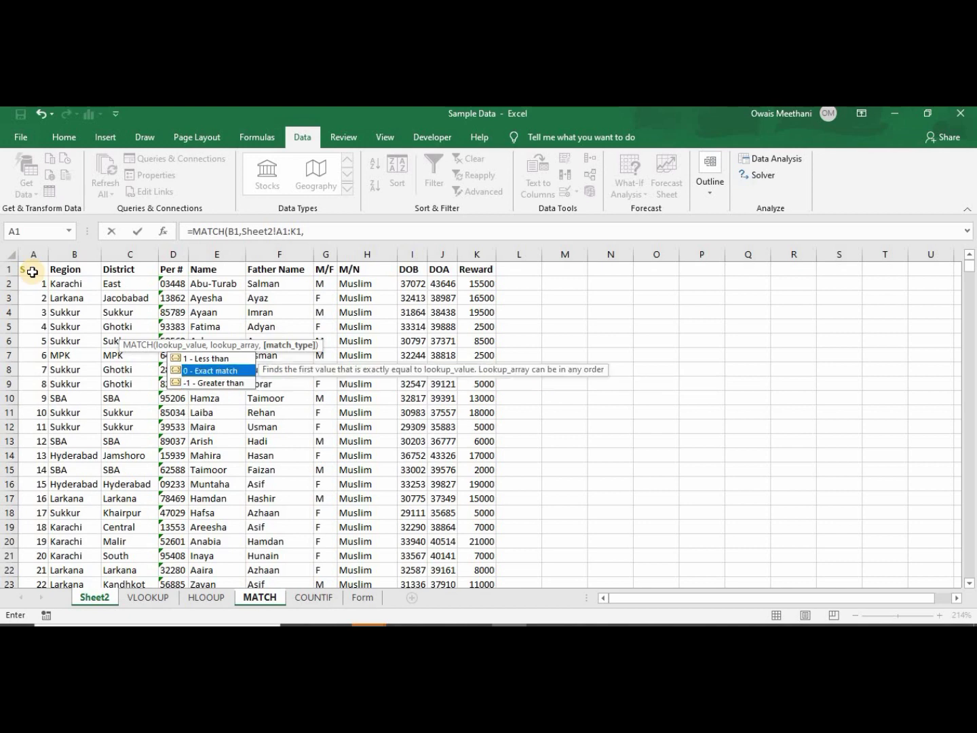
text(0))
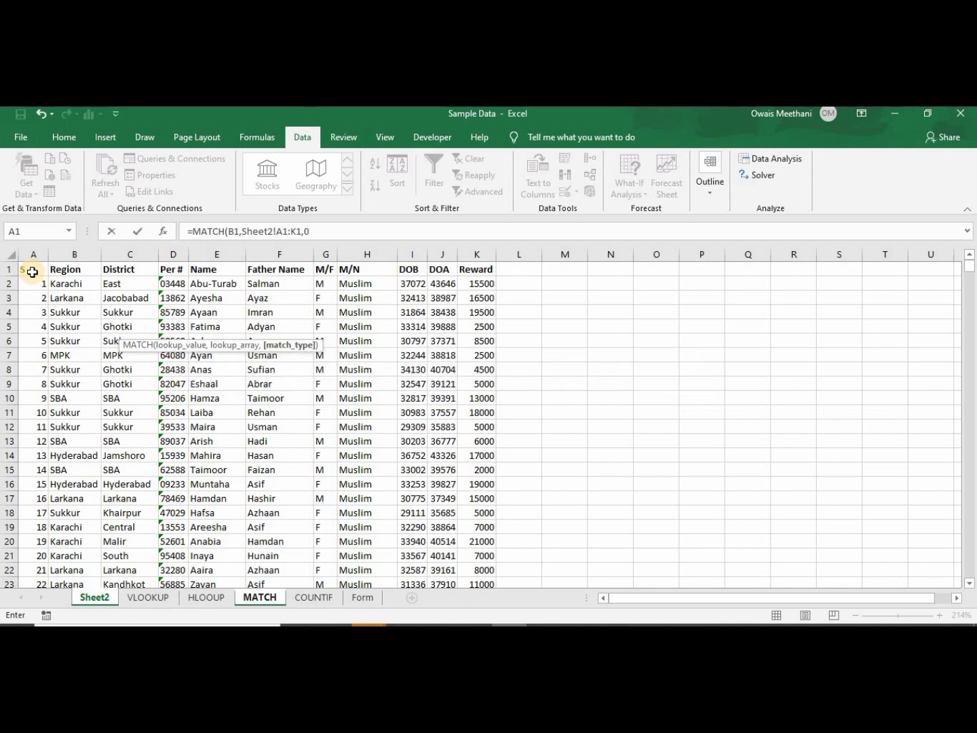
key(Return)
key(Up)
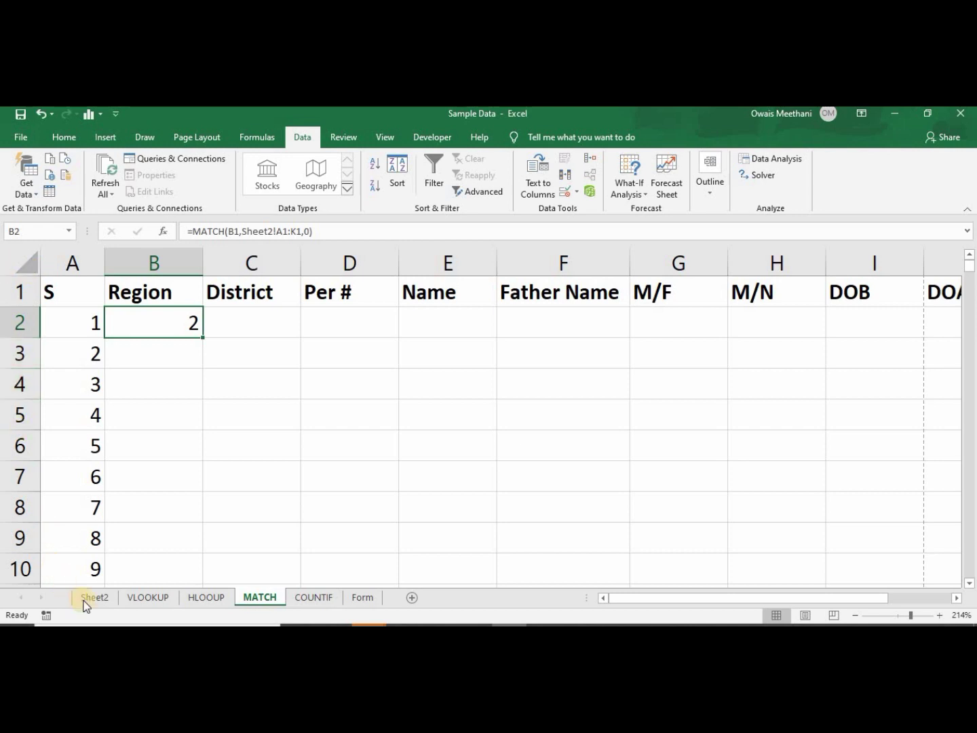
Examine the Sheet2 headings in row 1 from S to Per # to verify the Region column's position.
click(86, 600)
click(37, 270)
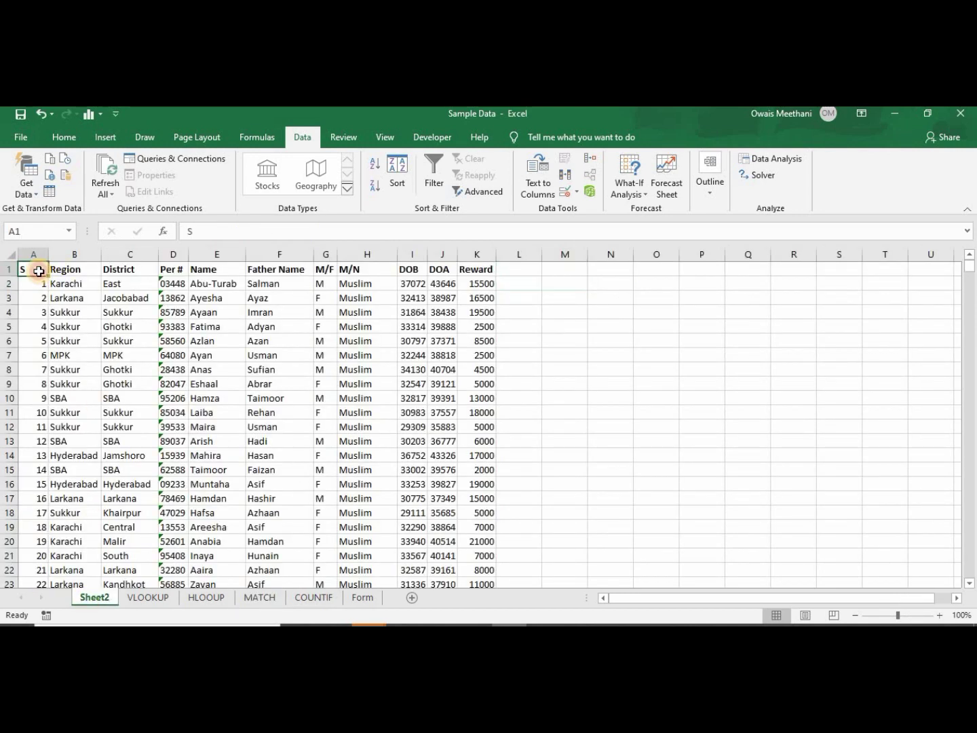
key(Right)
key(Right)
key(Right)
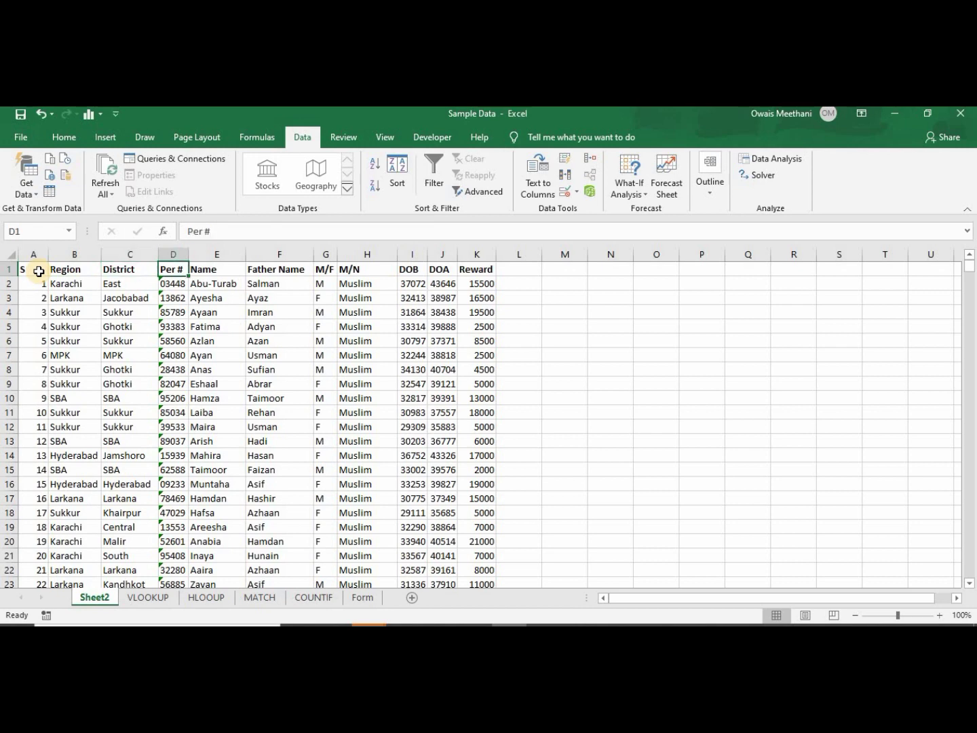
key(Left)
key(Left)
key(Left)
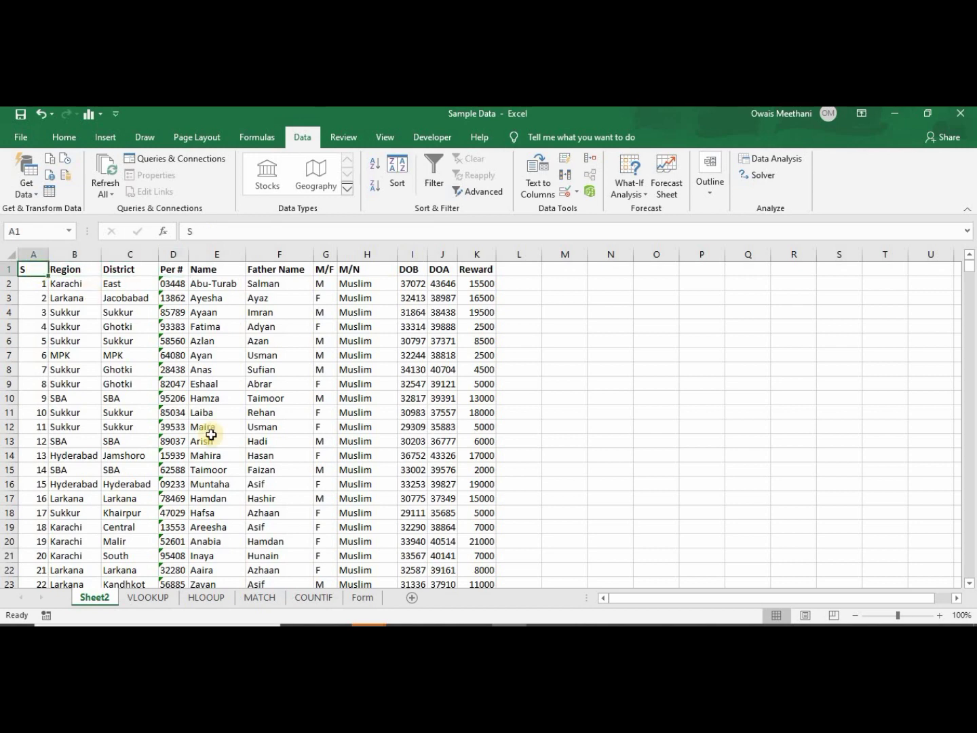
Replace the formula in B2 of the MATCH sheet with the start of a VLOOKUP using column-locked lookup value $A2.
click(259, 601)
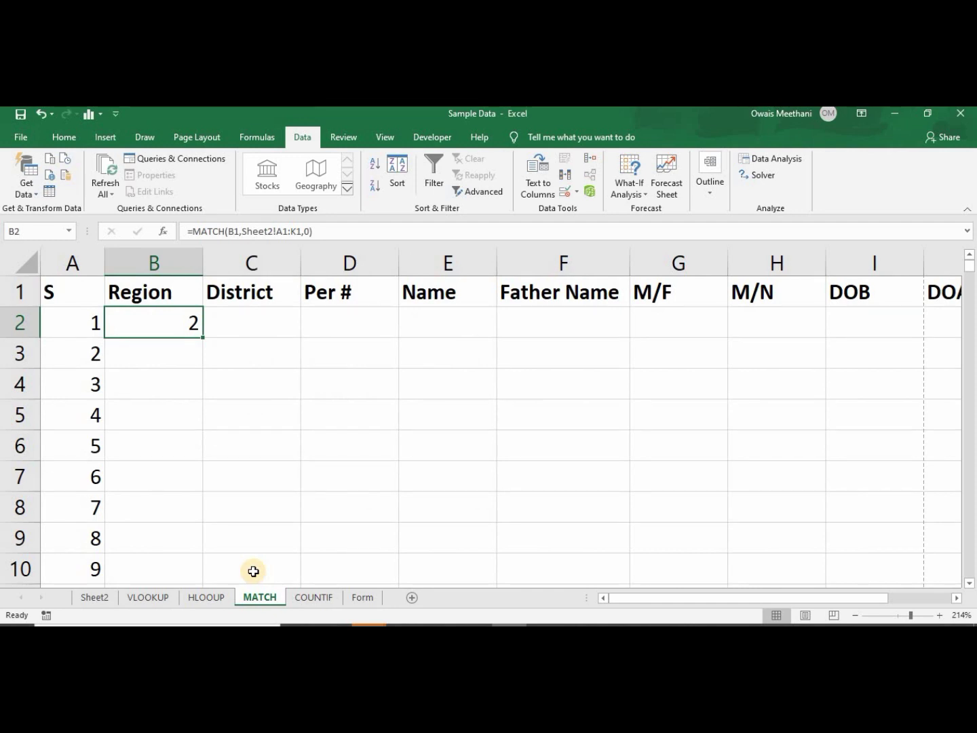
text(=)
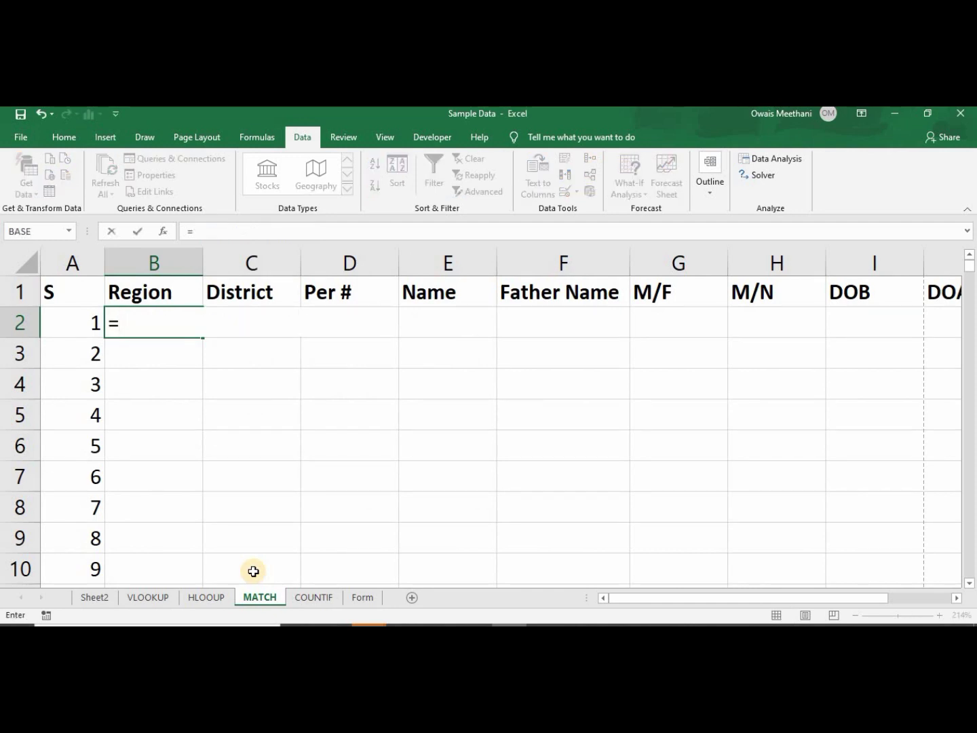
text(vlook)
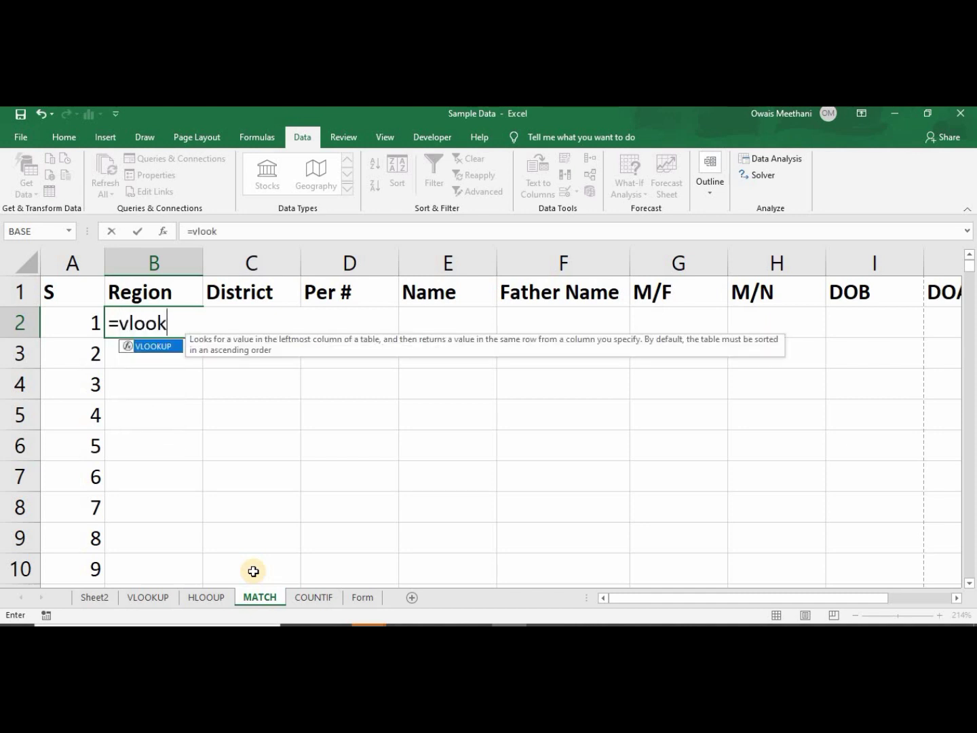
key(Tab)
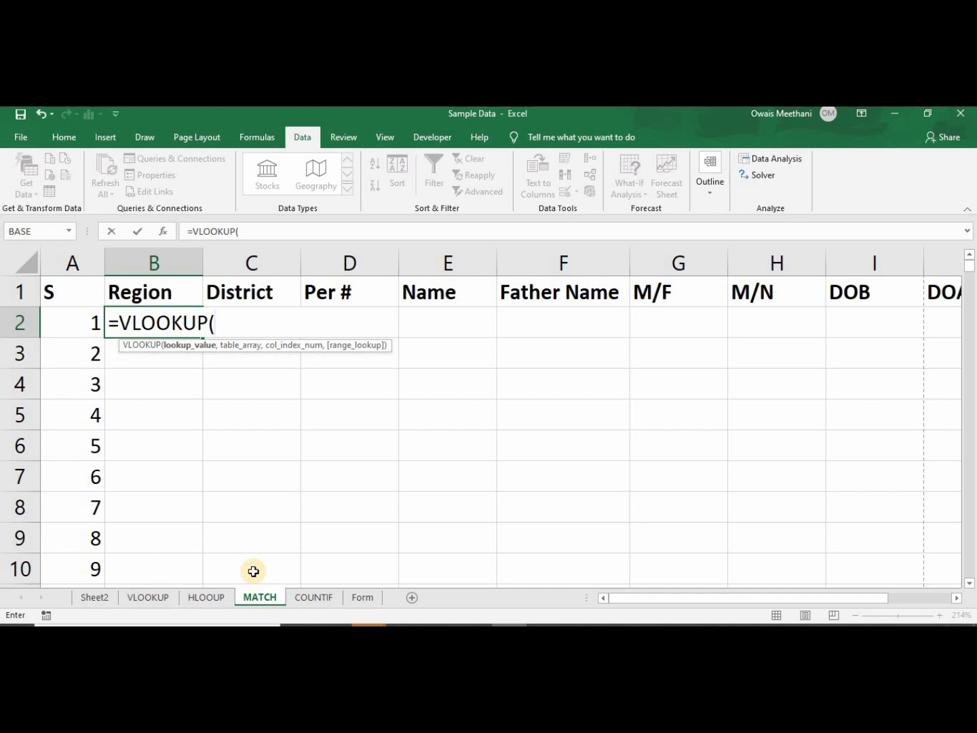
key(Left)
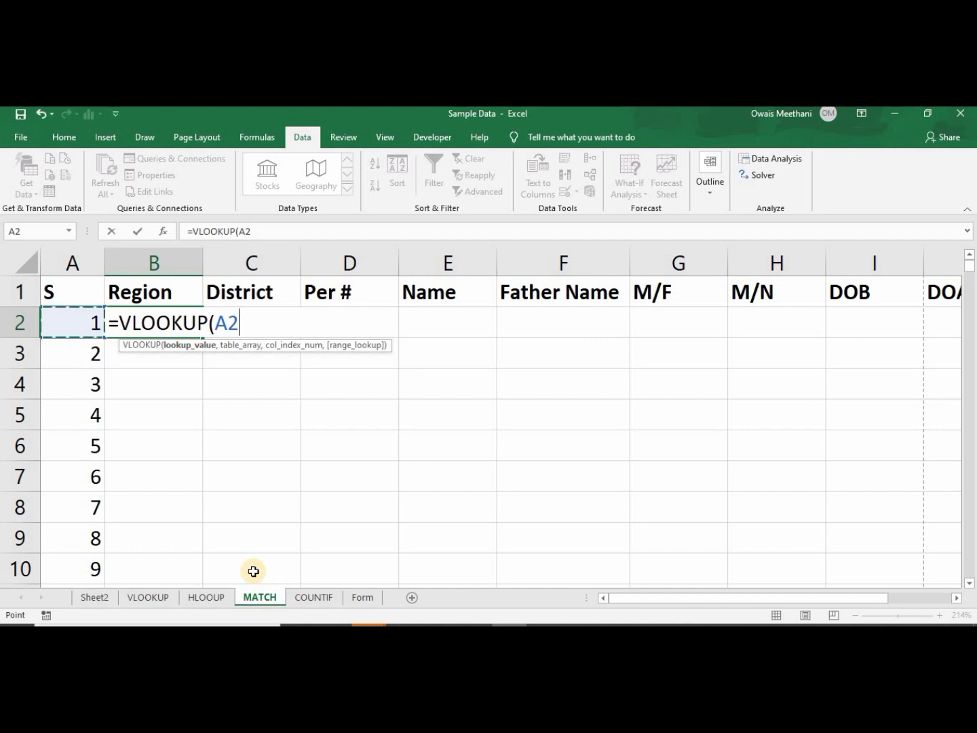
key(F4)
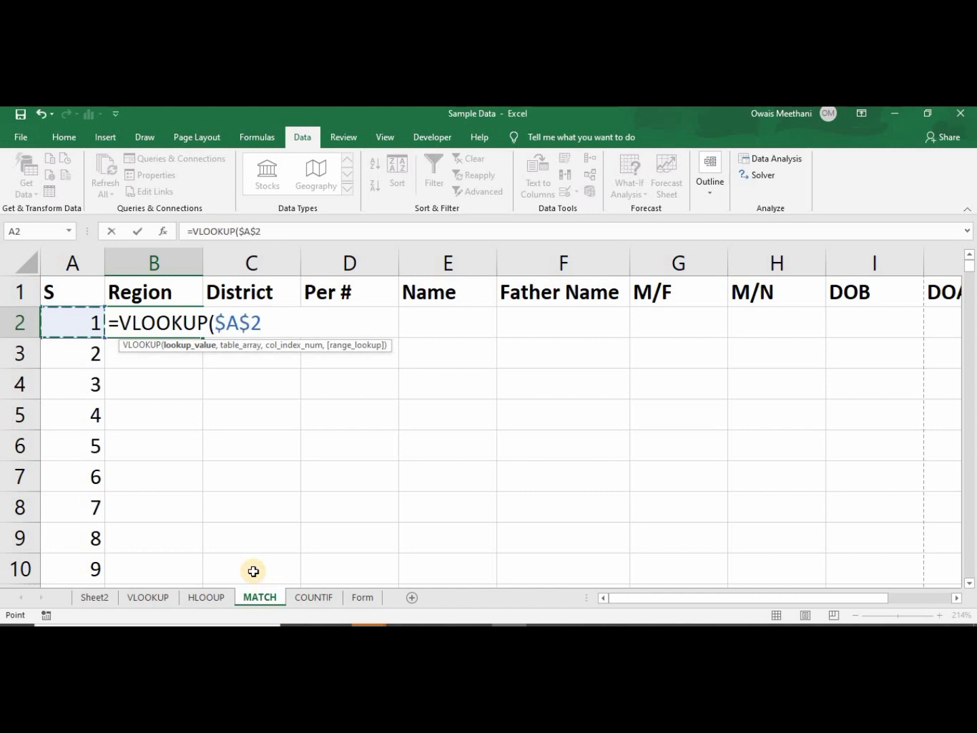
key(F4)
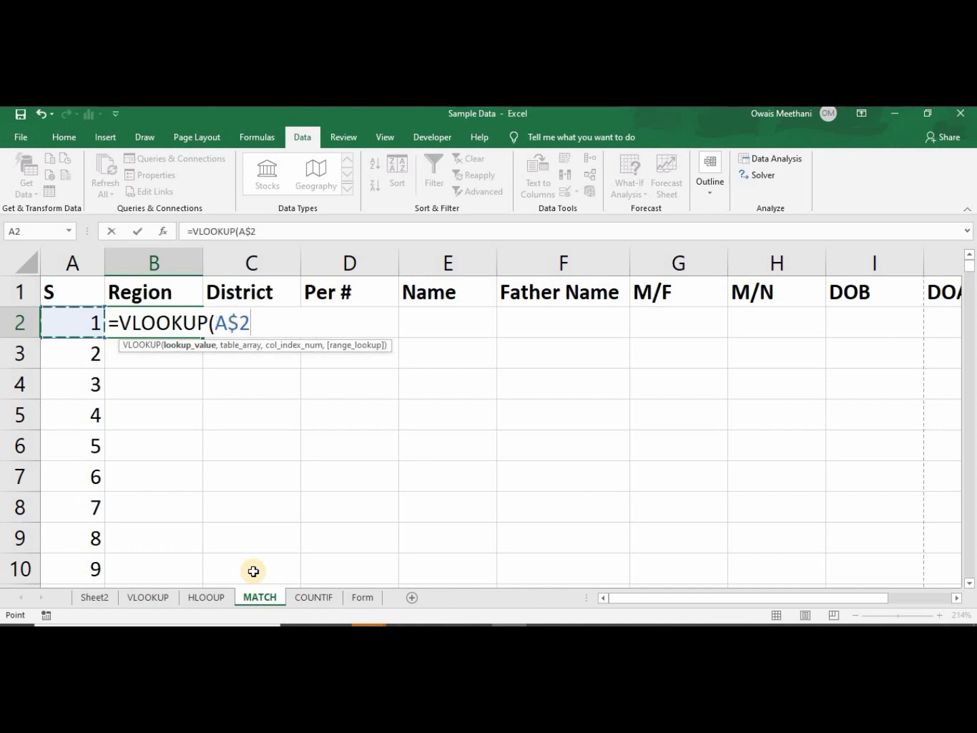
key(F4)
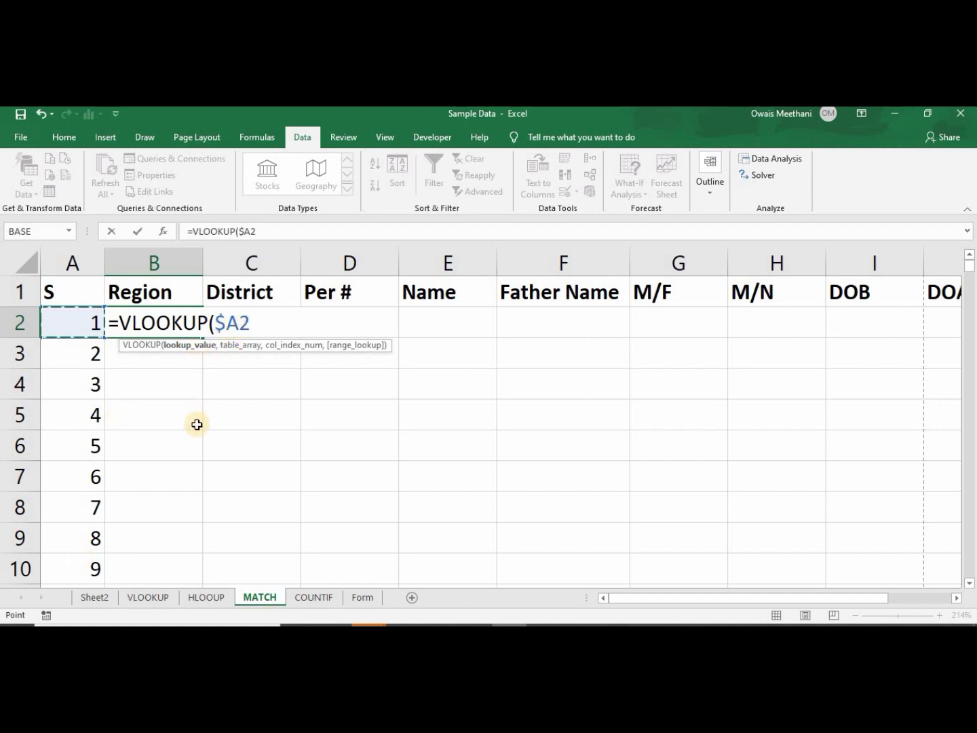
text(,)
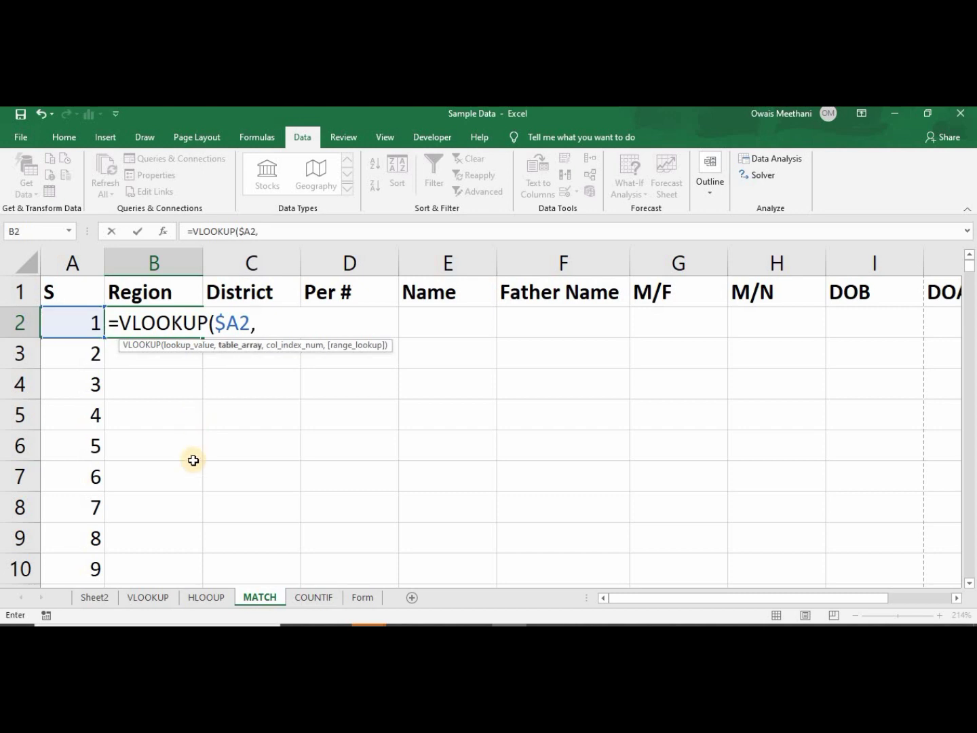
Set the VLOOKUP's table array to the whole Sheet2 data range with absolute references, Sheet2!$A$1:$K$1001.
click(100, 601)
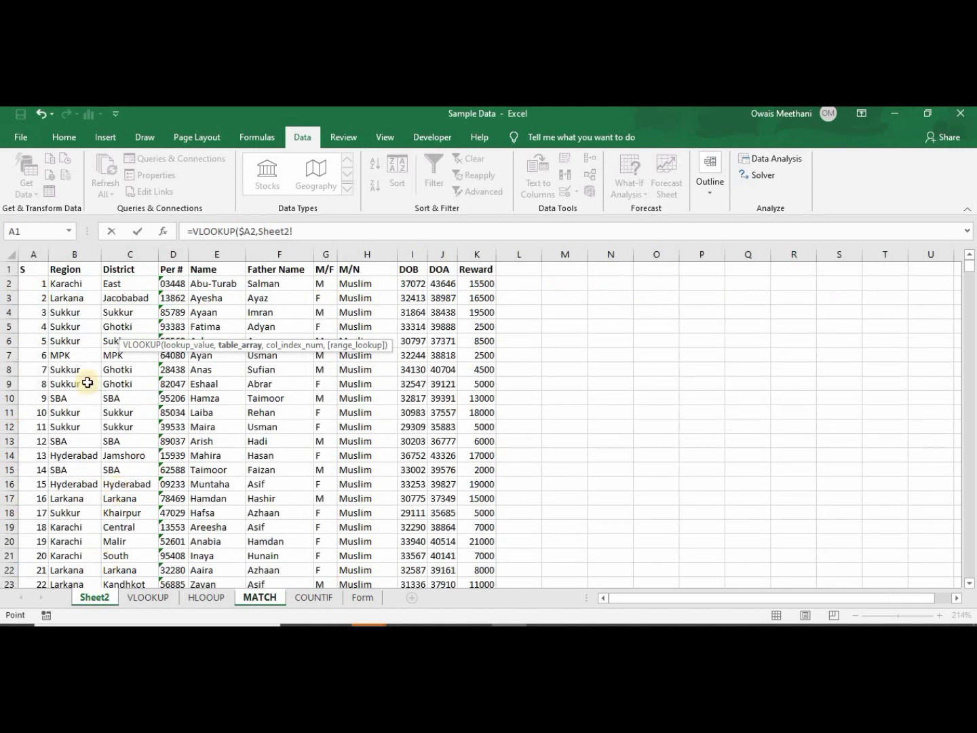
click(38, 281)
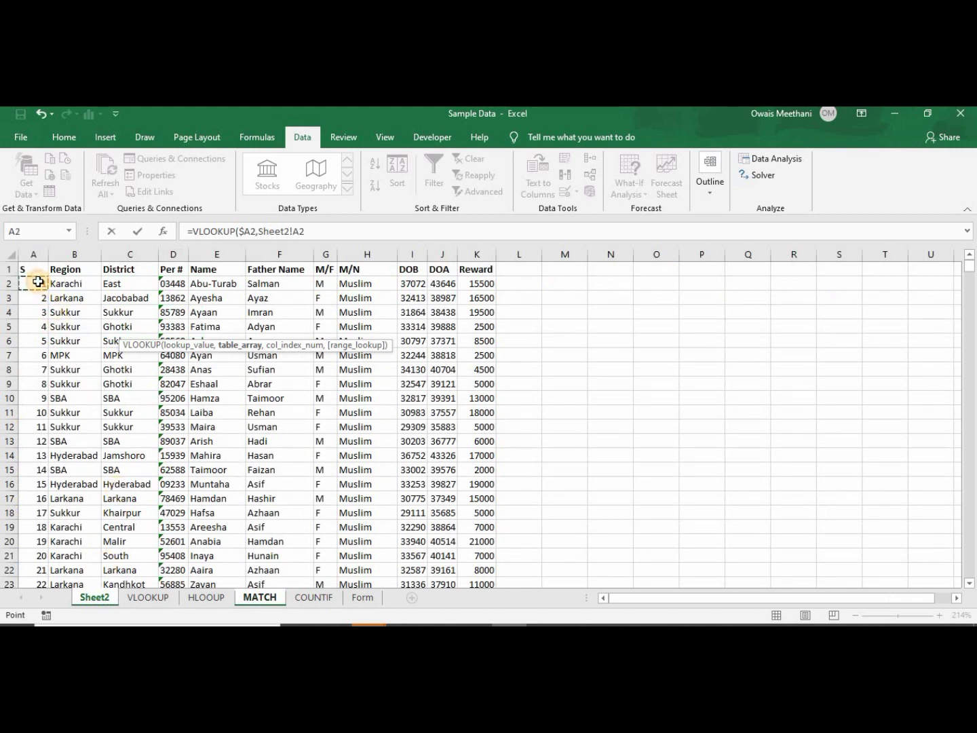
key(Up)
key(ctrl+shift+Down)
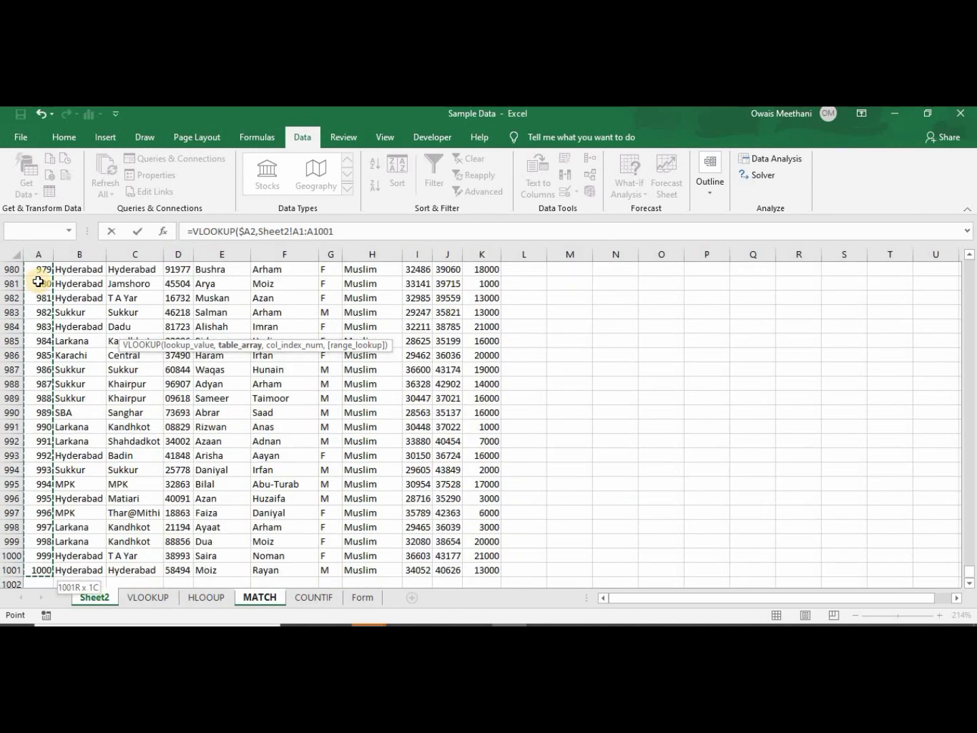
key(shift+Right)
key(shift+Right)
key(shift+Right)
key(shift+Right)
key(shift+Right)
key(shift+Right)
key(shift+Right)
key(shift+Right)
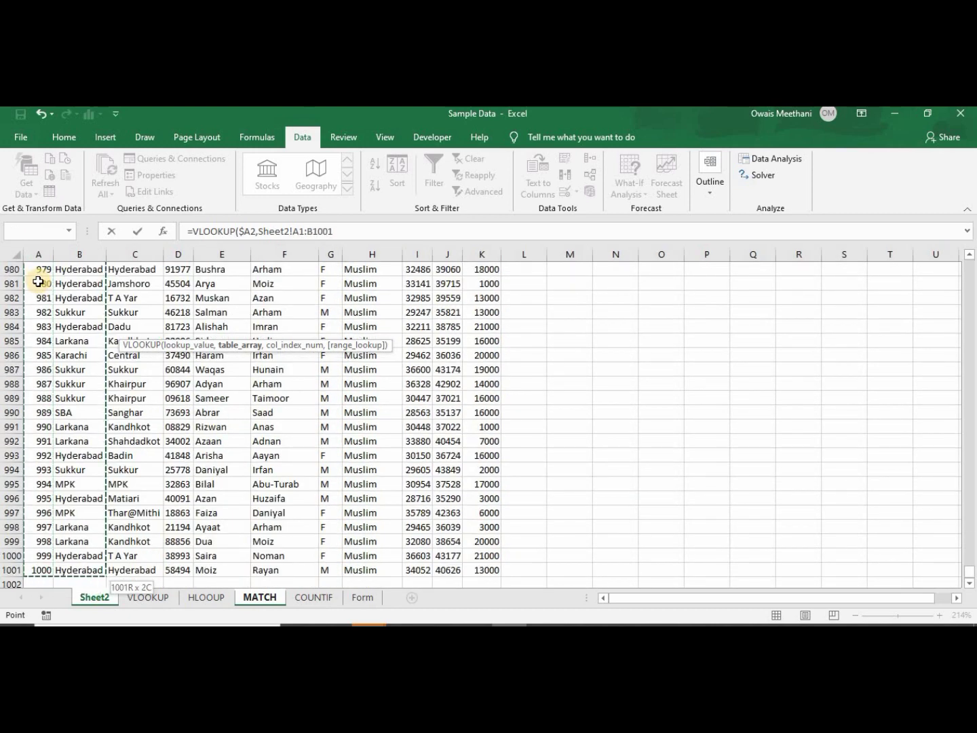
key(shift+Right)
key(shift+Right)
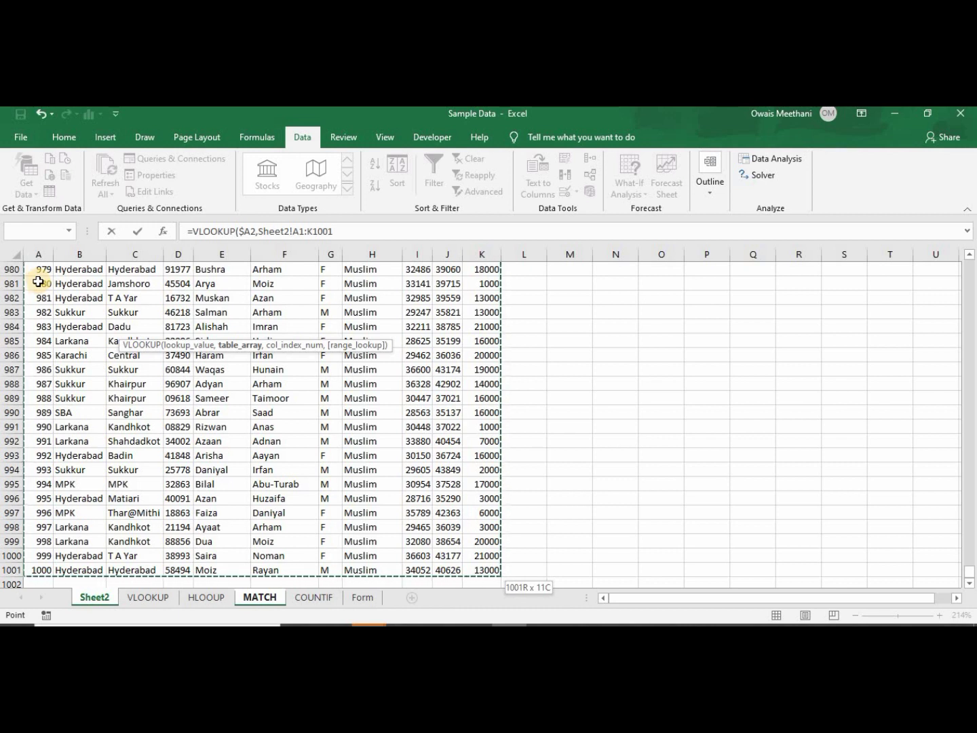
key(F4)
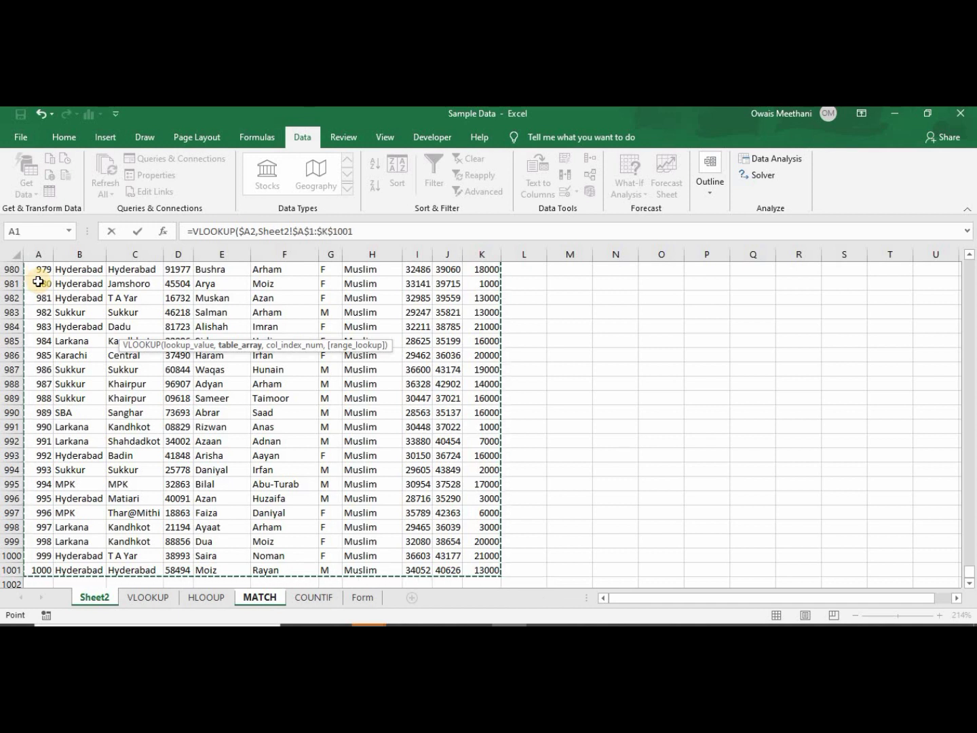
text(,)
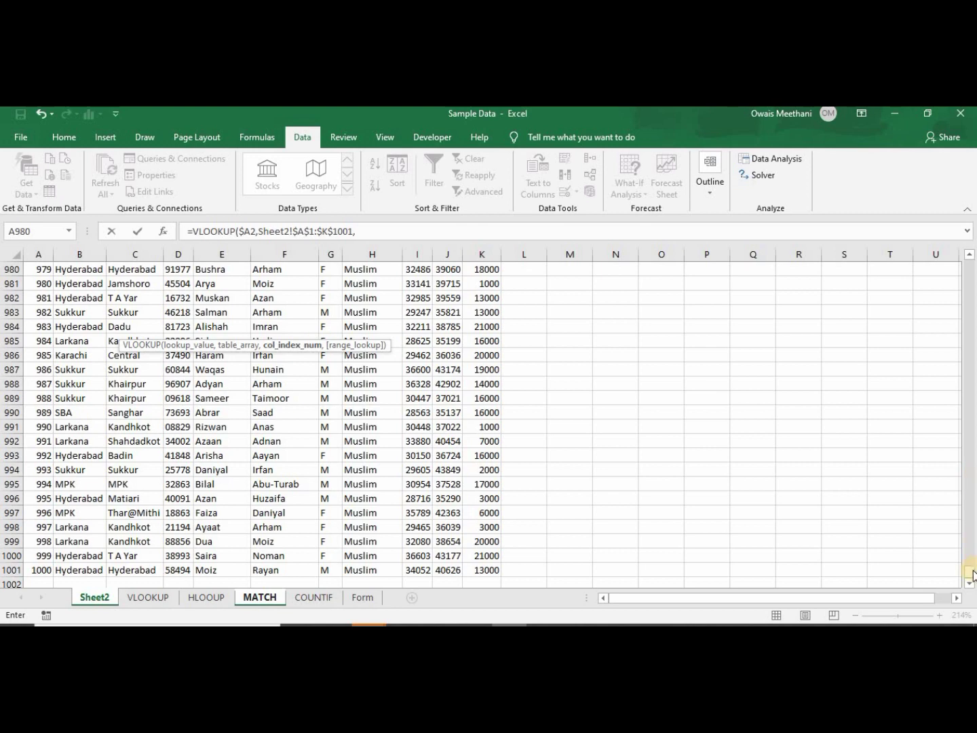
Nest a MATCH function as the VLOOKUP's column index, using the MATCH sheet's Region heading with locked row, MATCH!B$1, as its lookup value.
drag(968, 582, 968, 251)
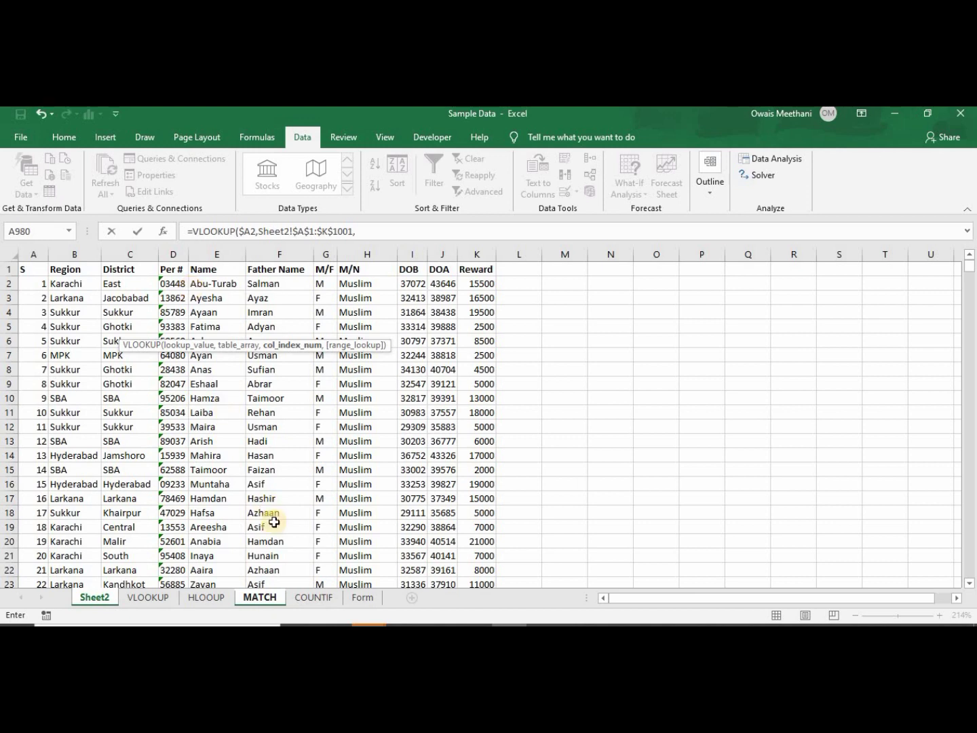
click(264, 598)
key(BackSpace)
key(BackSpace)
key(BackSpace)
key(BackSpace)
key(BackSpace)
key(BackSpace)
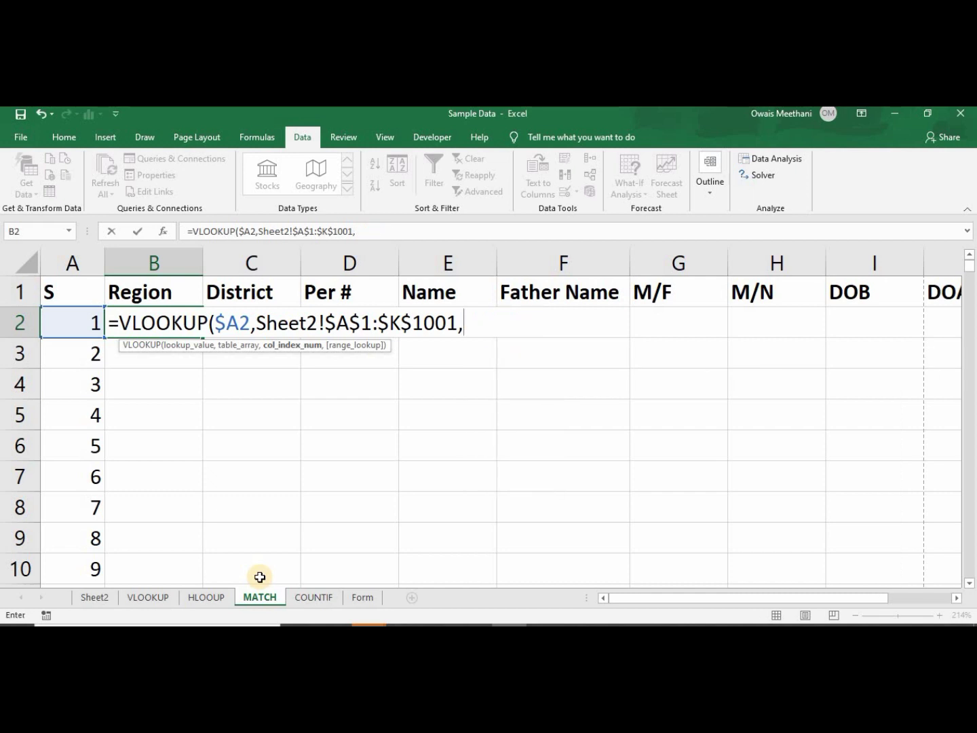
text(MAT)
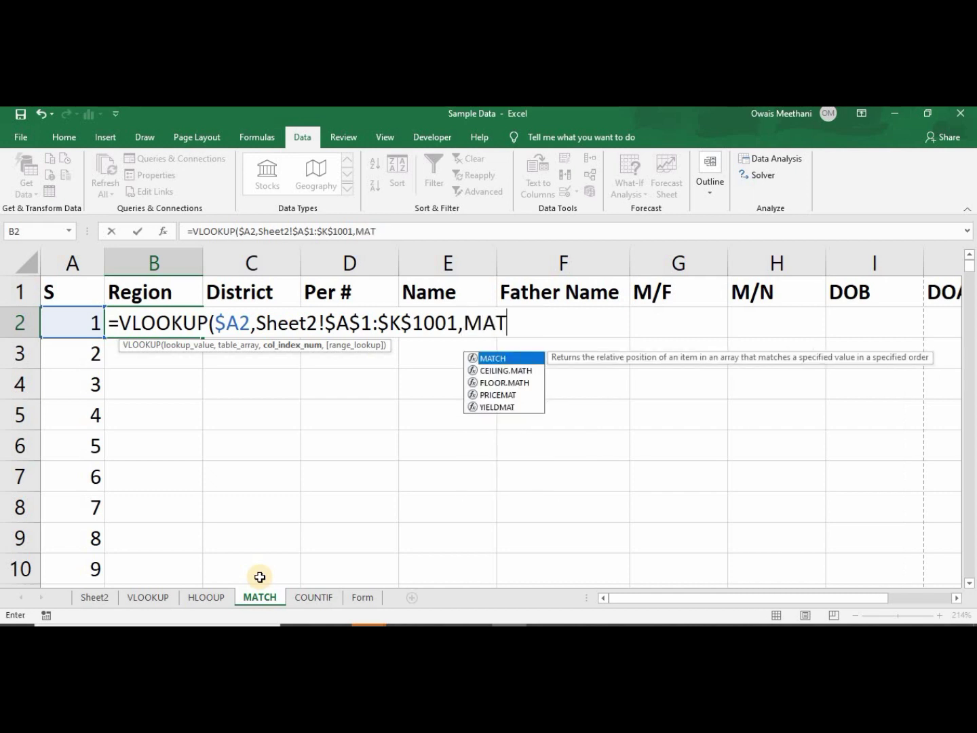
text(CH)
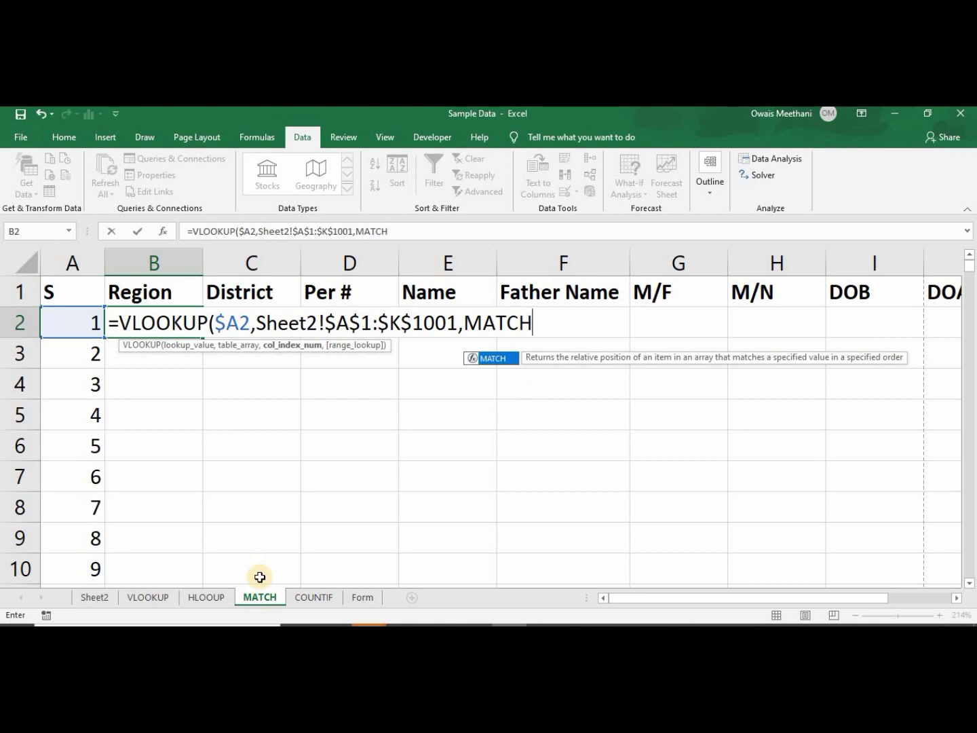
text(()
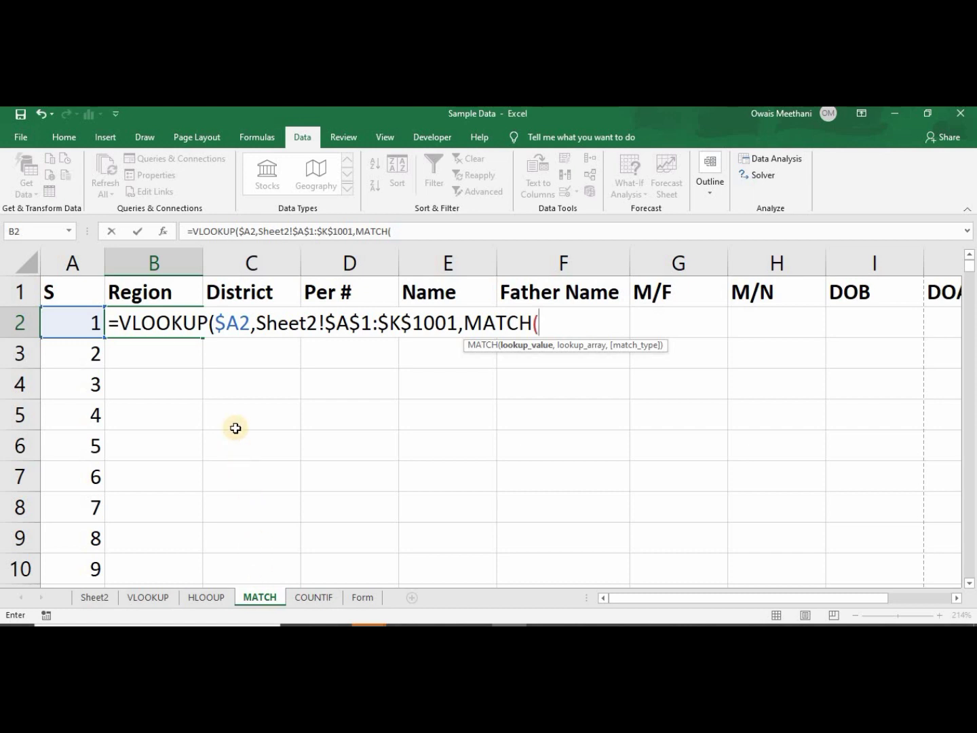
click(162, 294)
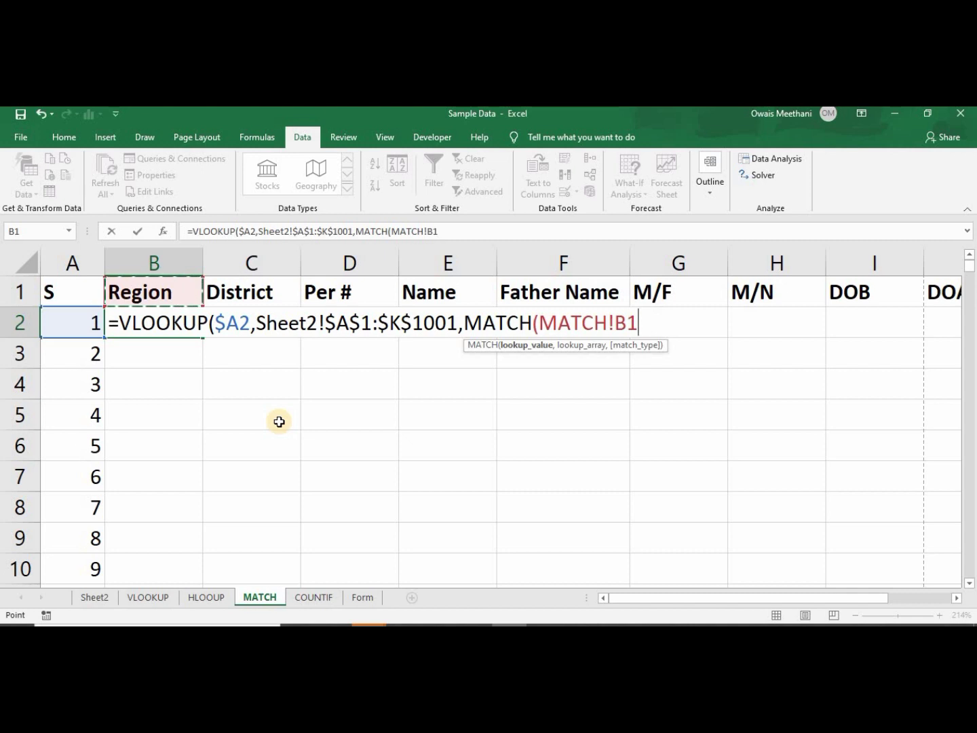
key(F4)
key(F4)
text(,)
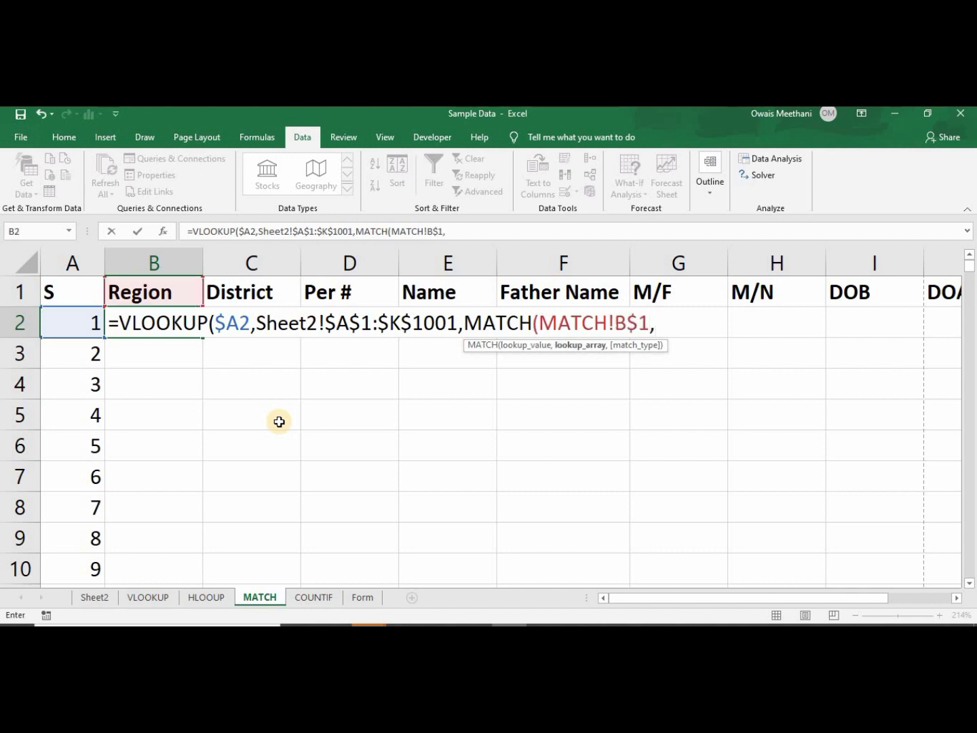
Set the nested MATCH's lookup array to the Sheet2 heading row with absolute references, Sheet2!$A$1:$K$1.
click(94, 597)
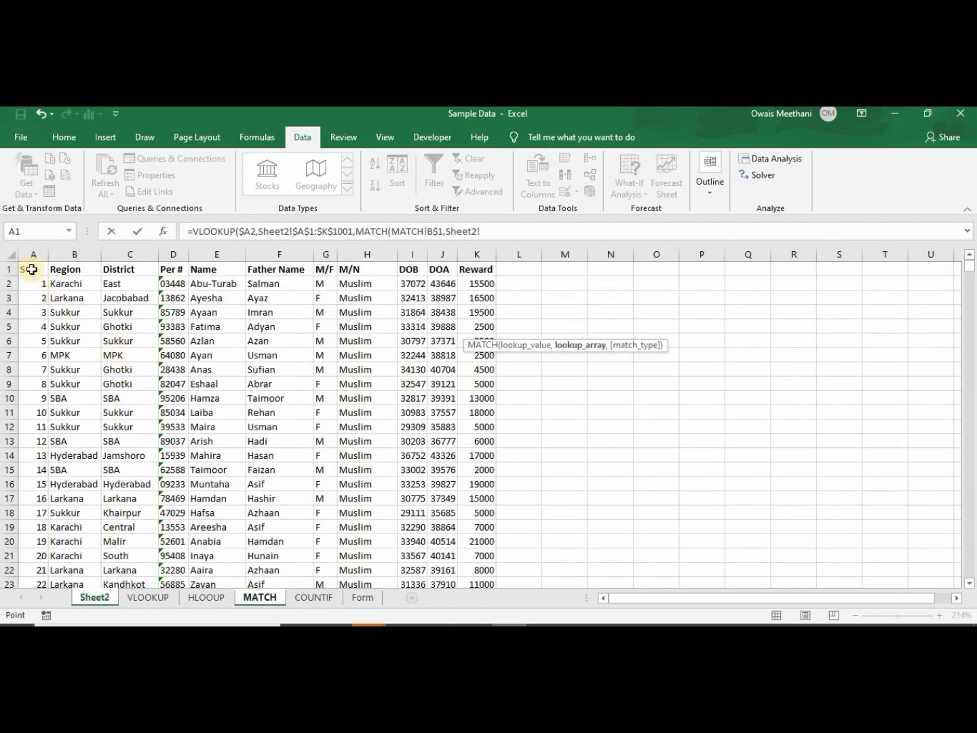
click(32, 270)
key(shift+Right)
key(shift+Right)
key(shift+Right)
key(shift+Right)
key(shift+Right)
key(shift+Right)
key(shift+Right)
key(shift+Right)
key(shift+Right)
key(shift+Right)
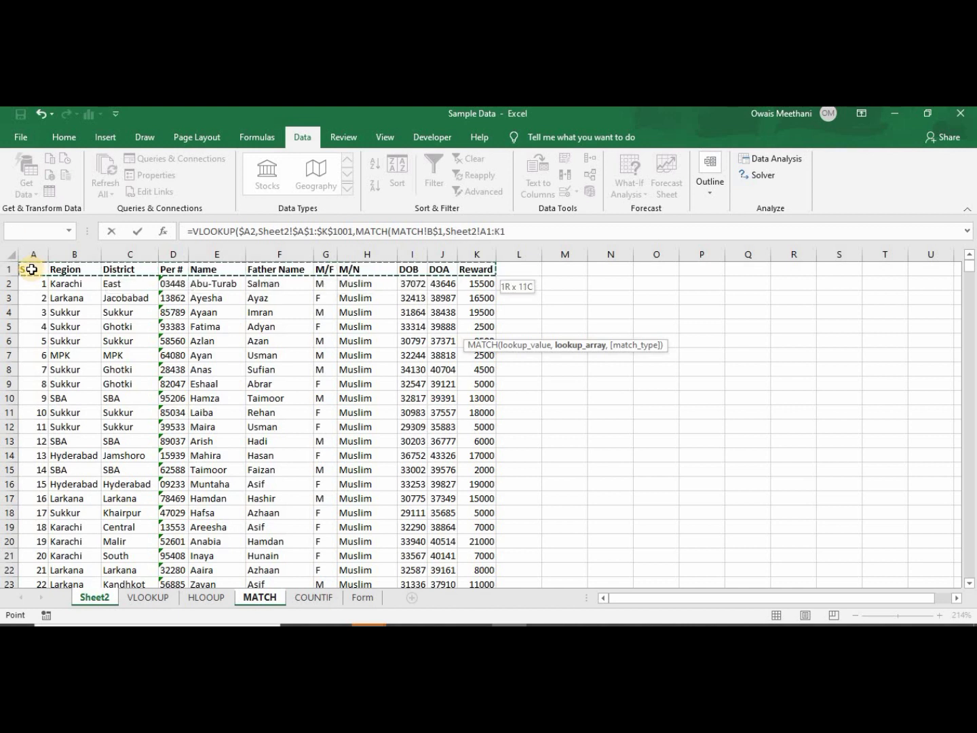
key(F4)
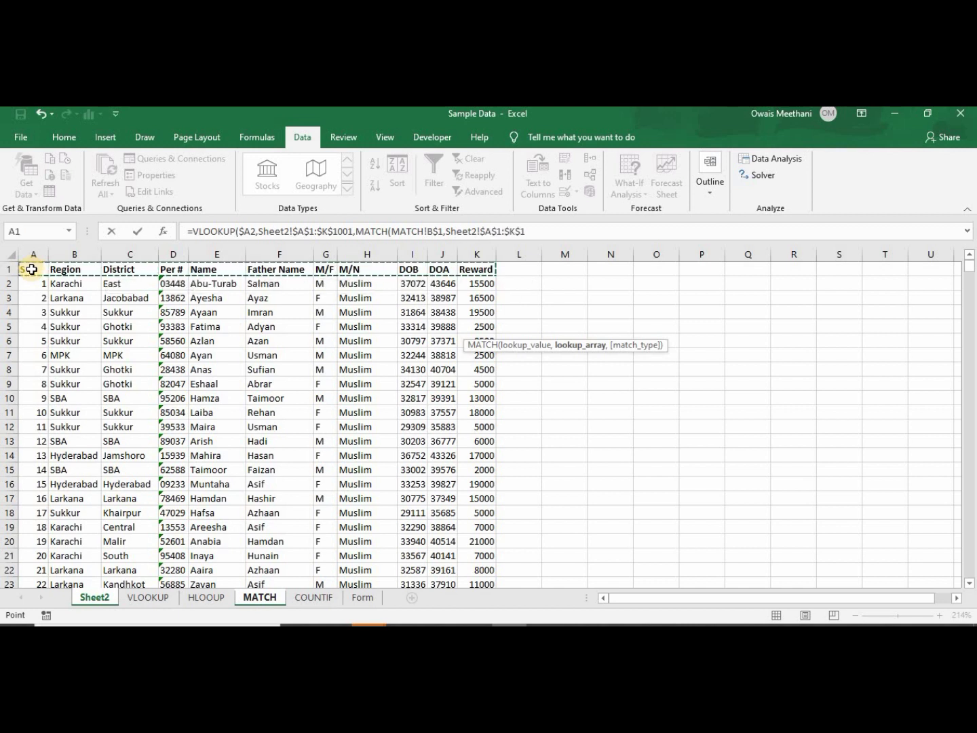
Complete the formula in B2 with match type 0 for MATCH and range lookup 0 for VLOOKUP.
text(,)
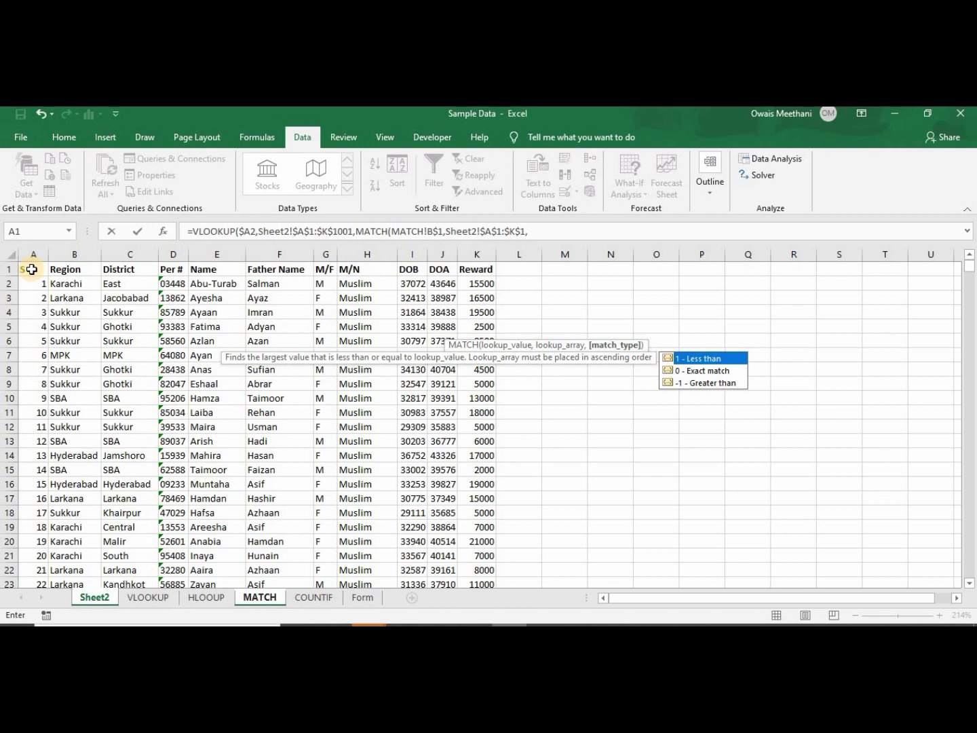
text(0))
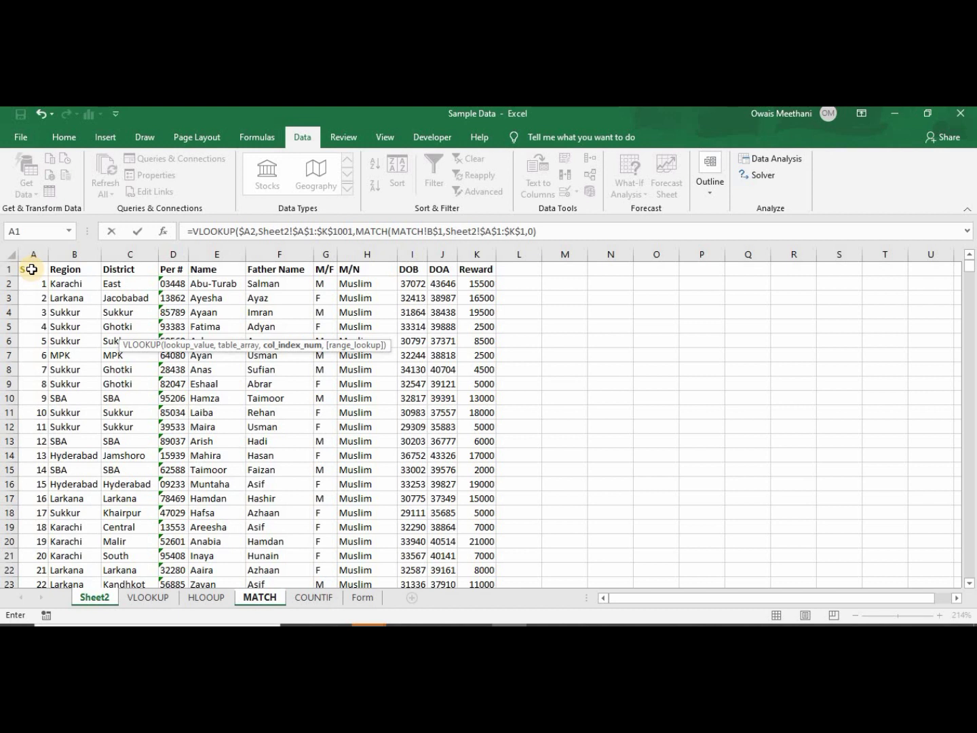
text(,)
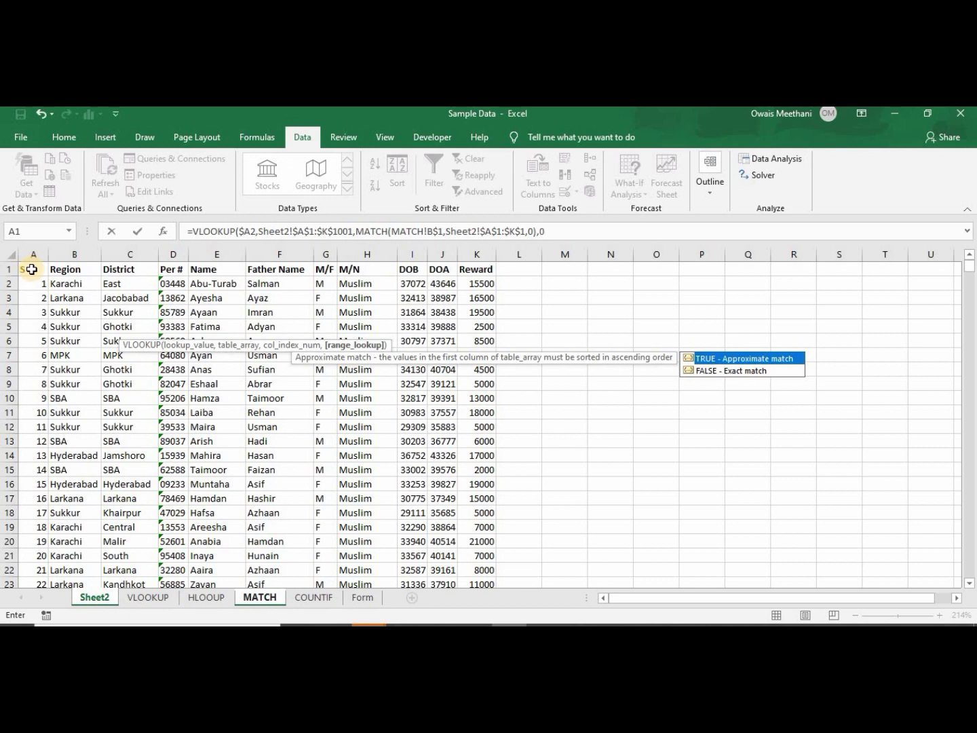
text(0))
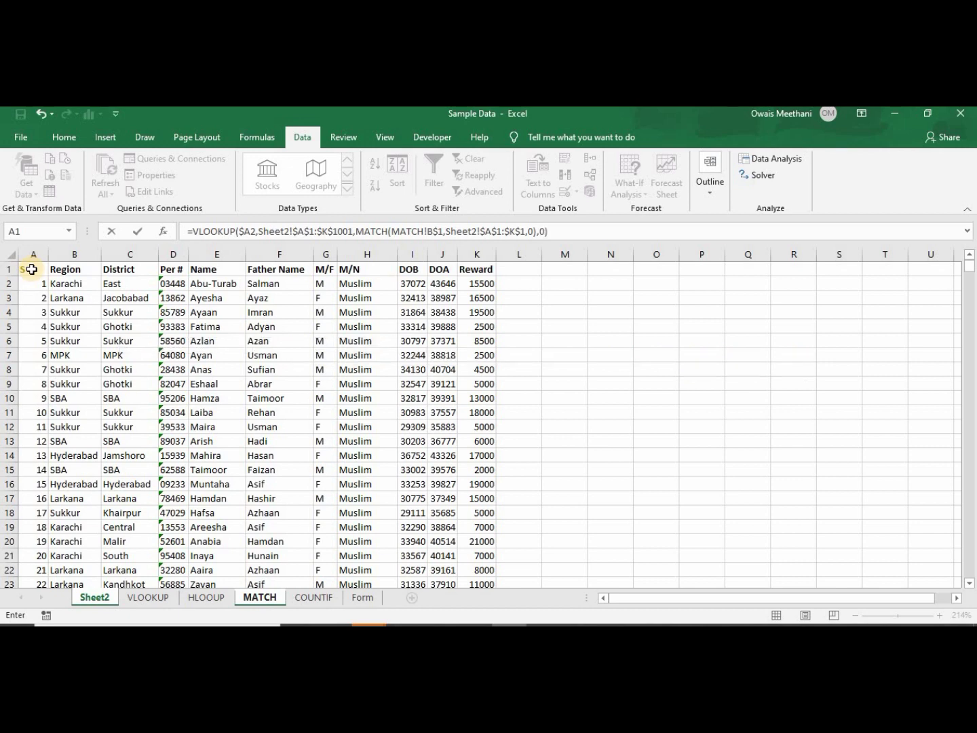
key(Return)
key(Up)
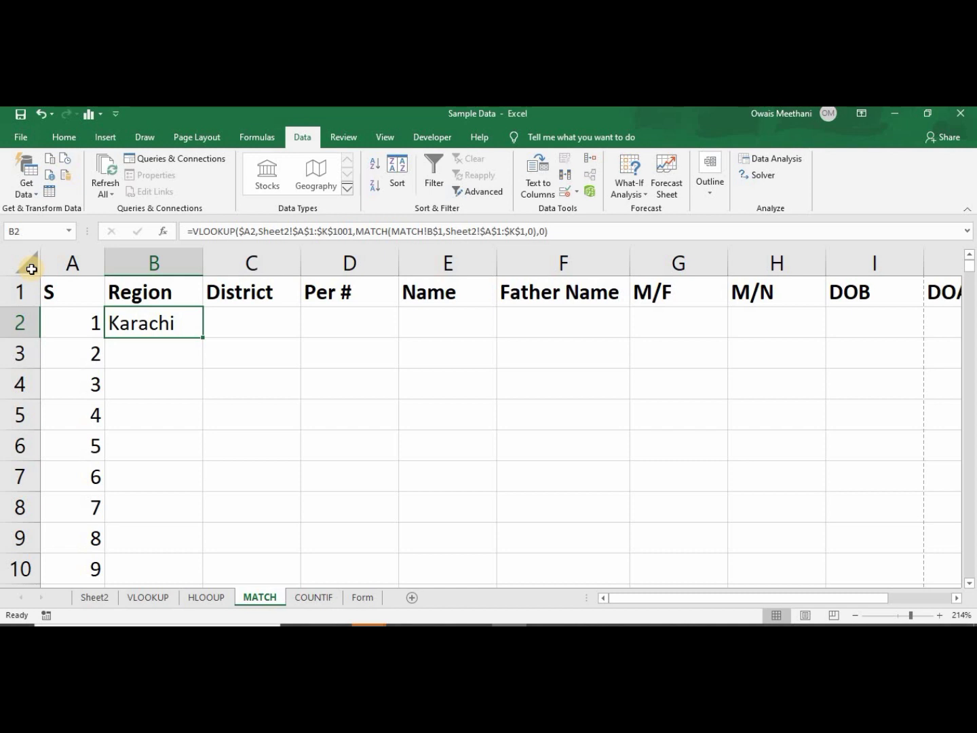
Copy the Region formula from B2 across row 2 to the District through Reward columns, C2:K2.
key(ctrl+c)
key(Right)
key(shift+Right)
key(shift+Right)
key(shift+Right)
key(shift+Right)
key(shift+Right)
key(shift+Right)
key(shift+Right)
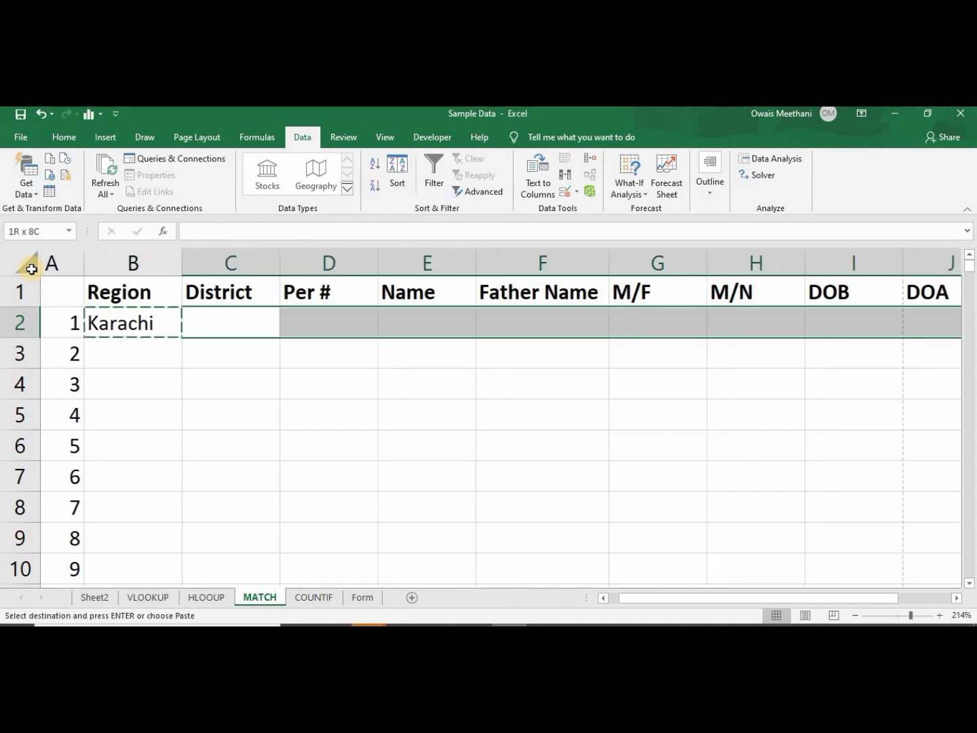
key(shift+Right)
key(shift+Right)
key(shift+Left)
key(ctrl+v)
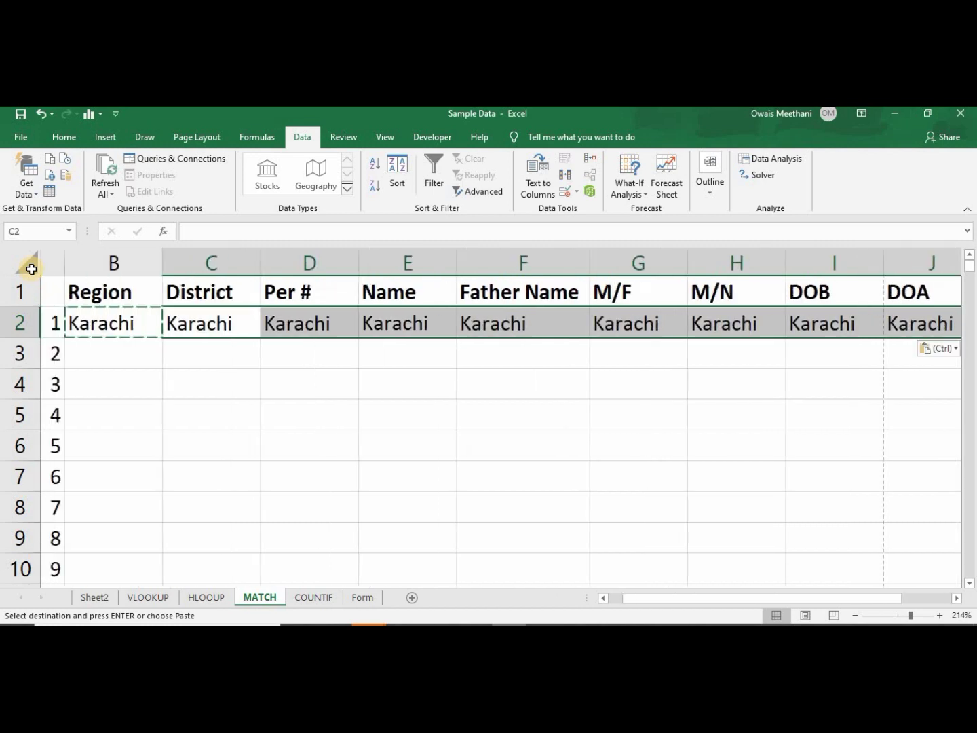
key(Left)
key(Right)
key(Right)
key(Left)
key(Left)
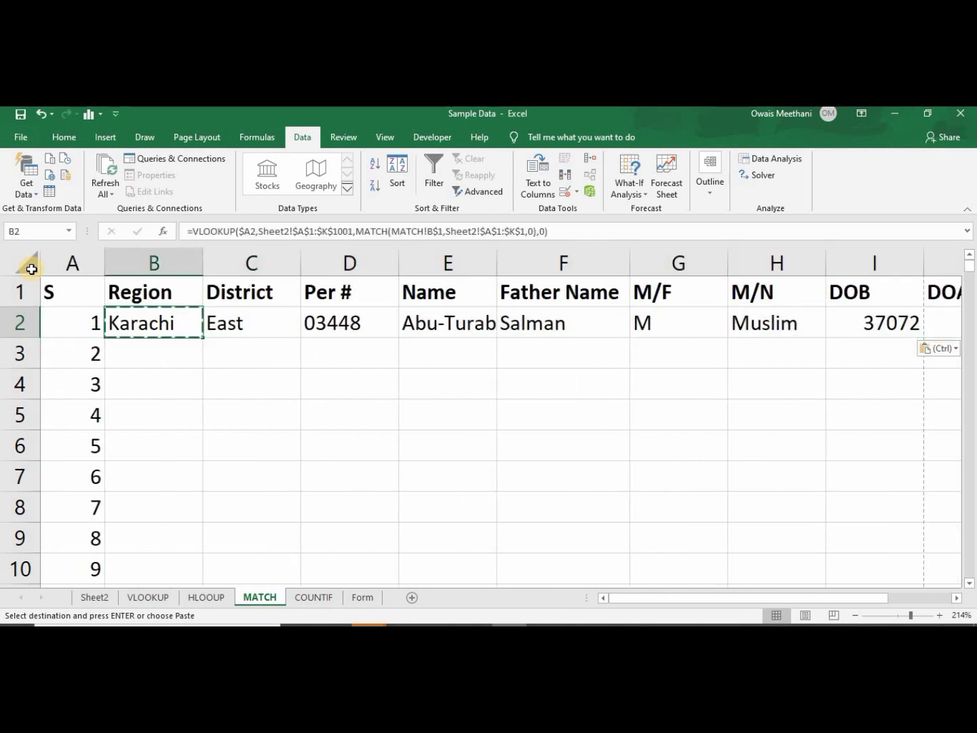
Fill the formulas in B2:K2 down through all the serial number rows of the MATCH sheet.
key(shift+Right)
key(shift+Right)
key(shift+Right)
key(shift+Right)
key(shift+Right)
key(shift+Right)
key(shift+Right)
key(shift+Right)
key(shift+Right)
key(shift+Right)
key(shift+Right)
key(shift+Right)
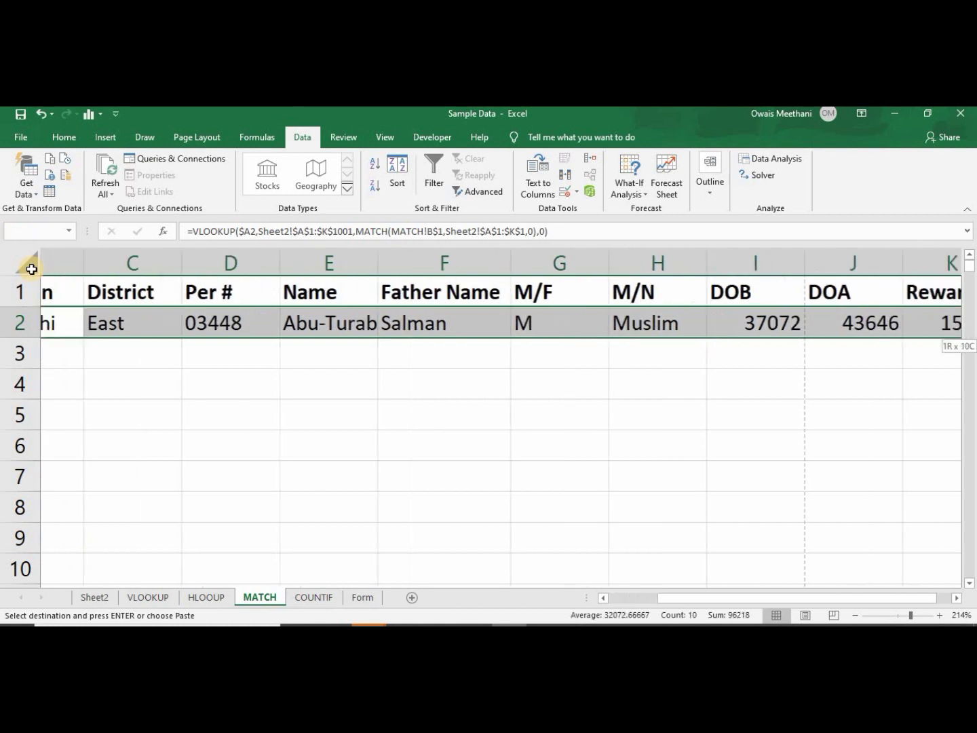
key(shift+Left)
key(shift+Left)
key(shift+Left)
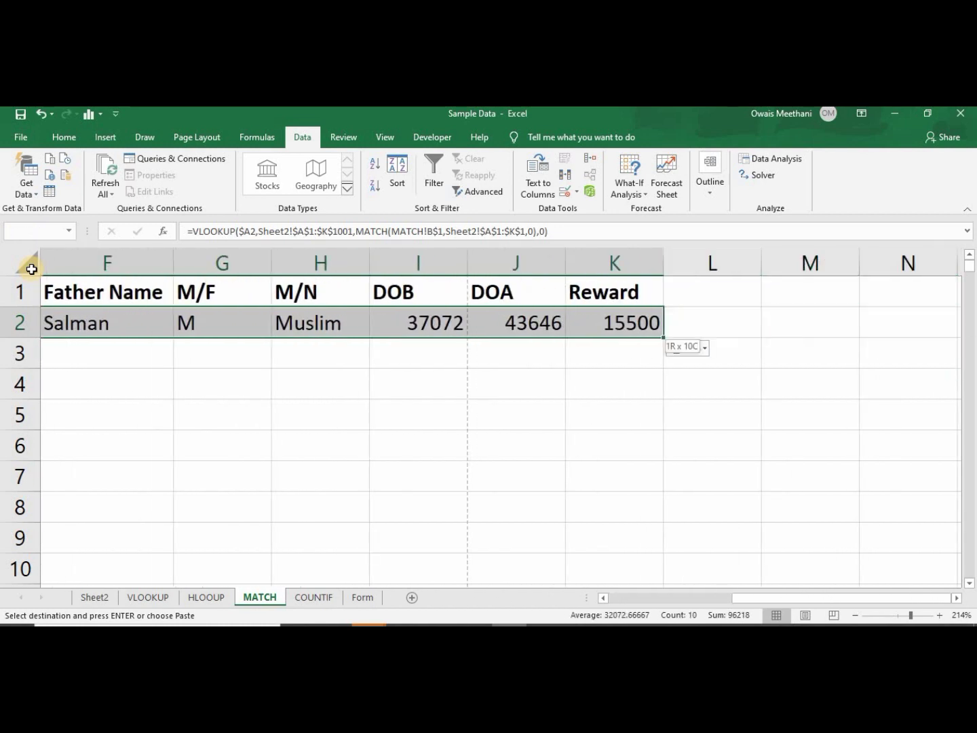
double_click(663, 337)
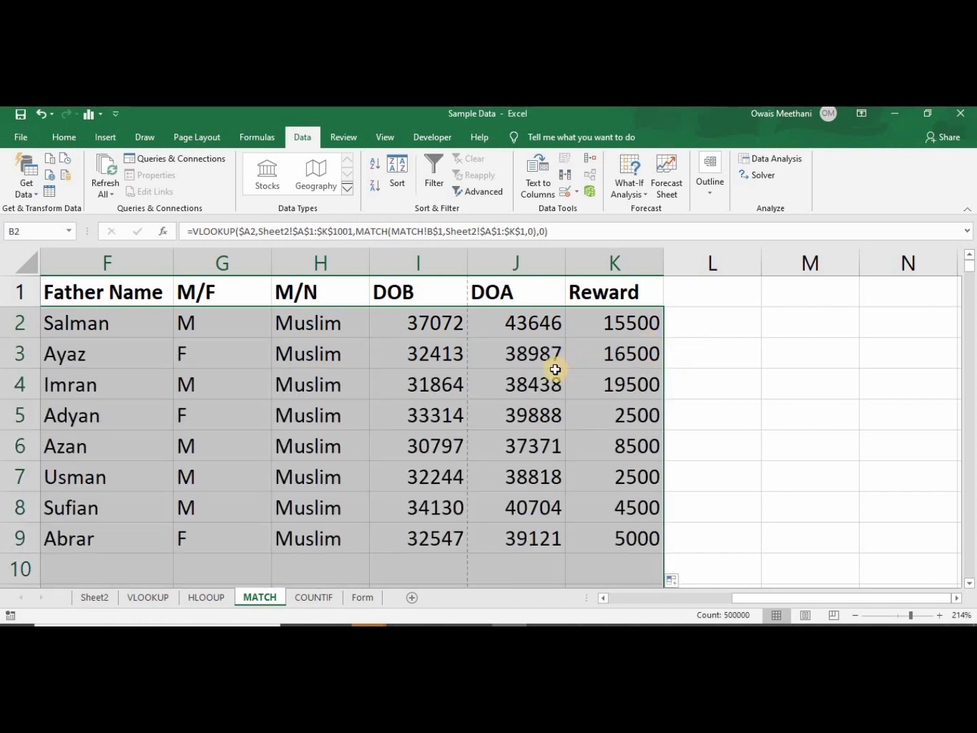
Examine the filled lookup results and their formulas across the columns in the first rows of the MATCH sheet.
click(476, 396)
key(Left)
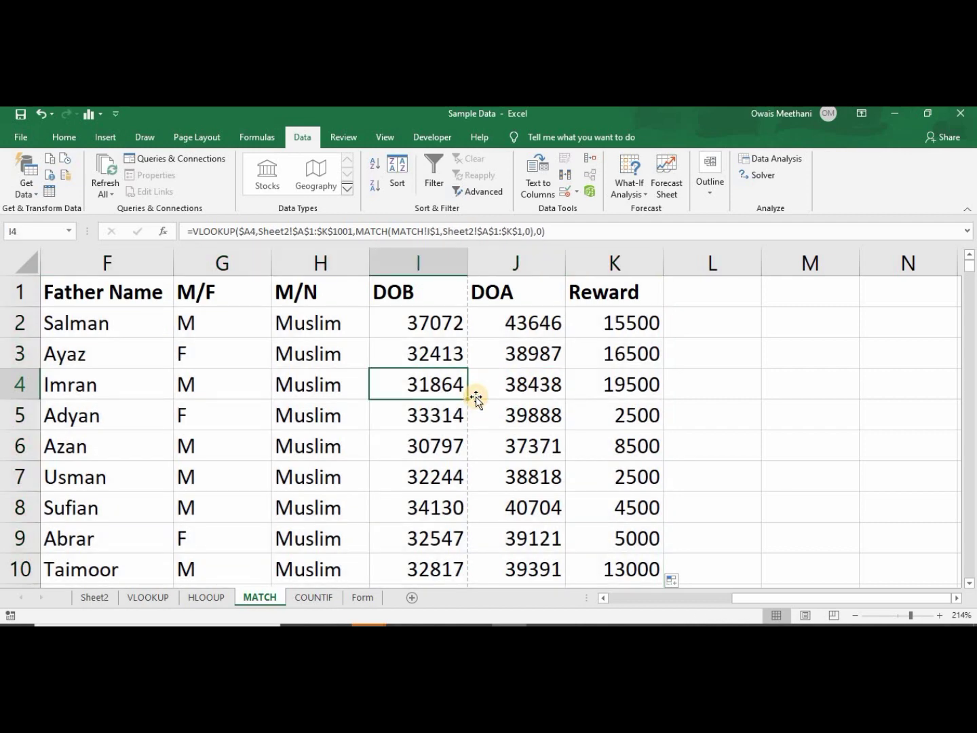
key(ctrl+Left)
key(Up)
key(Up)
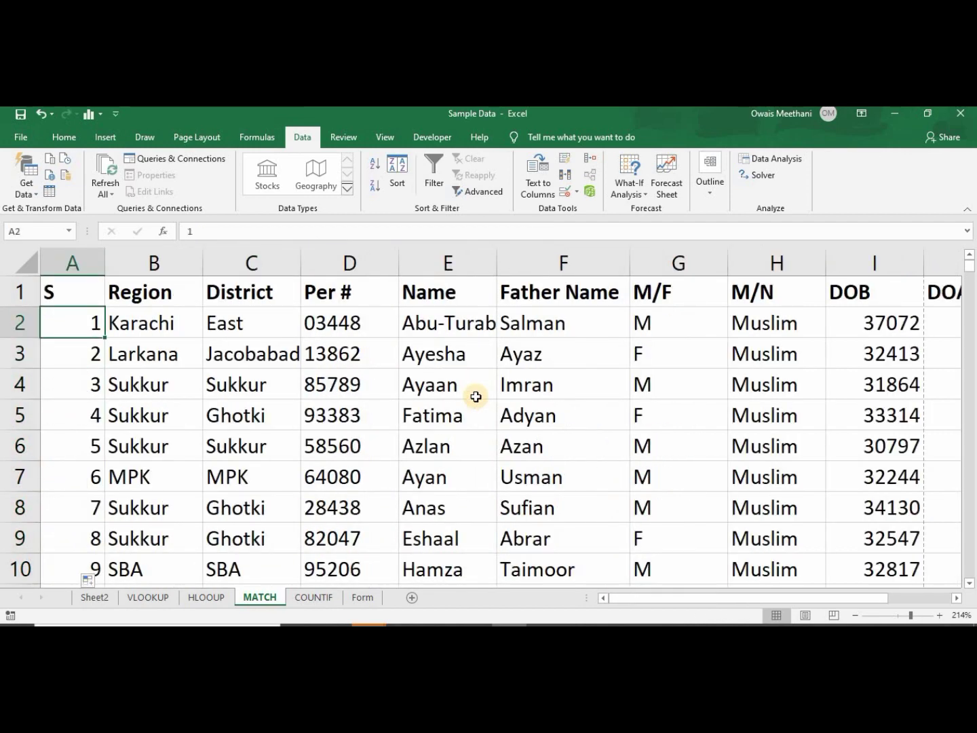
key(Down)
key(Down)
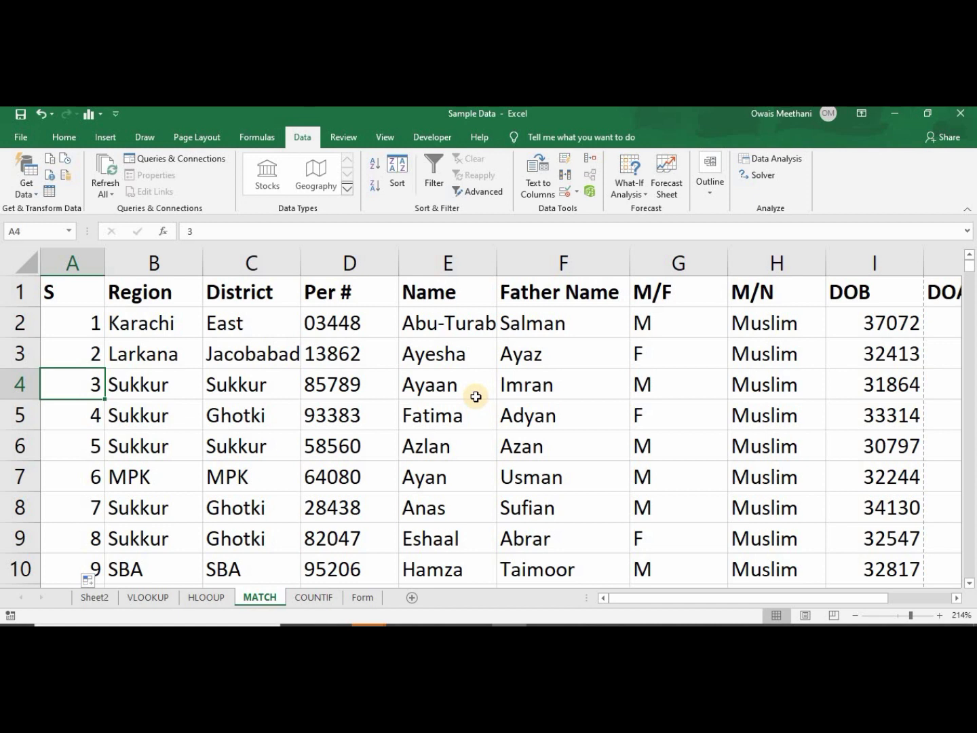
key(Down)
key(Down)
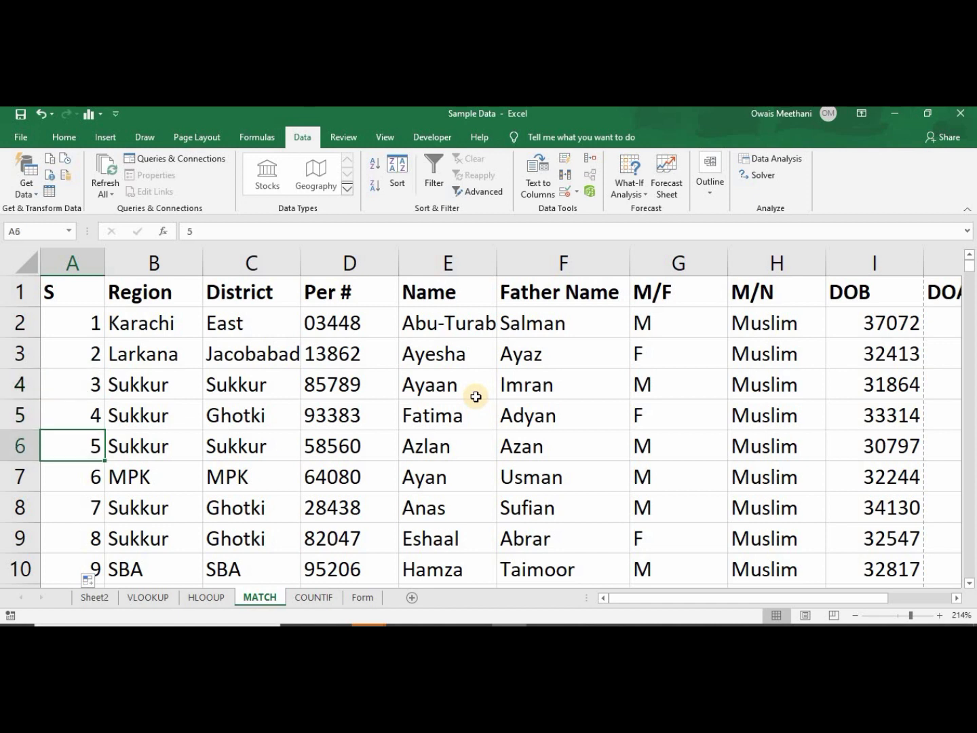
key(Right)
key(Right)
key(Right)
key(Right)
key(Right)
key(Right)
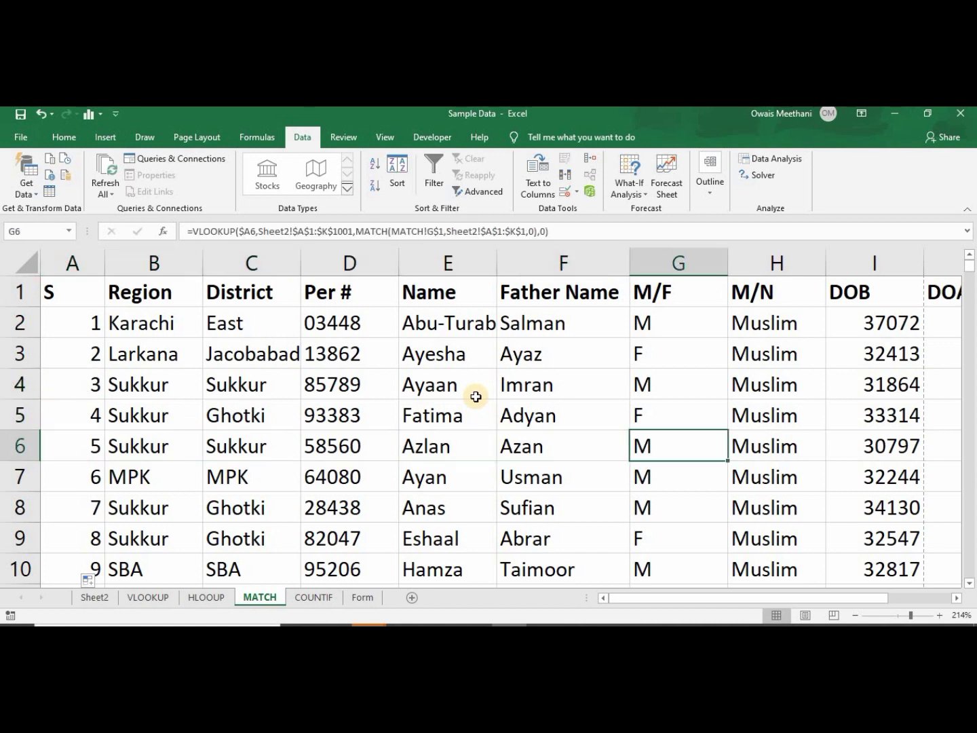
key(Left)
key(Left)
key(Left)
key(Left)
key(Left)
key(Up)
key(Up)
key(Up)
key(Up)
key(Up)
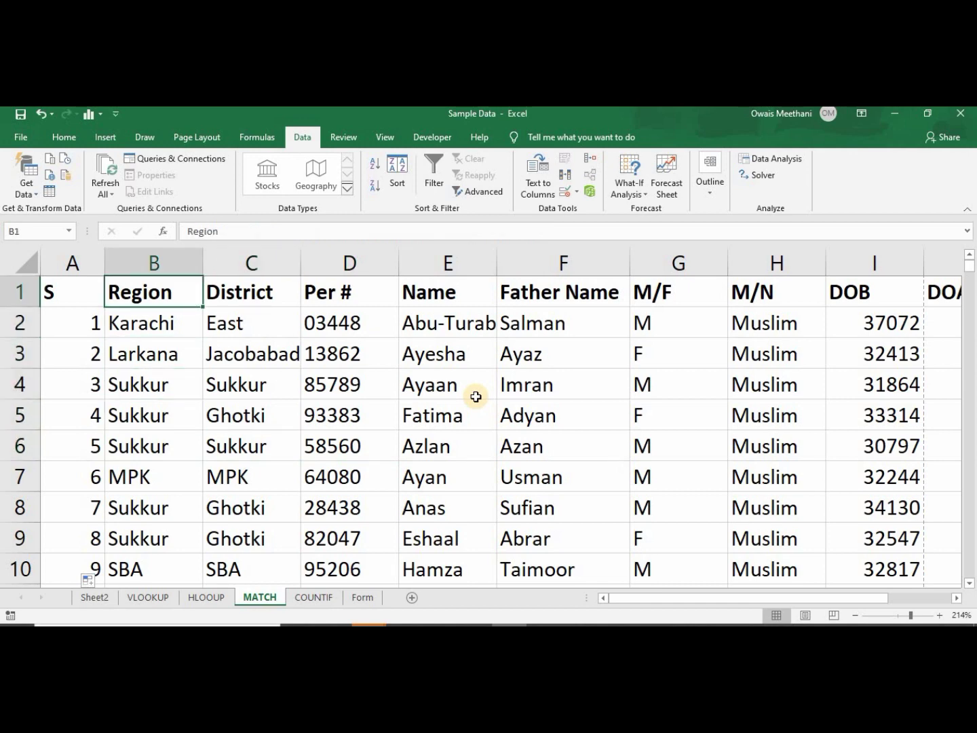
key(Down)
key(Down)
key(Down)
key(Down)
key(Down)
key(Down)
key(Down)
key(Down)
key(Right)
key(Right)
key(Right)
key(Right)
key(Right)
key(Right)
key(Right)
key(Right)
key(Right)
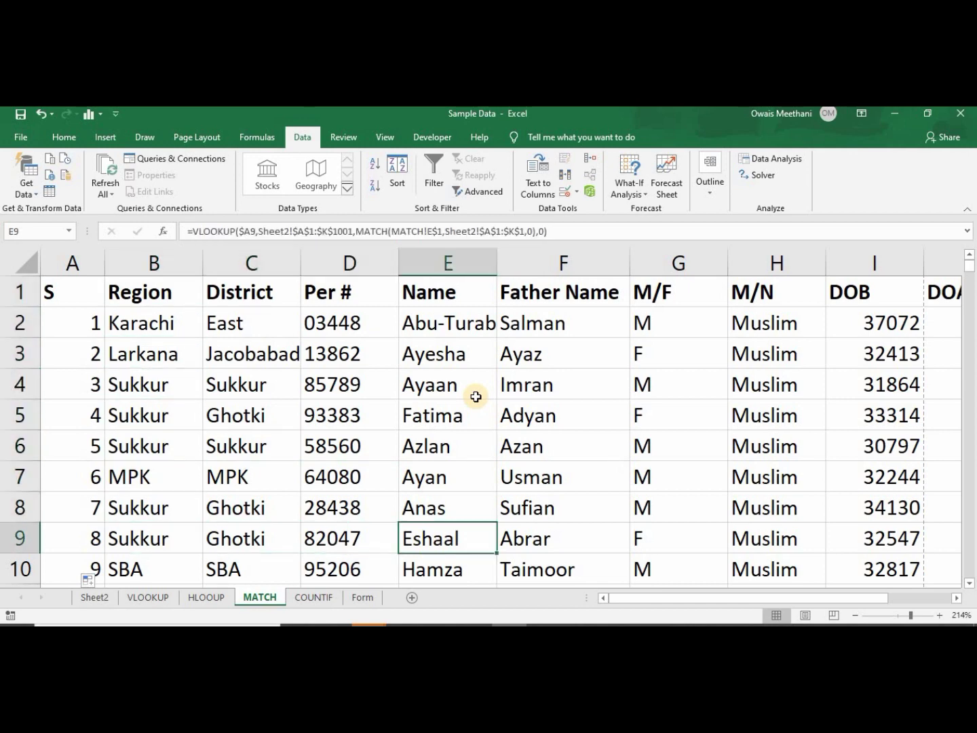
key(Left)
key(Left)
key(Left)
key(Left)
key(Left)
key(Left)
key(Left)
key(Left)
key(Left)
key(Left)
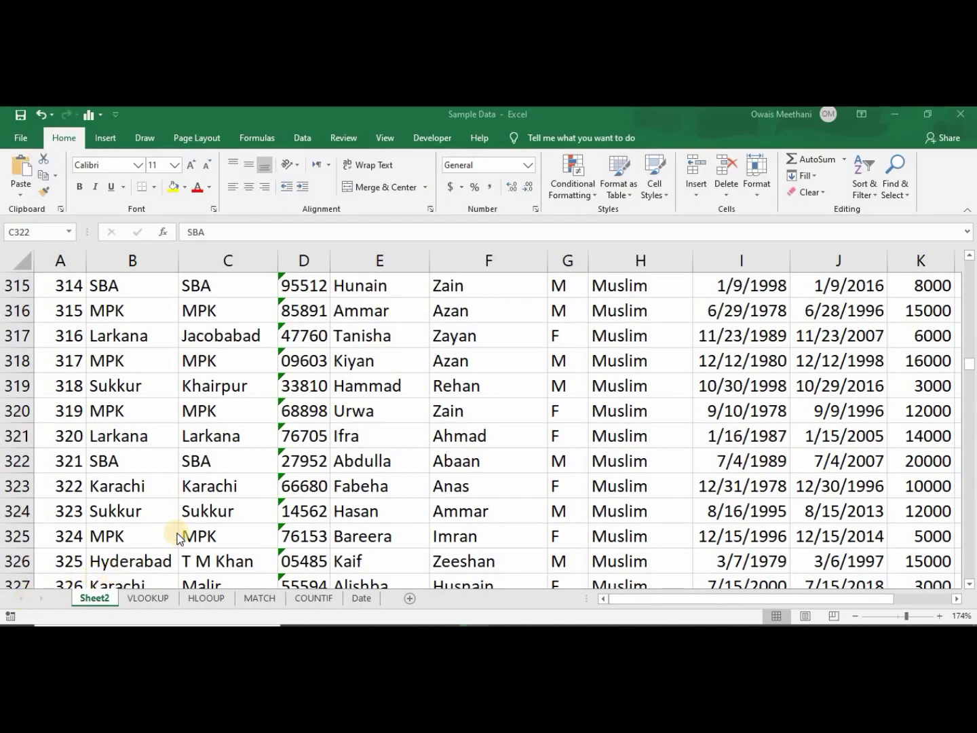
Return to the first rows of Sheet2 and examine the column headings and the Per # values.
click(91, 392)
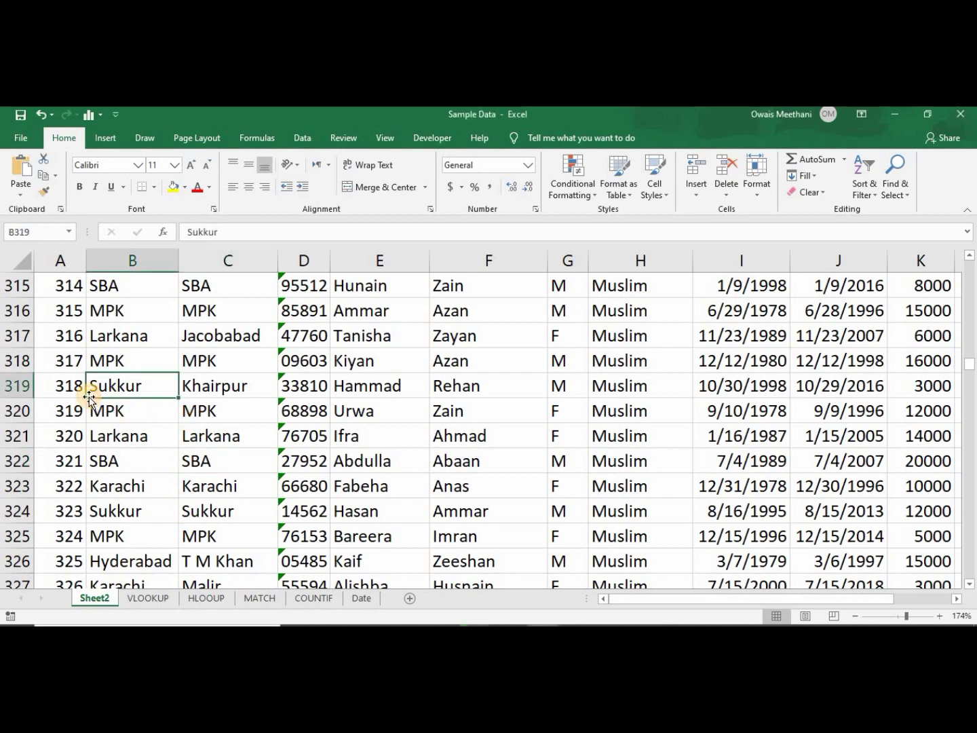
key(Up)
key(Up)
key(Up)
key(Up)
key(Up)
key(Up)
key(Up)
key(Up)
key(Up)
key(Up)
key(Up)
key(Up)
key(Up)
key(Up)
key(Up)
key(Up)
key(Up)
key(Up)
key(Up)
key(Up)
key(Up)
key(Up)
key(Up)
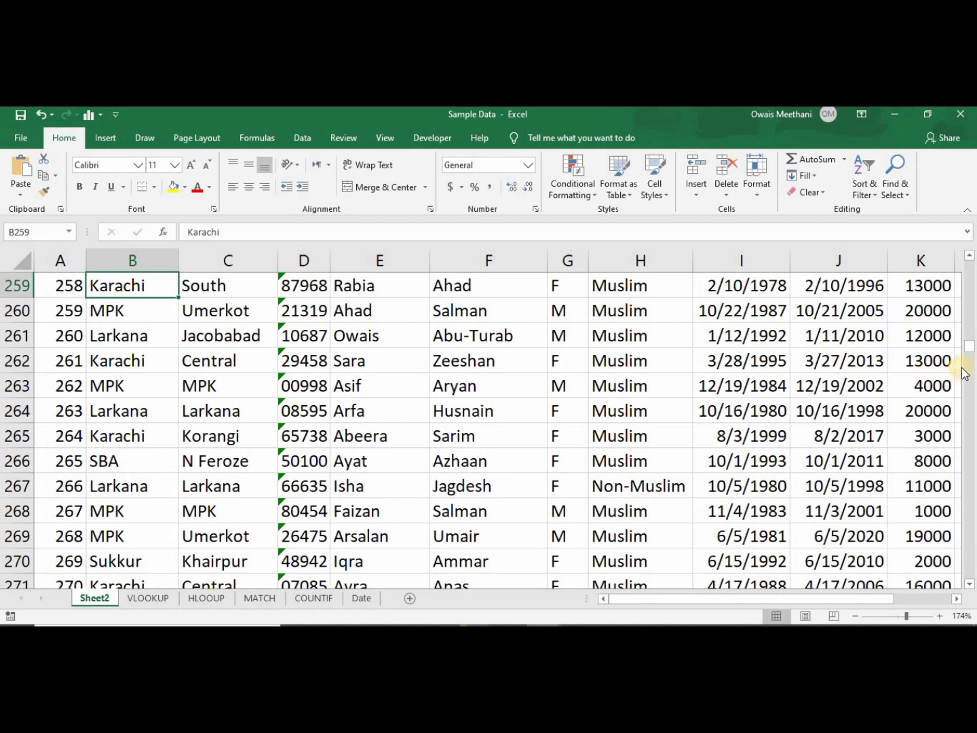
click(962, 309)
drag(970, 346, 967, 258)
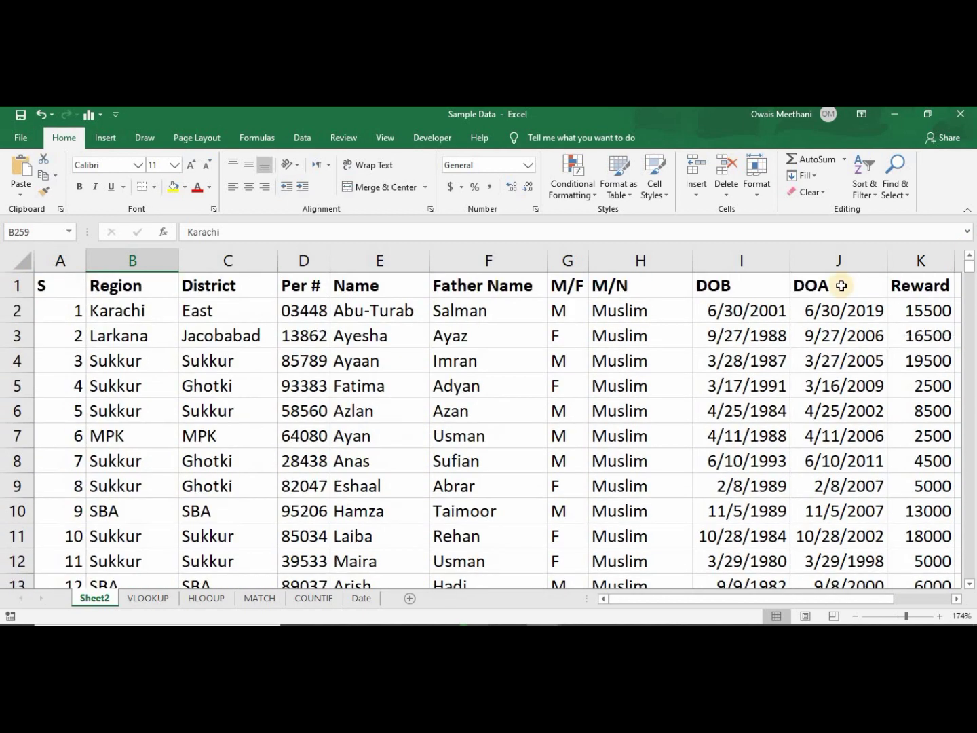
click(324, 318)
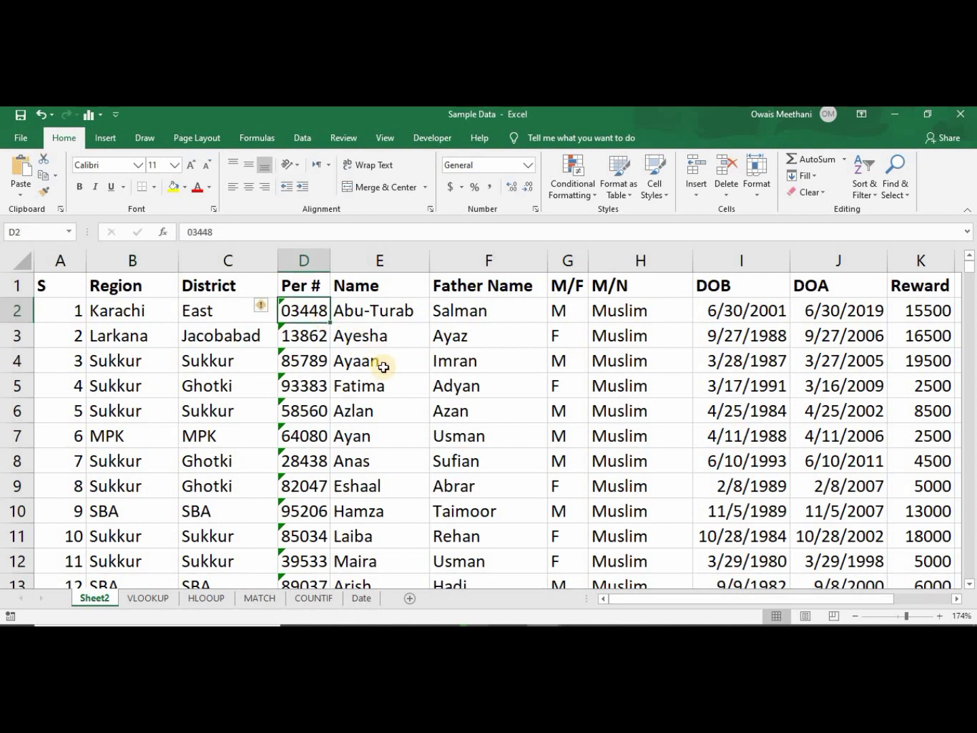
Add filters to the Per # and Name headings on the VLOOKUP sheet.
click(162, 595)
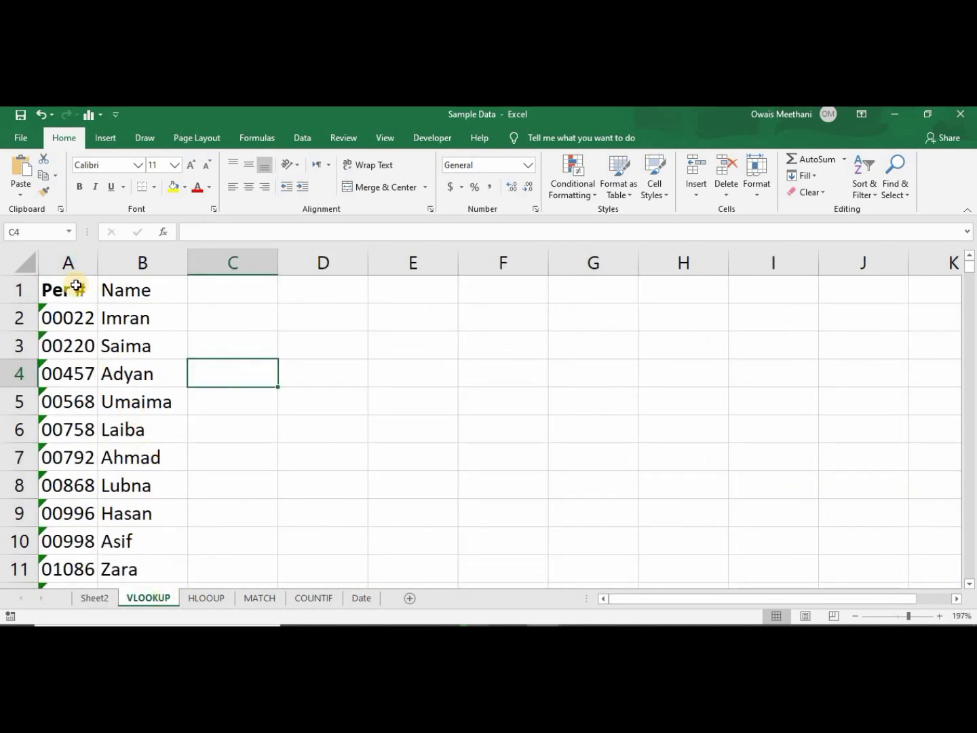
click(76, 286)
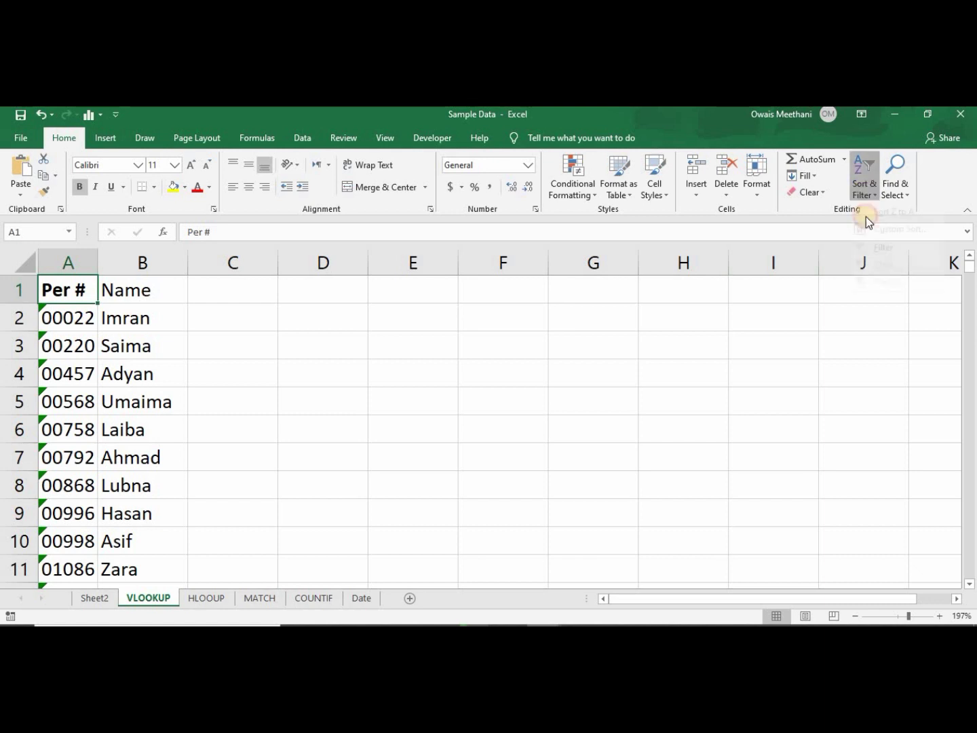
click(864, 180)
click(880, 264)
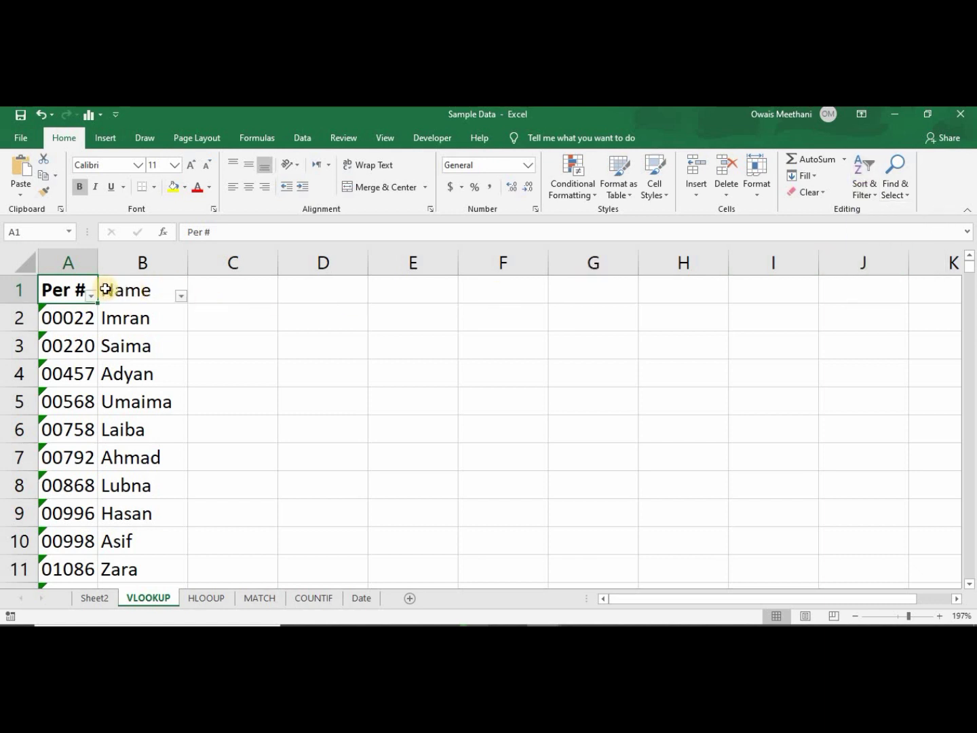
Highlight duplicate values in the Per # column with Light Red Fill with Dark Red Text using conditional formatting.
click(82, 262)
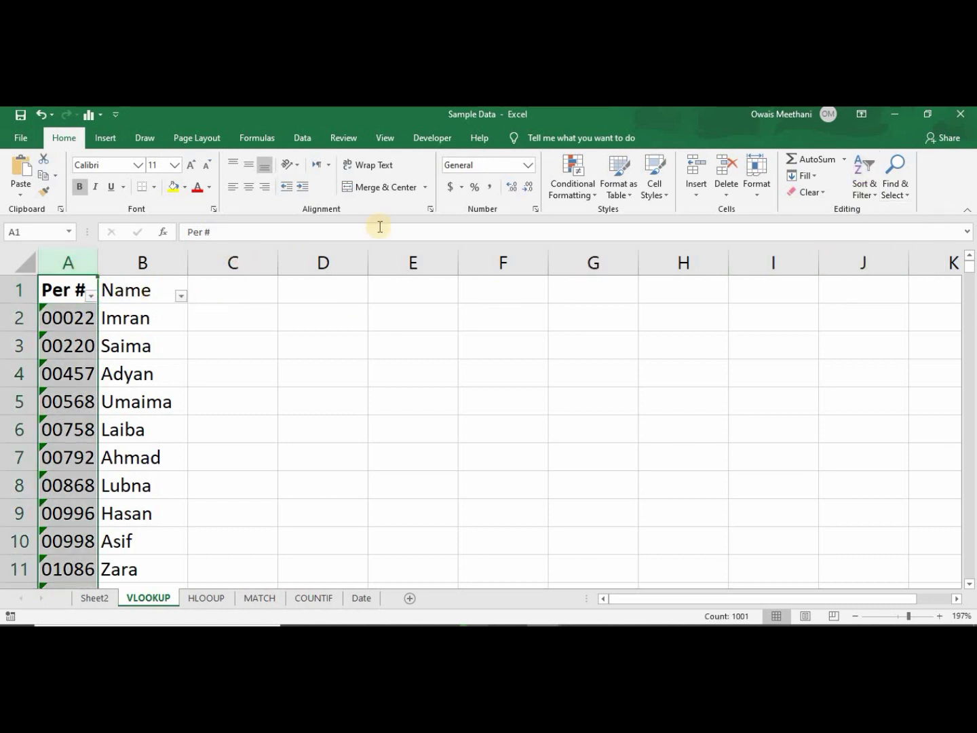
click(572, 179)
click(614, 219)
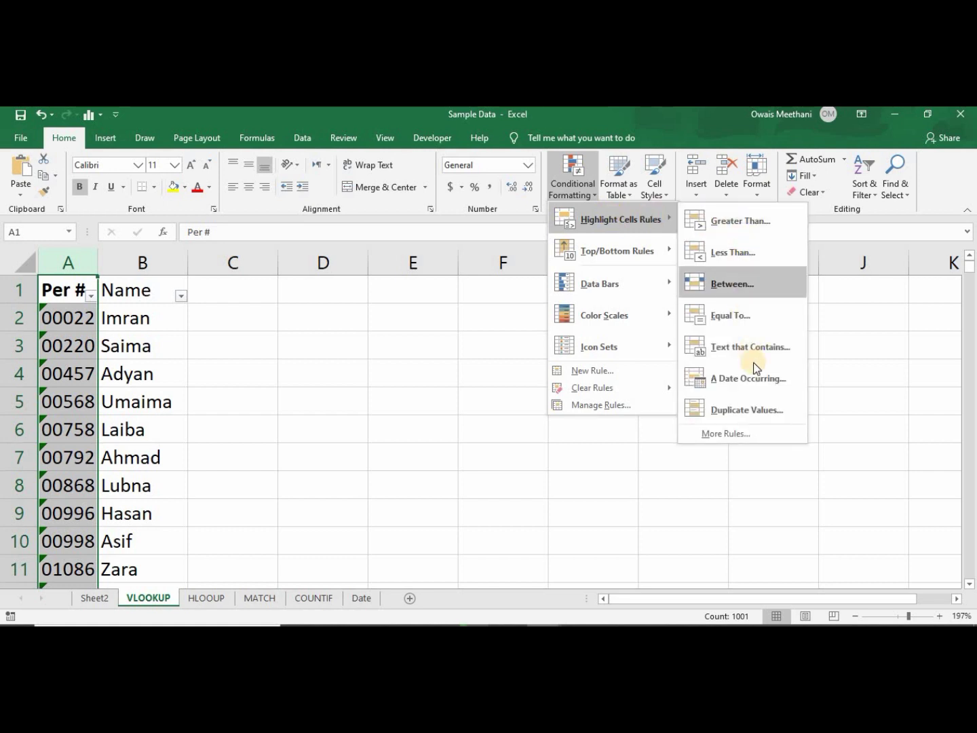
click(754, 406)
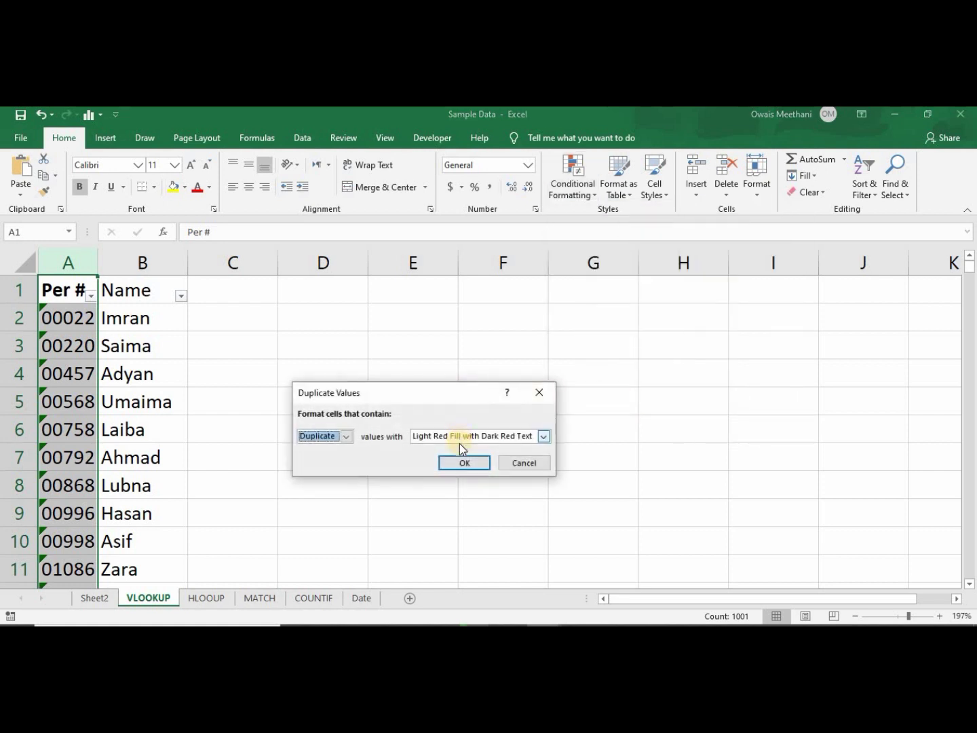
click(461, 460)
click(230, 428)
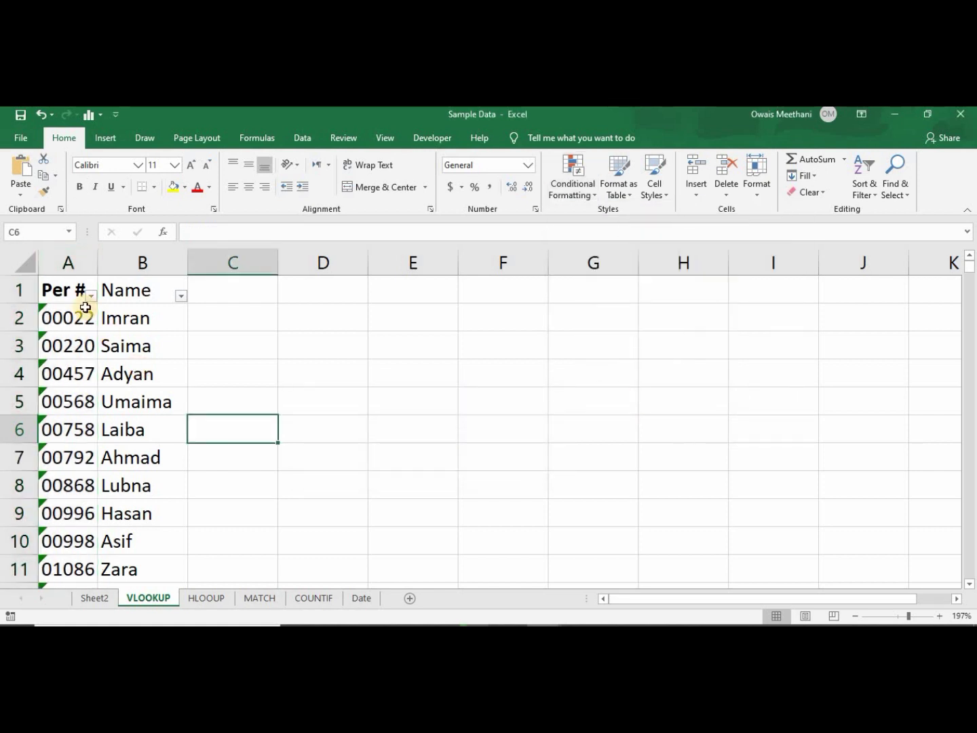
Filter the Per # column by the light red cell color.
click(88, 297)
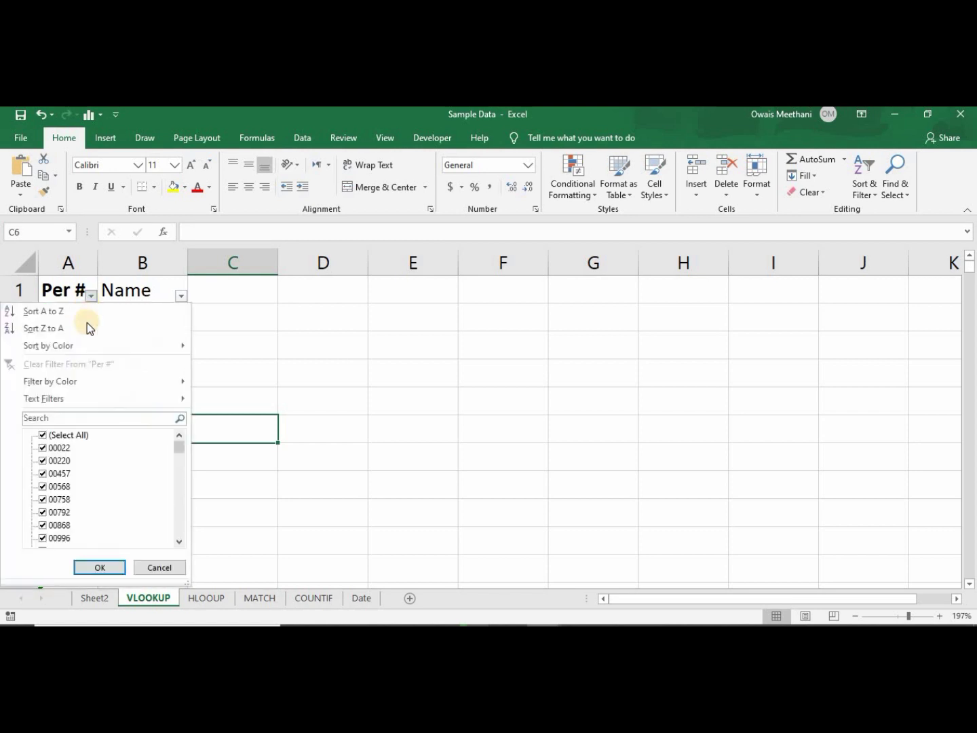
mouse_move(99, 382)
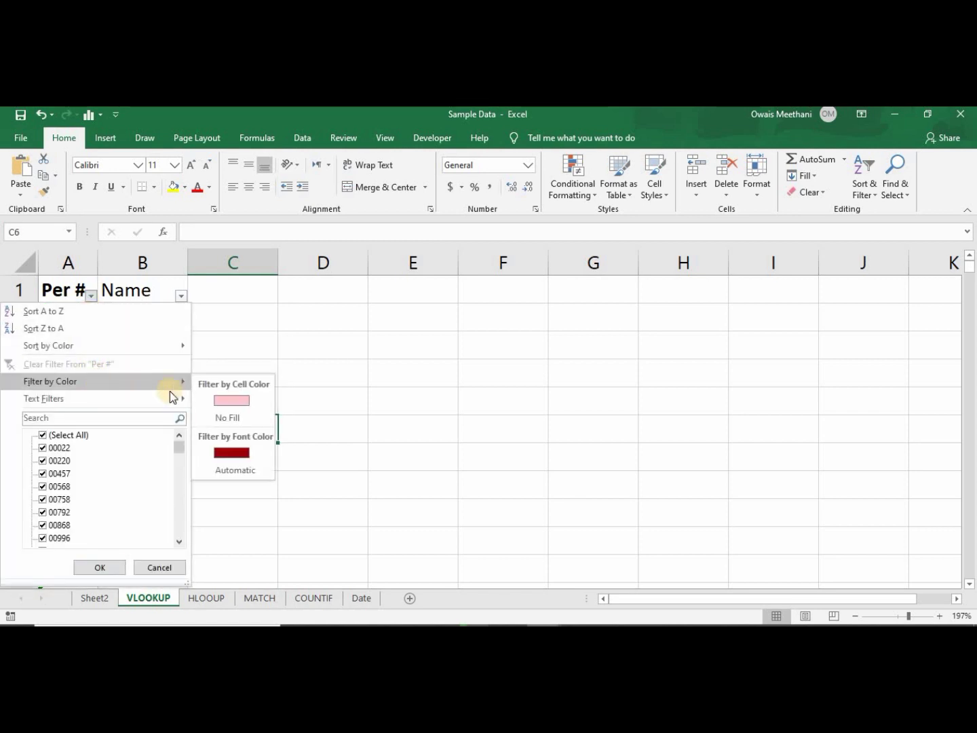
click(214, 400)
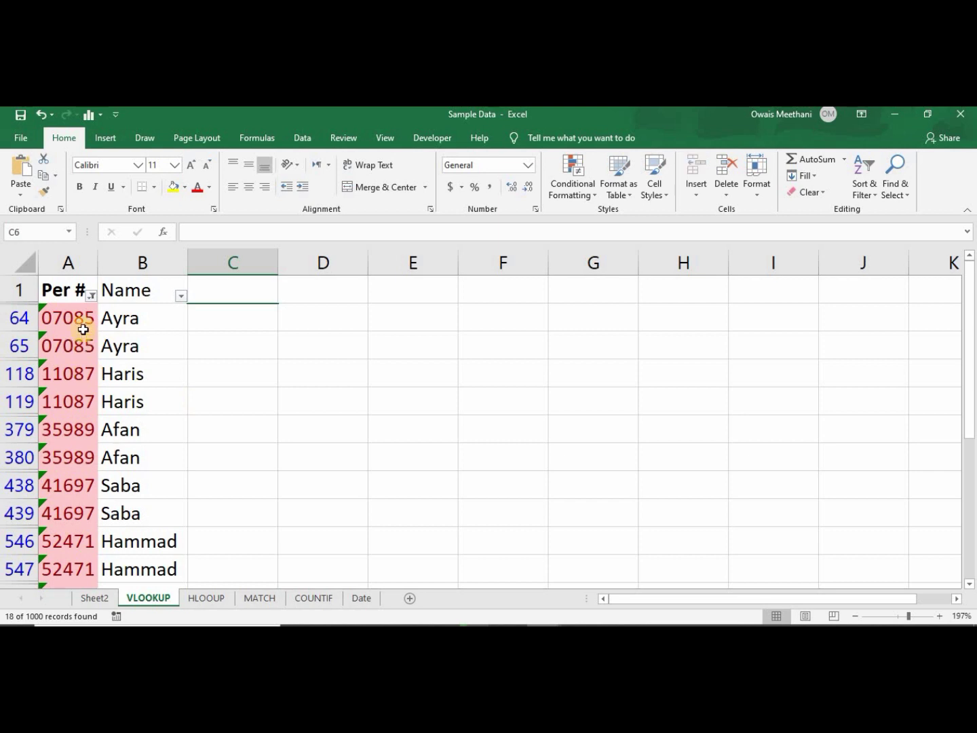
Compare the duplicated Per # values with the names and VLOOKUP formulas beside them in the filtered rows.
click(82, 329)
key(Down)
key(Down)
key(Down)
key(Down)
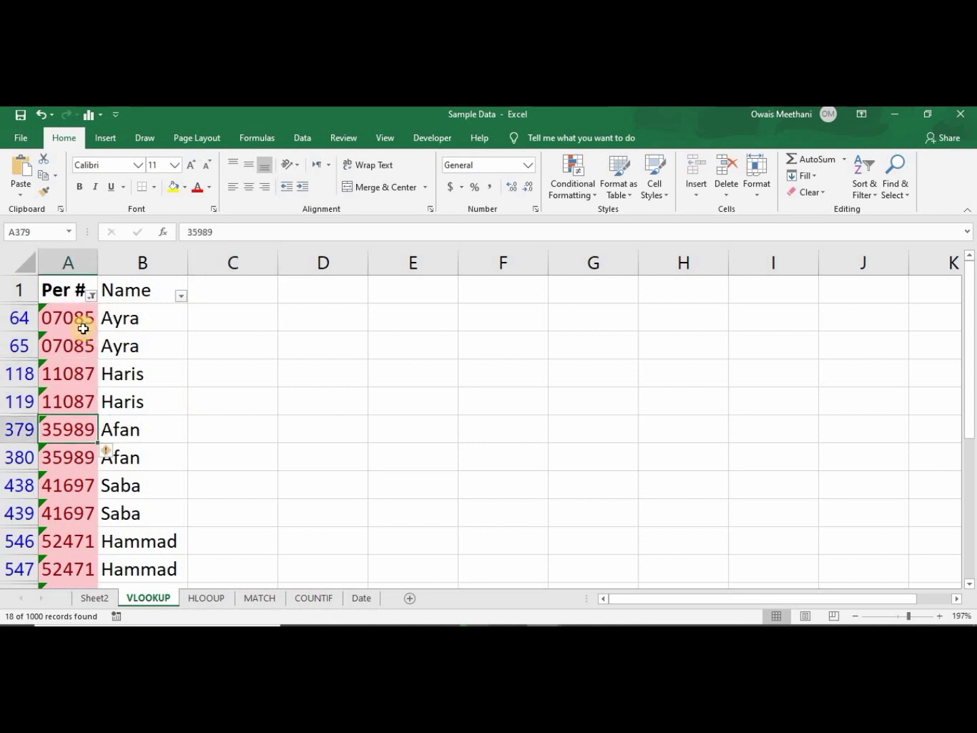
key(Up)
key(Up)
key(Up)
key(Up)
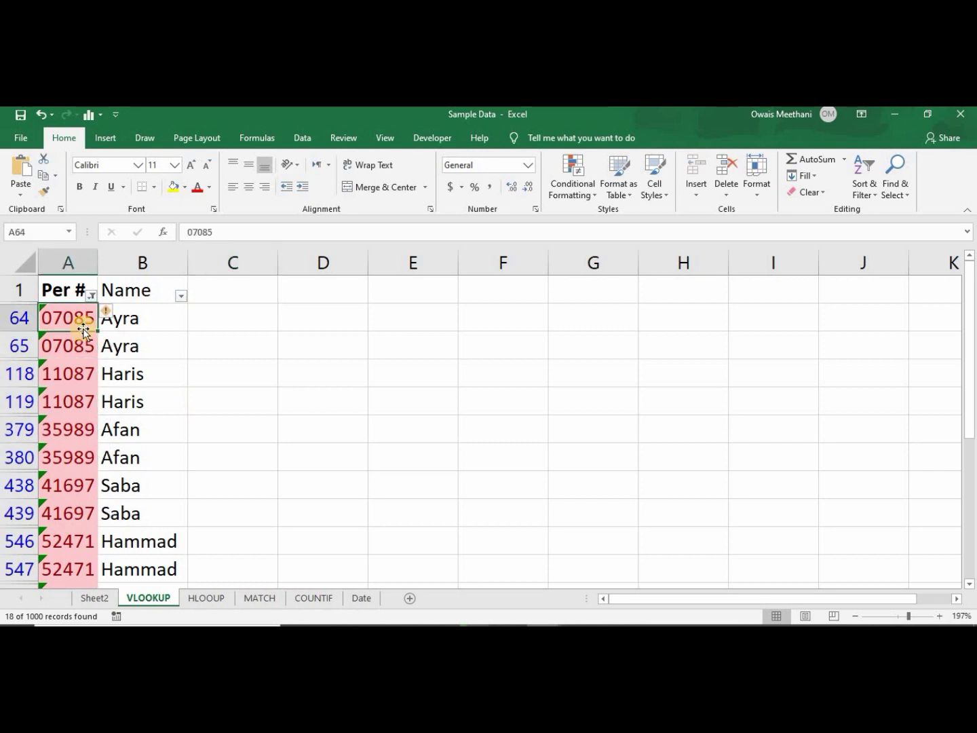
key(Right)
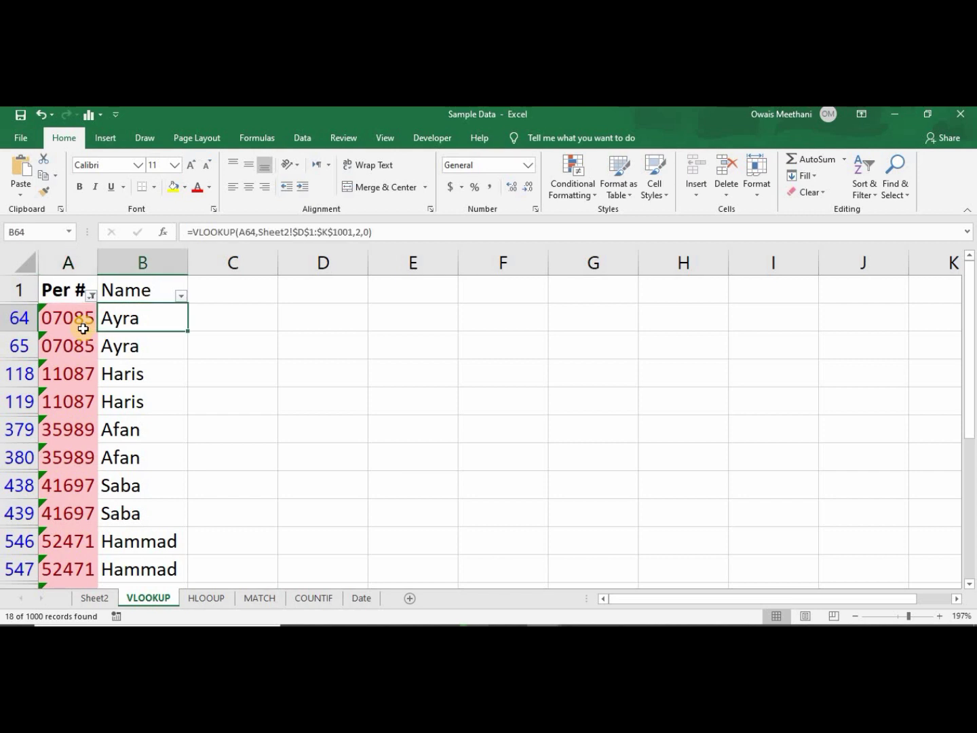
key(Down)
key(Left)
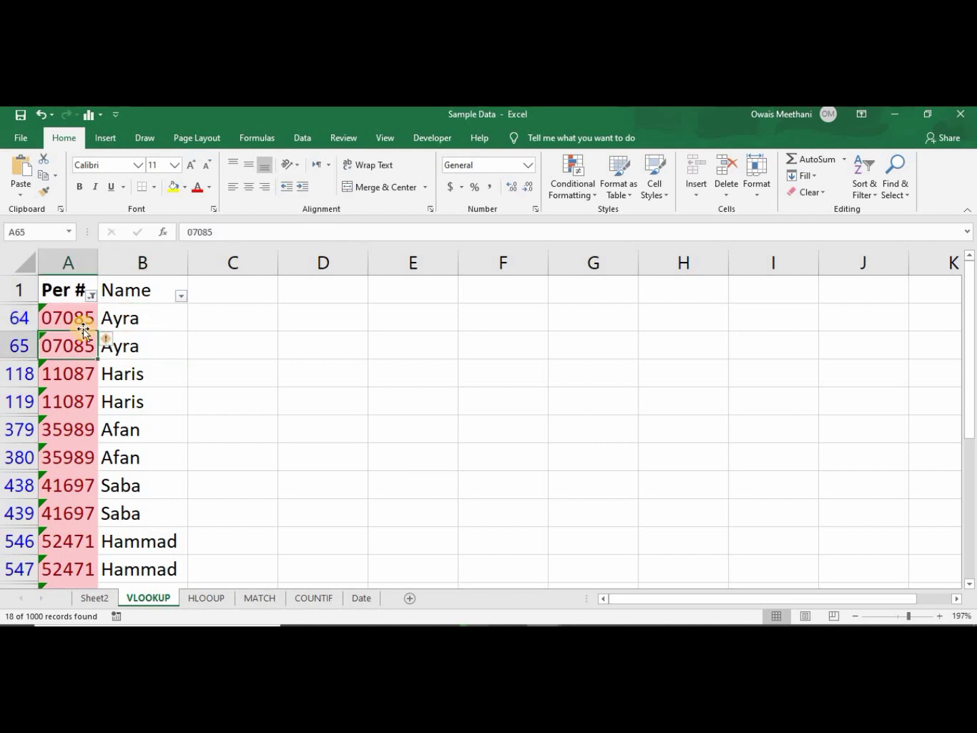
key(Right)
key(Down)
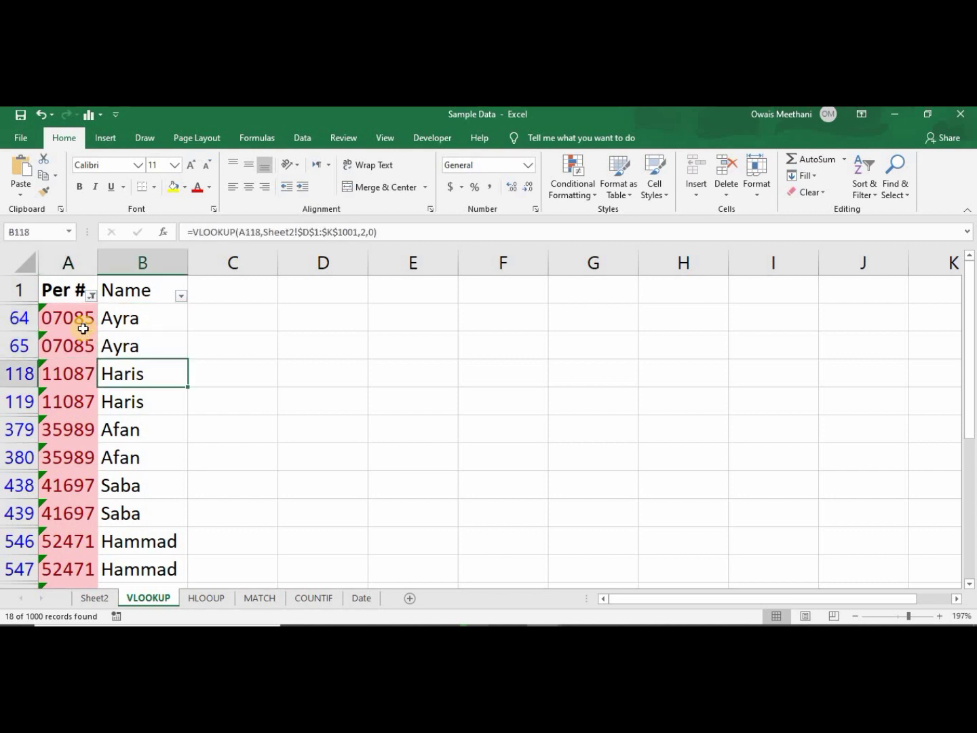
key(Left)
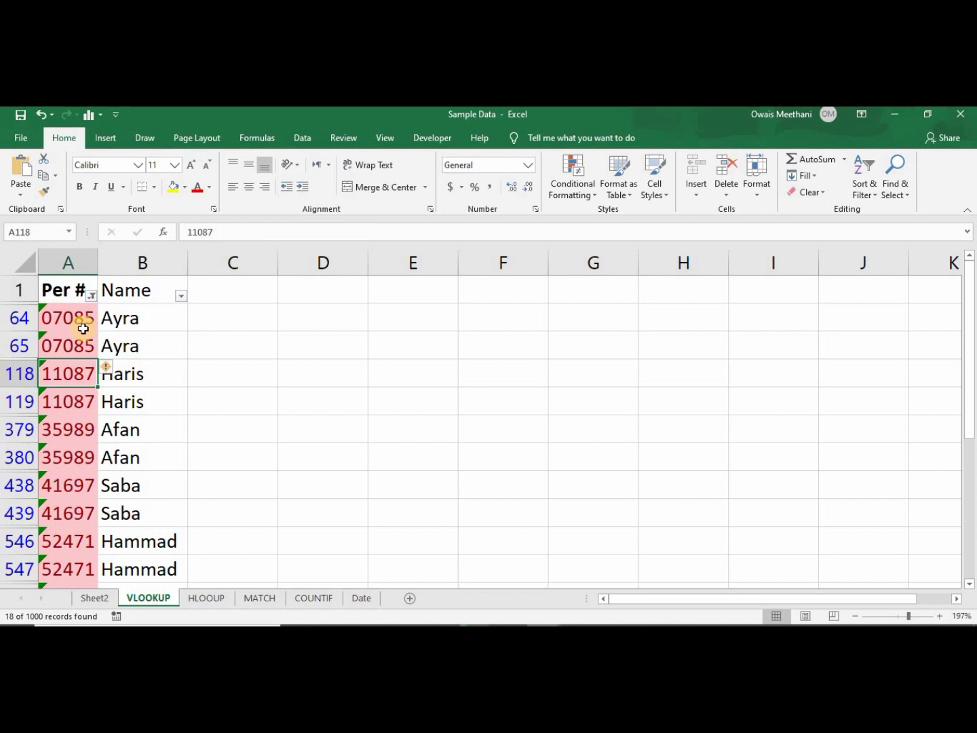
key(Right)
key(Down)
key(Left)
key(Down)
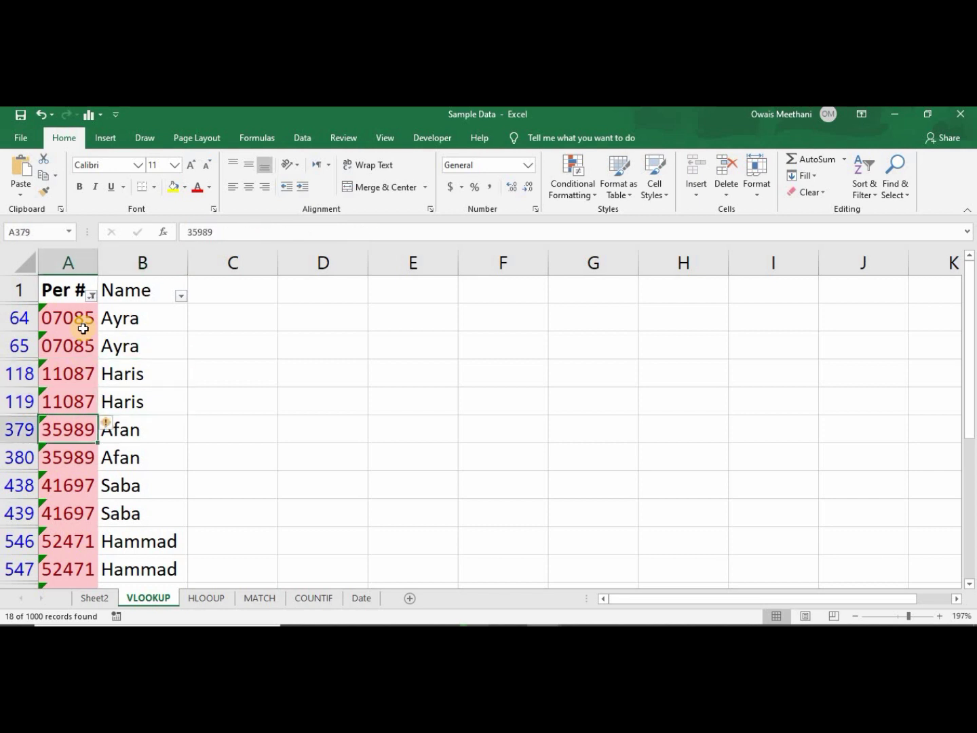
key(Down)
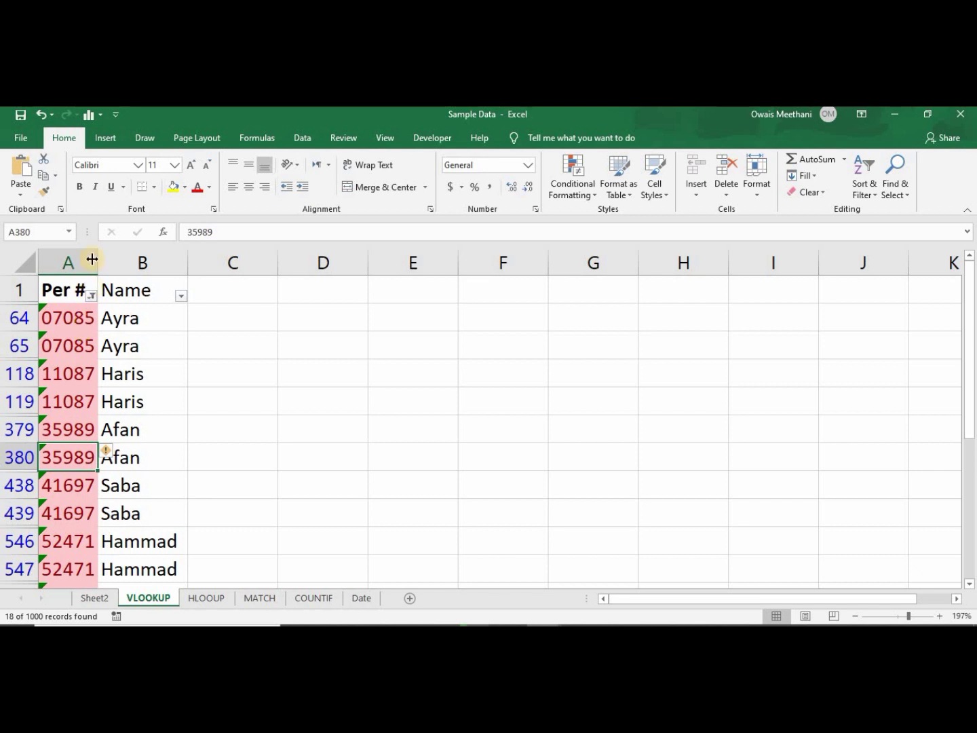
Show all Per # rows again by selecting every value in the column's filter.
click(91, 296)
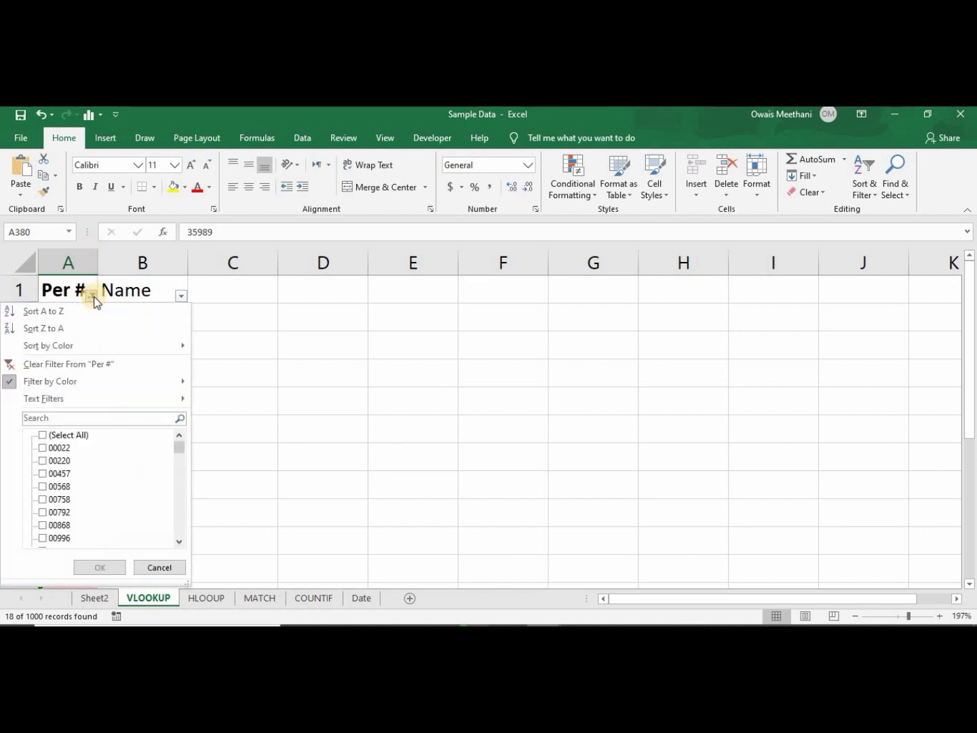
click(58, 434)
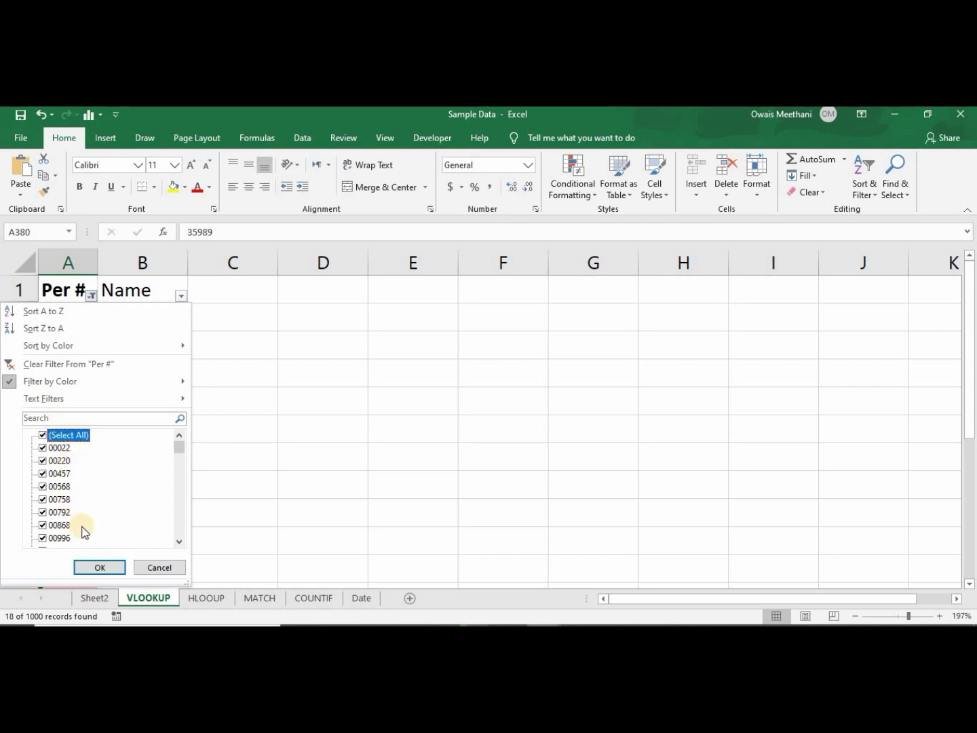
click(93, 569)
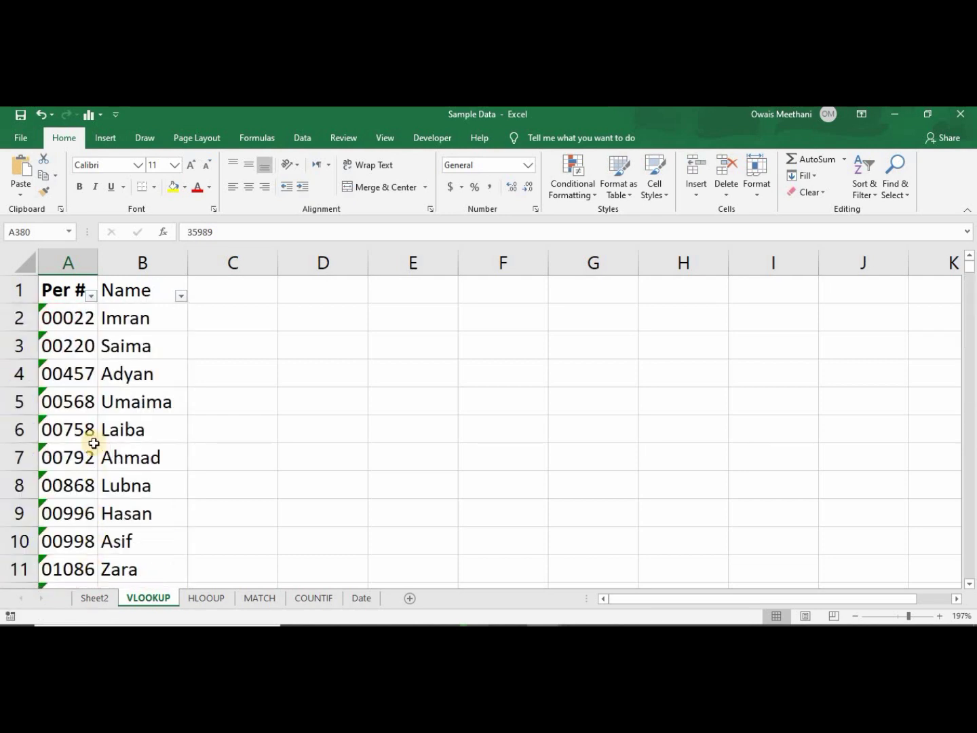
click(92, 429)
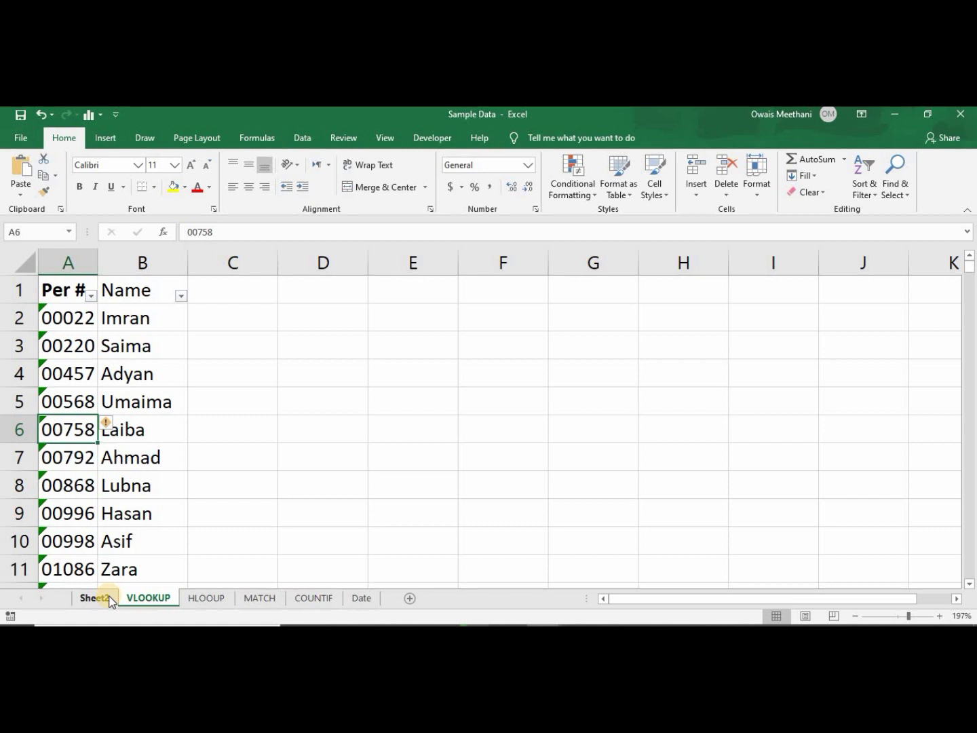
Enter the text COUNTIF in cell B2 of the COUNTIF sheet and clear it again.
click(94, 598)
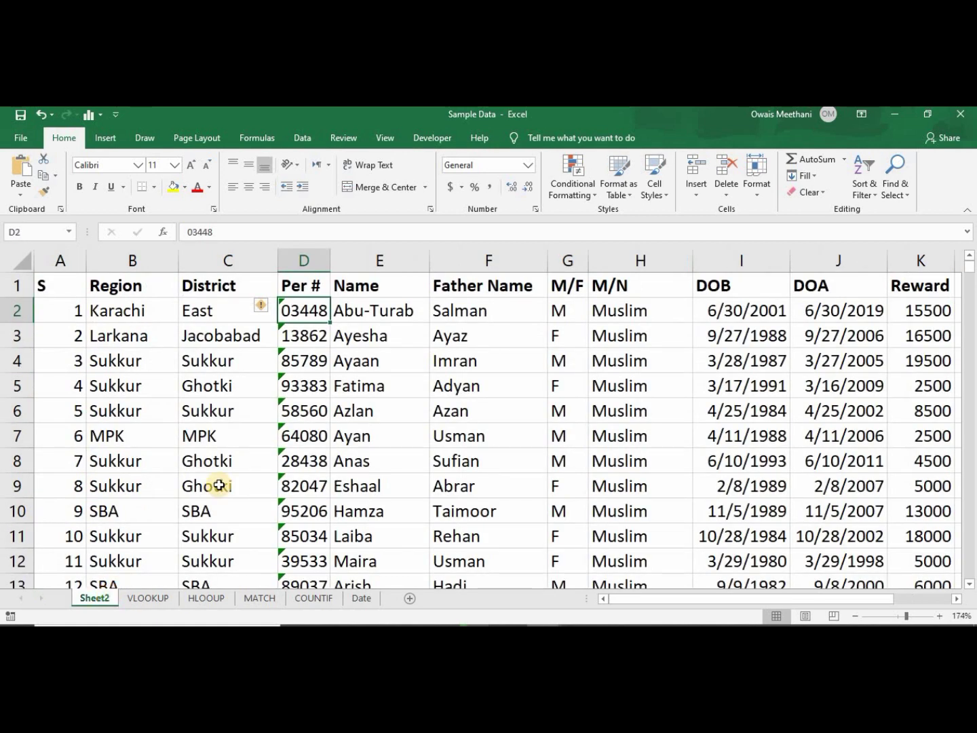
click(315, 599)
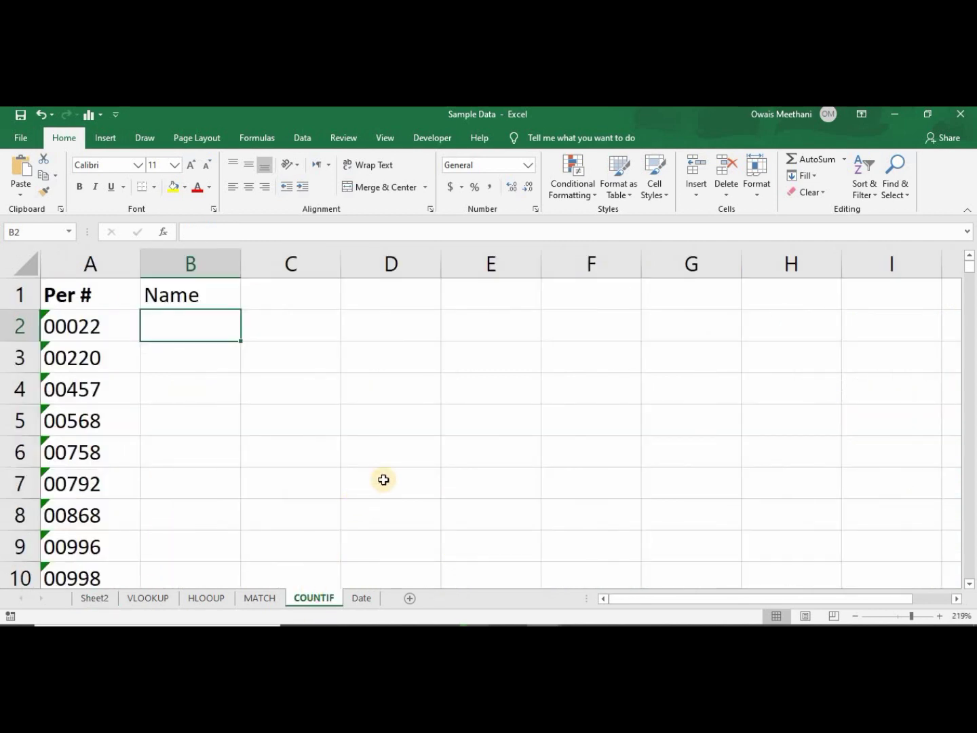
text(COUNTIF)
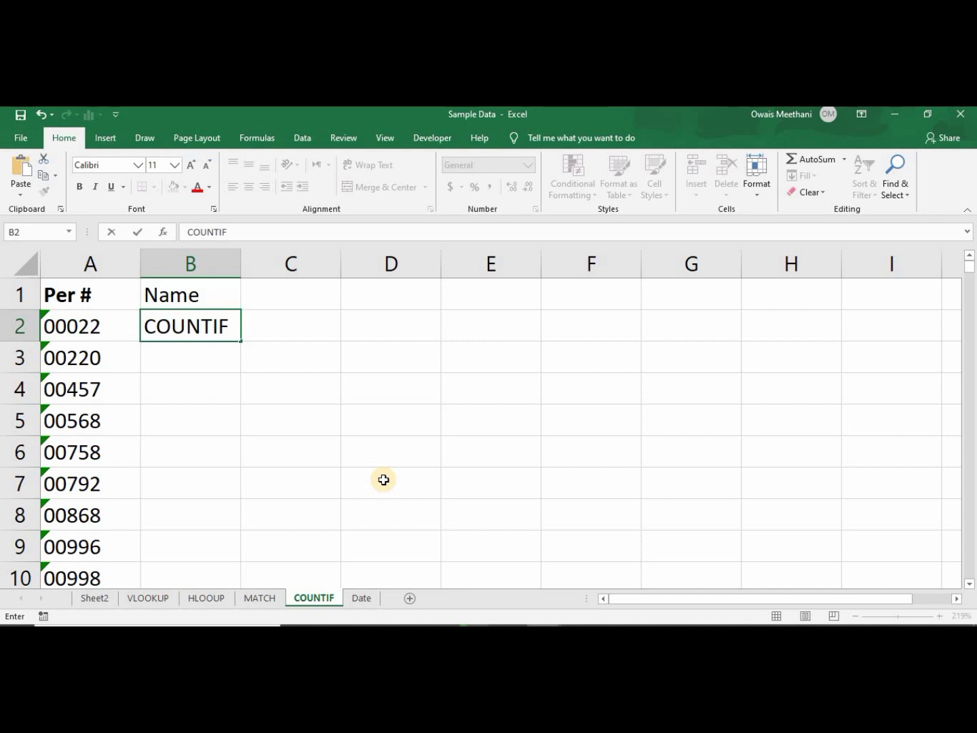
key(Return)
key(Up)
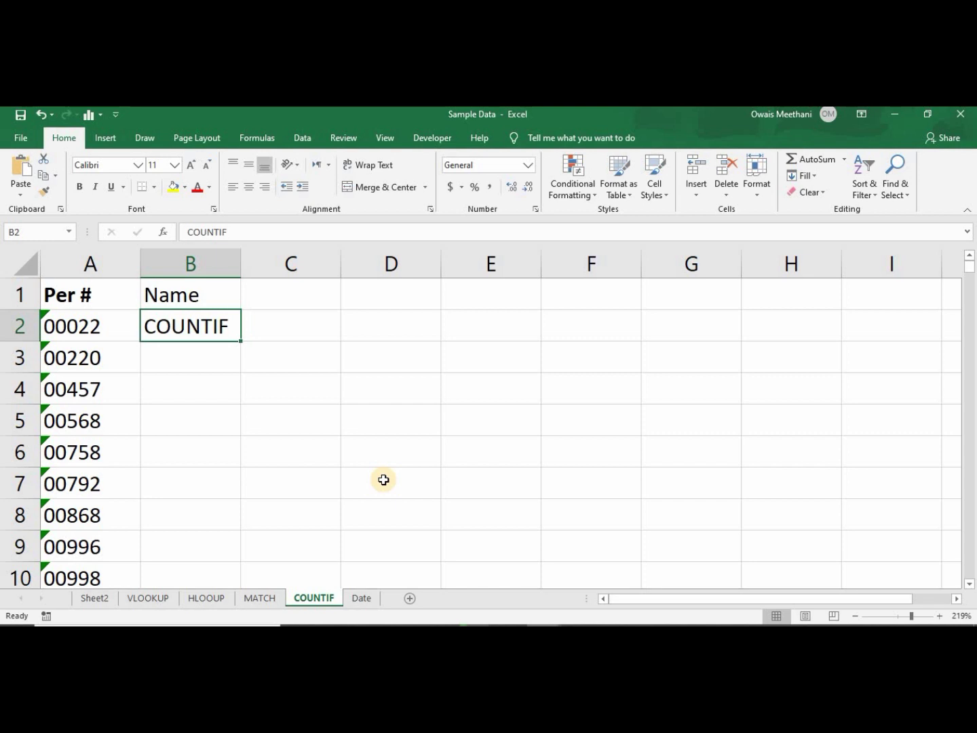
key(Delete)
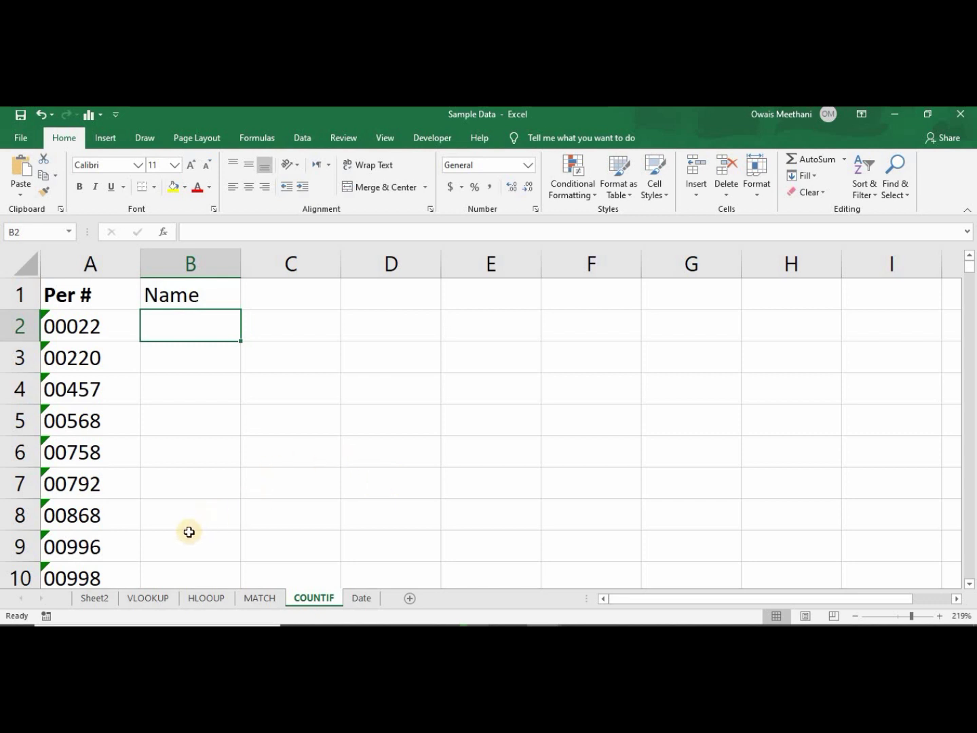
Insert a blank column before the S column on Sheet2.
click(102, 601)
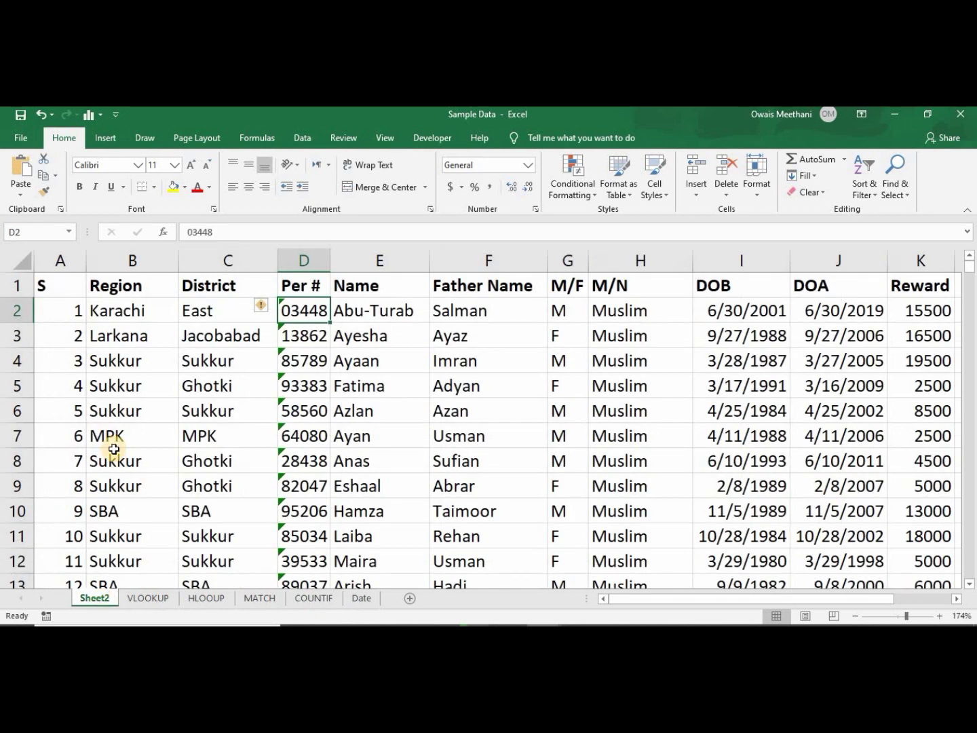
click(67, 261)
right_click(70, 268)
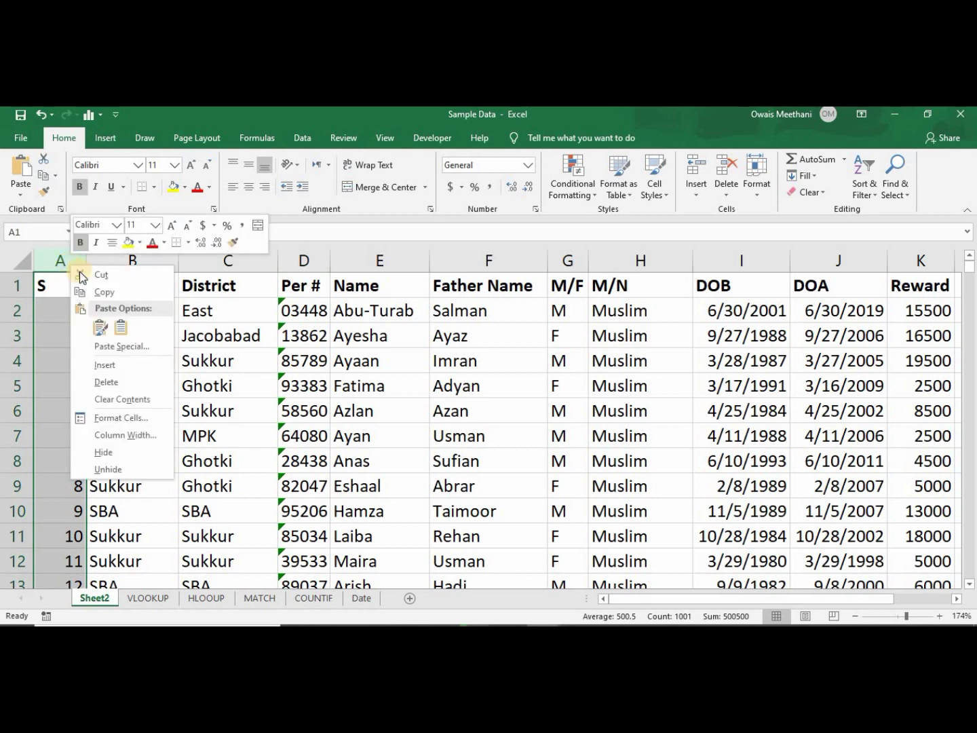
click(112, 370)
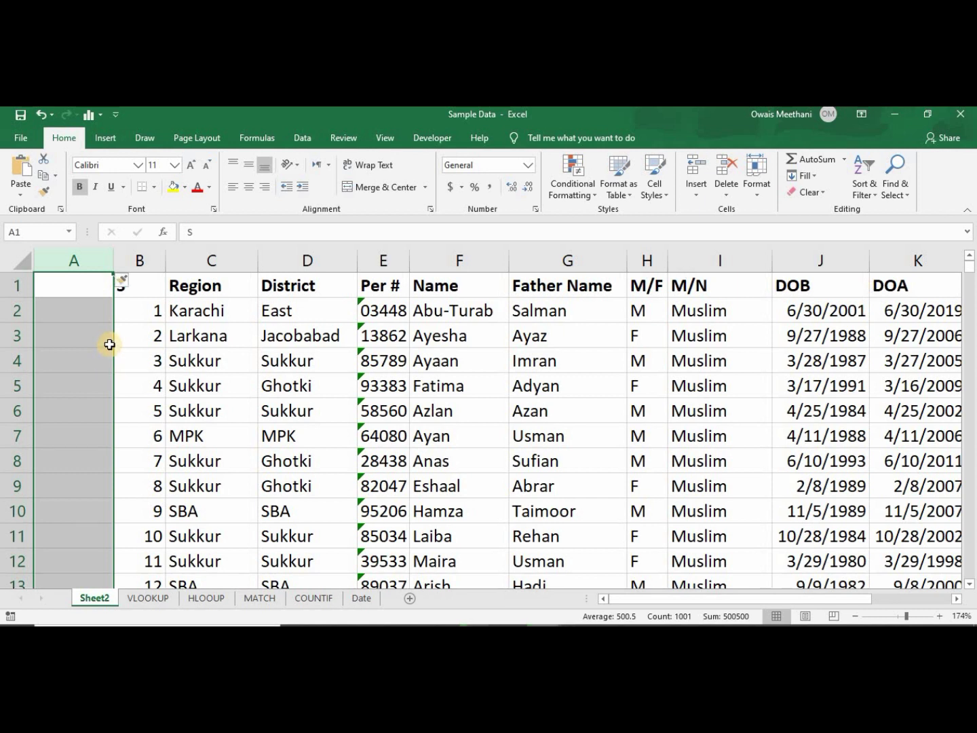
Enter the header EXTRA in cell A1 of the blank column on Sheet2.
click(86, 286)
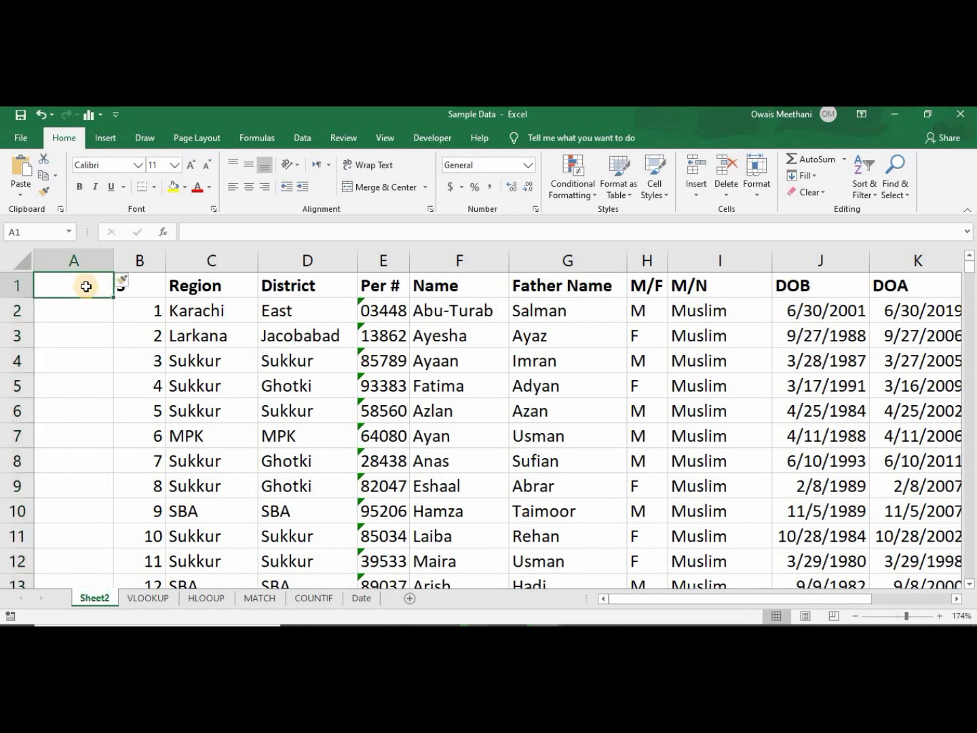
text(EXT)
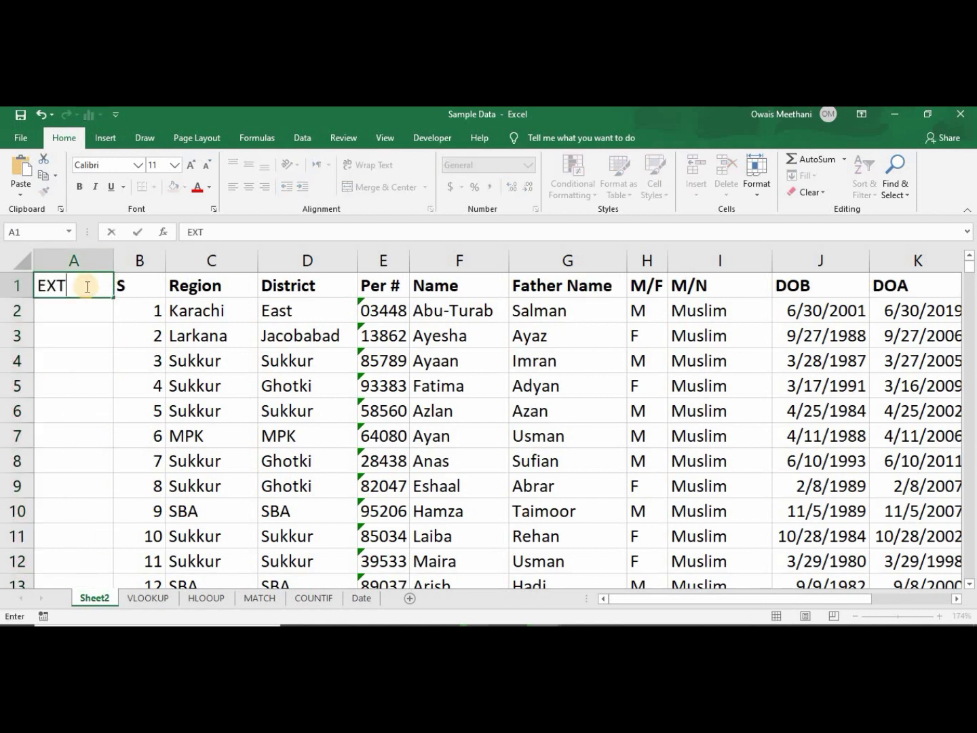
text(RA)
key(Return)
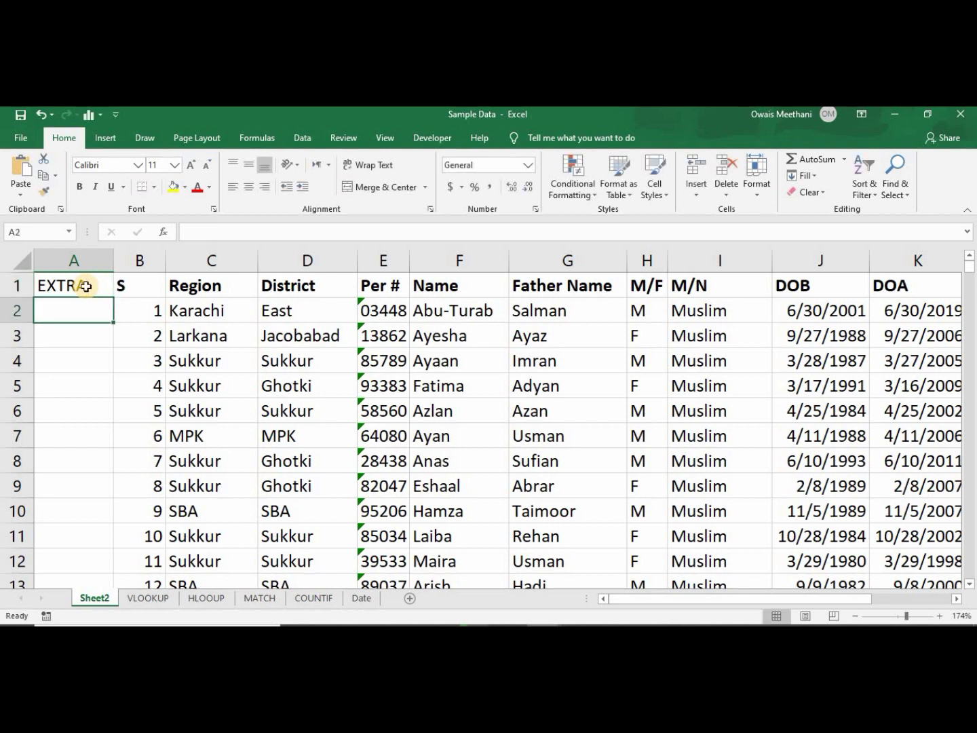
Begin a formula in A2 that joins the Per # in E2 with a COUNTIF whose range starts at E2: =E2&COUNTIF(E2.
text(=)
key(Right)
key(Right)
key(Right)
key(Right)
key(Right)
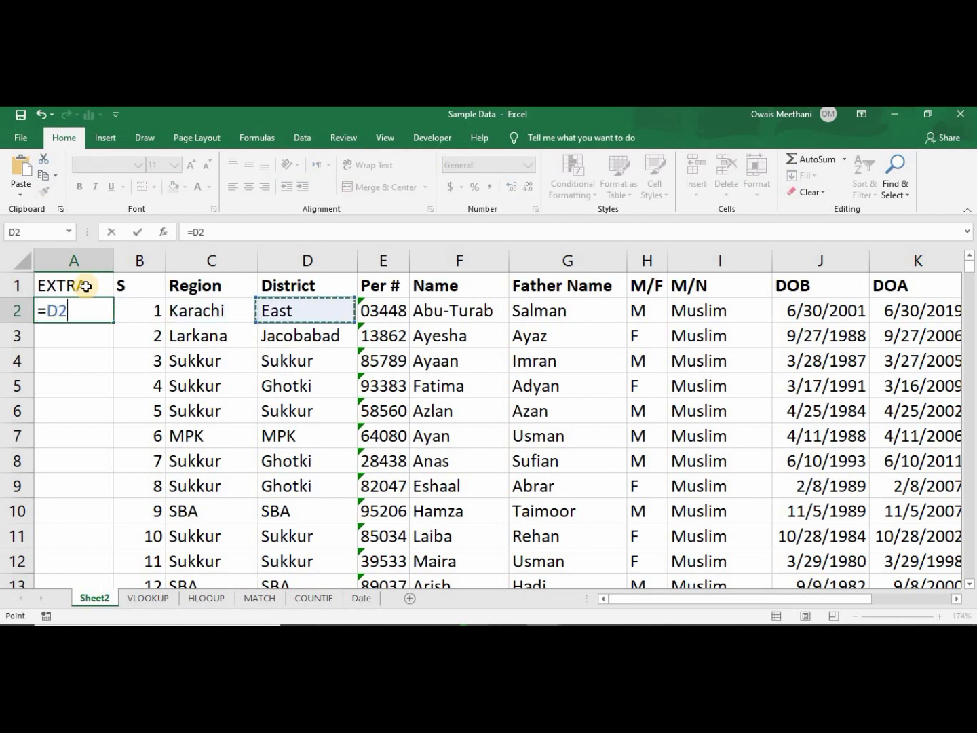
key(Left)
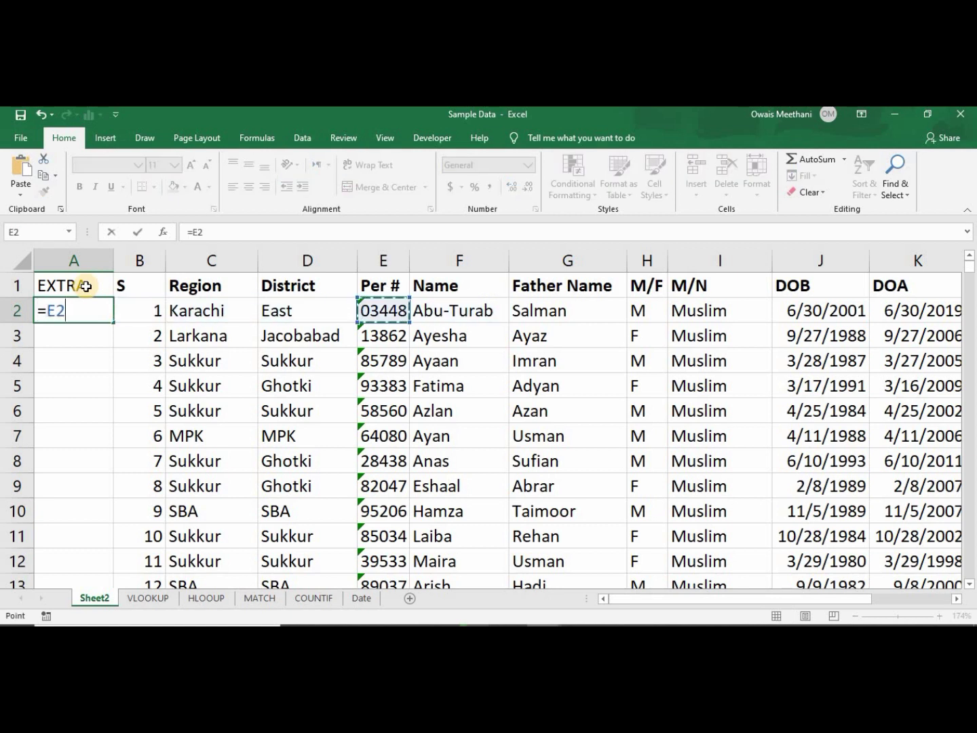
text(&COUNTIF)
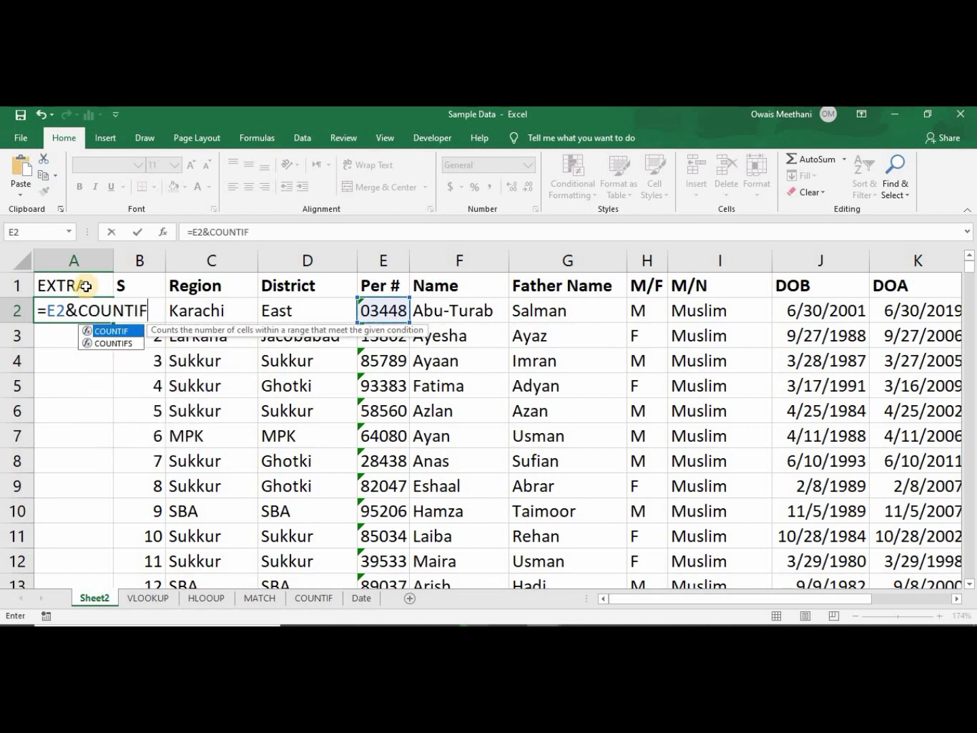
text(()
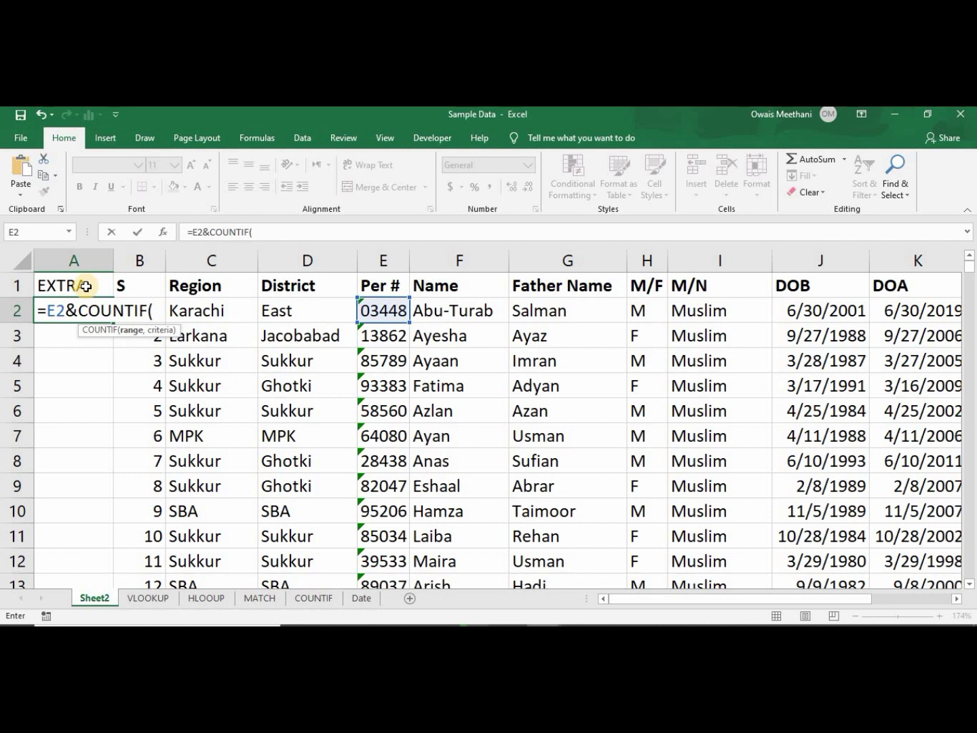
key(Right)
key(Right)
key(Right)
key(Right)
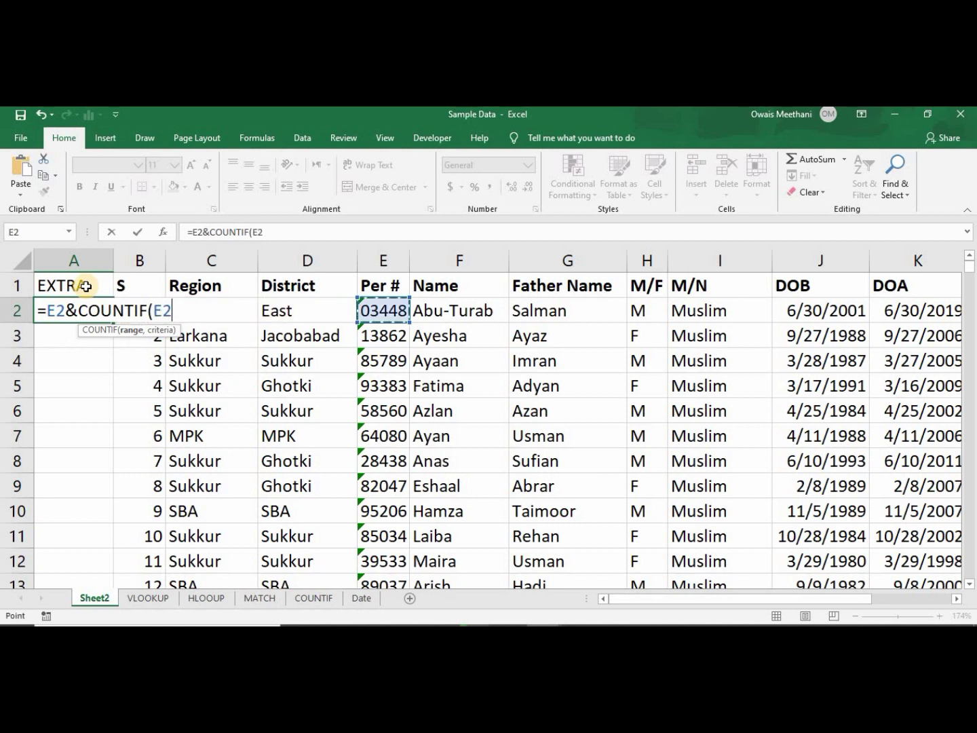
Complete the formula in A2 as =E2&COUNTIF(E2:E2,E2).
key(F8)
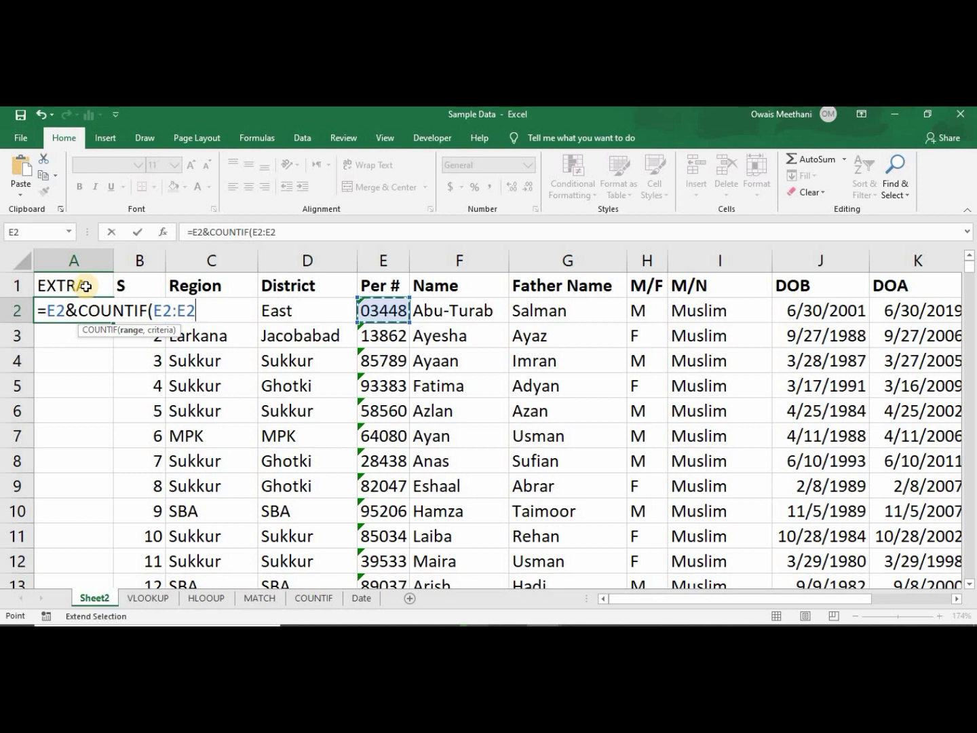
text(,)
key(Right)
key(Right)
key(Right)
key(Right)
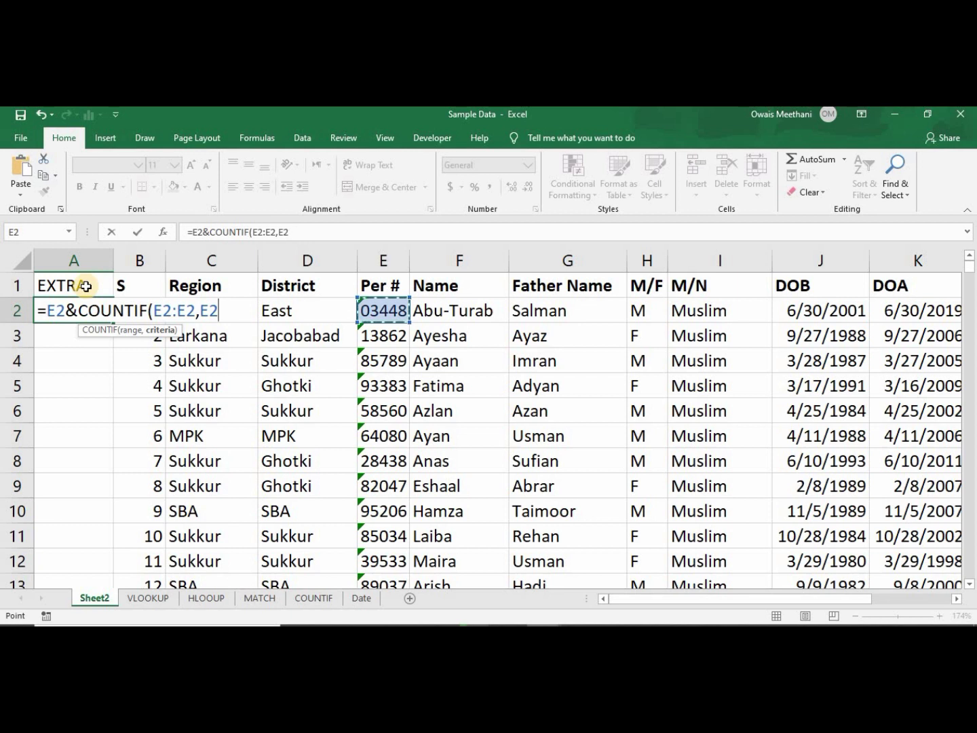
text())
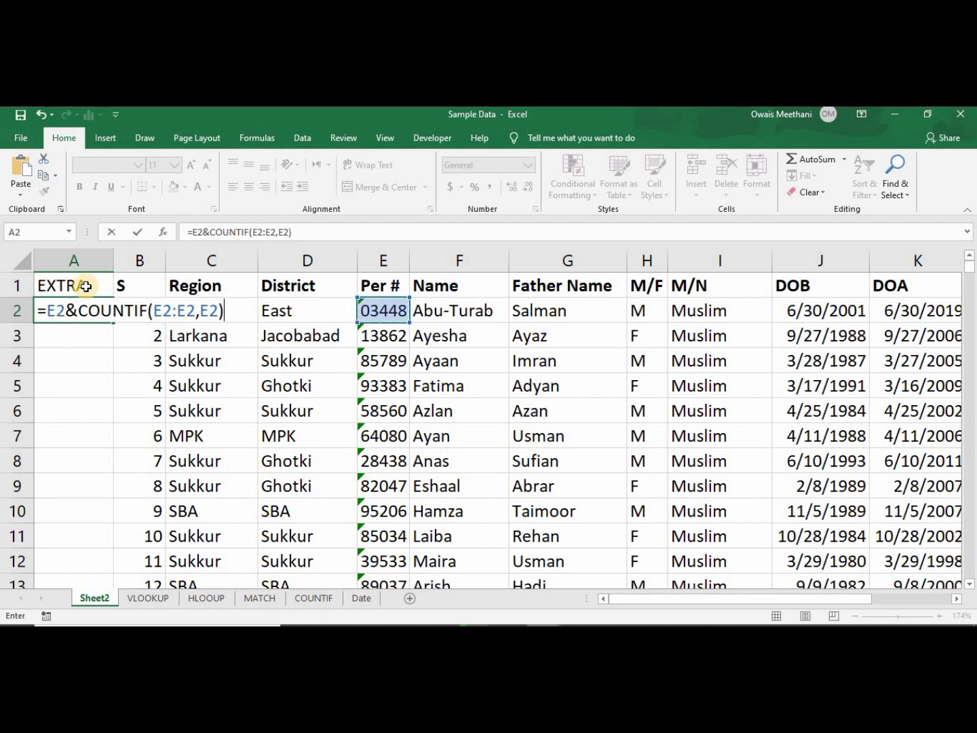
key(Return)
key(Up)
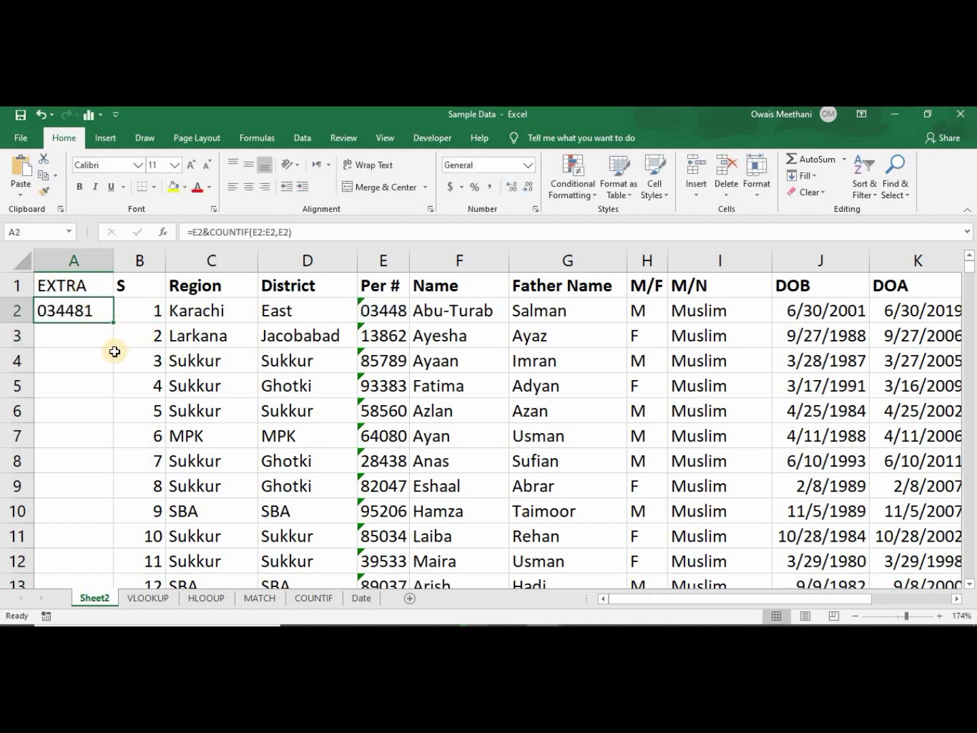
Make the COUNTIF range in A2 start at the absolute reference $E$2 and fill the formula down the EXTRA column.
key(Right)
key(Right)
key(Right)
key(Right)
key(Left)
key(Left)
key(Left)
key(Left)
key(F2)
key(Left)
key(Left)
key(Left)
key(Left)
key(Left)
key(Left)
key(Left)
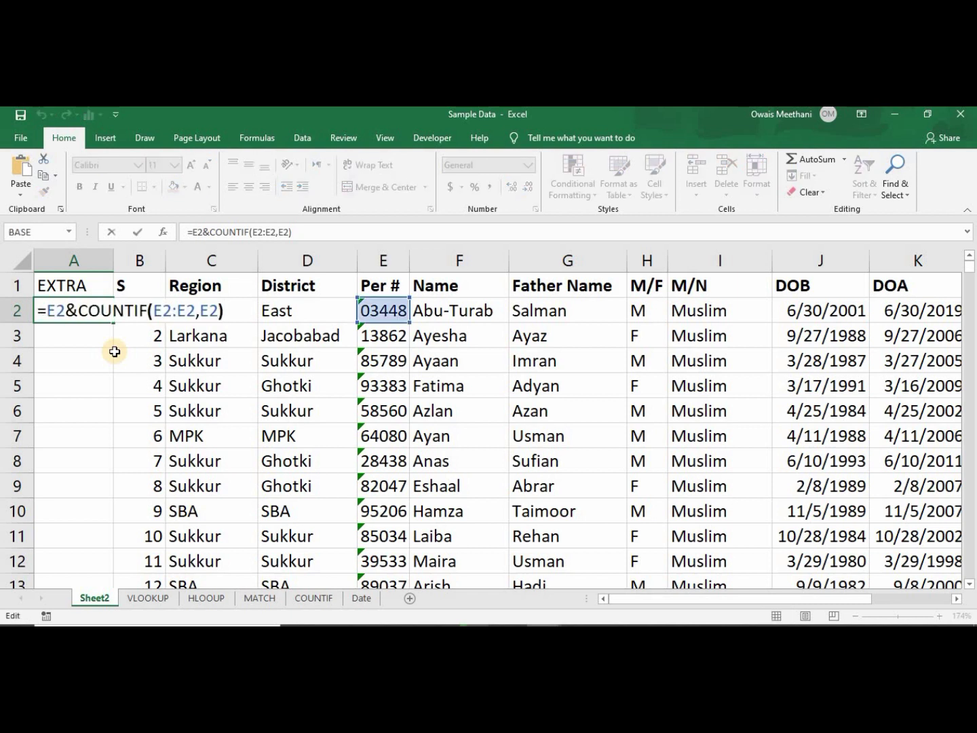
key(Left)
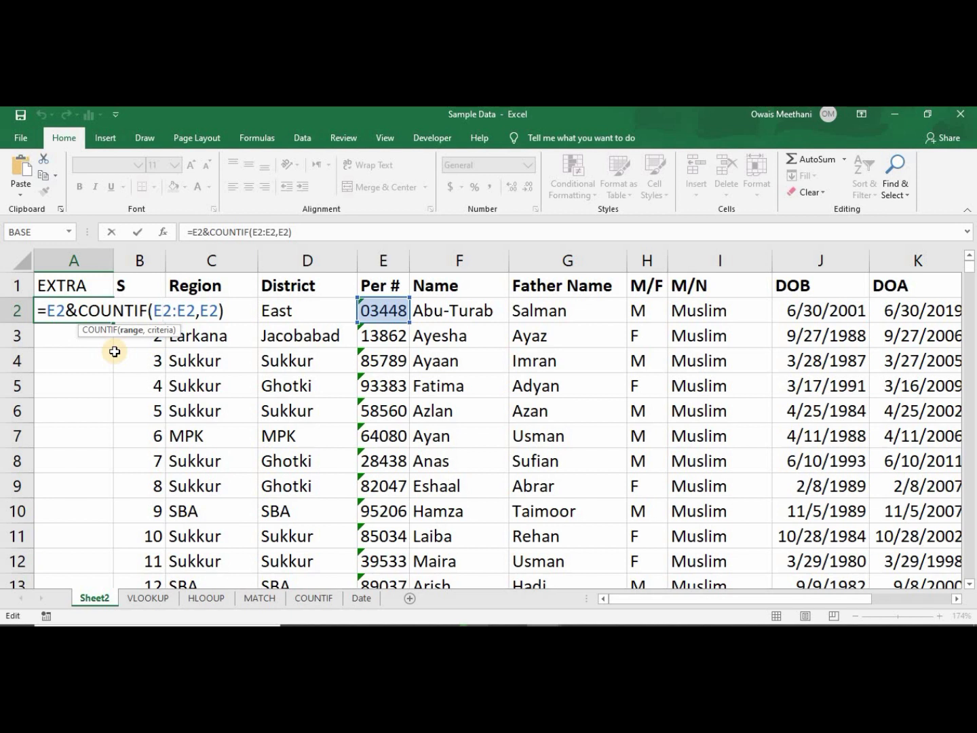
key(F4)
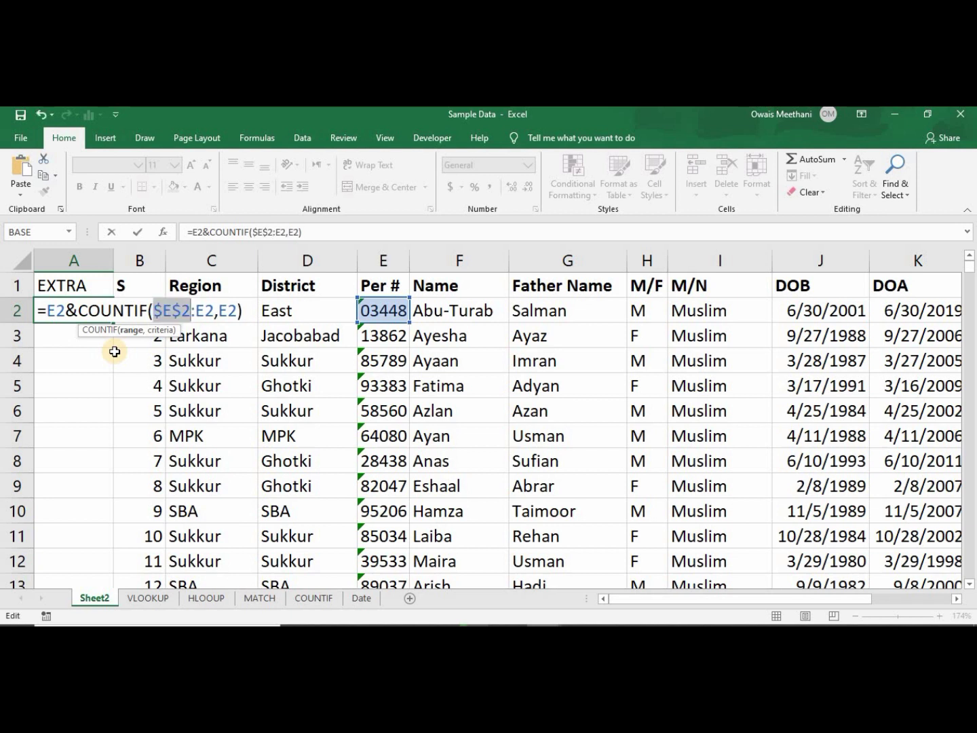
key(Return)
key(Up)
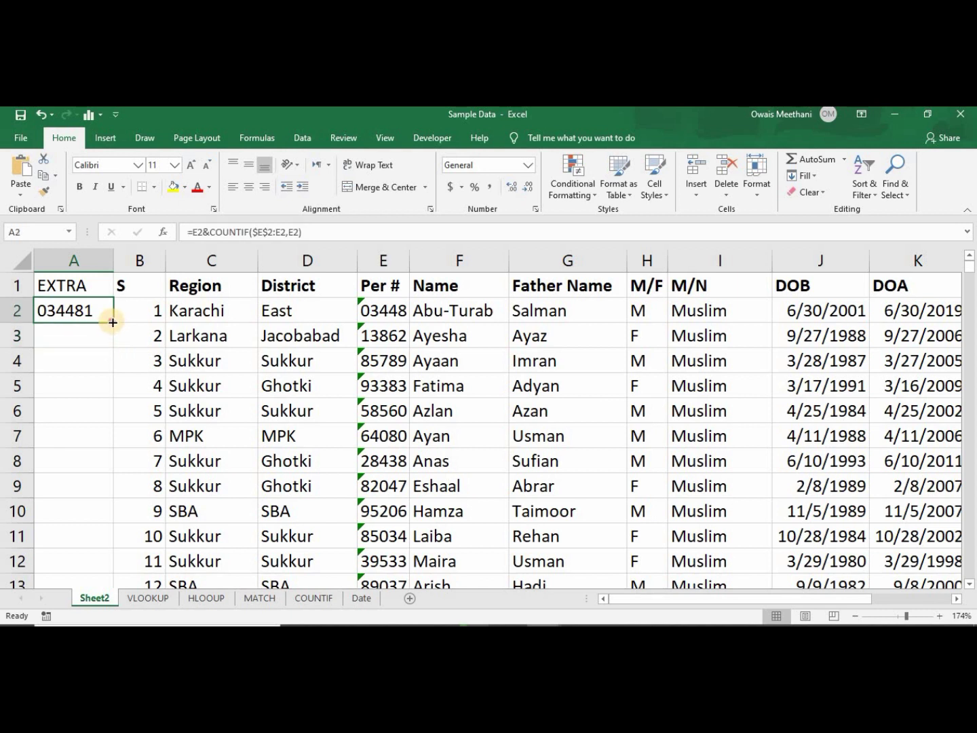
double_click(113, 322)
Inspect the filled formulas in A3 to A5 to check how the COUNTIF range expands from $E$2.
click(98, 331)
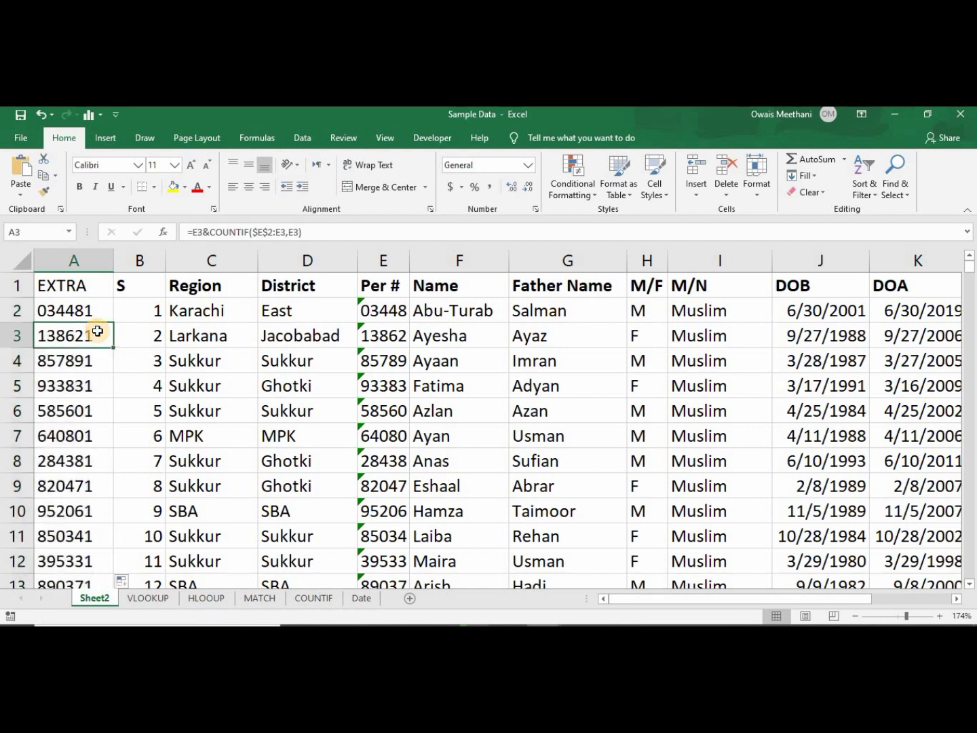
double_click(98, 331)
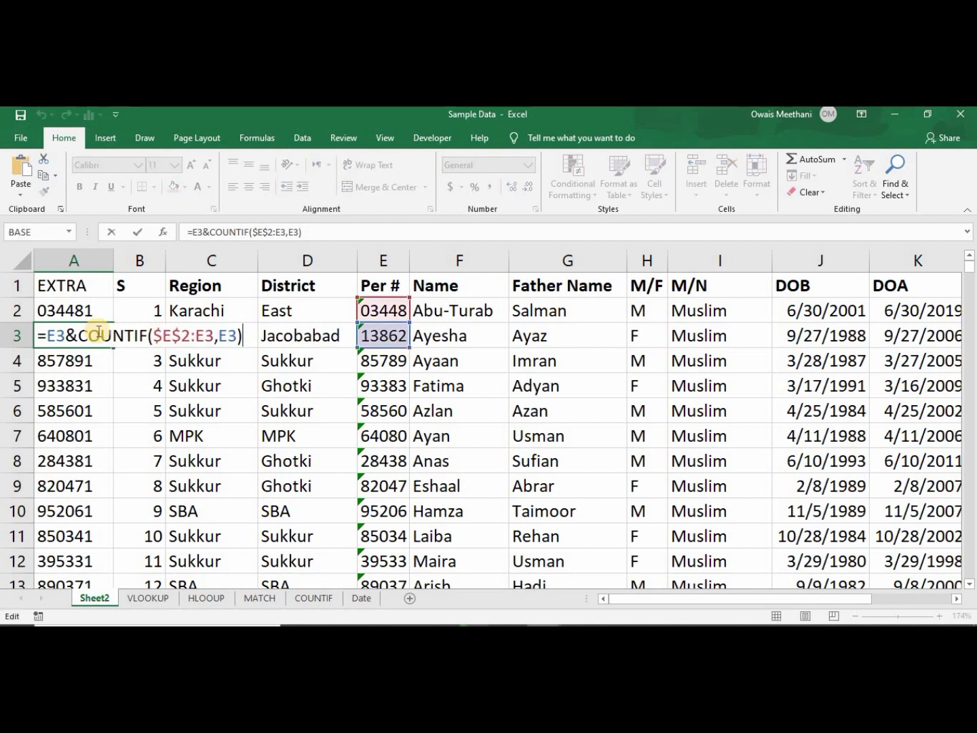
key(Return)
key(F2)
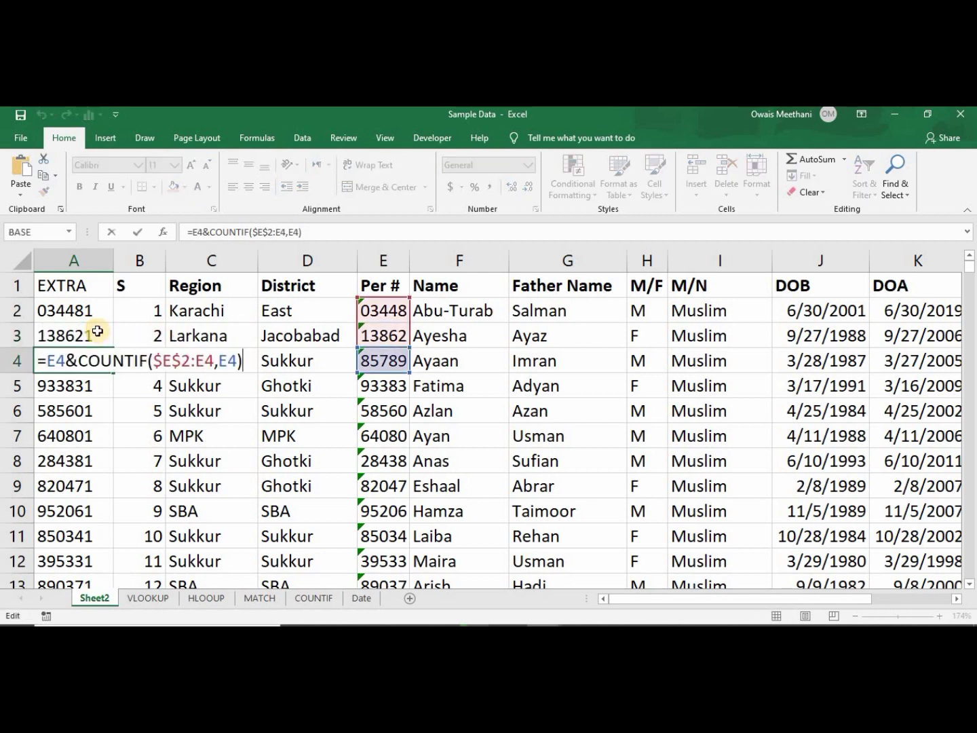
key(Return)
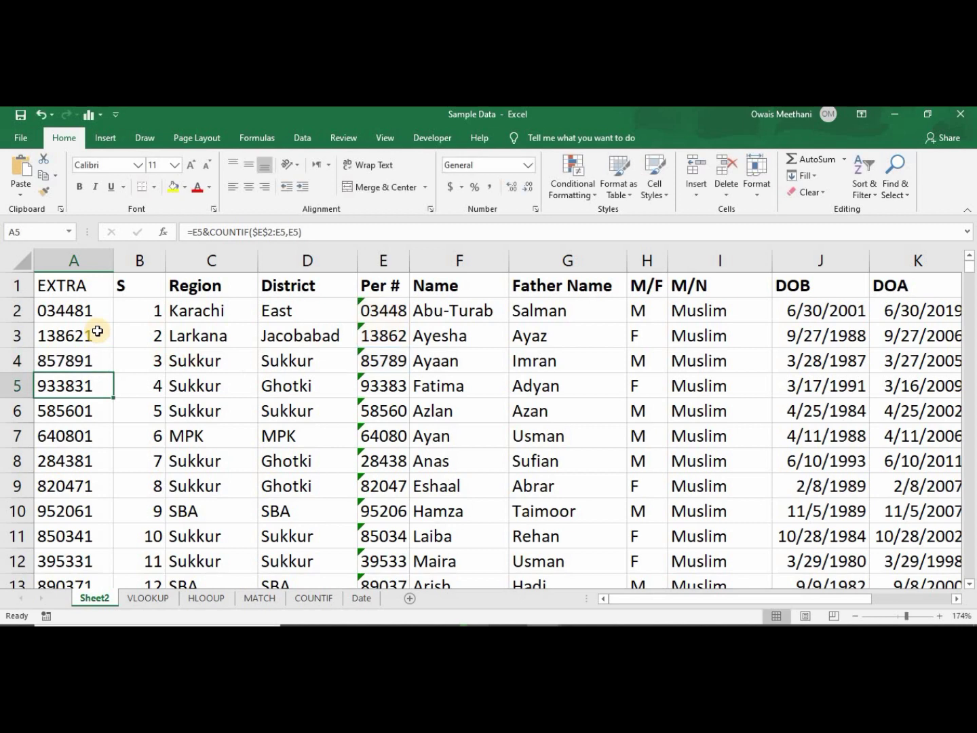
key(F2)
key(Return)
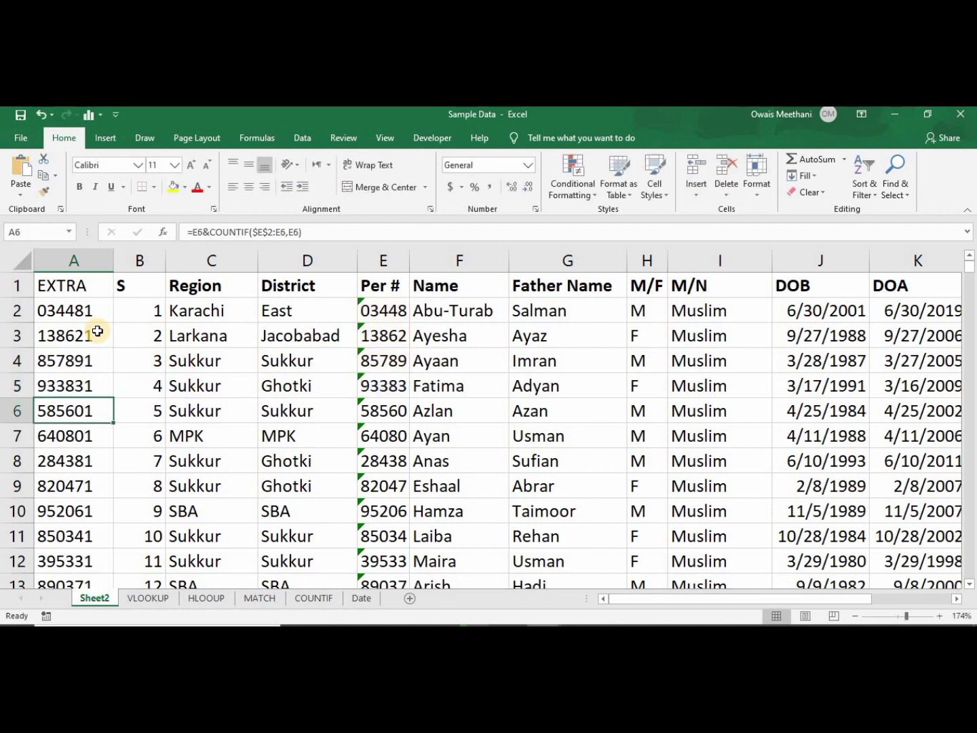
key(Up)
key(Up)
key(Up)
key(Up)
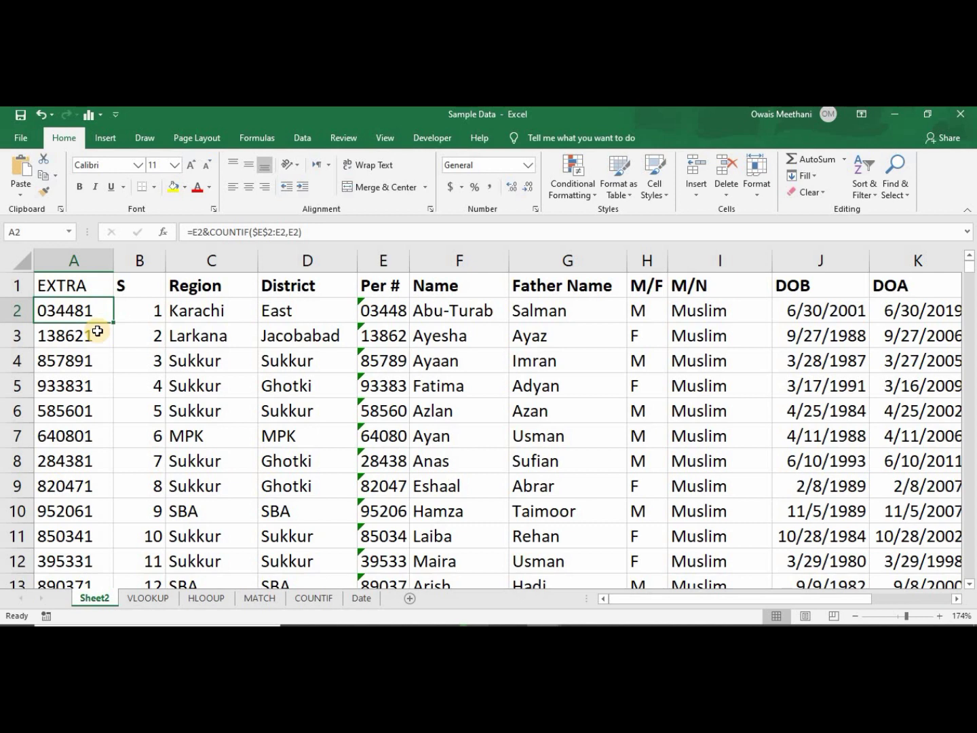
Look through the Per # values in column E from row 2 down to row 17.
key(Right)
key(Right)
key(Right)
key(Right)
key(Down)
key(Down)
key(Down)
key(Down)
key(Down)
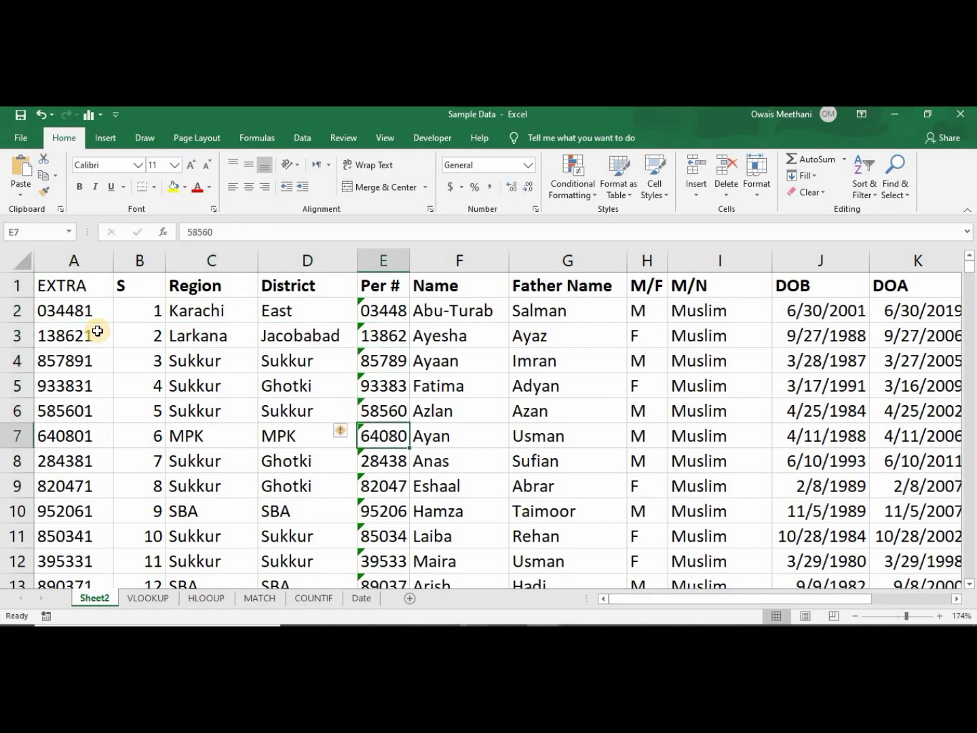
key(Down)
key(Down)
key(Down)
key(Down)
key(Down)
key(Down)
key(Down)
key(Down)
key(Down)
key(Down)
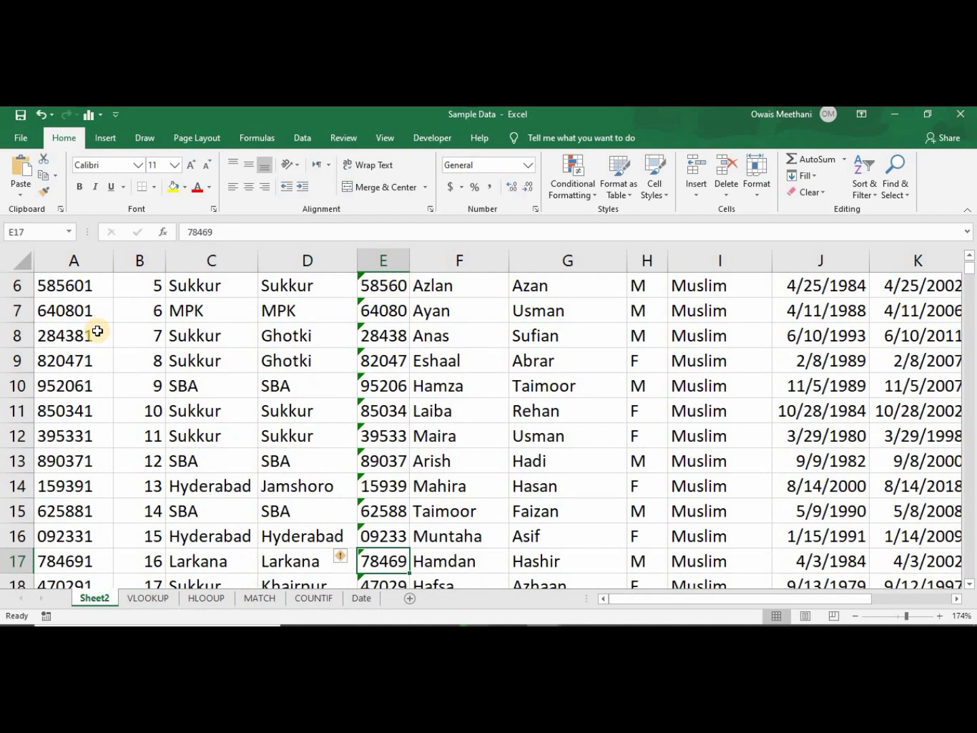
Look through the EXTRA keys in column A from about row 17 down to row 158, checking the appended occurrence numbers.
key(Left)
key(Left)
key(Left)
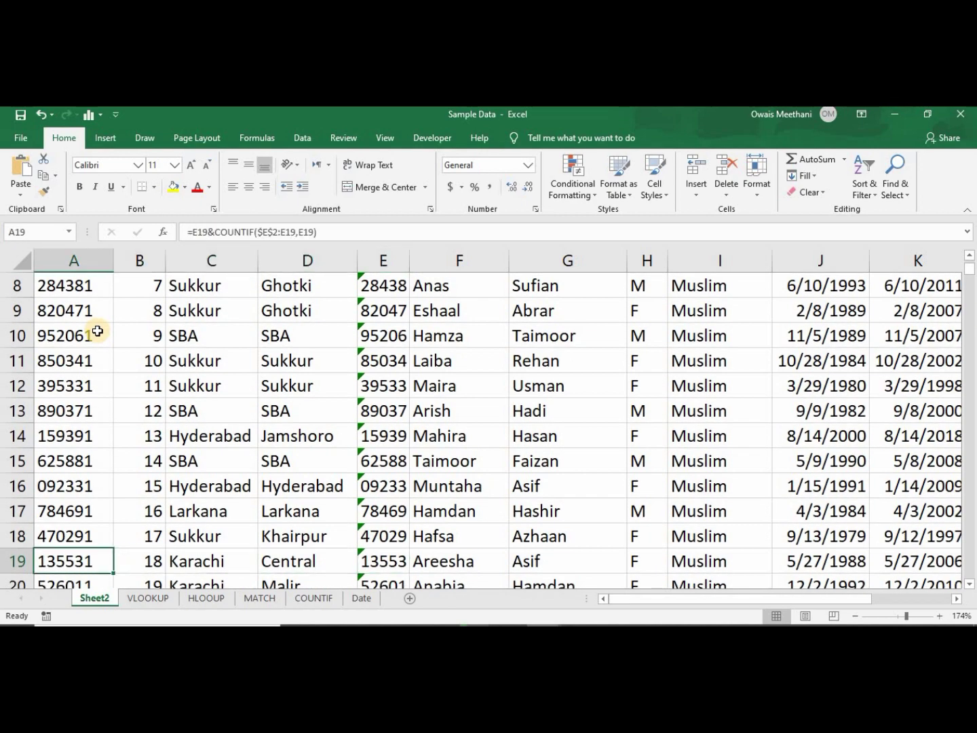
key(Down)
key(Down)
key(Down)
key(Down)
key(Down)
key(Down)
key(Down)
key(Down)
key(Down)
key(Down)
key(Down)
key(Down)
key(Down)
key(Down)
key(Down)
key(Down)
key(Down)
key(Down)
key(Down)
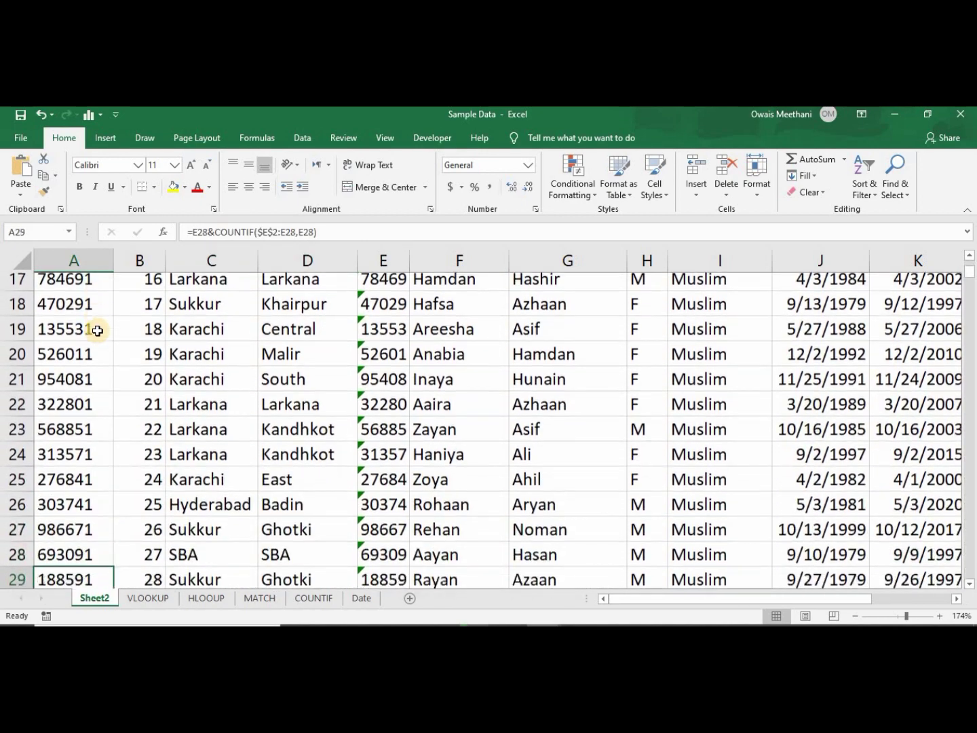
key(Down)
key(Down)
key(Down)
key(Down)
key(Down)
key(Down)
key(Down)
key(Down)
key(Down)
key(Down)
key(Down)
key(Down)
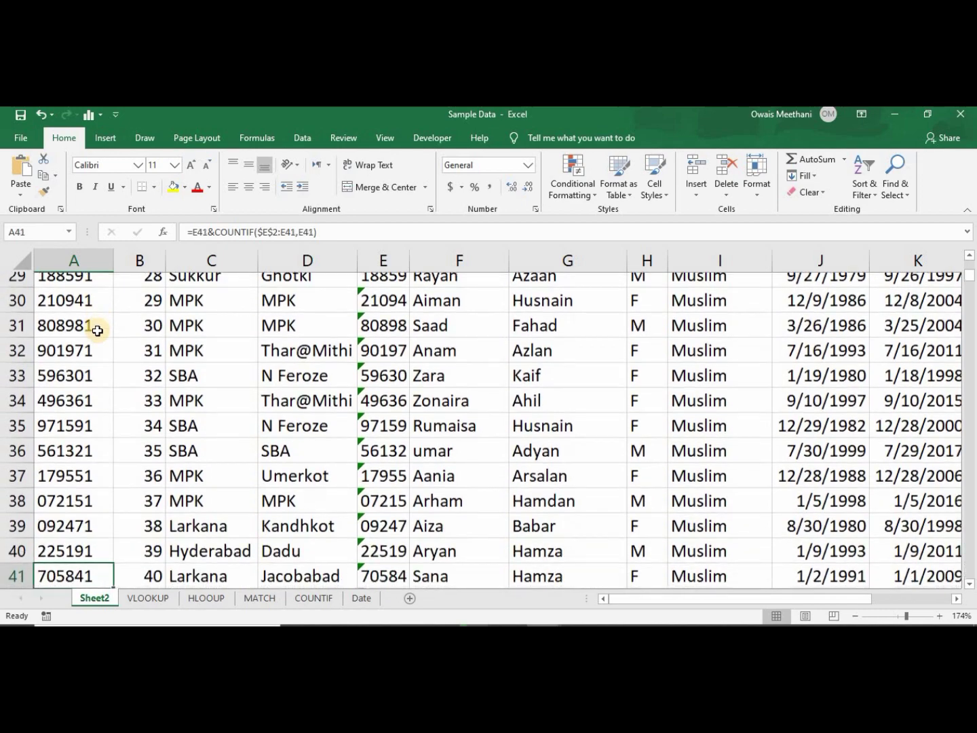
key(Down)
key(Down)
key(Down)
key(Down)
key(Down)
key(Down)
key(Down)
key(Down)
key(Down)
key(Down)
key(Down)
key(Down)
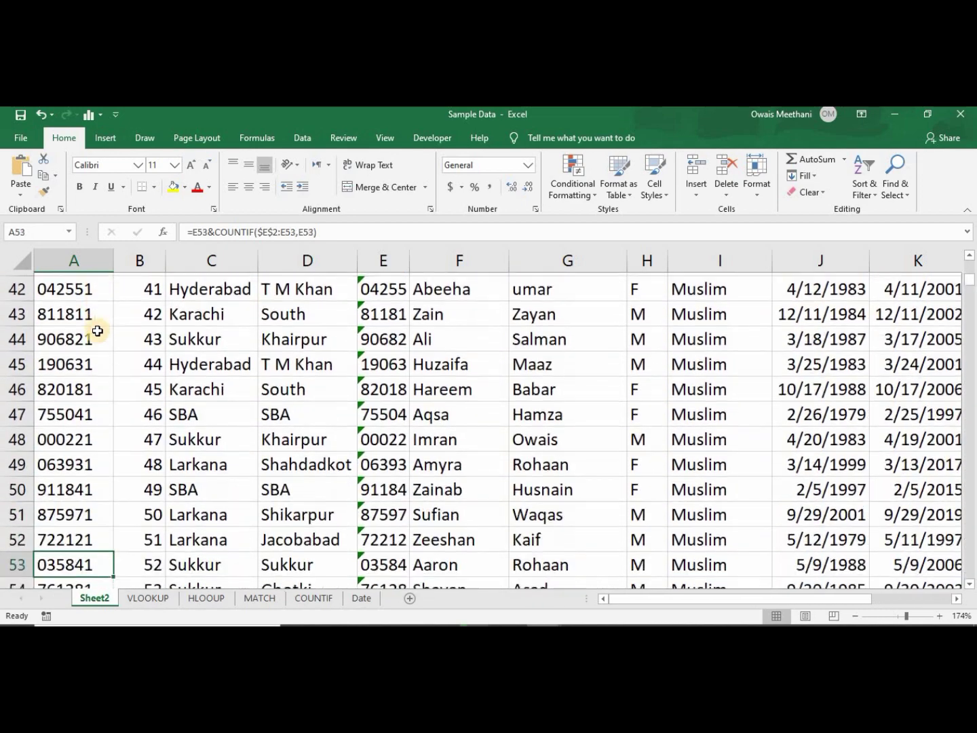
key(Down)
key(Down)
key(Down)
key(Down)
key(Down)
key(Down)
key(Down)
key(Down)
key(Down)
key(Down)
key(Down)
key(Down)
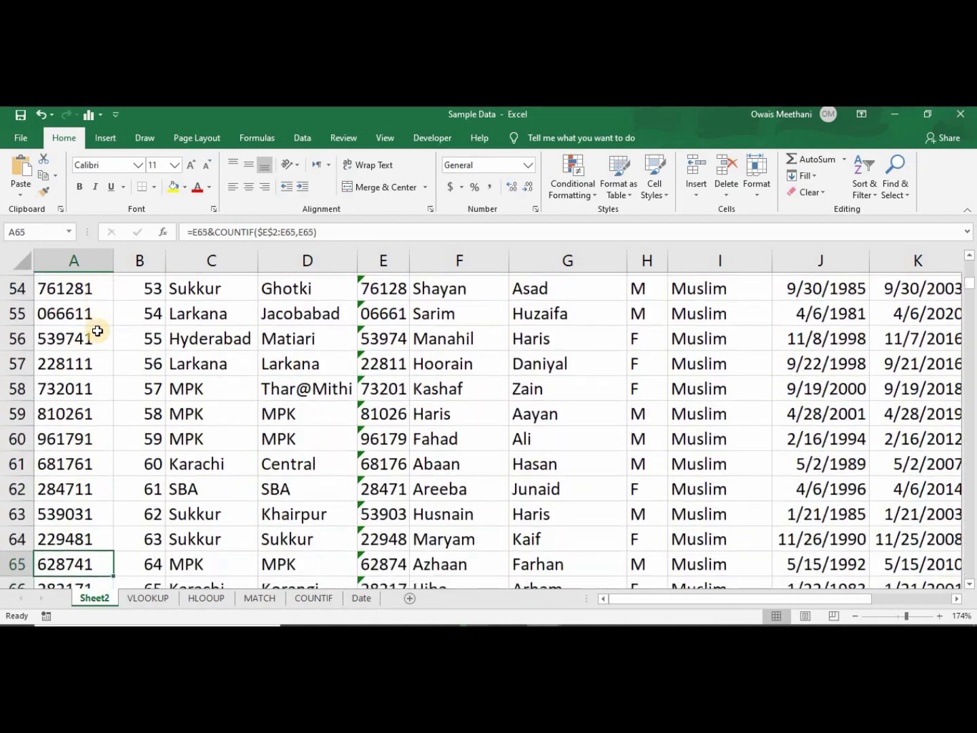
key(Down)
key(Down)
key(Down)
key(Down)
key(Down)
key(Down)
key(Down)
key(Down)
key(Down)
key(Down)
key(Down)
key(Down)
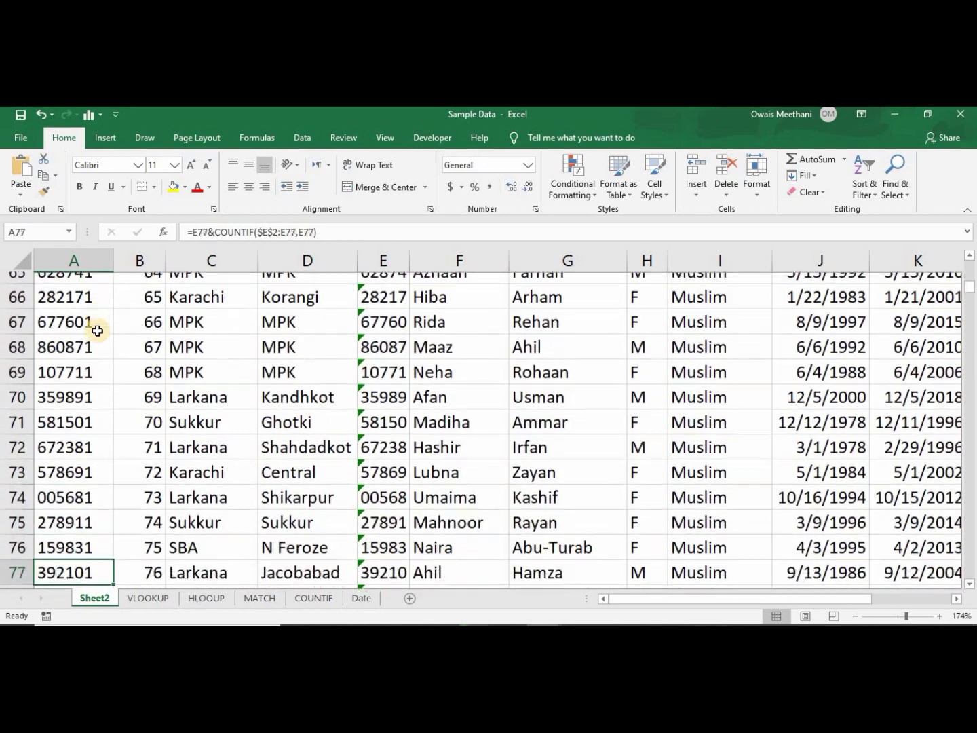
key(Down)
key(Down)
key(Down)
key(Down)
key(Down)
key(Down)
key(Down)
key(Down)
key(Down)
key(Down)
key(Down)
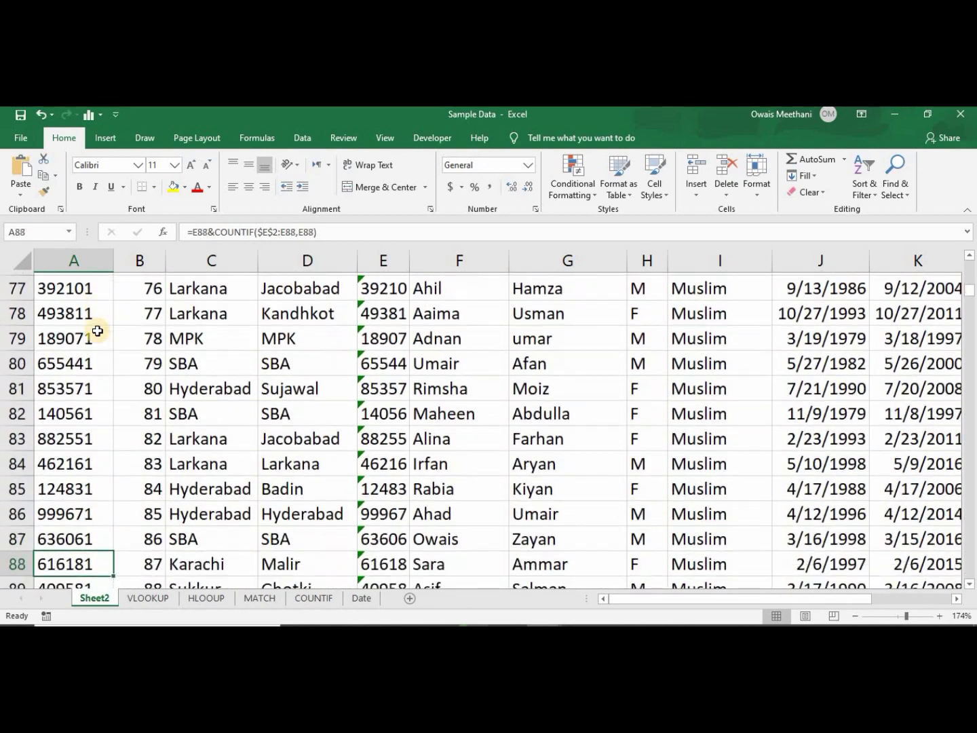
key(Down)
key(Down)
key(Down)
key(Down)
key(Down)
key(Down)
key(Down)
key(Down)
key(Down)
key(Down)
key(Down)
key(Down)
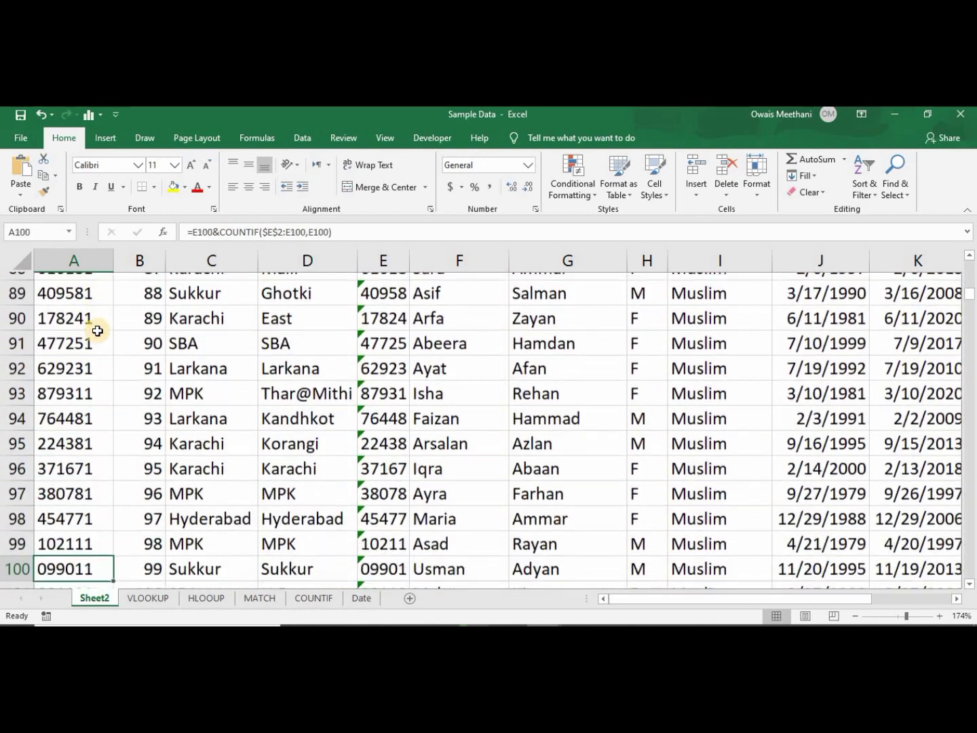
key(Down)
key(Down)
key(Down)
key(Down)
key(Down)
key(Down)
key(Down)
key(Down)
key(Down)
key(Down)
key(Down)
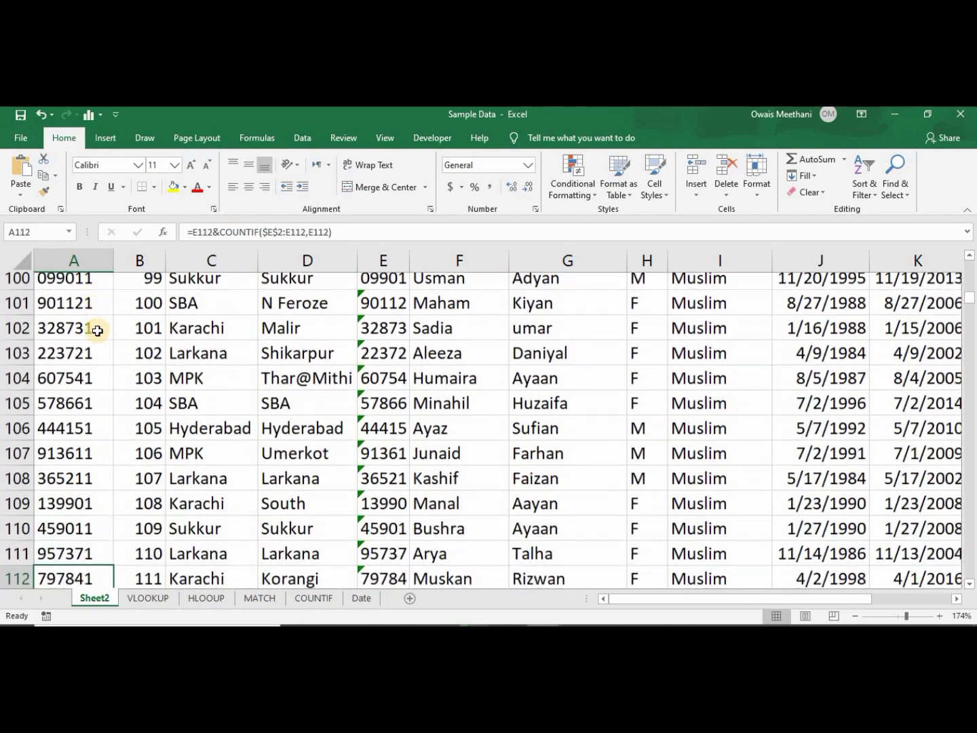
key(Down)
key(Down)
key(Down)
key(Down)
key(Down)
key(Down)
key(Down)
key(Down)
key(Down)
key(Down)
key(Down)
key(Down)
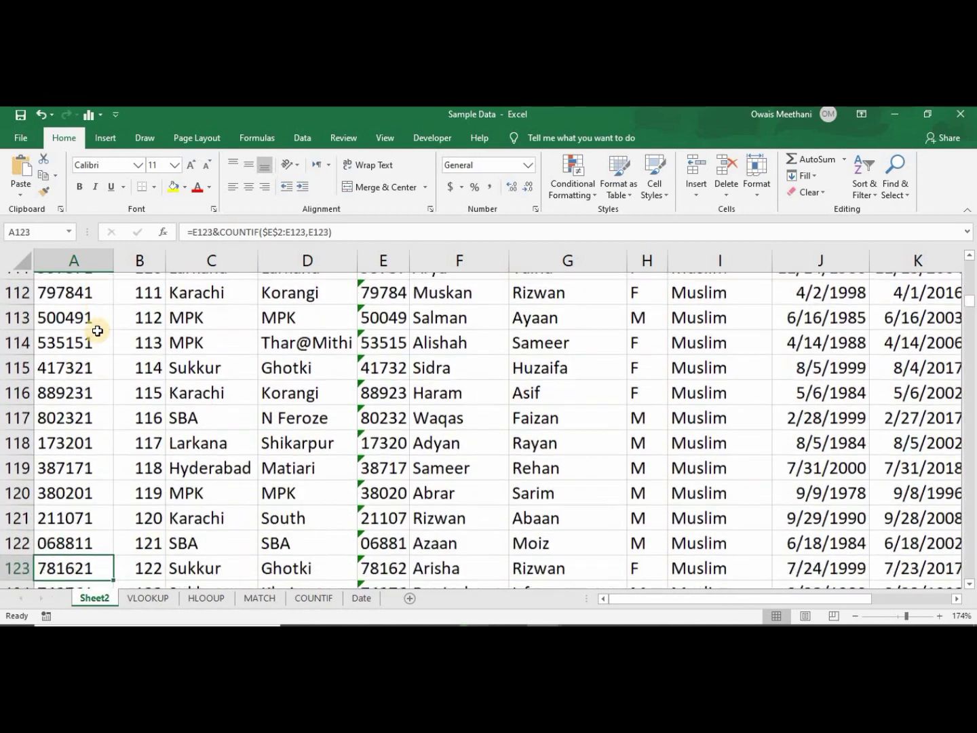
key(Down)
key(Down)
key(Down)
key(Down)
key(Down)
key(Down)
key(Down)
key(Down)
key(Down)
key(Down)
key(Down)
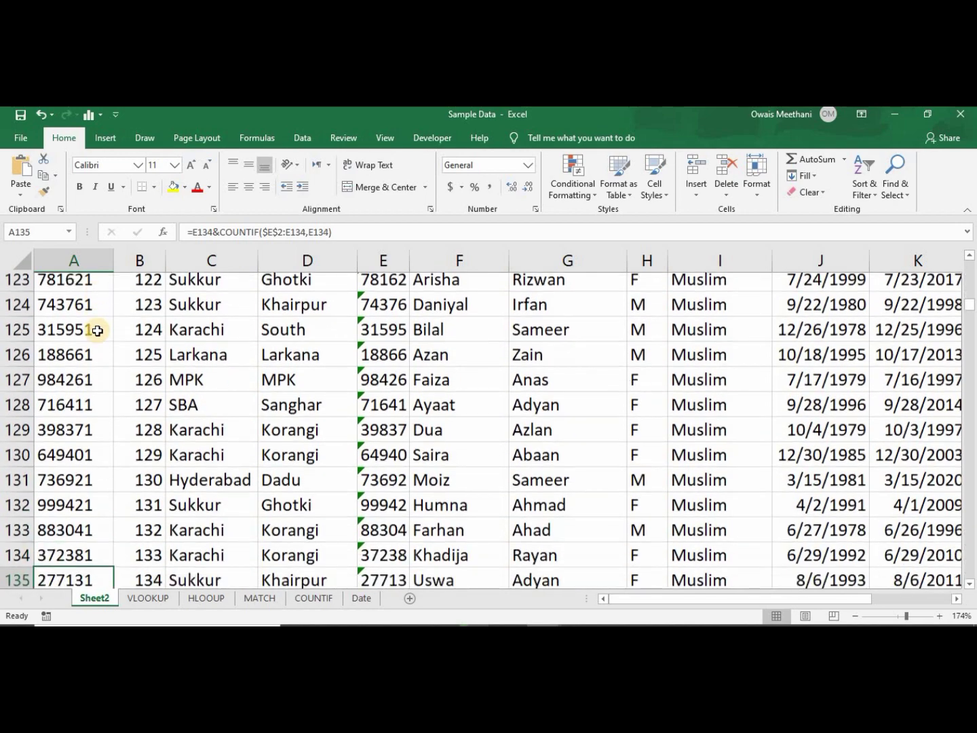
key(Down)
key(Down)
key(Down)
key(Down)
key(Down)
key(Down)
key(Down)
key(Down)
key(Down)
key(Down)
key(Down)
key(Down)
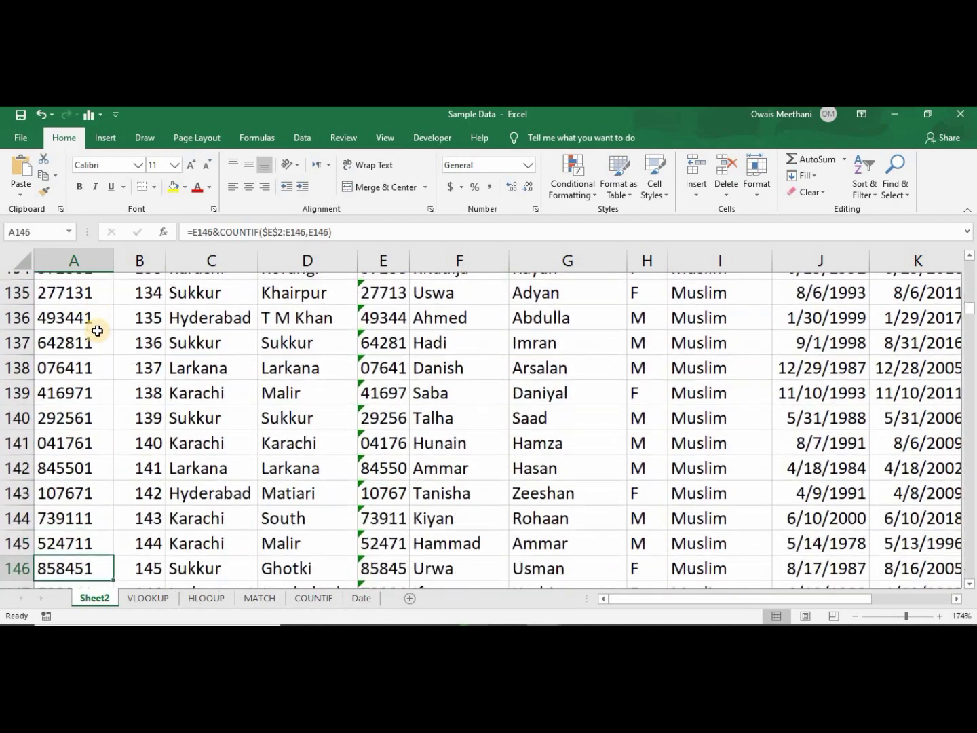
key(Down)
key(Down)
key(Down)
key(Down)
key(Down)
key(Down)
key(Down)
key(Down)
key(Down)
key(Down)
key(Down)
key(Down)
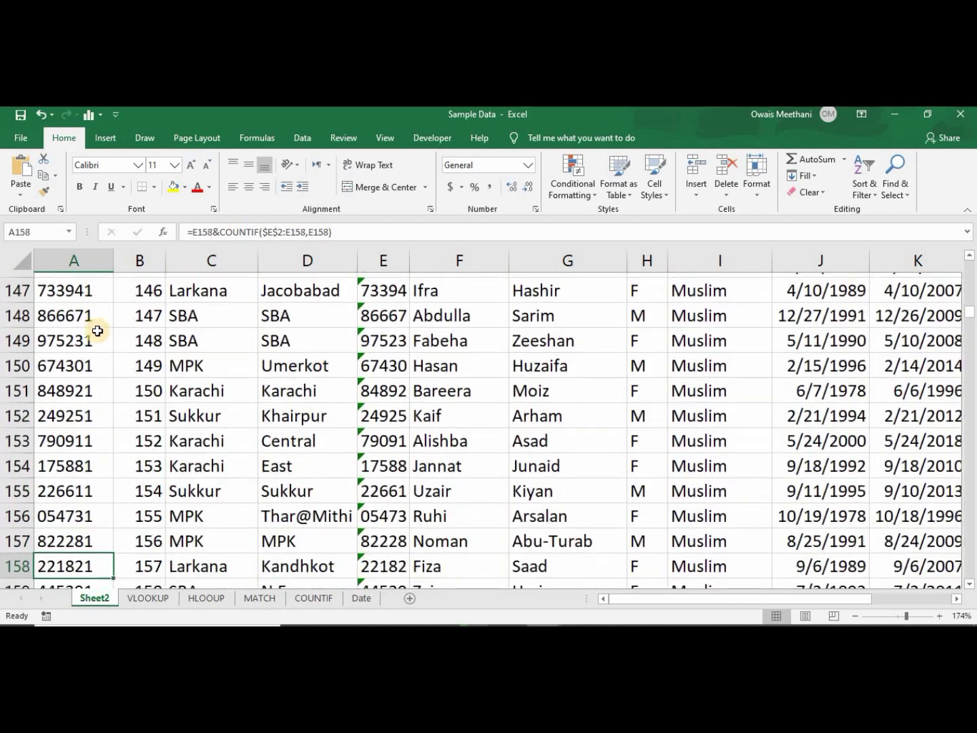
Look through the EXTRA keys in column A from row 158 down to about row 358 for a repeated Per #, ending at A355.
key(Down)
key(Down)
key(Down)
key(Down)
key(Down)
key(Down)
key(Down)
key(Down)
key(Down)
key(Down)
key(Down)
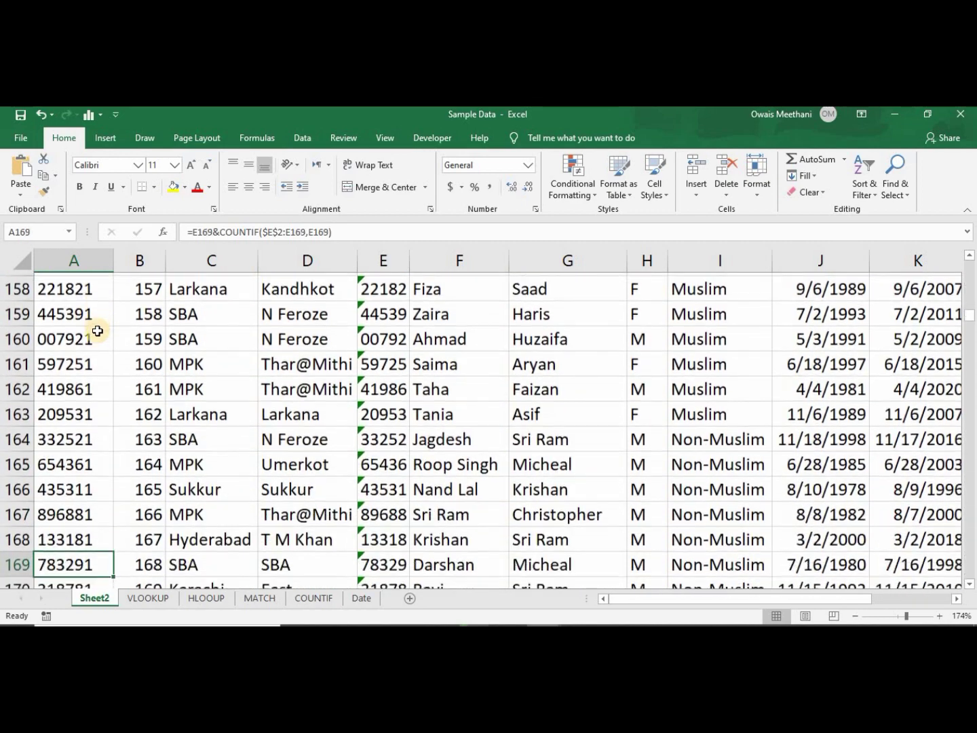
key(Down)
key(Down)
key(Down)
key(Down)
key(Down)
key(Down)
key(Down)
key(Down)
key(Down)
key(Down)
key(Down)
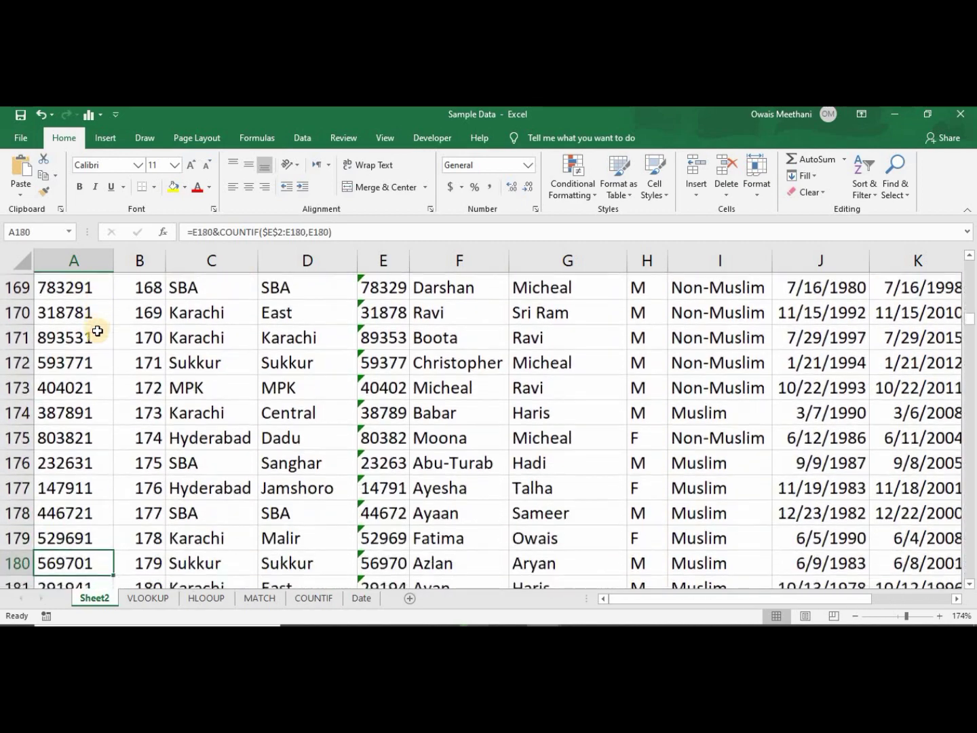
key(Down)
key(Down)
key(Down)
key(Down)
key(Down)
key(Down)
key(Down)
key(Down)
key(Down)
key(Down)
key(Down)
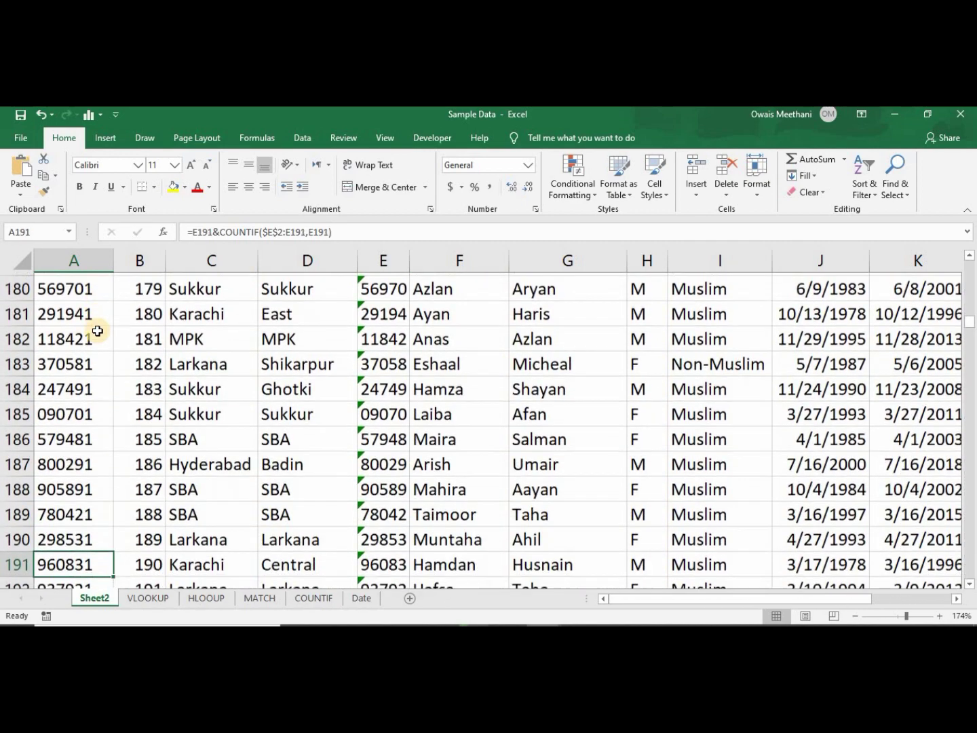
key(Down)
key(Down)
key(Down)
key(Down)
key(Down)
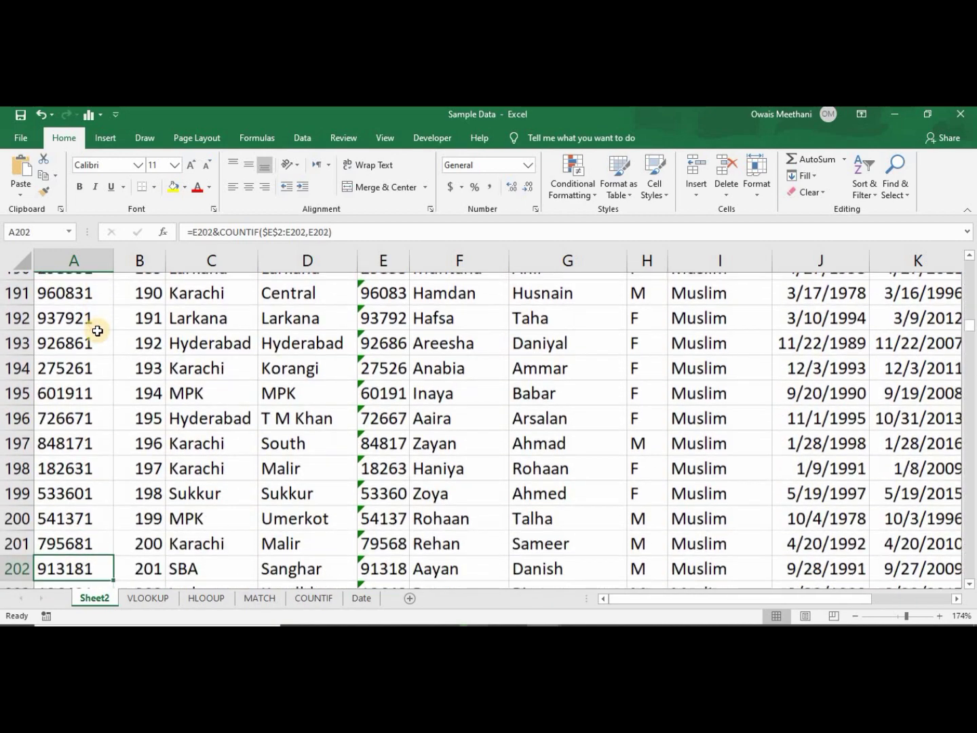
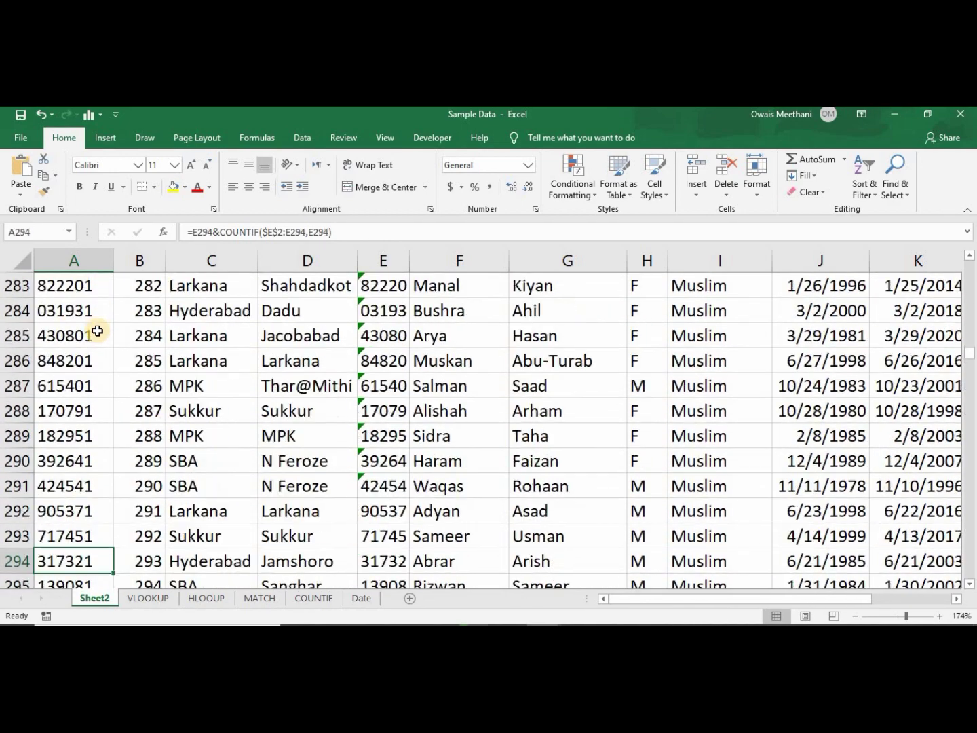
key(Down)
key(Down)
key(Down)
key(Down)
key(Down)
key(Down)
key(Down)
key(Down)
key(Down)
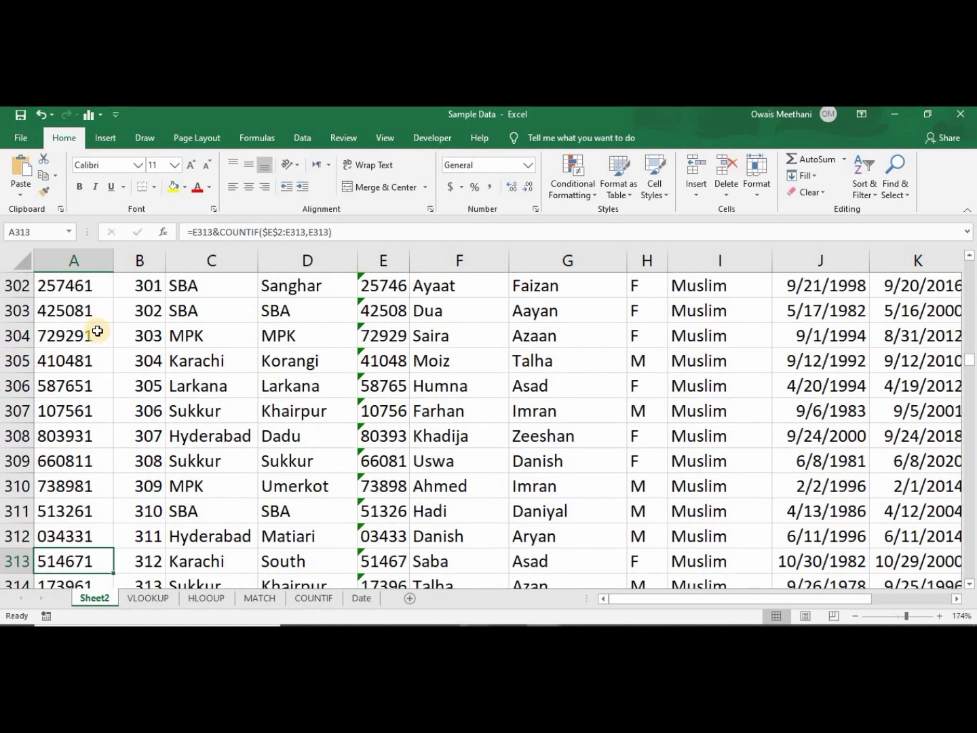
key(Down)
key(Down)
key(Down)
key(Down)
key(Down)
key(Down)
key(Down)
key(Down)
key(Down)
key(Down)
key(Down)
key(Down)
key(Down)
key(Down)
key(Down)
key(Down)
key(Down)
key(Down)
key(Down)
key(Down)
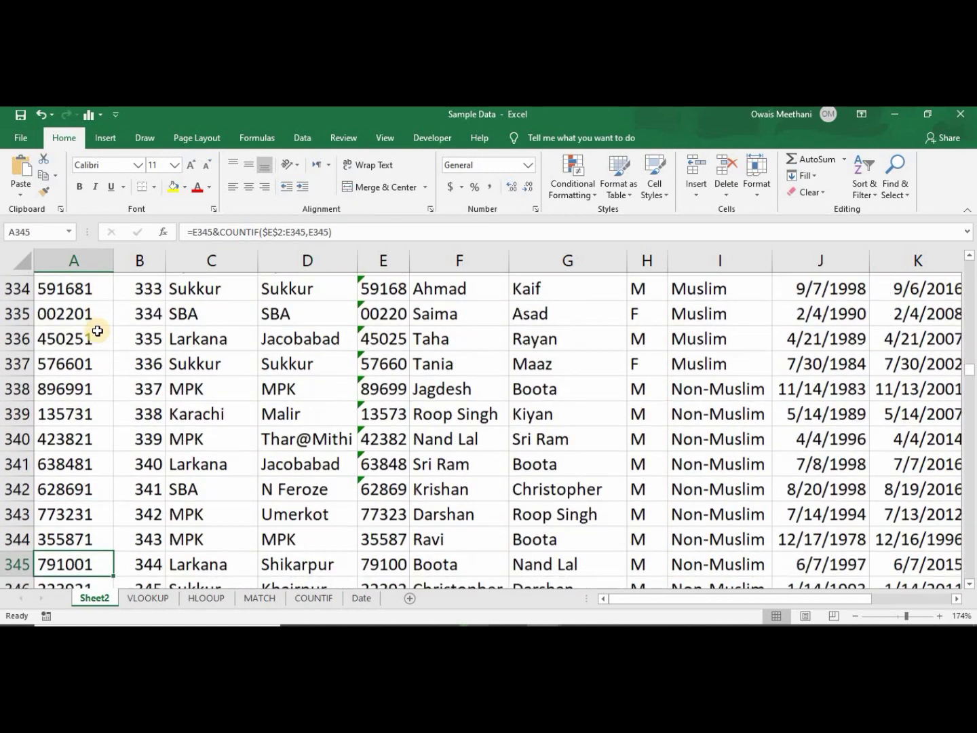
key(Down)
key(Down)
key(Down)
key(Down)
key(Down)
key(Down)
key(Down)
key(Down)
key(Down)
key(Down)
key(Down)
key(Down)
key(Down)
key(Down)
key(Up)
key(Up)
key(Up)
key(Up)
key(Up)
key(Up)
key(Up)
key(Up)
key(Up)
key(Up)
key(Up)
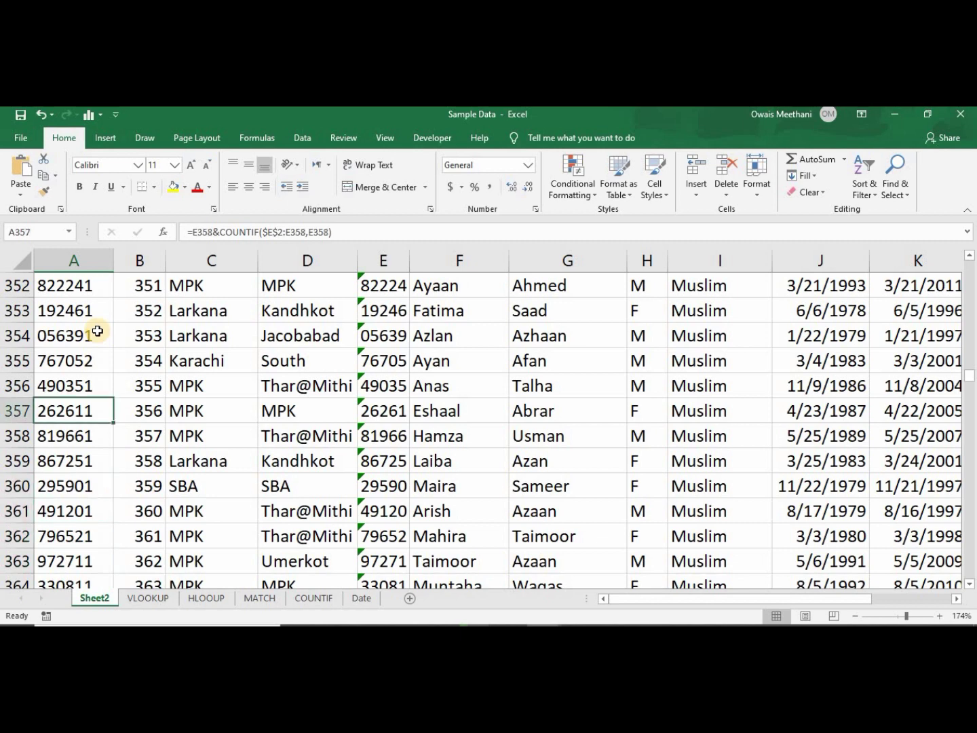
key(Down)
key(Down)
key(Down)
key(Down)
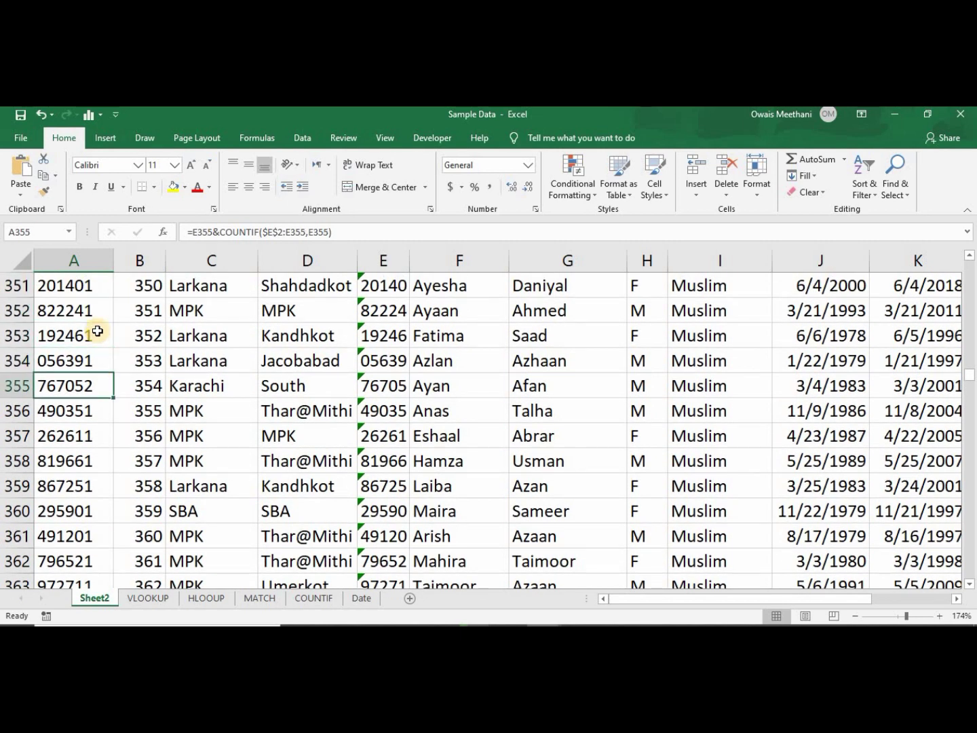
Compare the EXTRA key in A355 with the Per # in the same row.
key(Right)
key(Right)
key(Right)
key(Right)
key(Right)
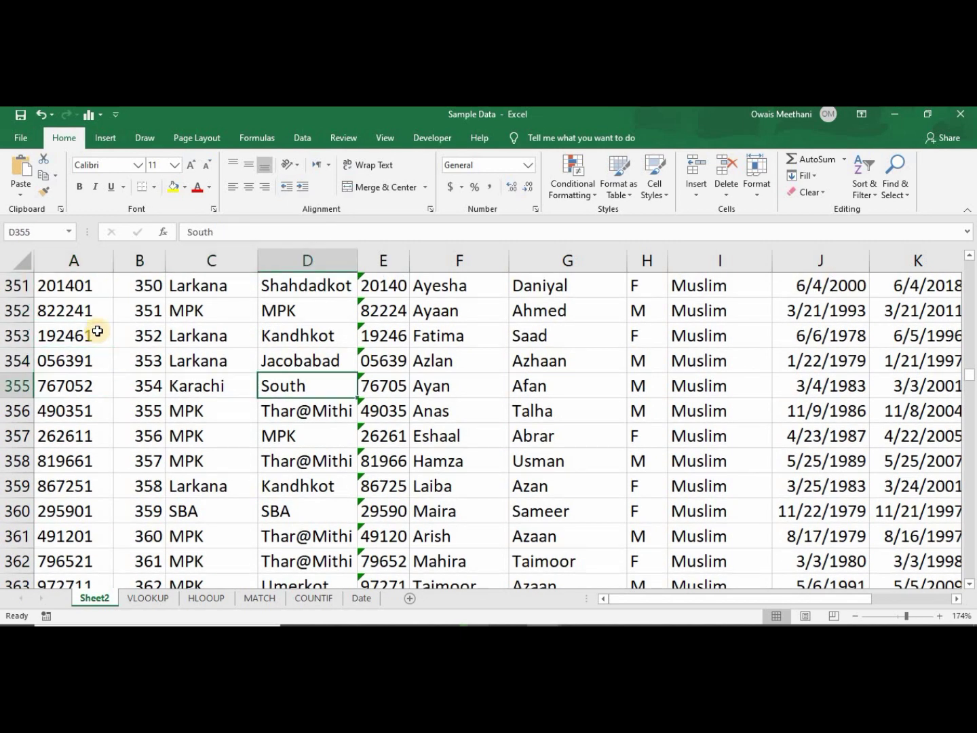
key(Left)
key(Left)
key(Left)
key(Left)
key(Left)
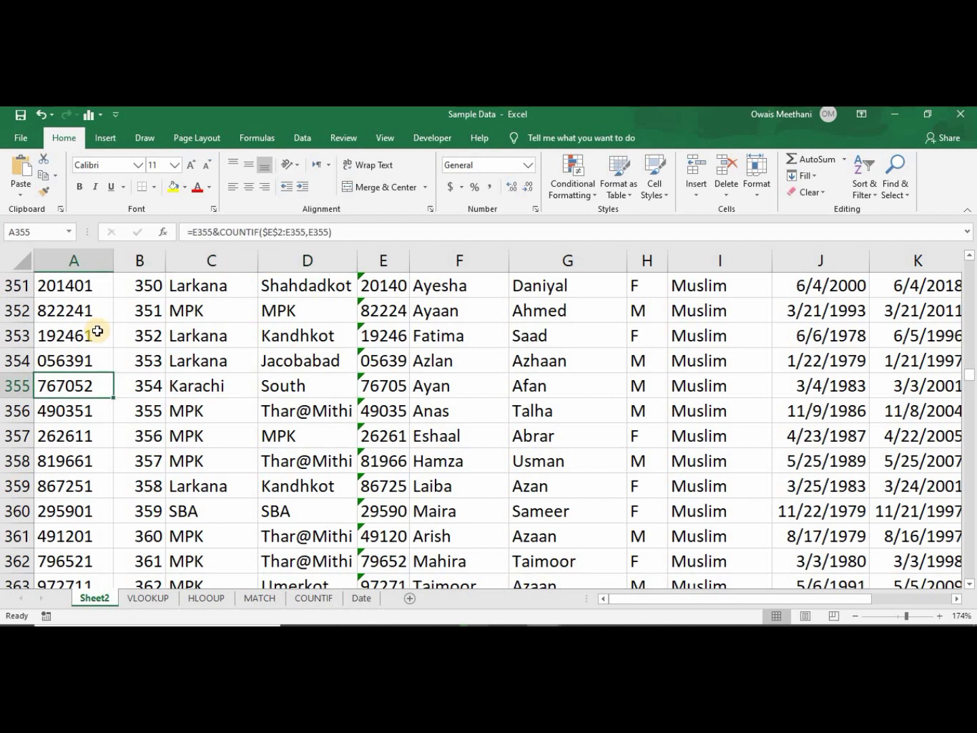
Search Sheet2 for the Per # of row 355 and go to its other occurrence in column E.
key(ctrl+f)
text(76705)
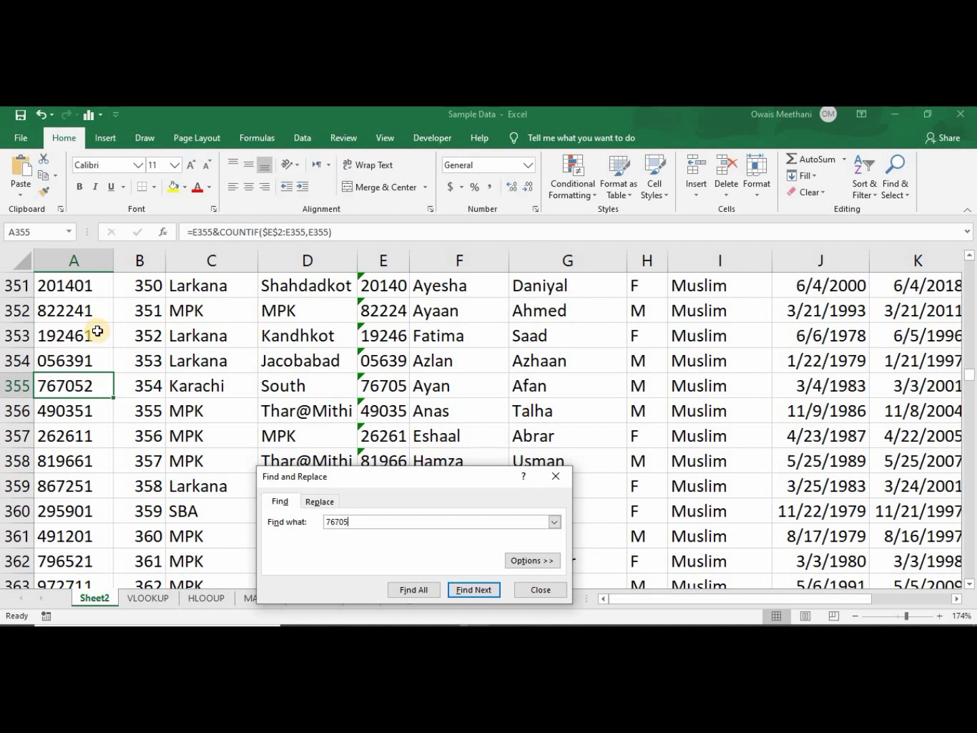
key(Return)
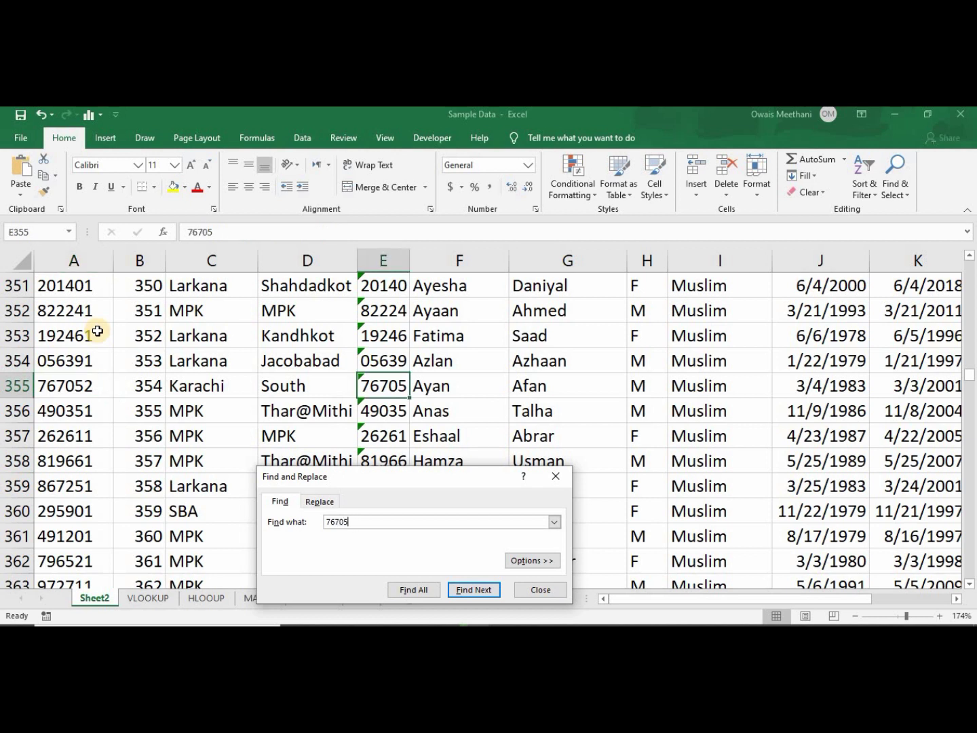
key(Return)
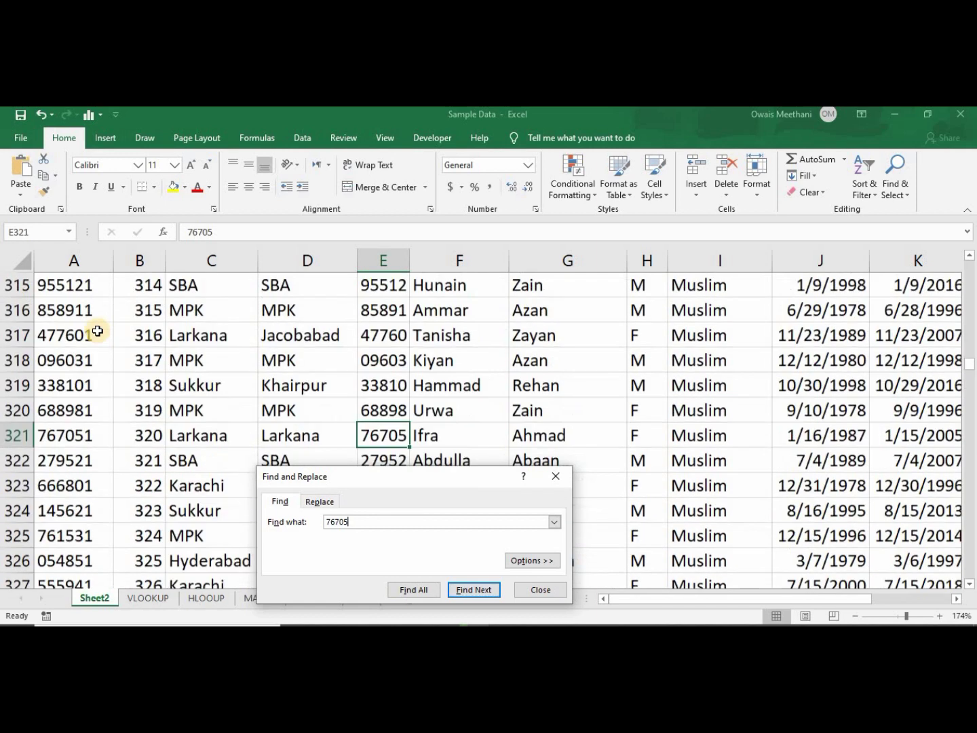
click(558, 478)
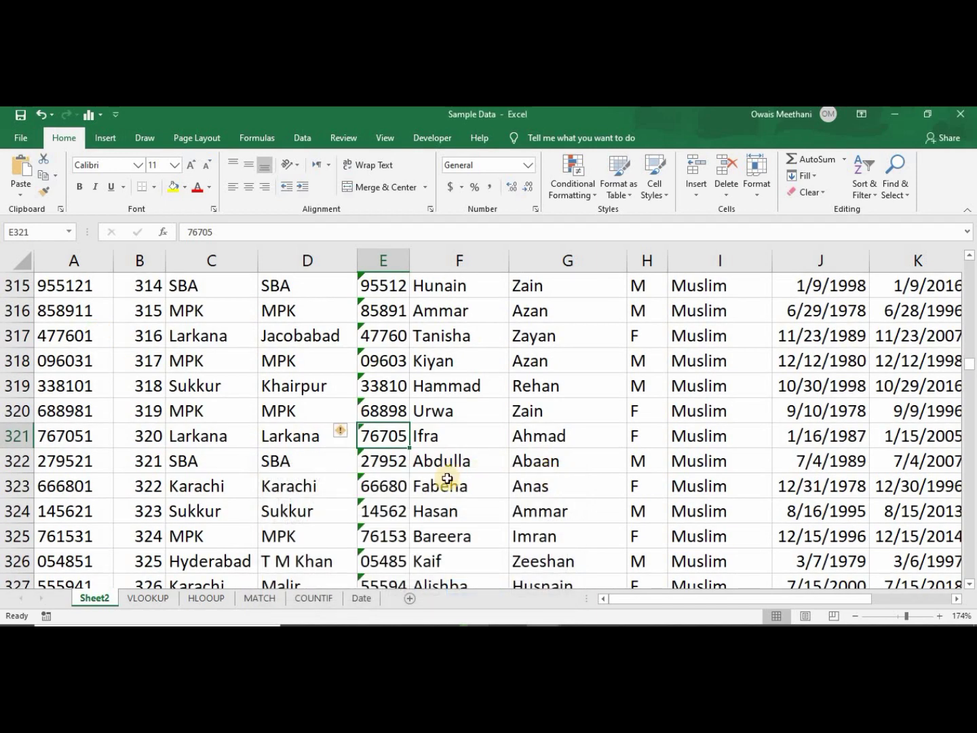
Compare the Per # in E321 with its EXTRA key and formula in A321.
key(Left)
key(Left)
key(Left)
key(Left)
key(Right)
key(Right)
key(Right)
key(Right)
key(Left)
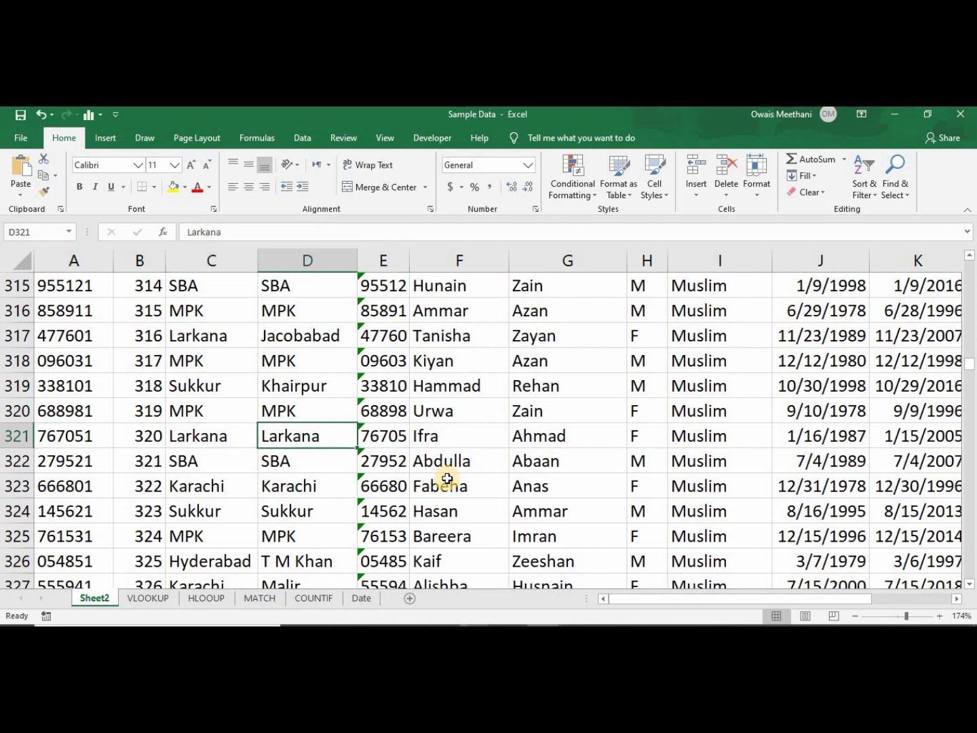
key(Left)
key(Left)
key(Right)
key(Right)
key(Right)
key(Right)
key(Right)
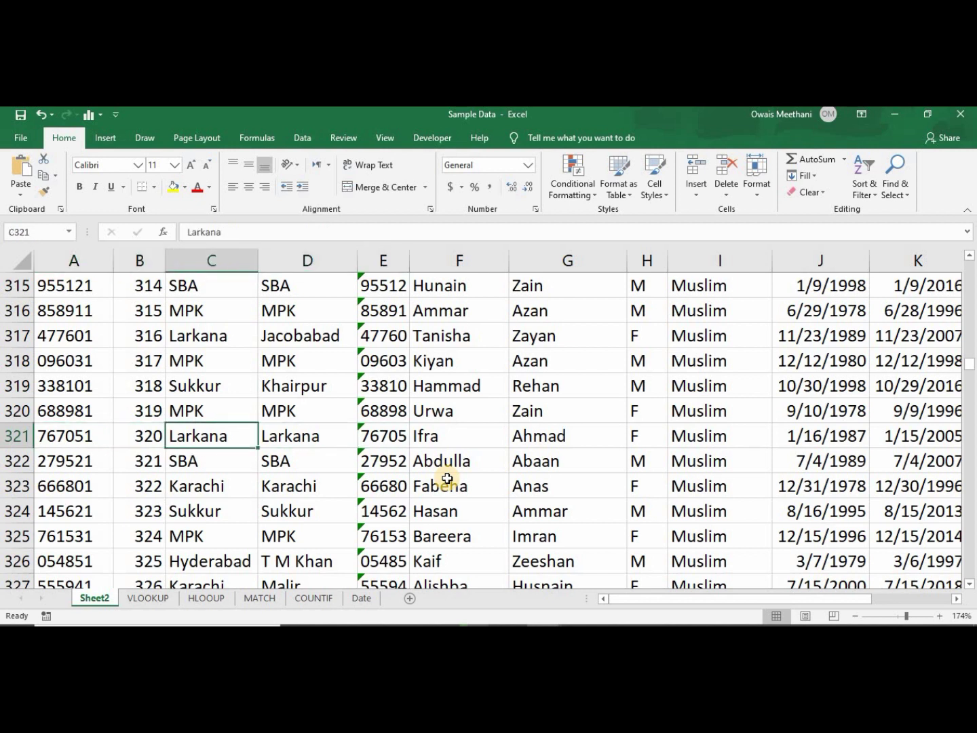
key(Left)
key(Left)
key(Left)
key(Left)
key(Left)
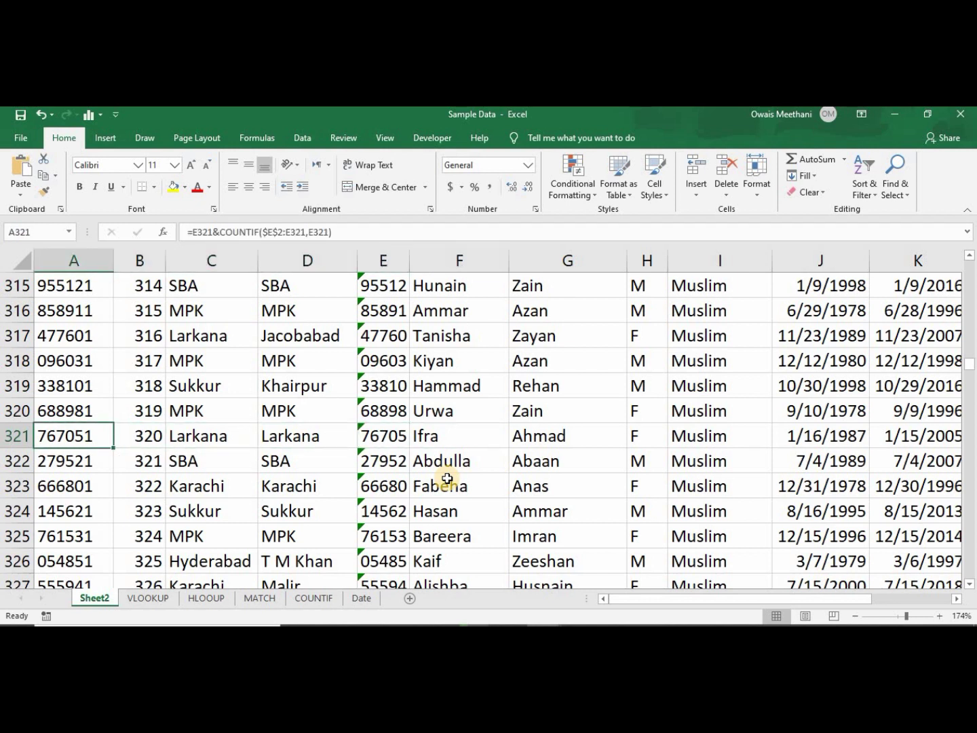
Return to the first data row of Sheet2 and inspect the EXTRA formula in A2.
key(Up)
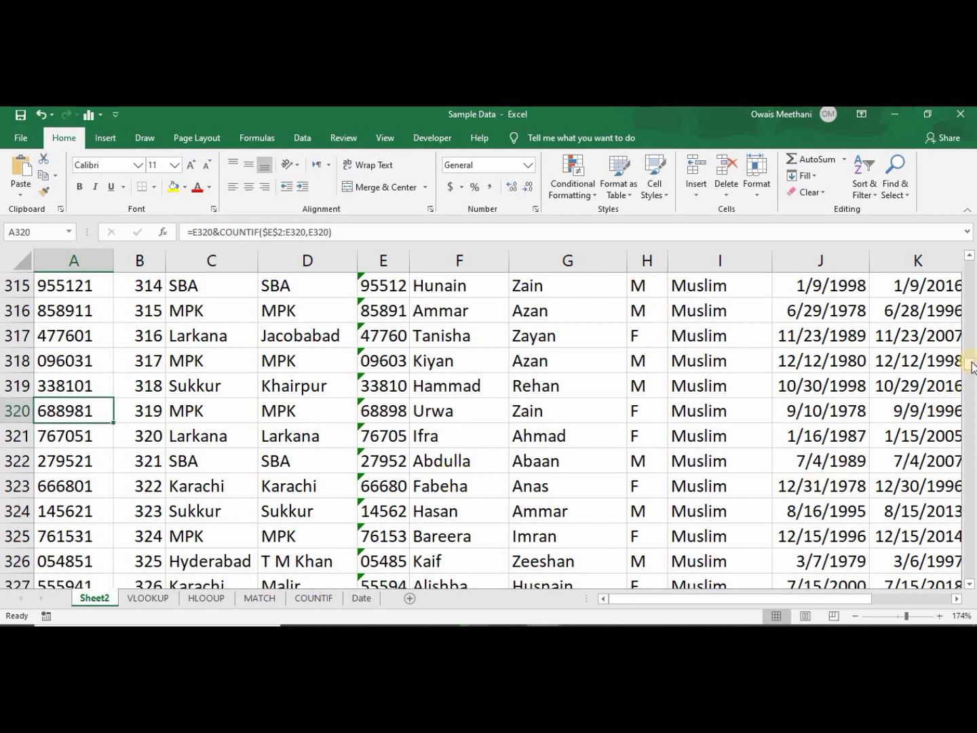
drag(971, 367, 973, 255)
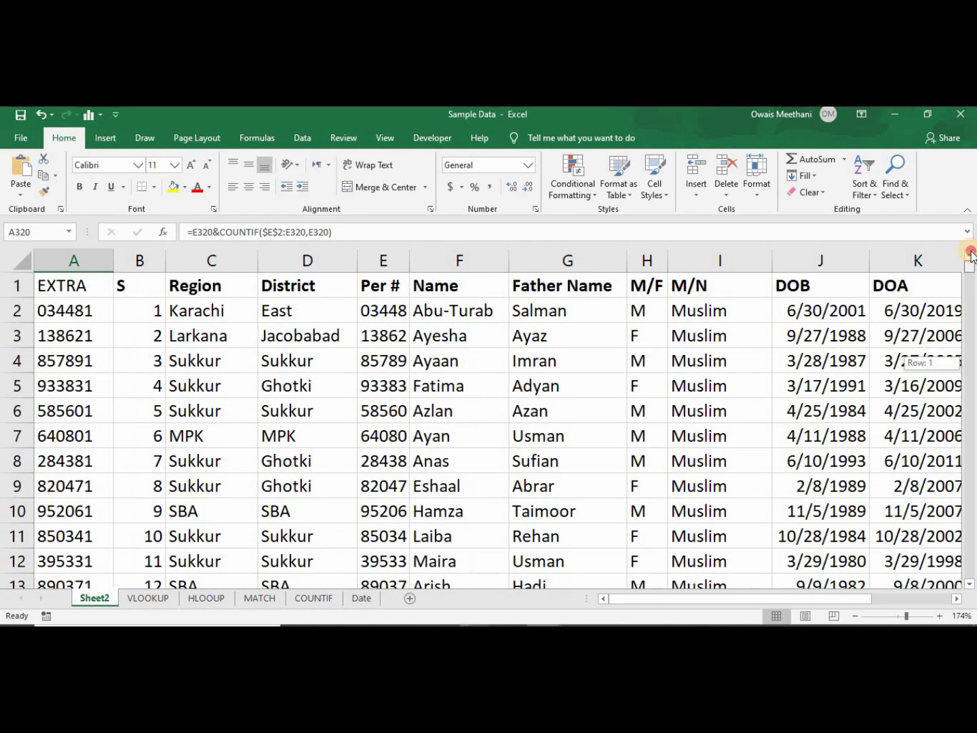
click(99, 308)
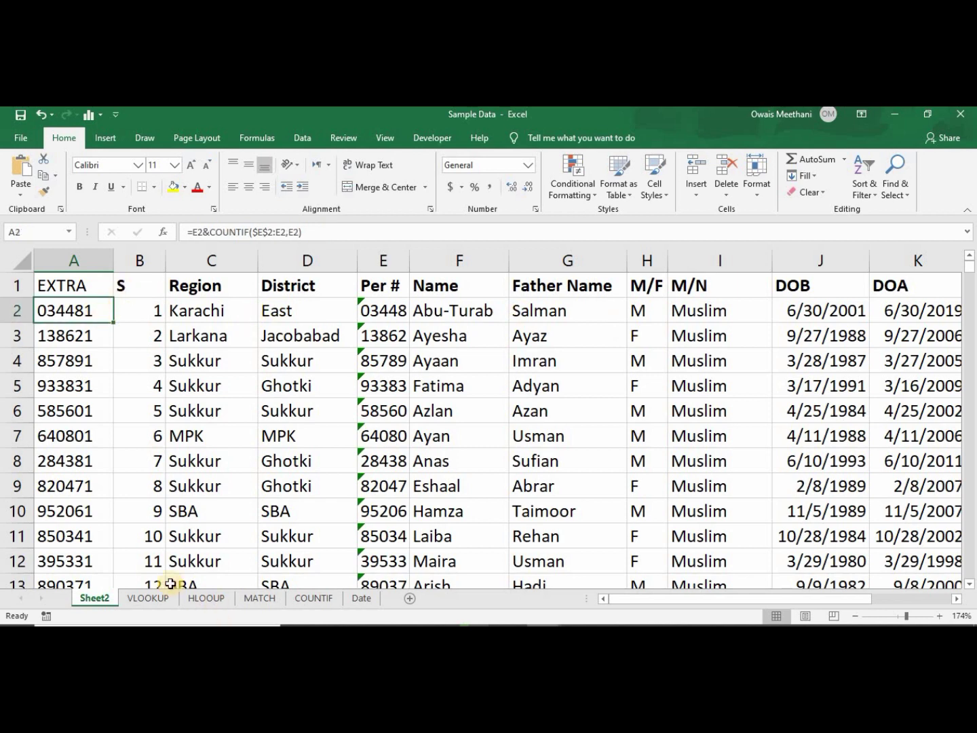
On the COUNTIF sheet, start a VLOOKUP formula in B2 under Name with A2 as the lookup value.
click(306, 598)
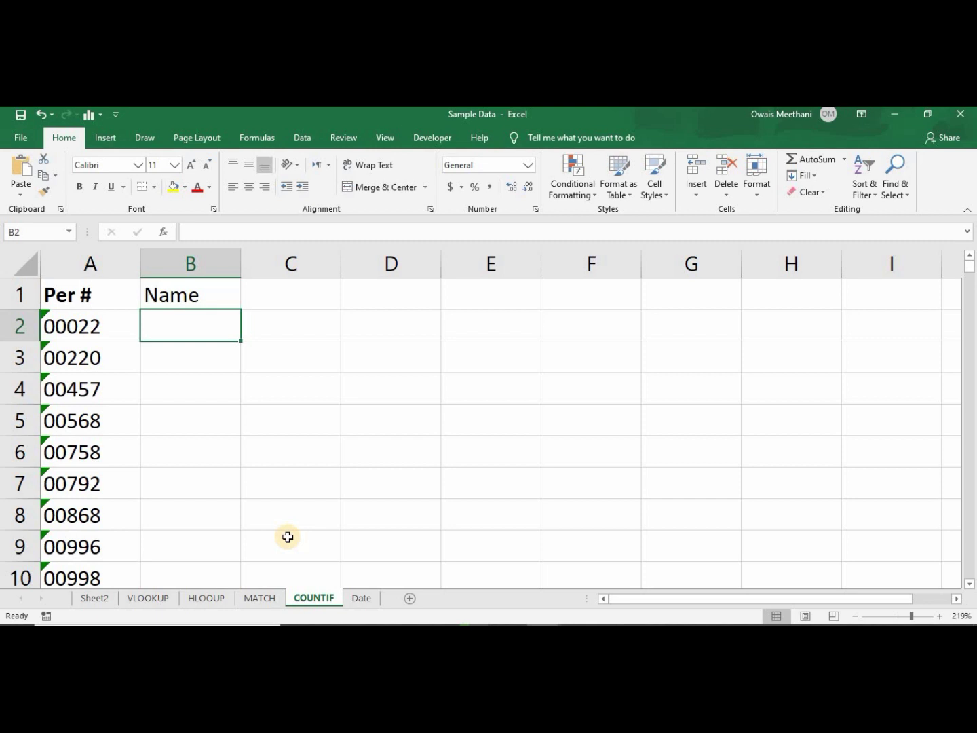
text(=)
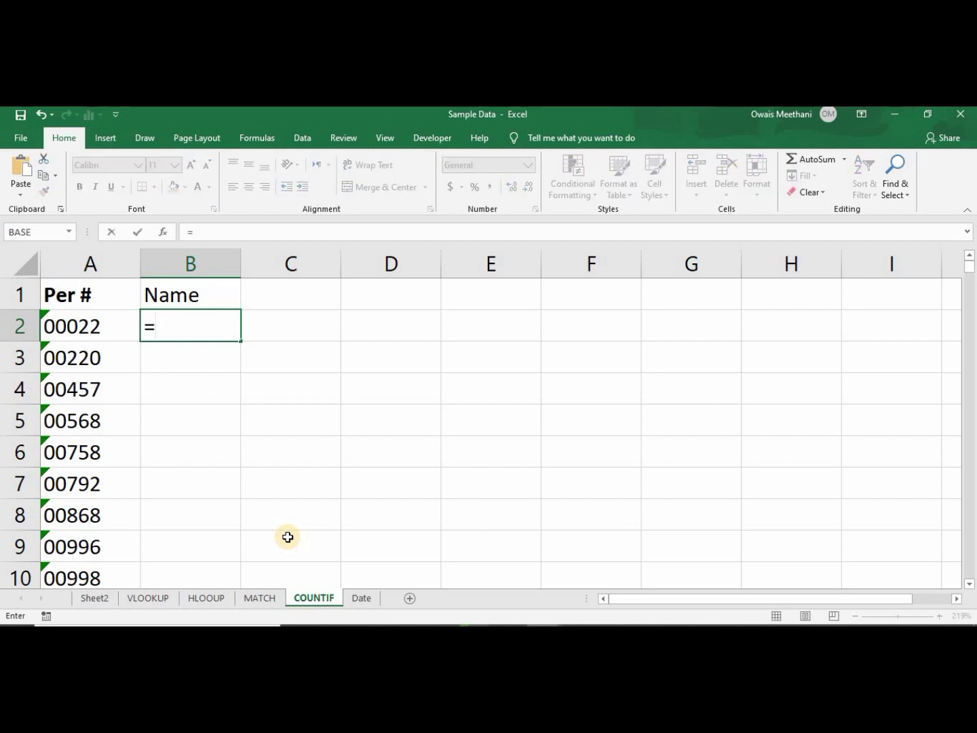
text(vlo)
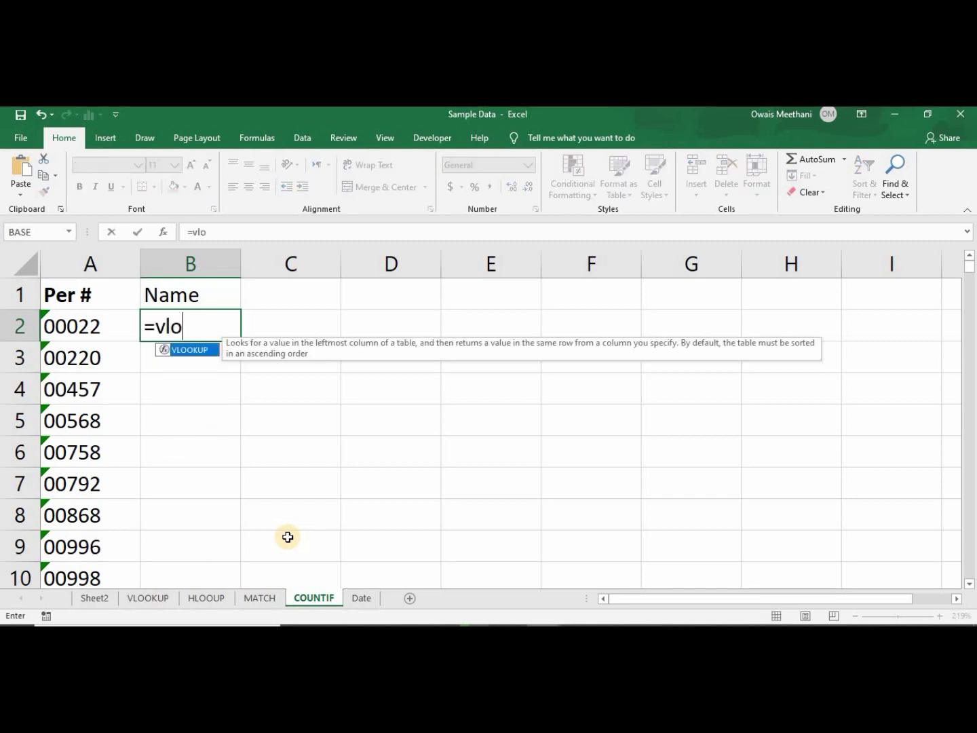
text(o)
key(Tab)
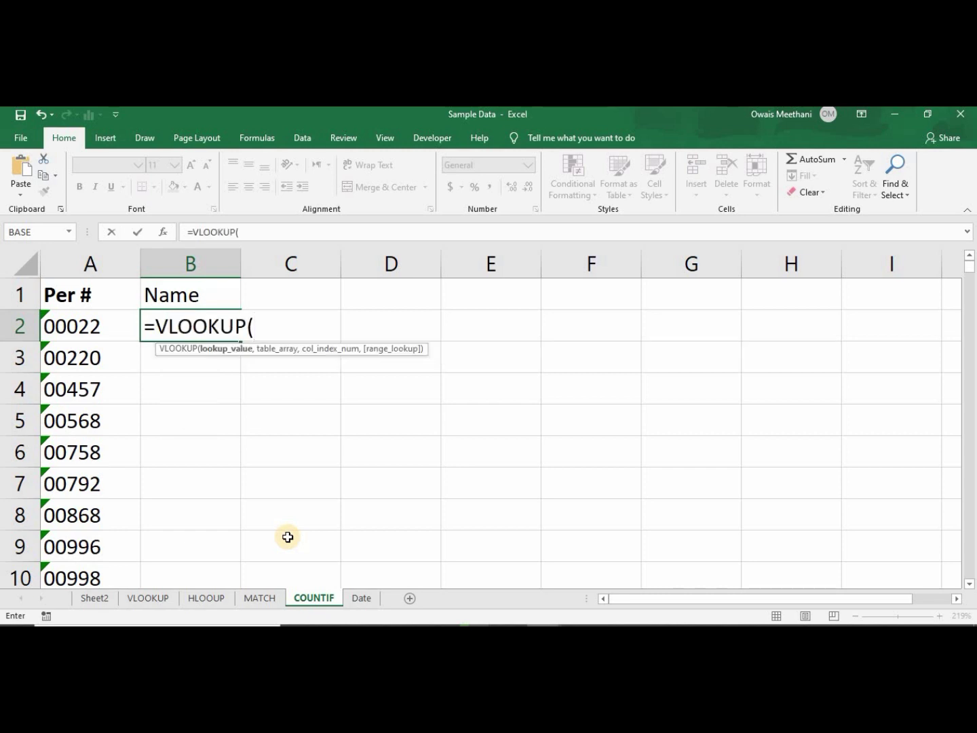
key(Left)
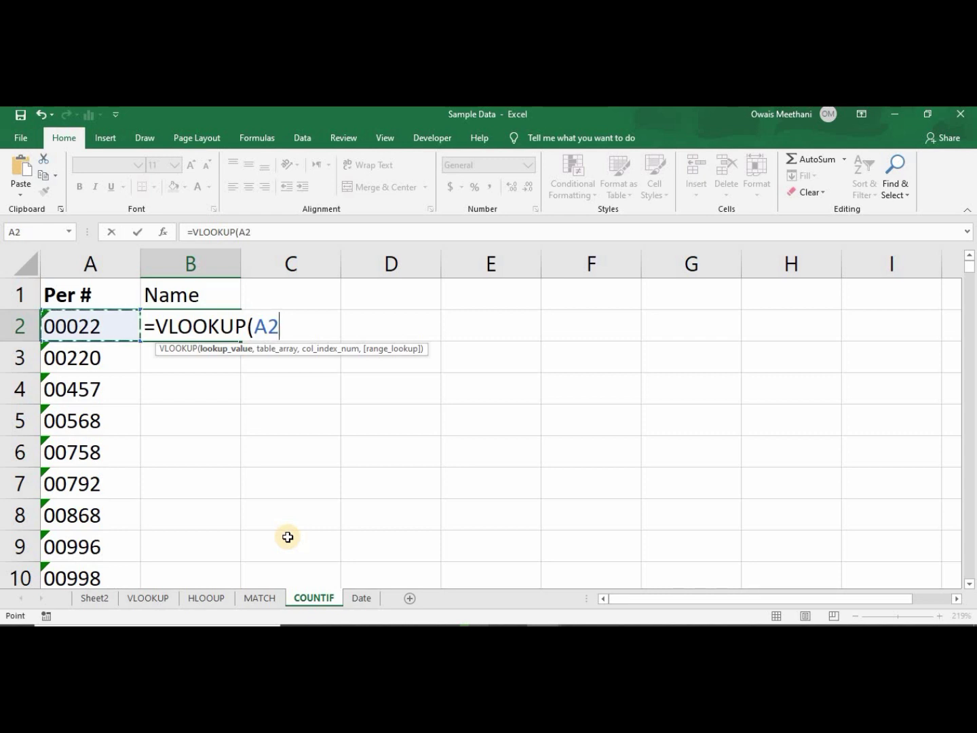
Append COUNTIF(A2:A2,A2) to the VLOOKUP's lookup value, joined to A2 with an ampersand.
text(&C)
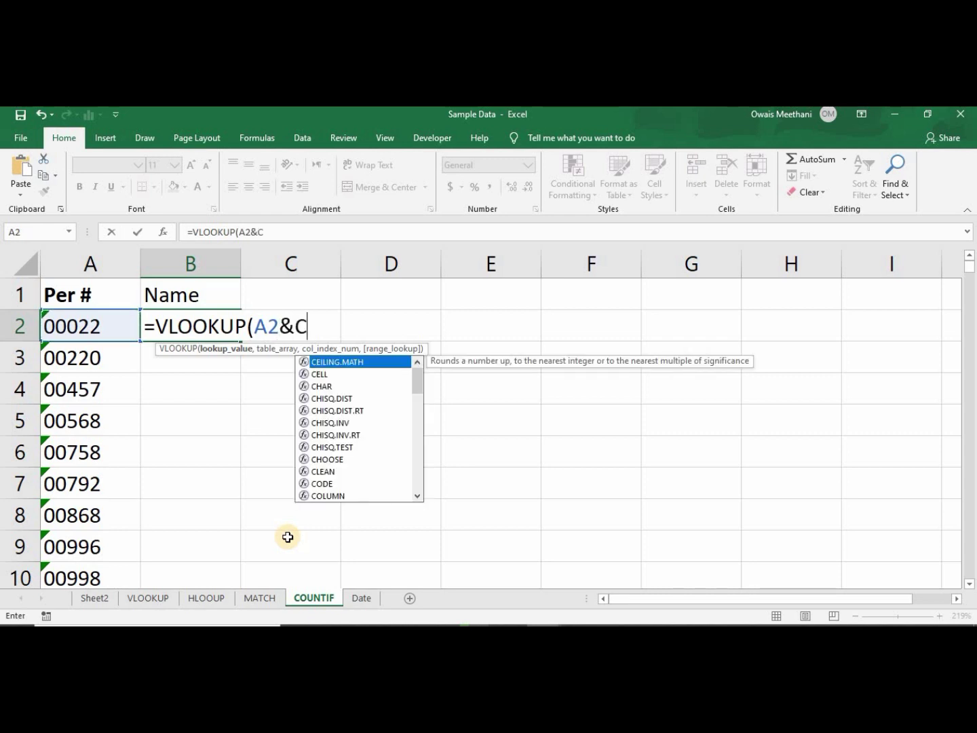
text(ounti)
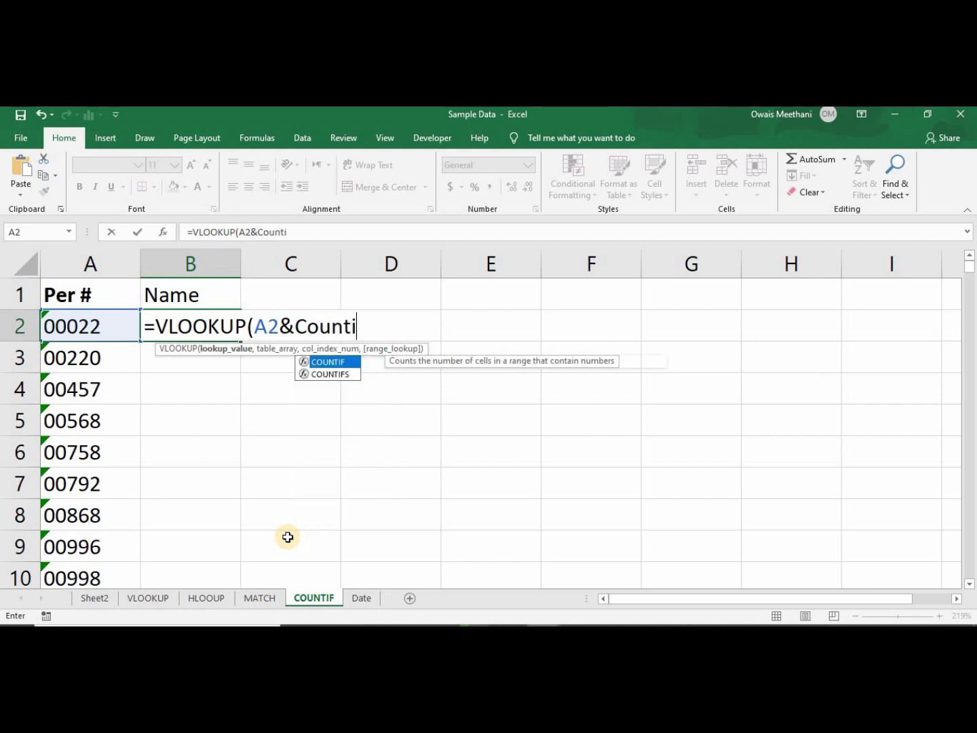
key(Tab)
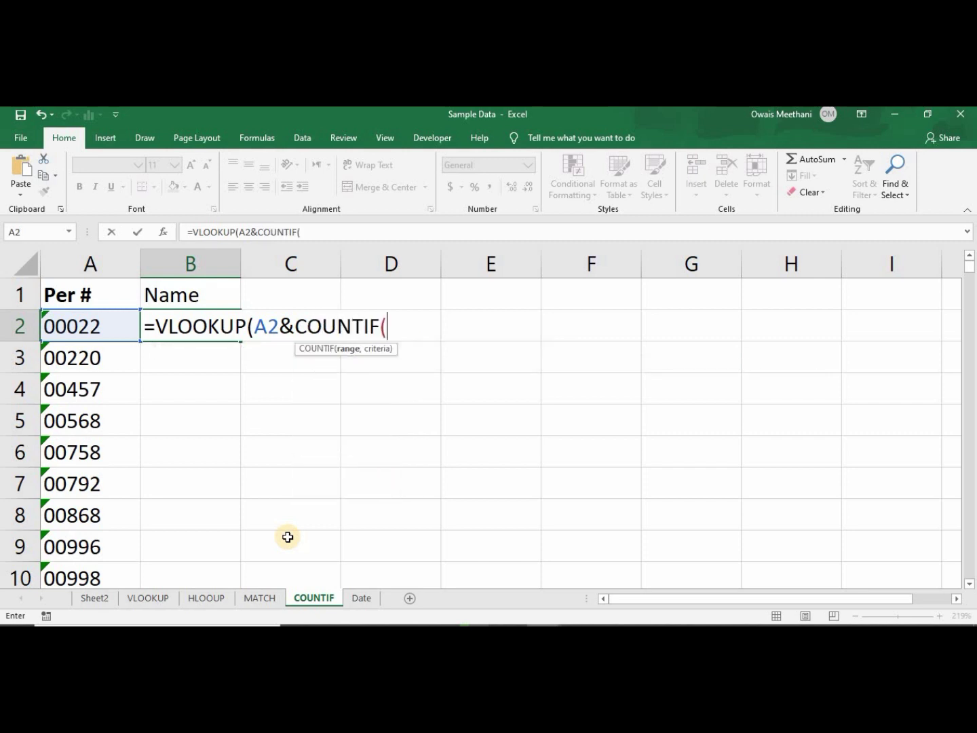
key(Left)
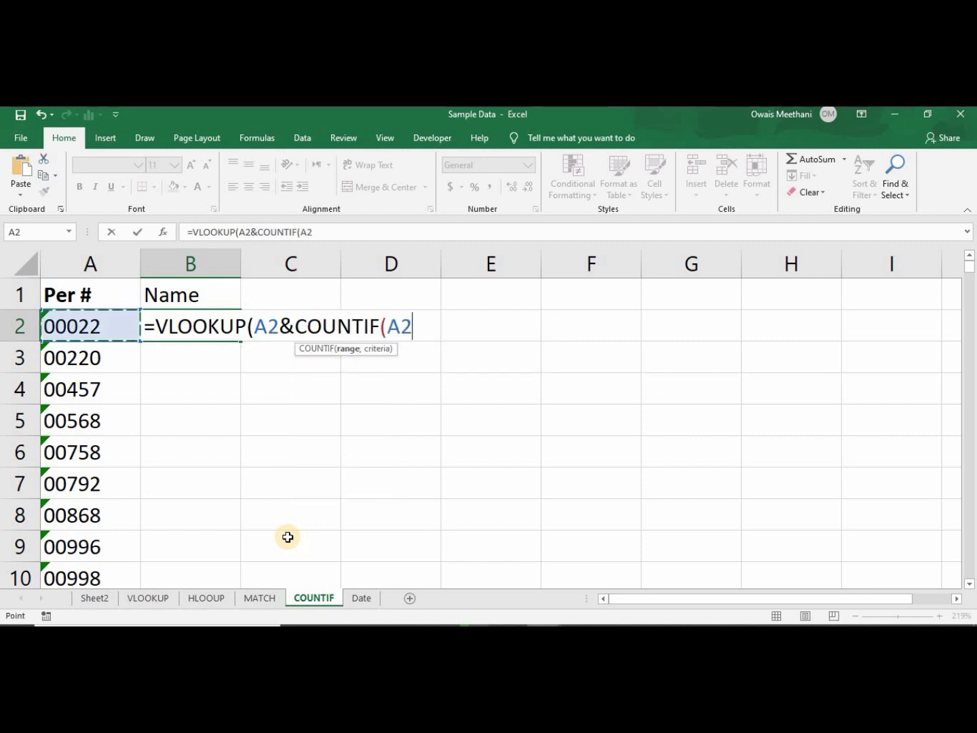
key(F8)
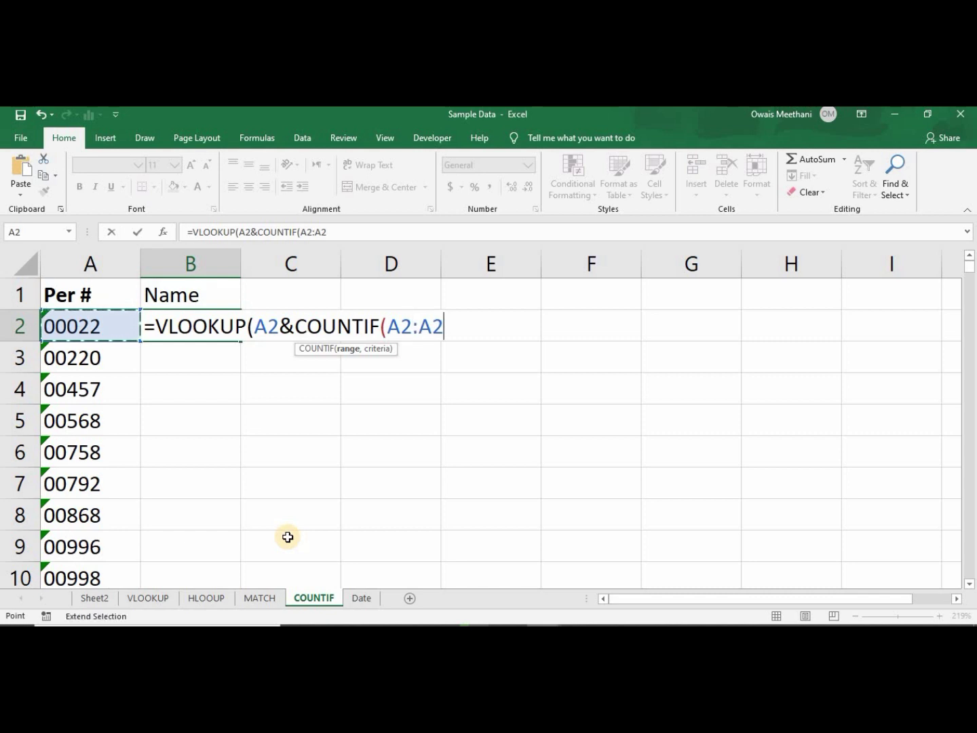
text(,)
key(Left)
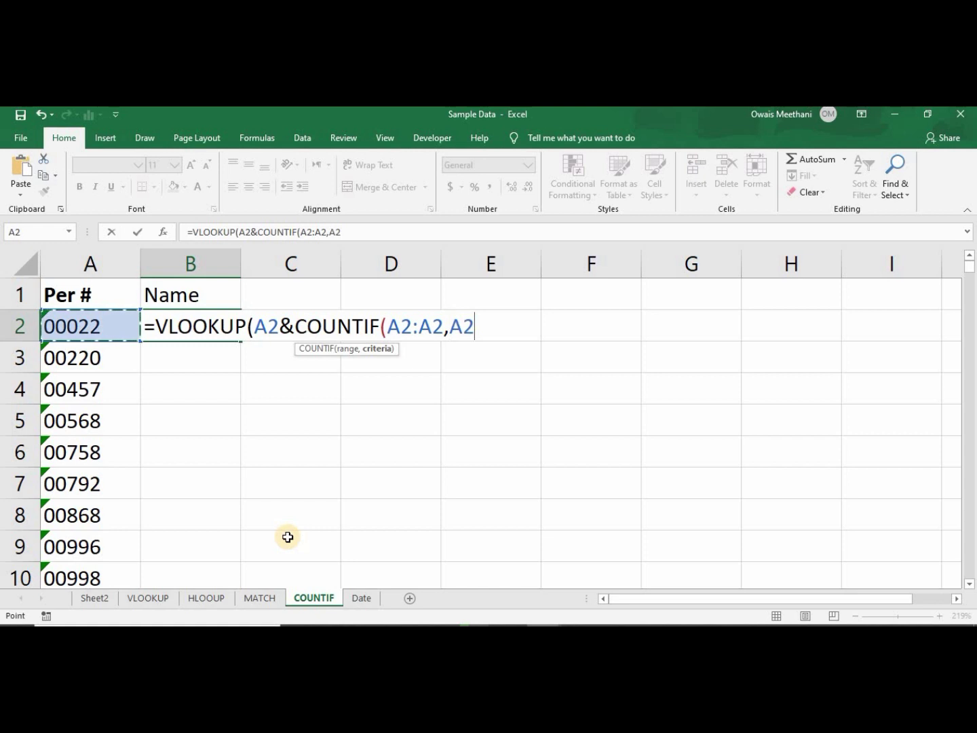
text())
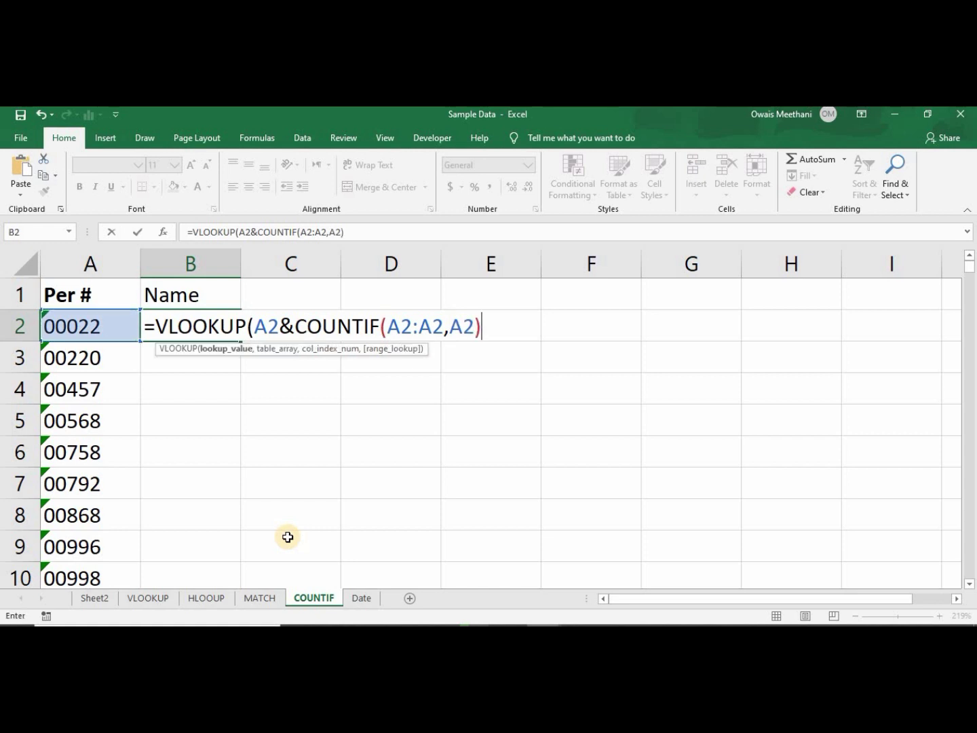
Set the VLOOKUP's table array to the absolute range Sheet2!$A$1:$L$1001, from EXTRA through Reward.
text(,)
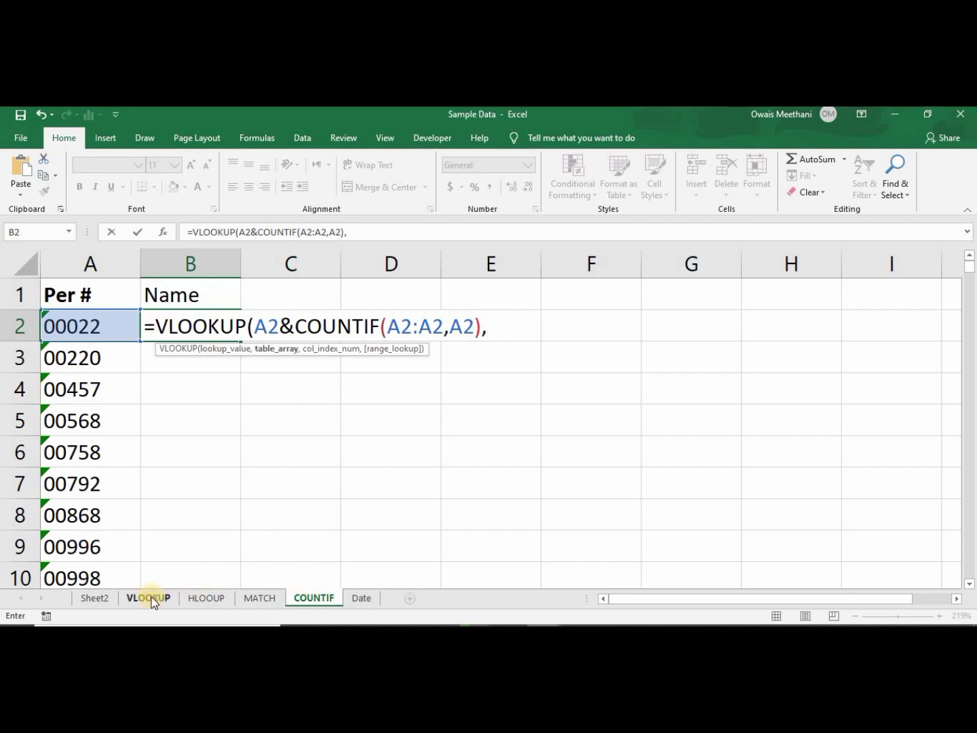
click(107, 597)
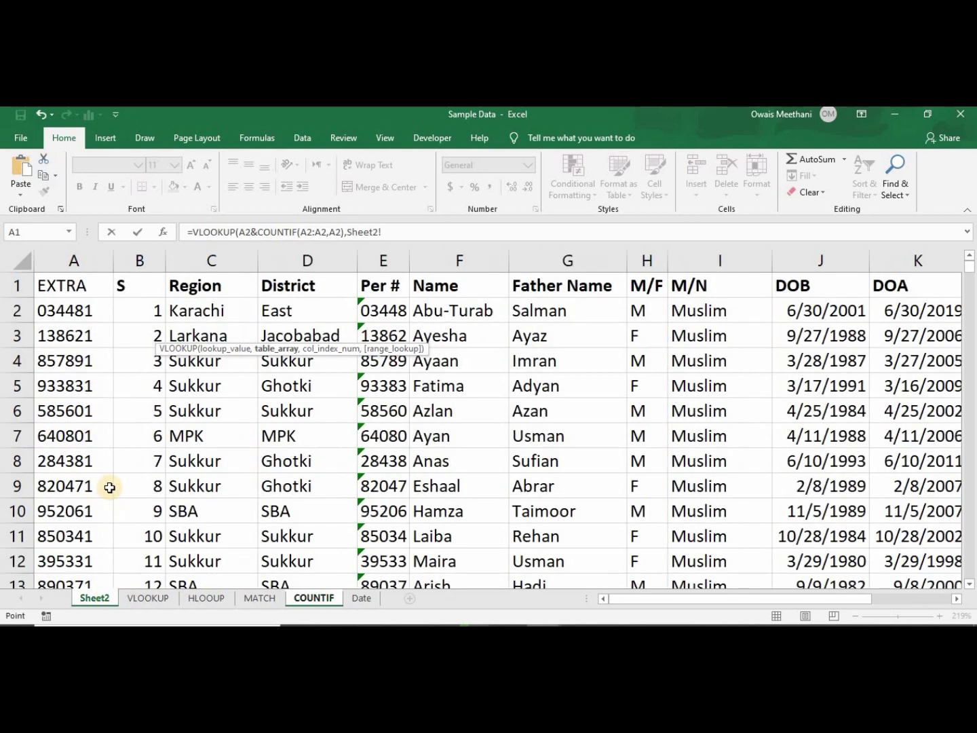
click(45, 315)
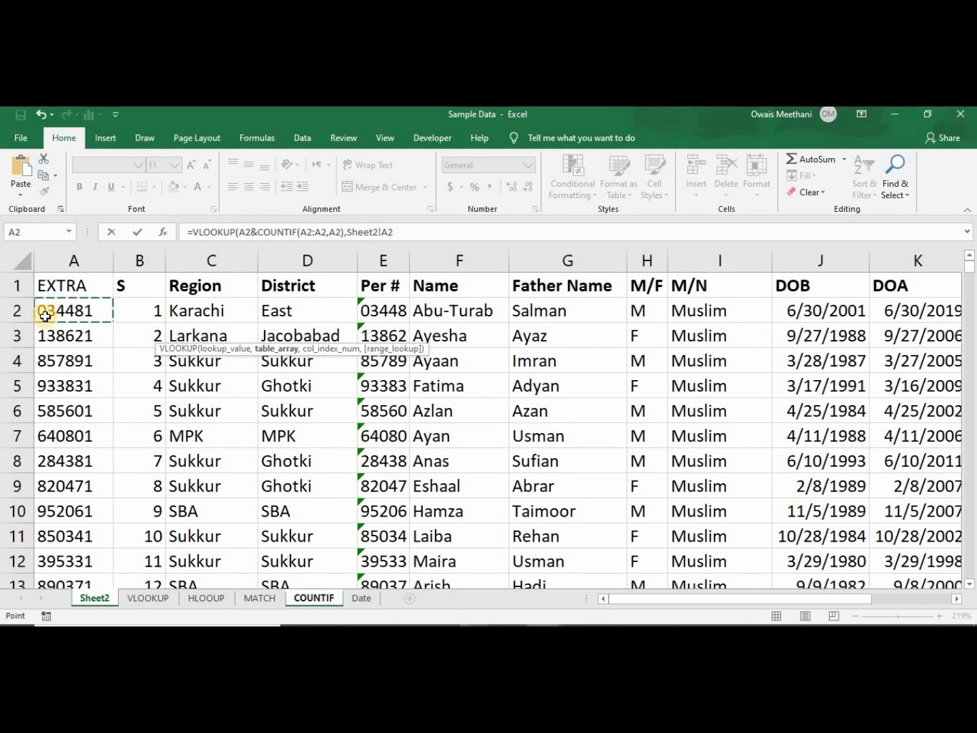
key(Up)
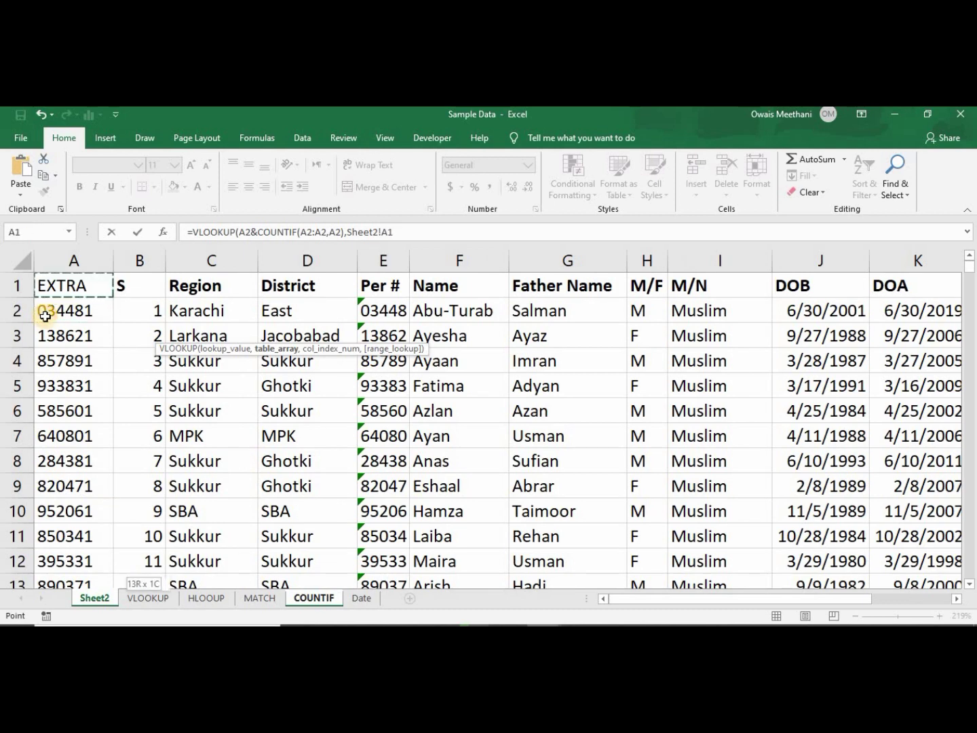
key(ctrl+shift+Down)
key(shift+Right)
key(shift+Right)
key(shift+Right)
key(shift+Right)
key(shift+Right)
key(shift+Right)
key(shift+Right)
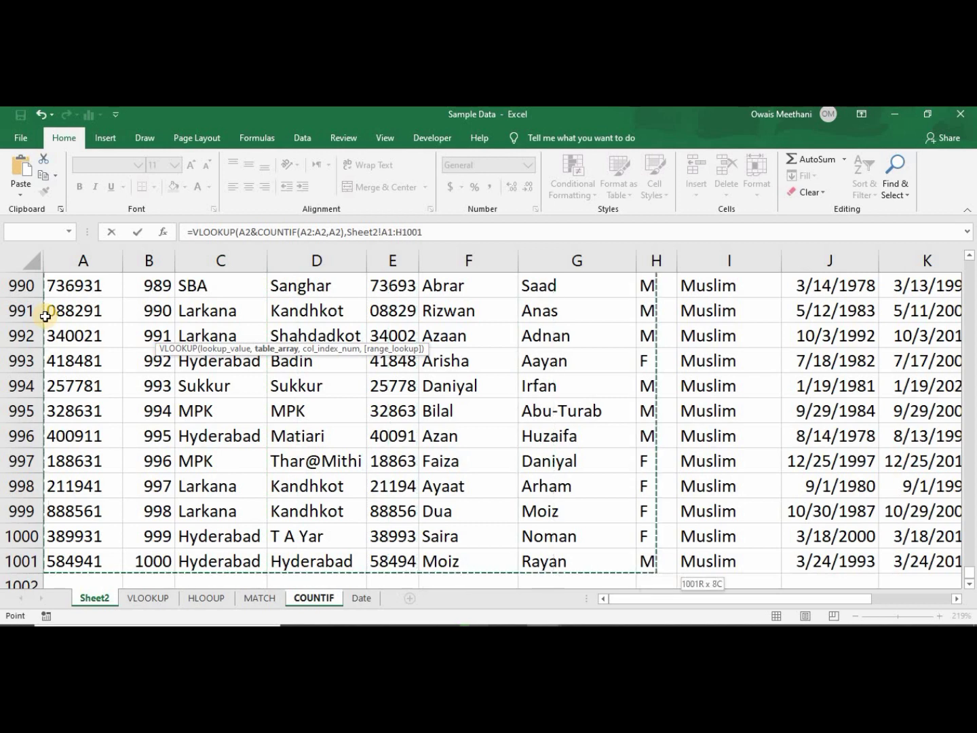
key(shift+Right)
key(shift+Right)
key(shift+Right)
key(shift+Right)
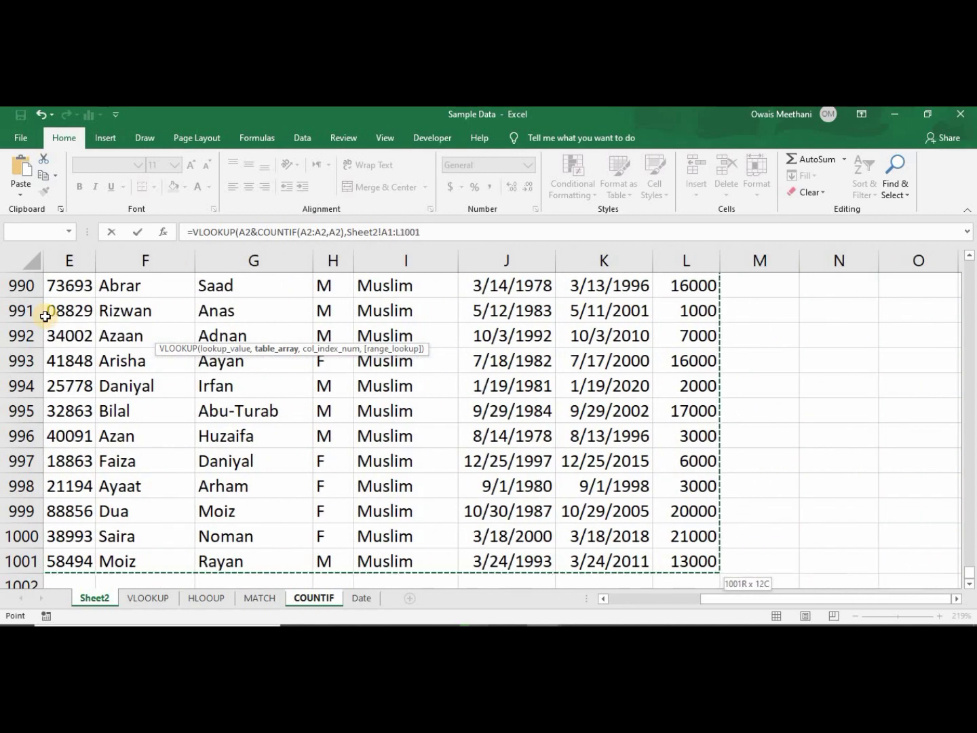
key(F4)
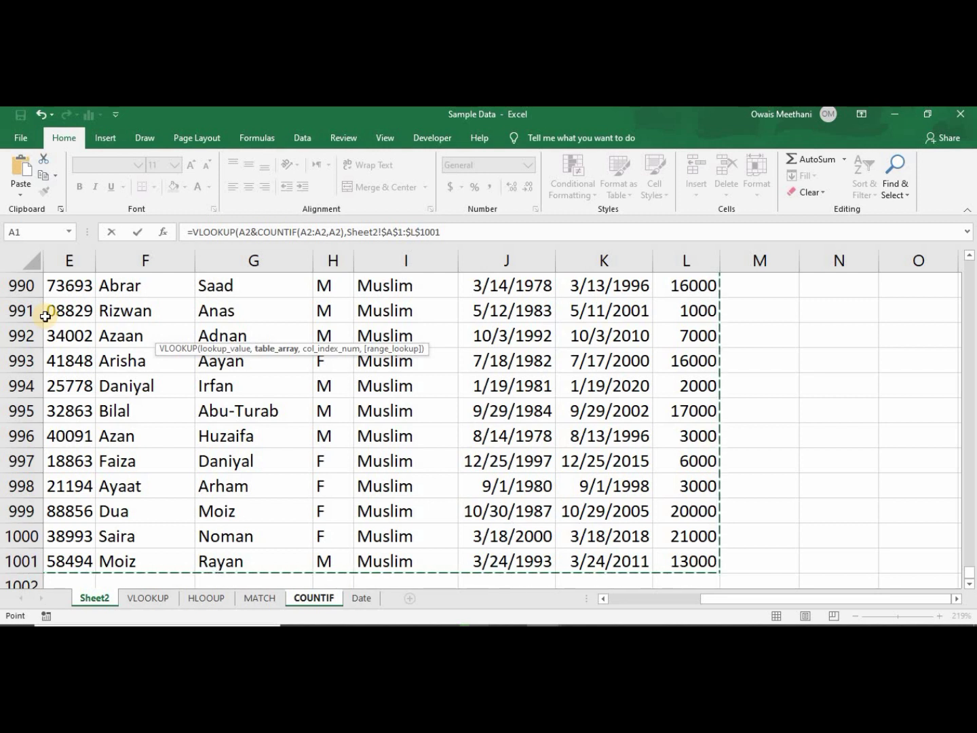
text(,)
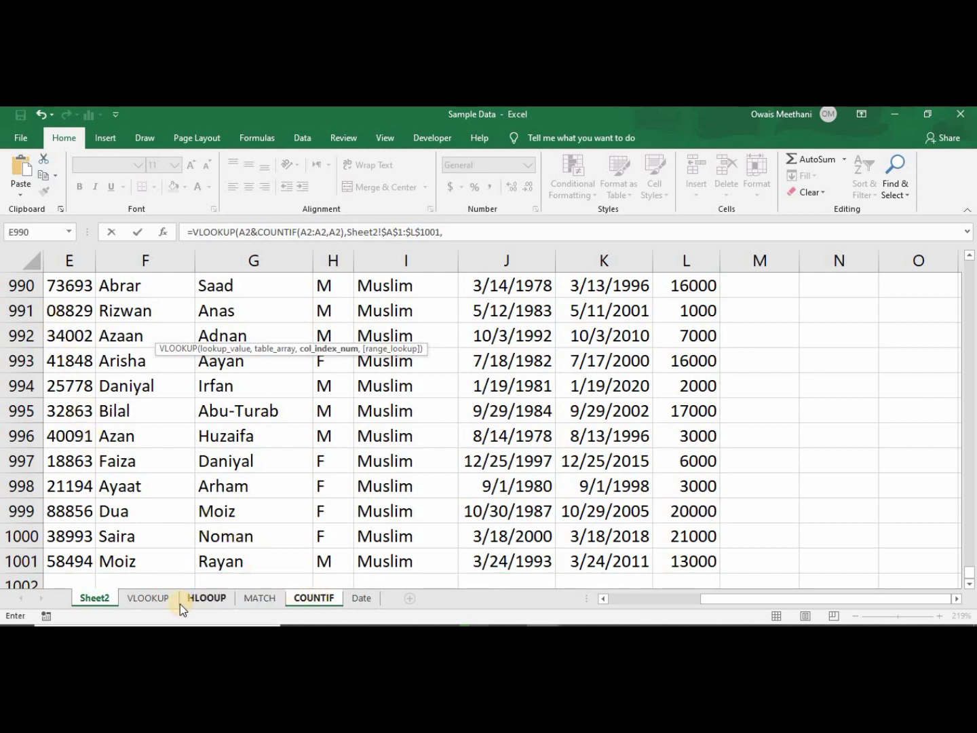
Remove the stray COUNTIF! reference and start a MATCH as the column index, with the Name header $B$1 as its lookup value.
click(300, 595)
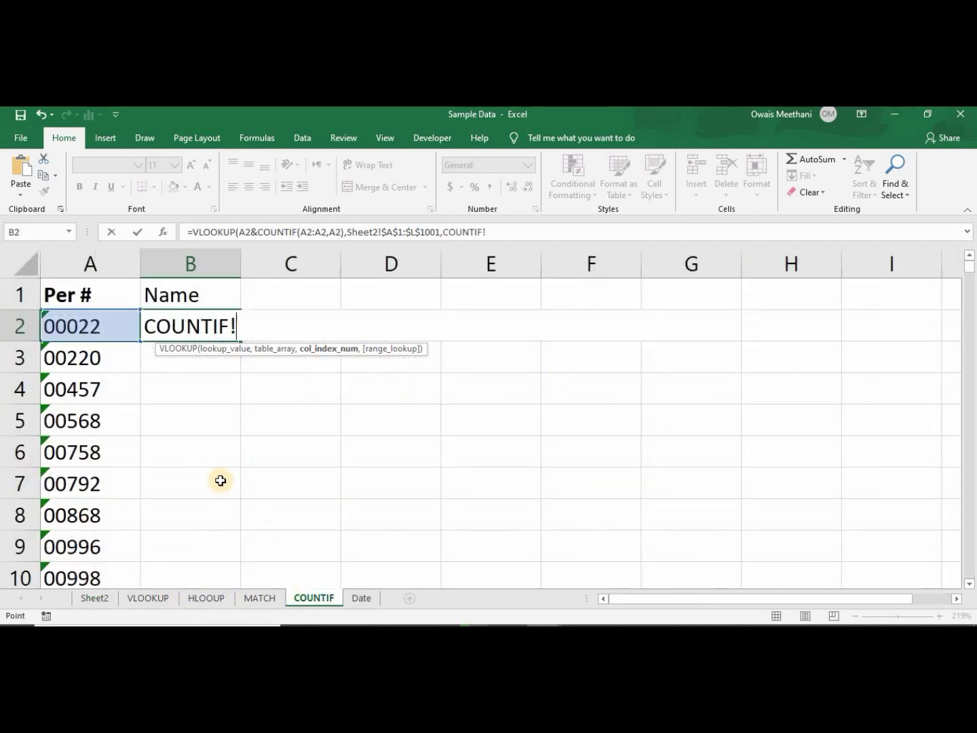
key(BackSpace)
key(BackSpace)
key(BackSpace)
key(BackSpace)
key(BackSpace)
key(BackSpace)
key(BackSpace)
key(BackSpace)
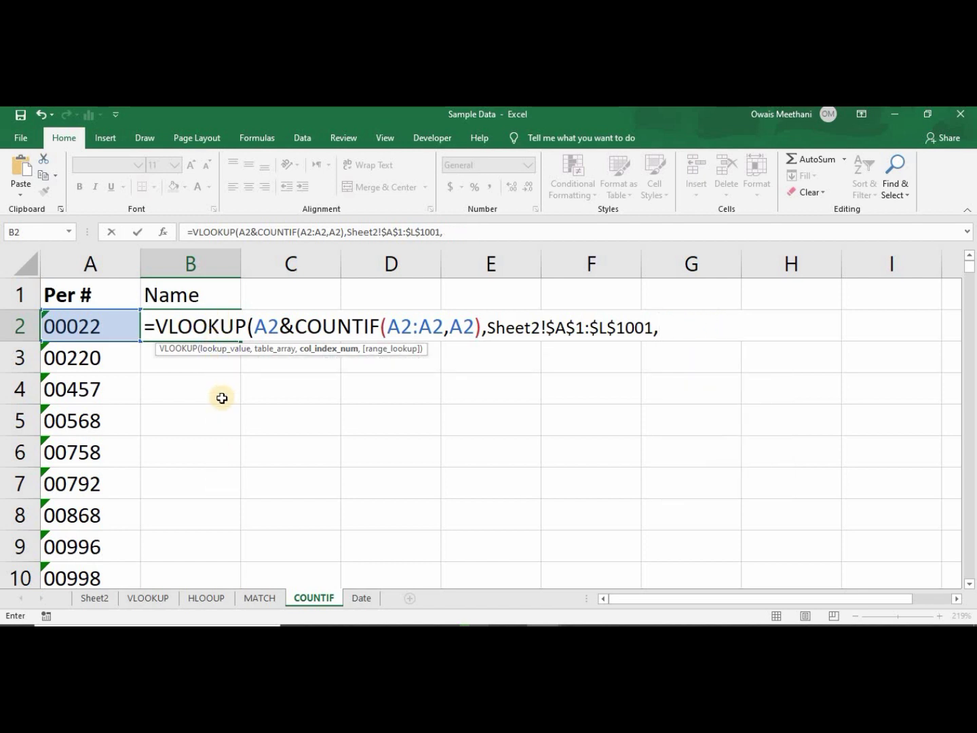
text(Match)
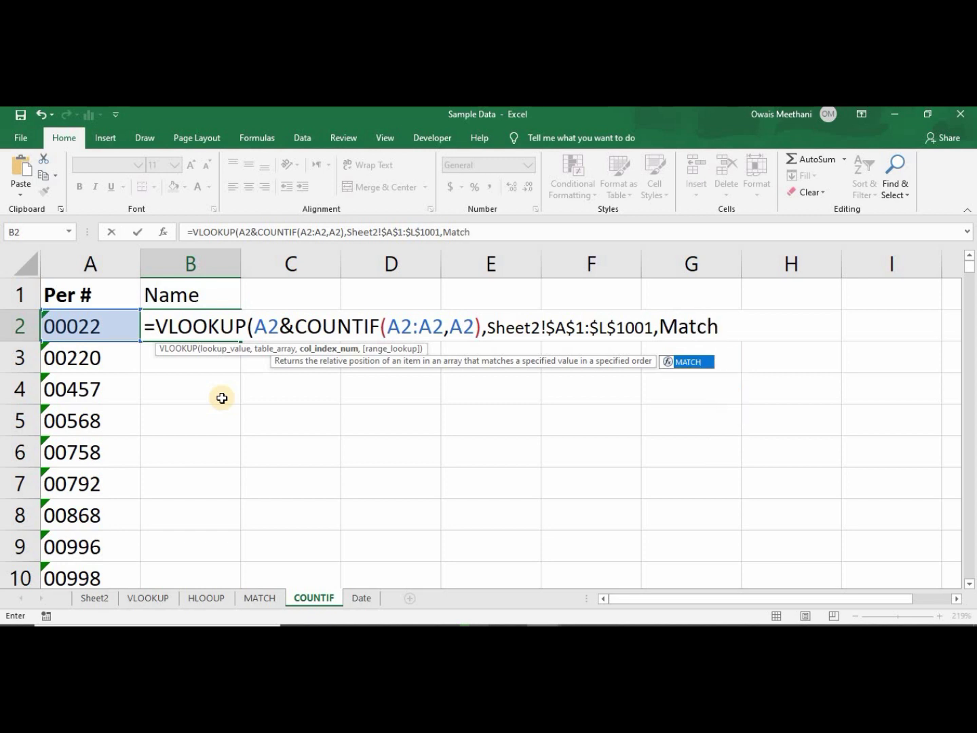
text(()
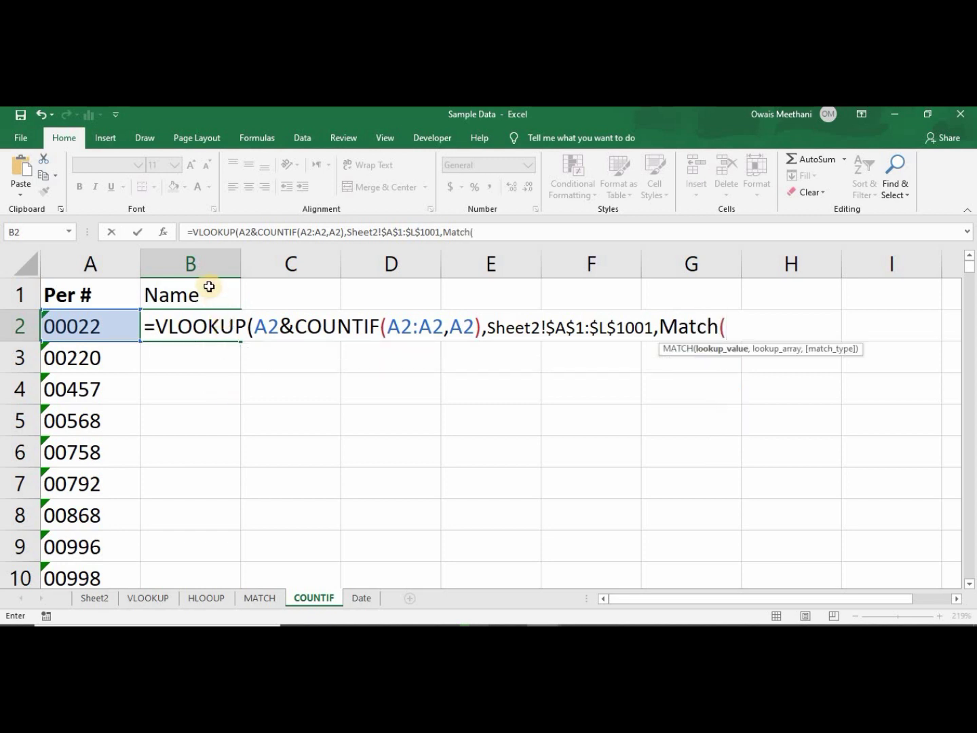
click(209, 286)
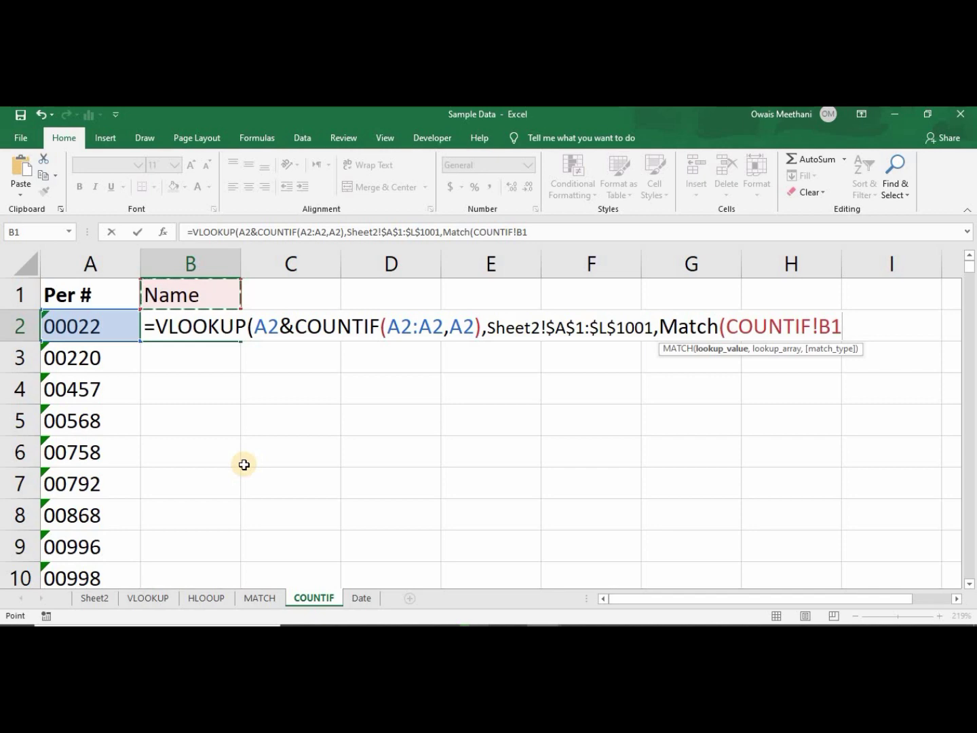
key(F4)
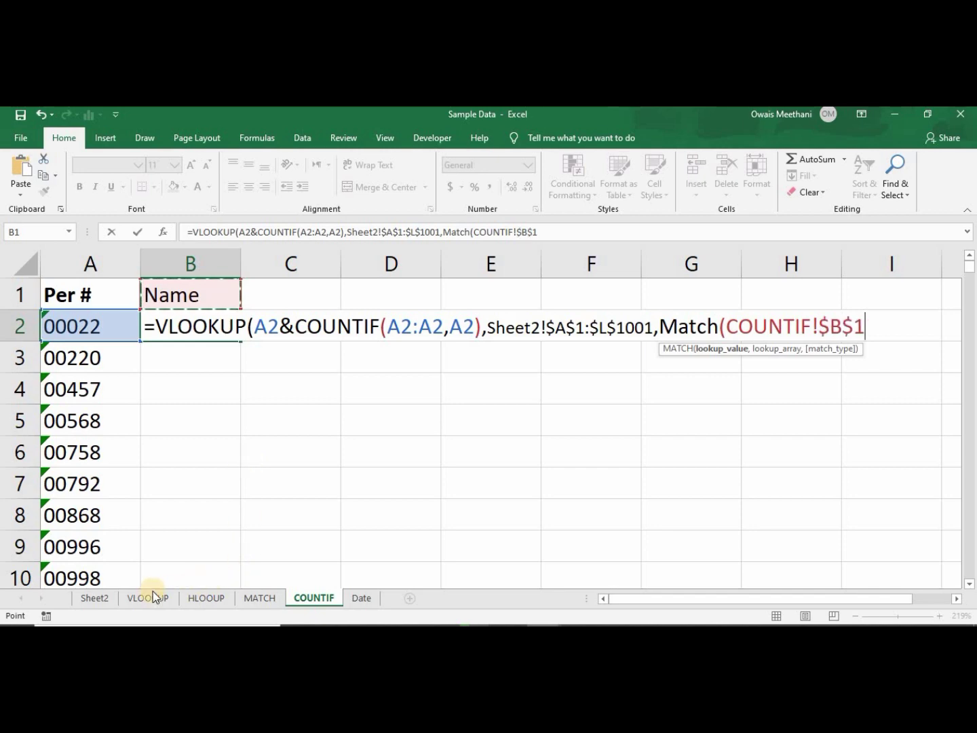
Give the MATCH function the absolute header row range Sheet2!$A$1:$L$1.
click(107, 597)
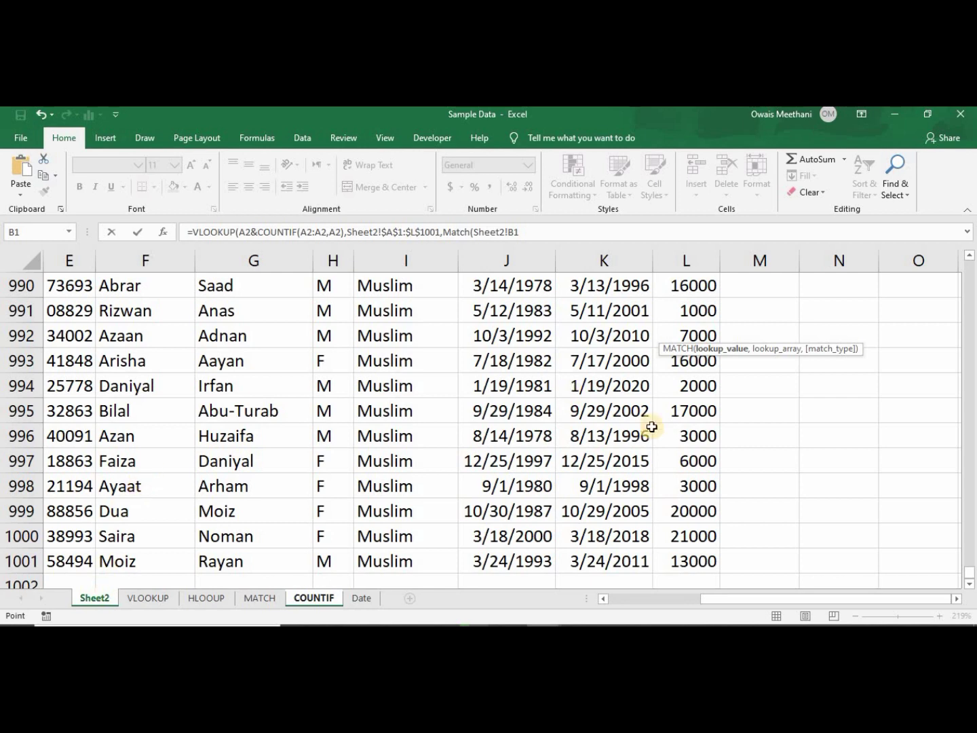
drag(970, 566, 956, 264)
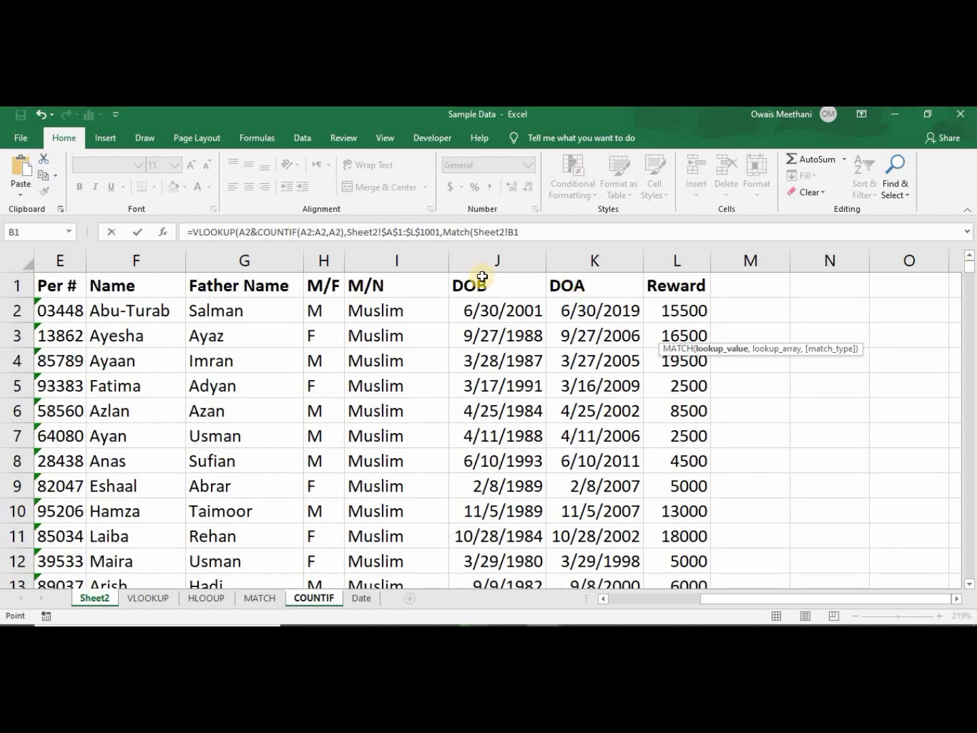
click(74, 287)
key(Left)
key(Left)
key(Left)
key(Left)
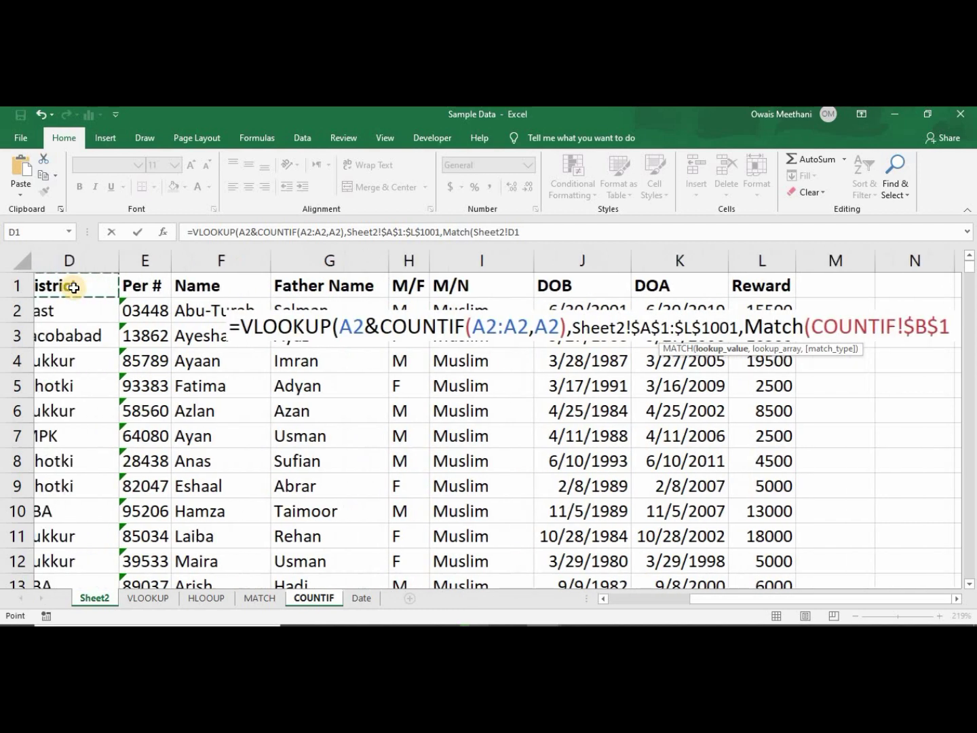
key(shift+Right)
key(shift+Right)
key(shift+Right)
key(shift+Right)
key(shift+Right)
key(shift+Right)
key(shift+Right)
key(shift+Right)
key(shift+Right)
key(shift+Right)
key(shift+Right)
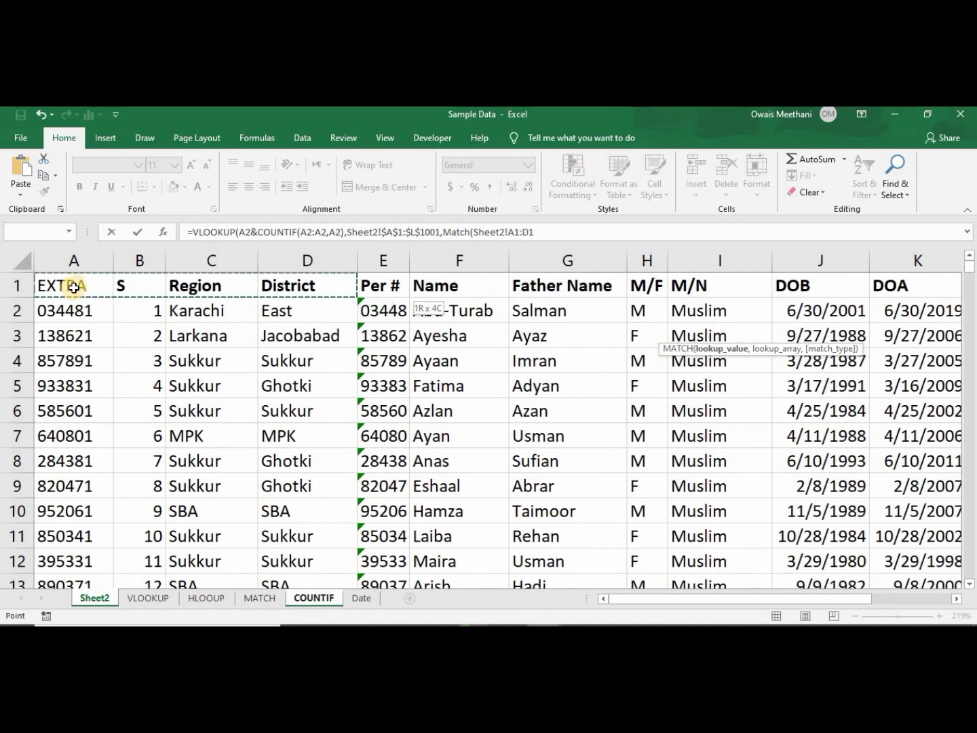
key(shift+Right)
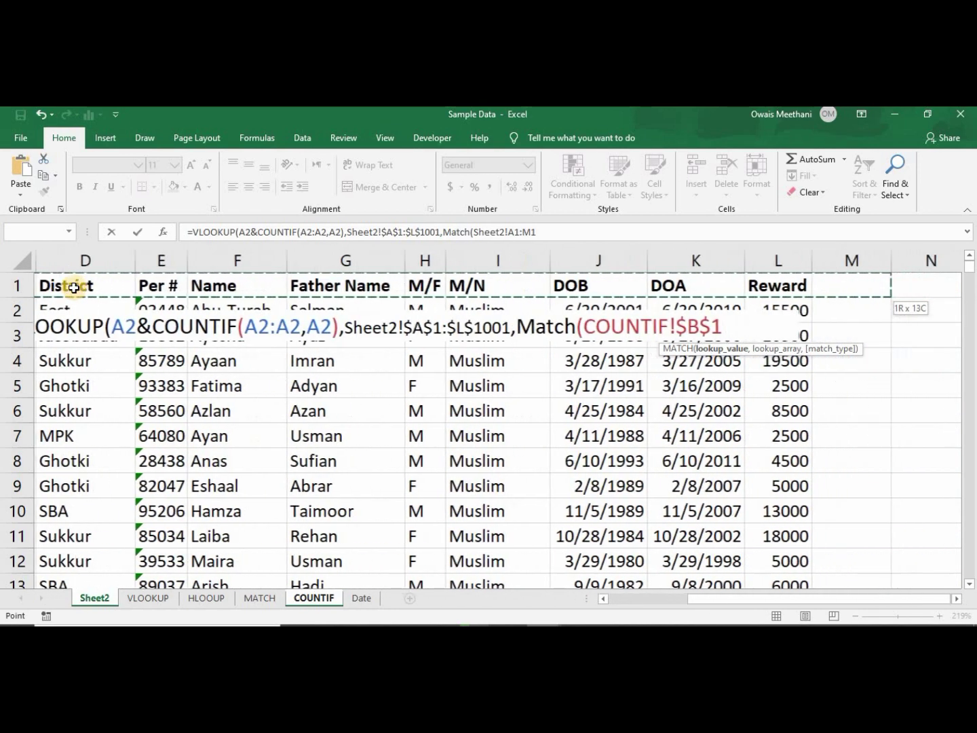
key(shift+Left)
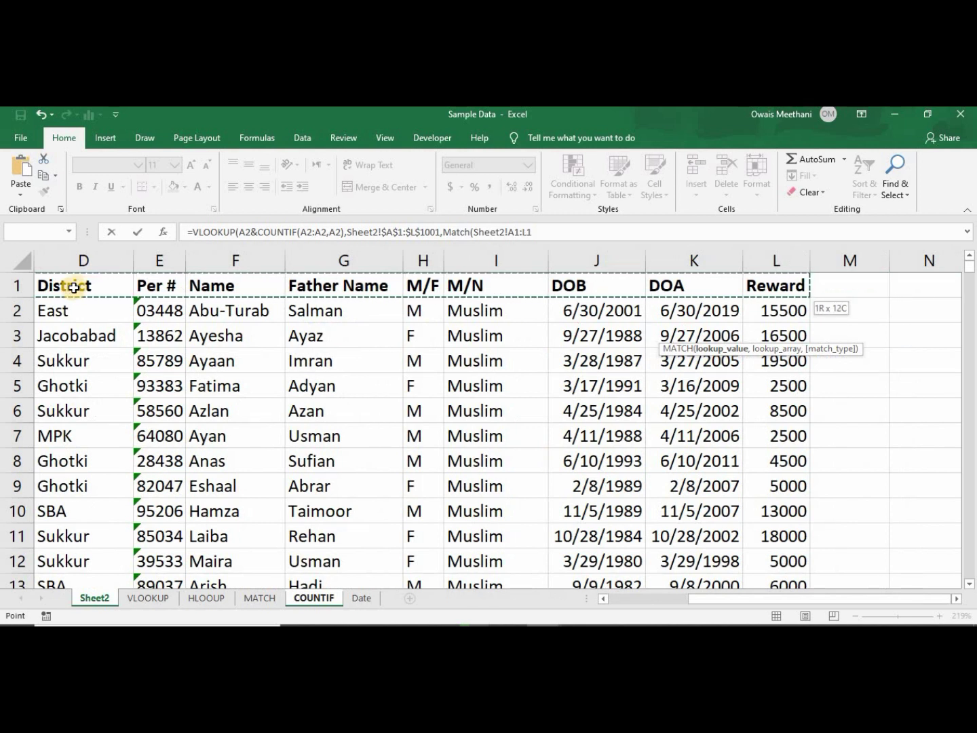
key(F4)
Complete B2 as =VLOOKUP(A2&COUNTIF($A$2:A2,A2),Sheet2!$A$1:$L$1001,MATCH($B$1,Sheet2!$A$1:$L$1,0),0).
text(,)
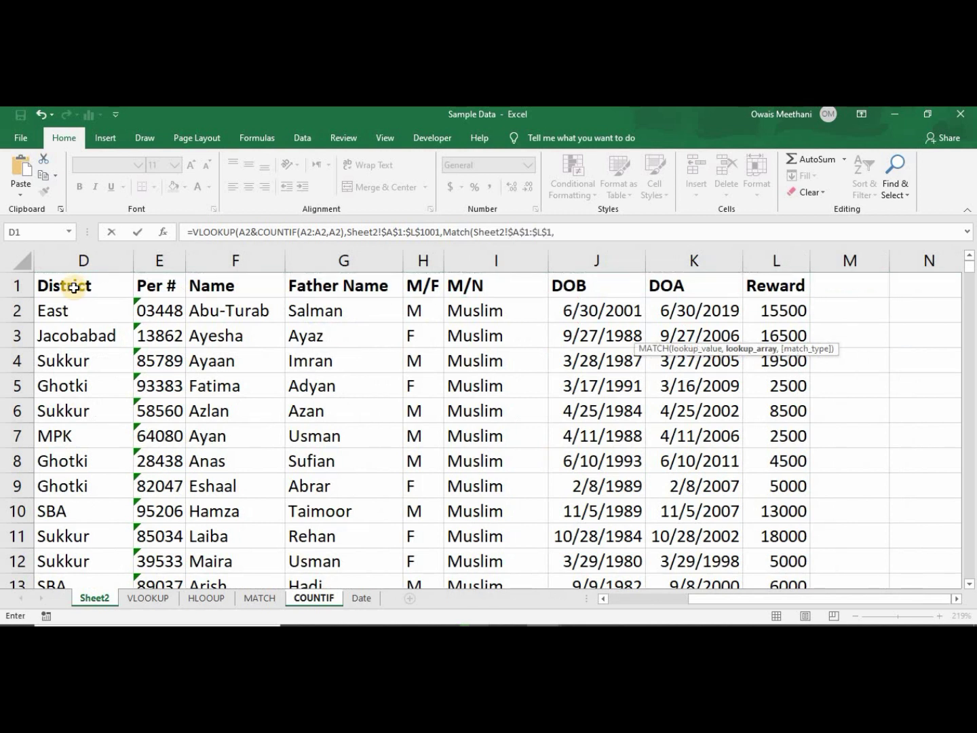
text(0),0)
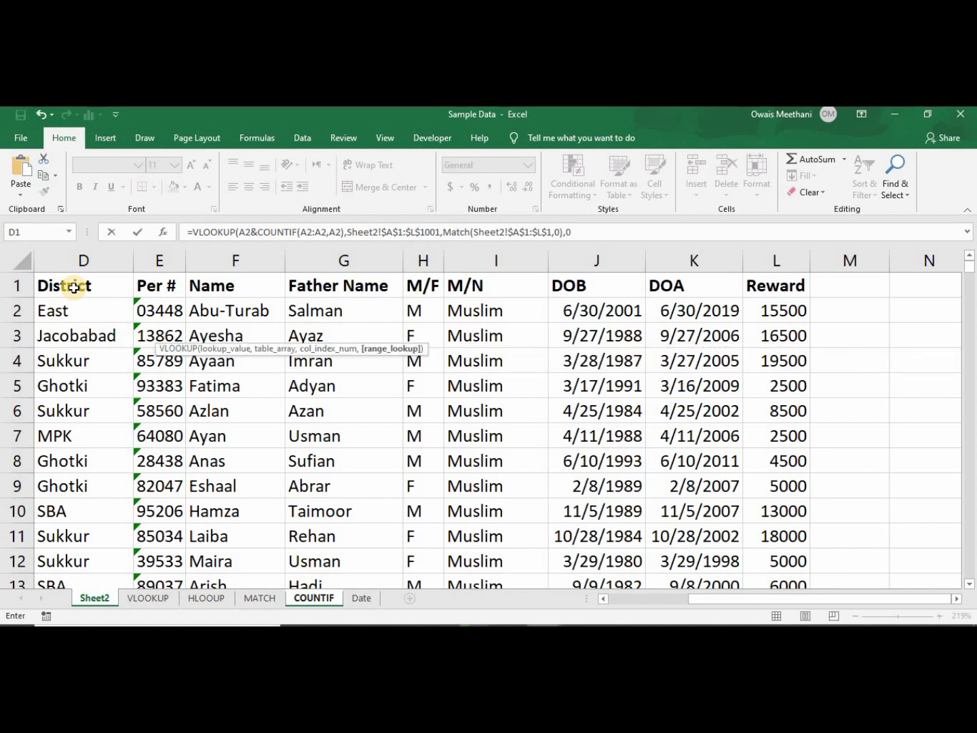
text())
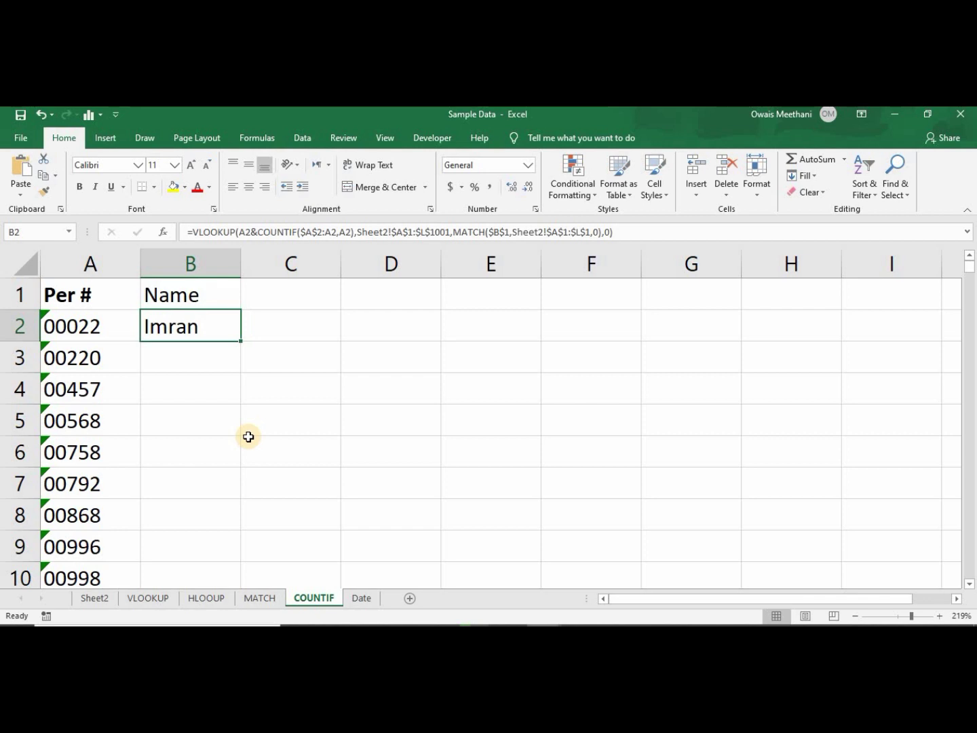
Fill the VLOOKUP formula from B2 down the Name column for every Per # row.
click(239, 357)
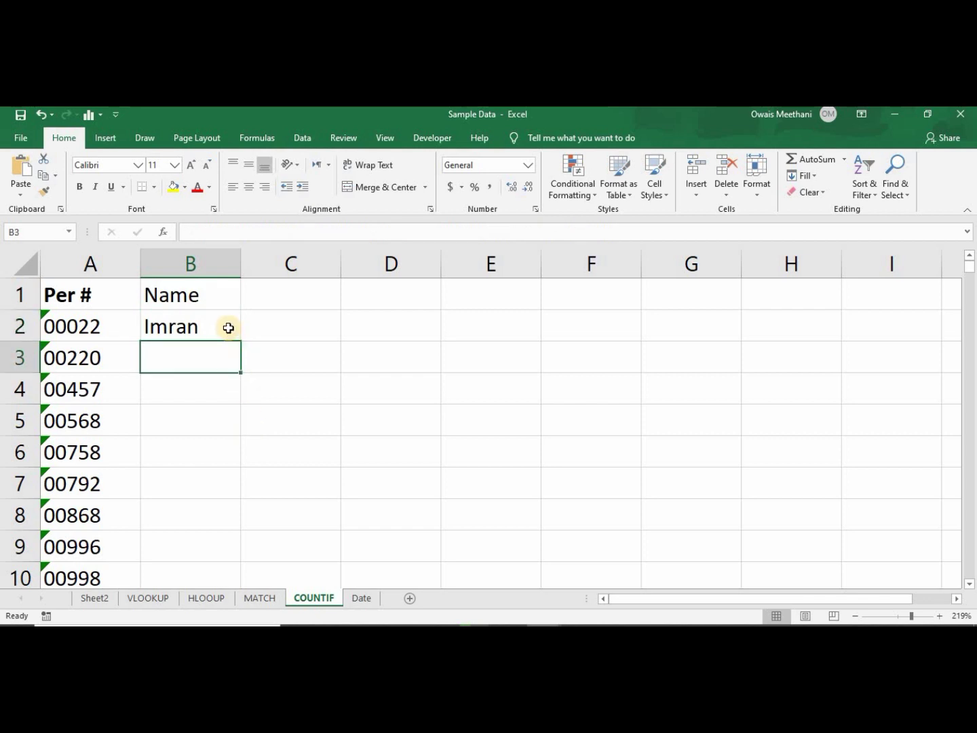
click(229, 327)
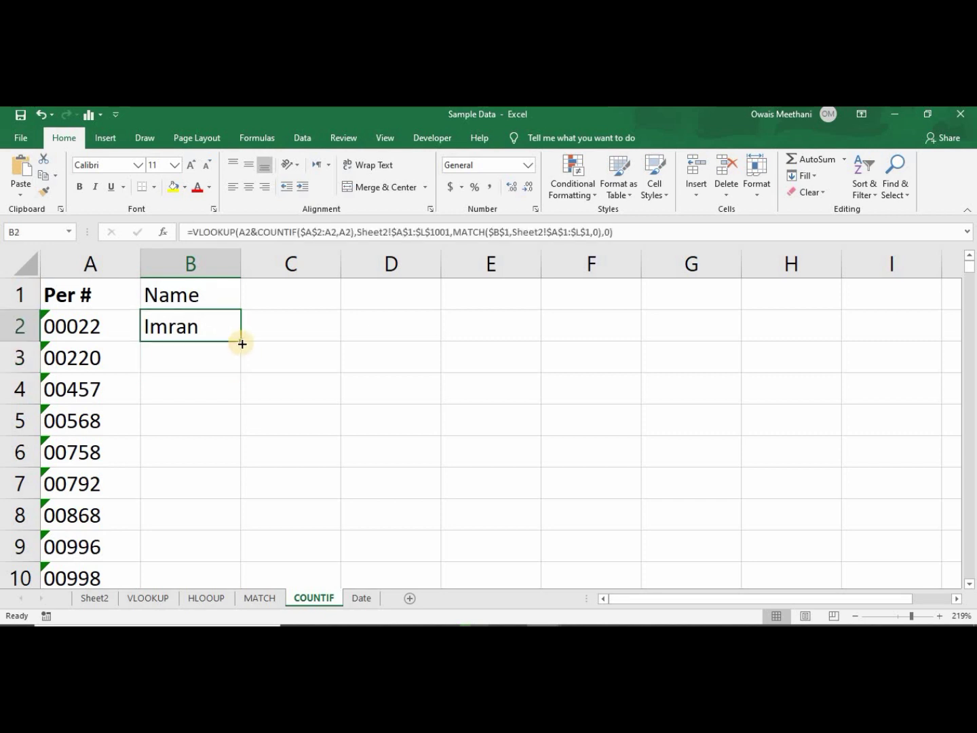
double_click(242, 344)
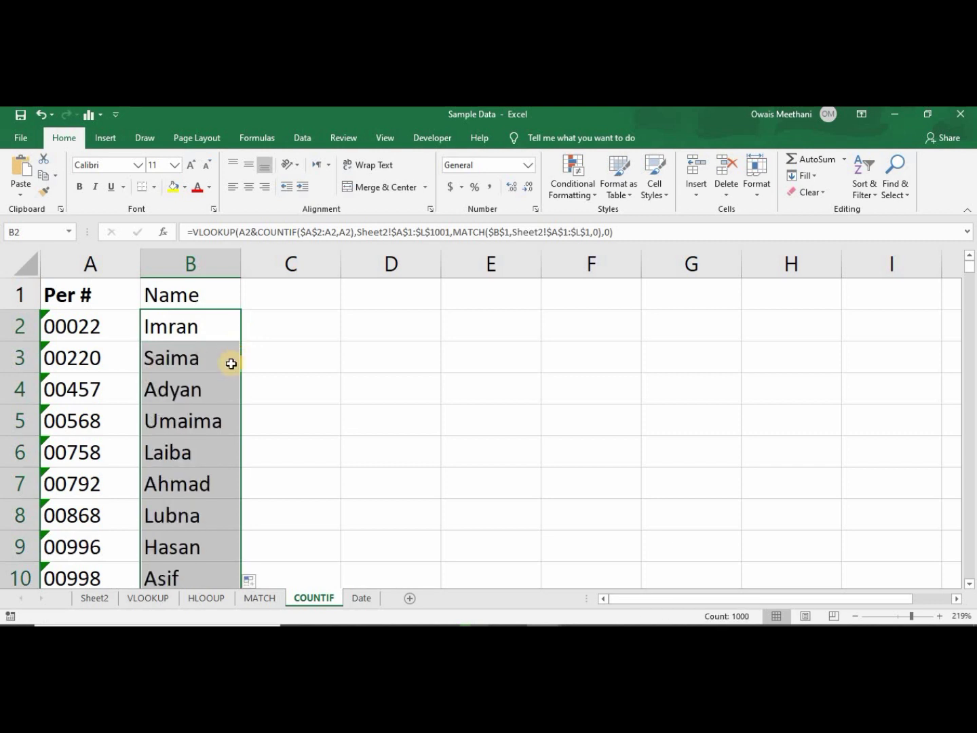
Look through the filled names and their formulas in column B down to about row 59 and back up.
click(210, 359)
key(Down)
key(Down)
key(Down)
key(Down)
key(Down)
key(Down)
key(Down)
key(Down)
key(Down)
key(Down)
key(Down)
key(Down)
key(Down)
key(Down)
key(Down)
key(Down)
key(Down)
key(Down)
key(Down)
key(Down)
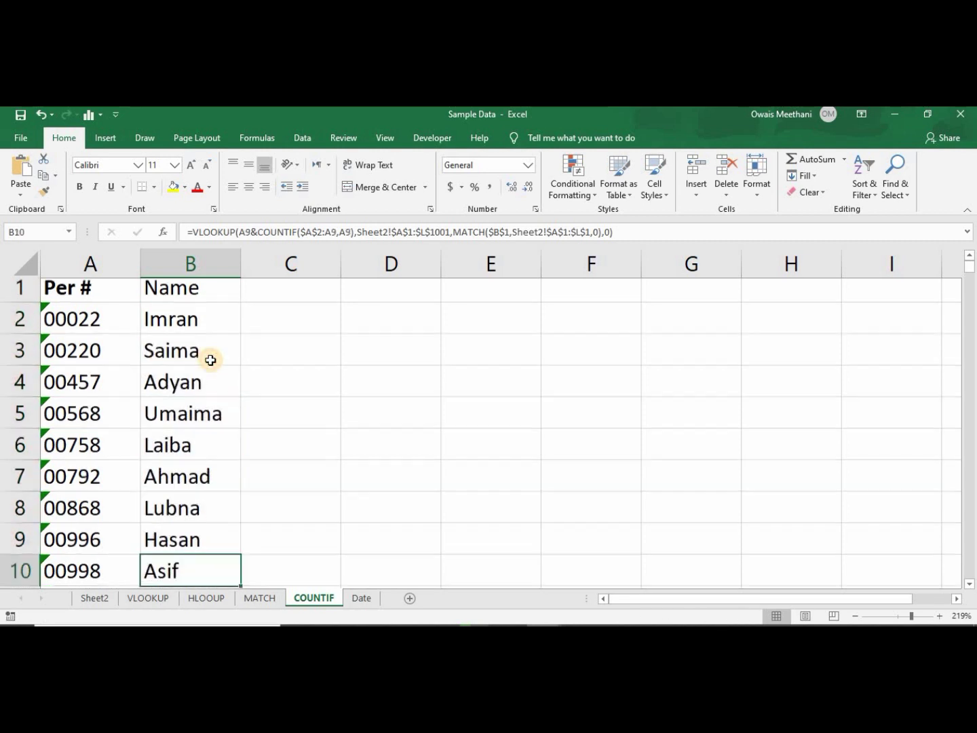
key(Down)
key(Down)
key(Down)
key(Down)
key(Down)
key(Down)
key(Down)
key(Down)
key(Down)
key(Down)
key(Down)
key(Down)
key(Down)
key(Down)
key(Down)
key(Down)
key(Down)
key(Down)
key(Down)
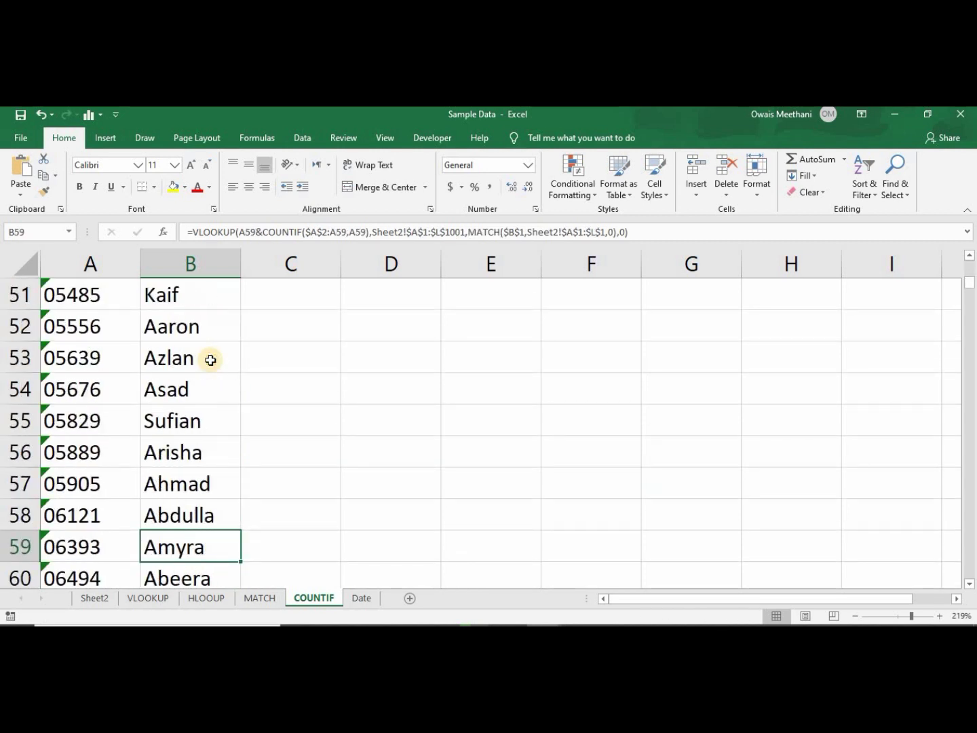
key(Up)
key(Up)
key(Up)
key(Up)
key(Up)
key(Up)
key(Up)
key(Up)
key(Up)
key(Up)
key(Up)
key(Up)
key(Up)
key(Up)
key(Up)
key(Up)
key(Up)
key(Up)
key(Up)
key(Up)
key(Up)
key(Up)
key(Up)
key(Up)
key(Up)
key(Up)
key(Up)
key(Up)
key(Up)
key(Up)
key(Up)
key(Up)
key(Up)
key(Up)
key(Up)
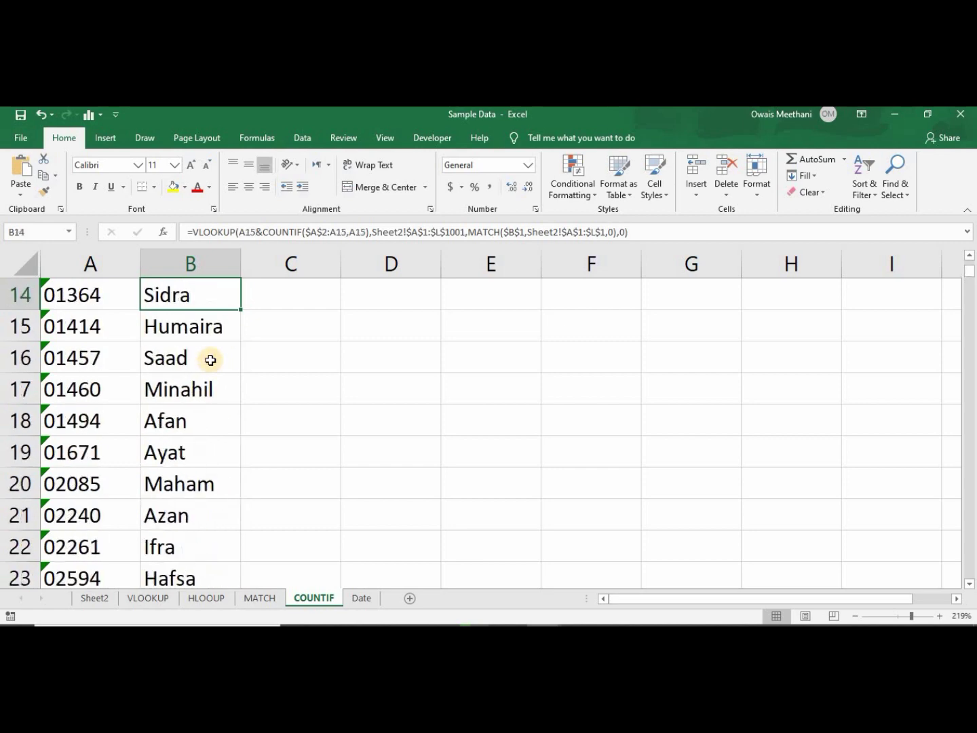
Turn on filtering for the Per # and Name headers, starting from cell A1.
key(Left)
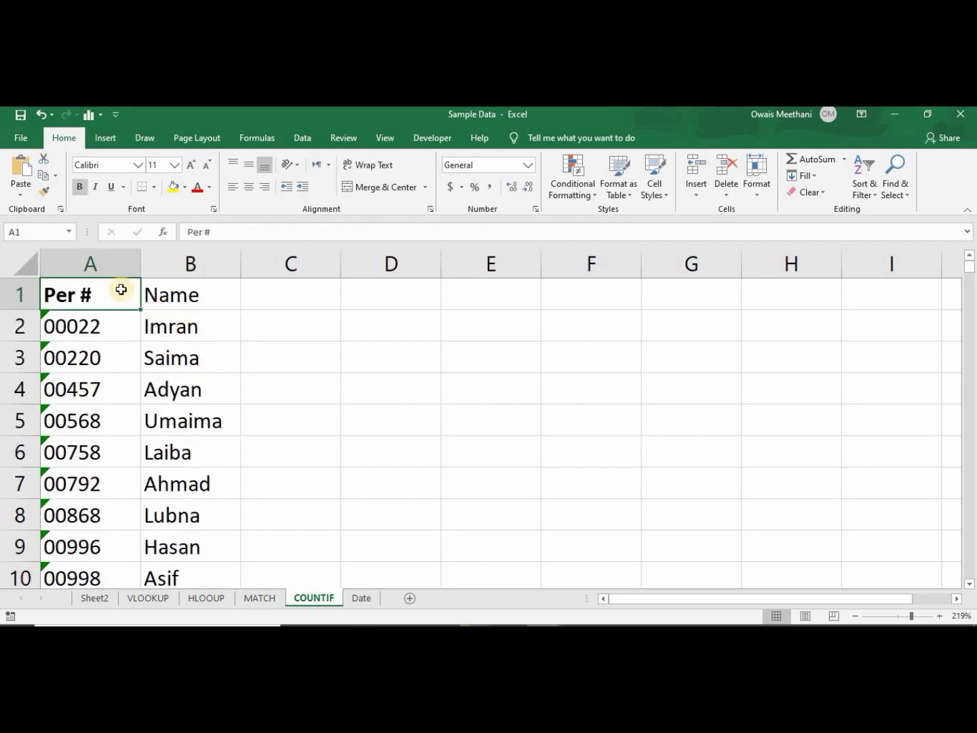
click(863, 179)
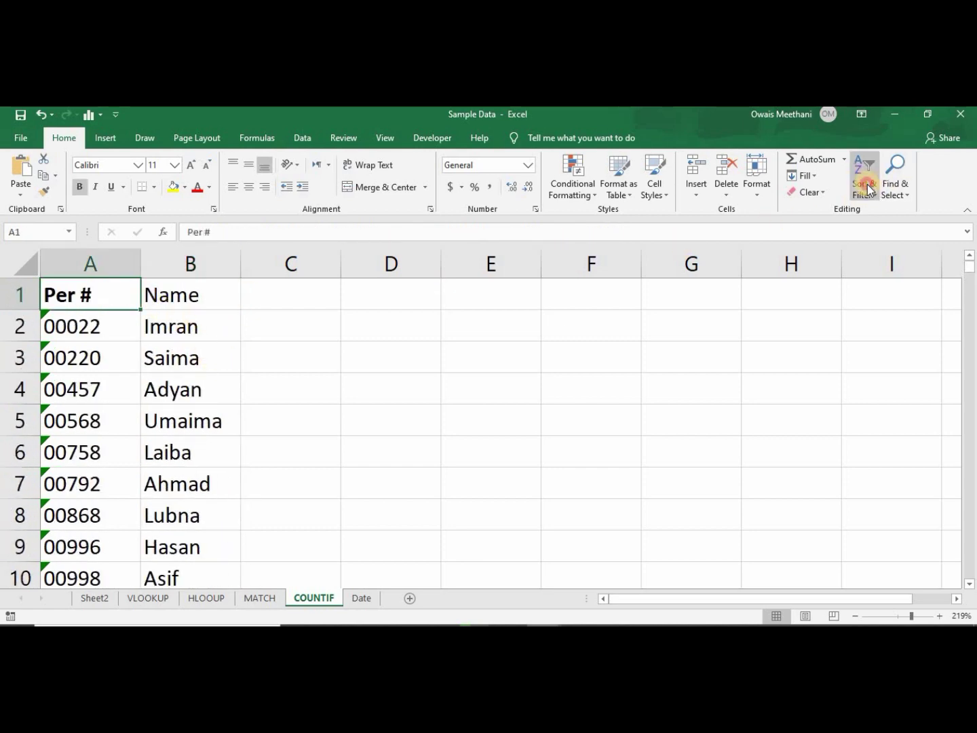
click(881, 262)
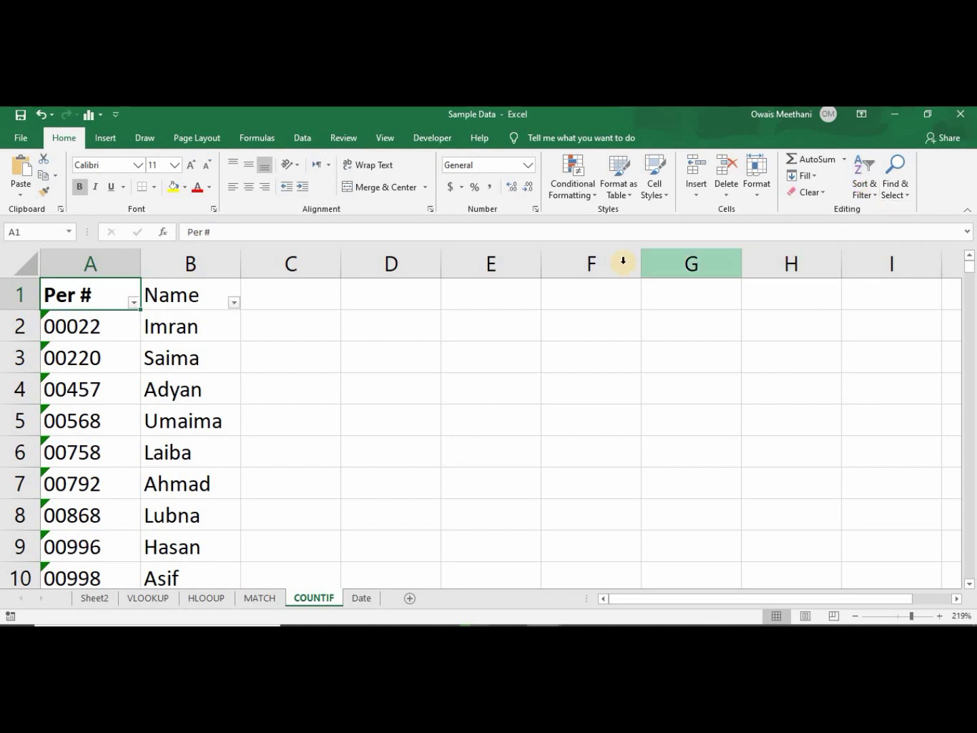
Highlight duplicate values in the Per # column with Light Red Fill with Dark Red Text.
click(119, 264)
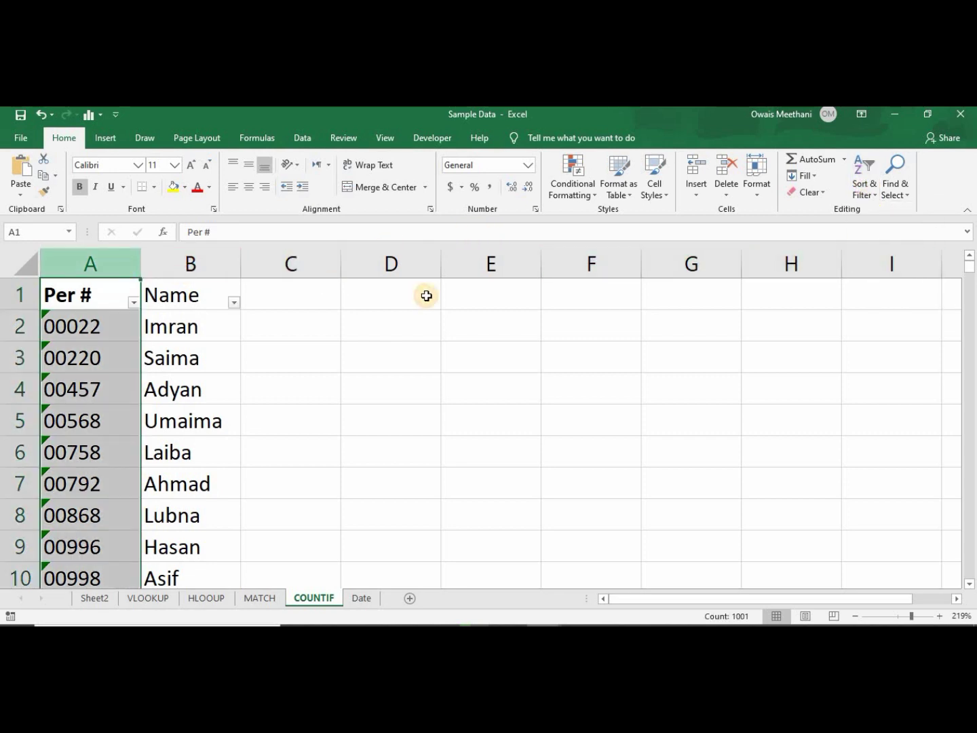
click(586, 203)
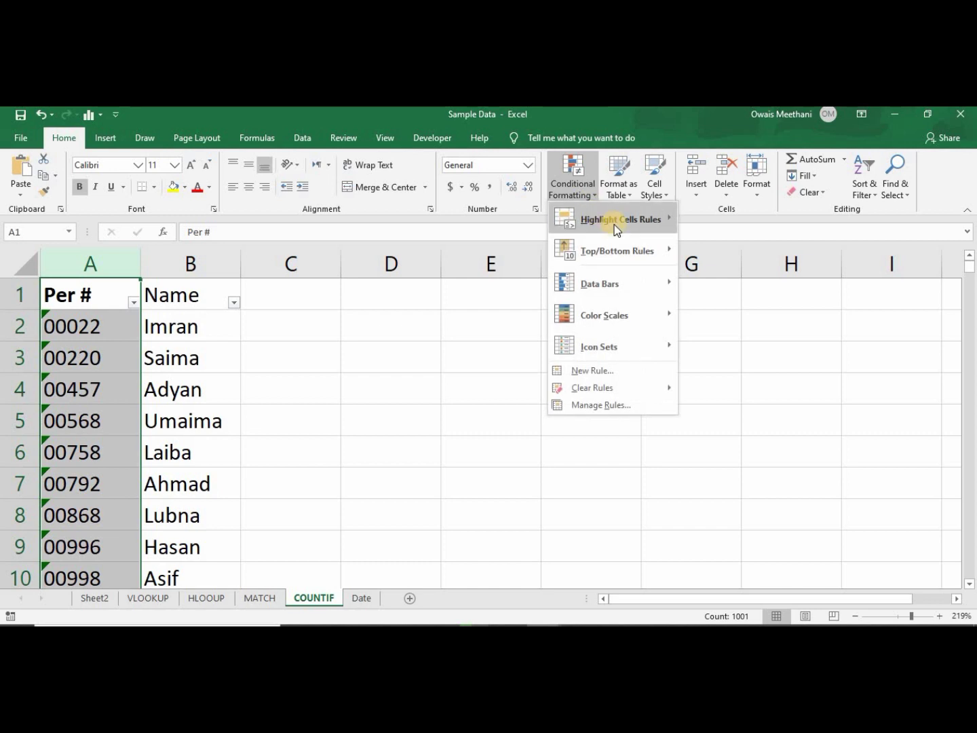
mouse_move(611, 219)
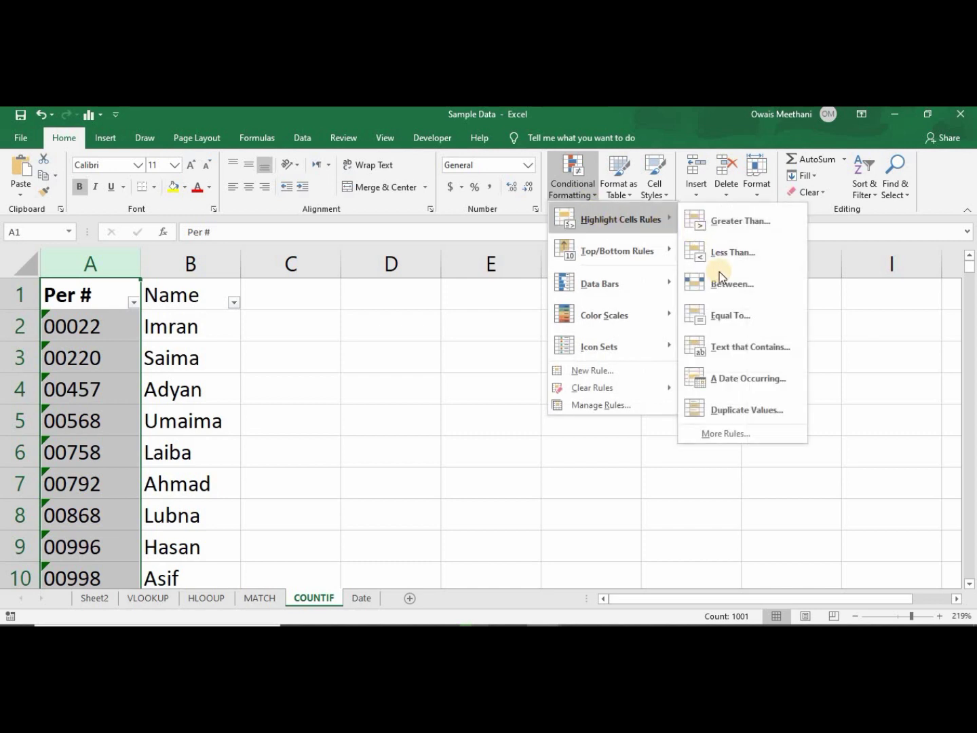
click(734, 408)
click(472, 466)
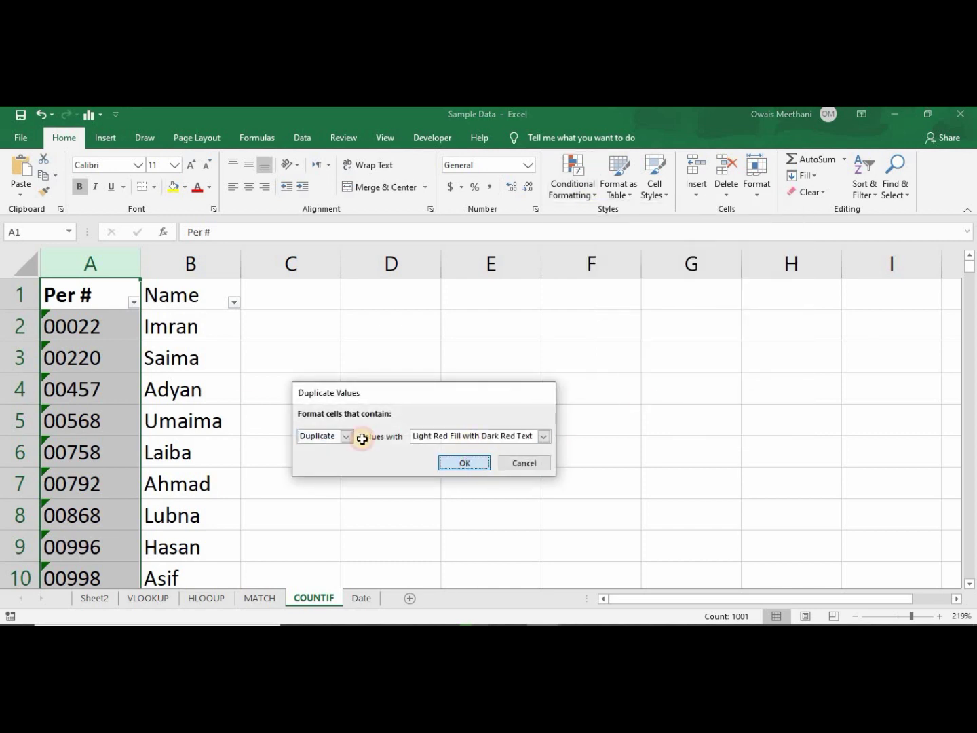
click(126, 378)
Filter the Per # column by the light red cell color.
click(132, 302)
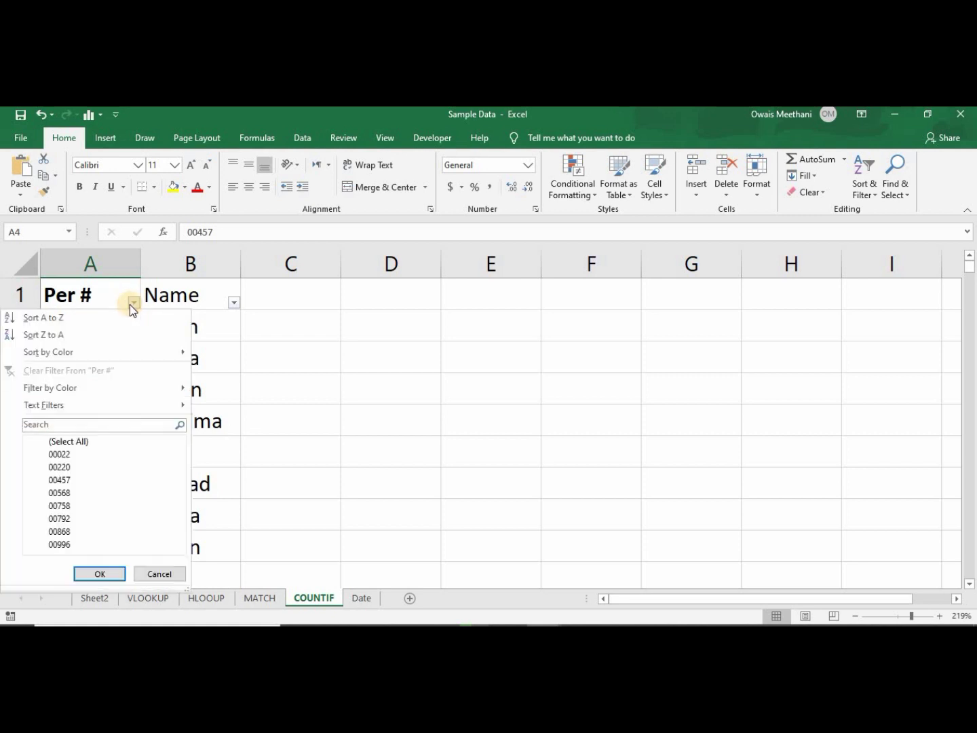
mouse_move(140, 387)
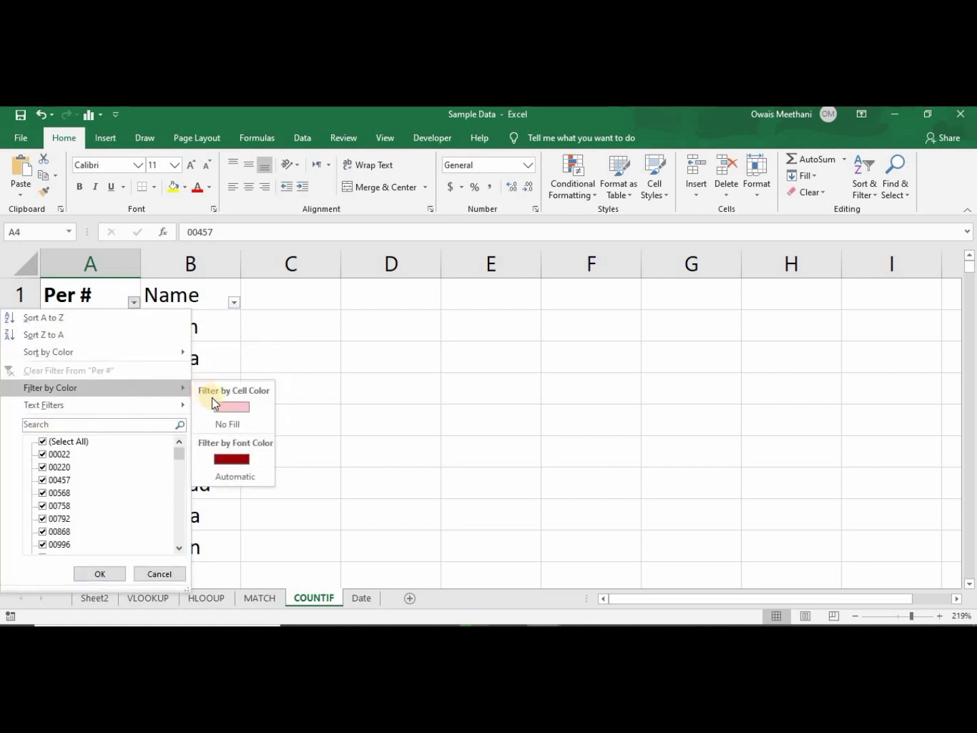
click(227, 406)
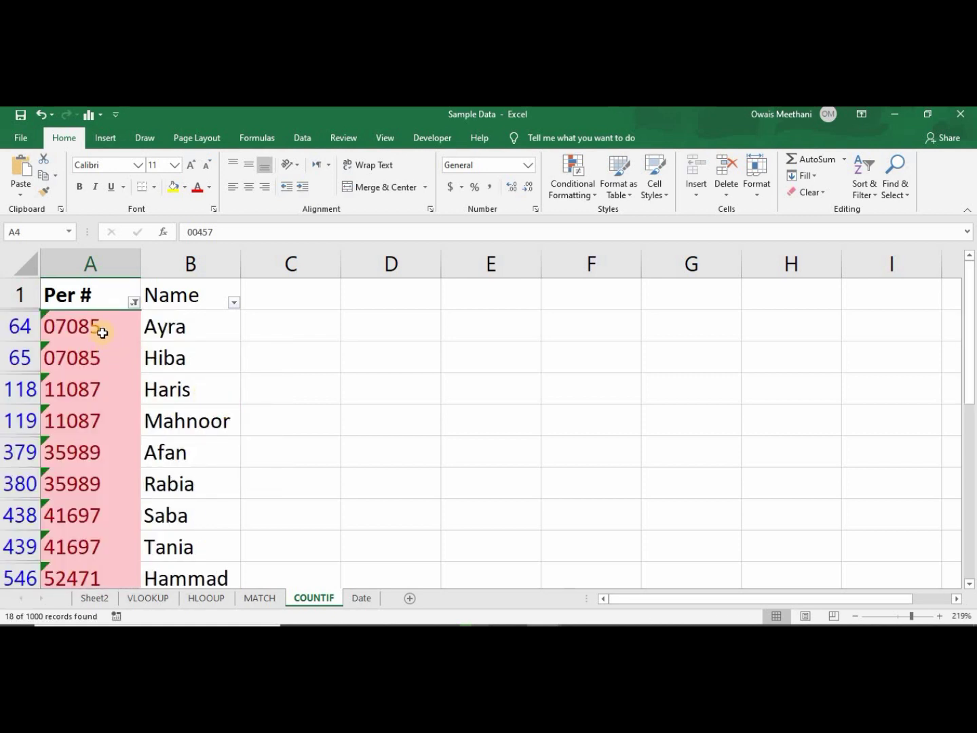
Compare each repeated Per # in rows 64 to 119 with the name and VLOOKUP formula beside it.
click(102, 327)
key(Right)
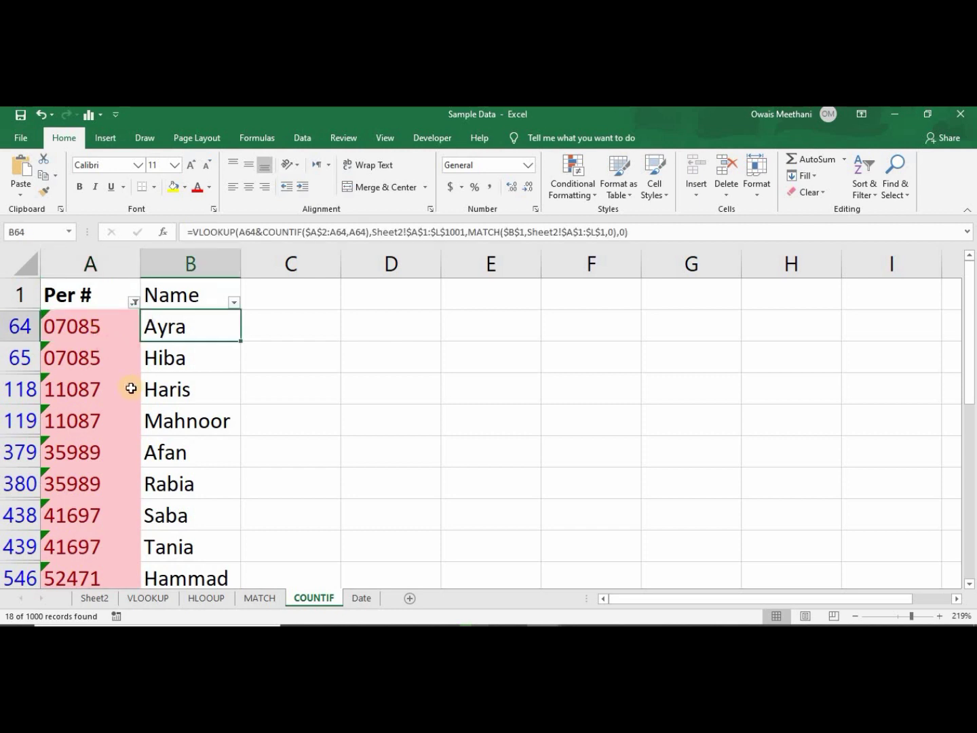
key(Down)
key(Left)
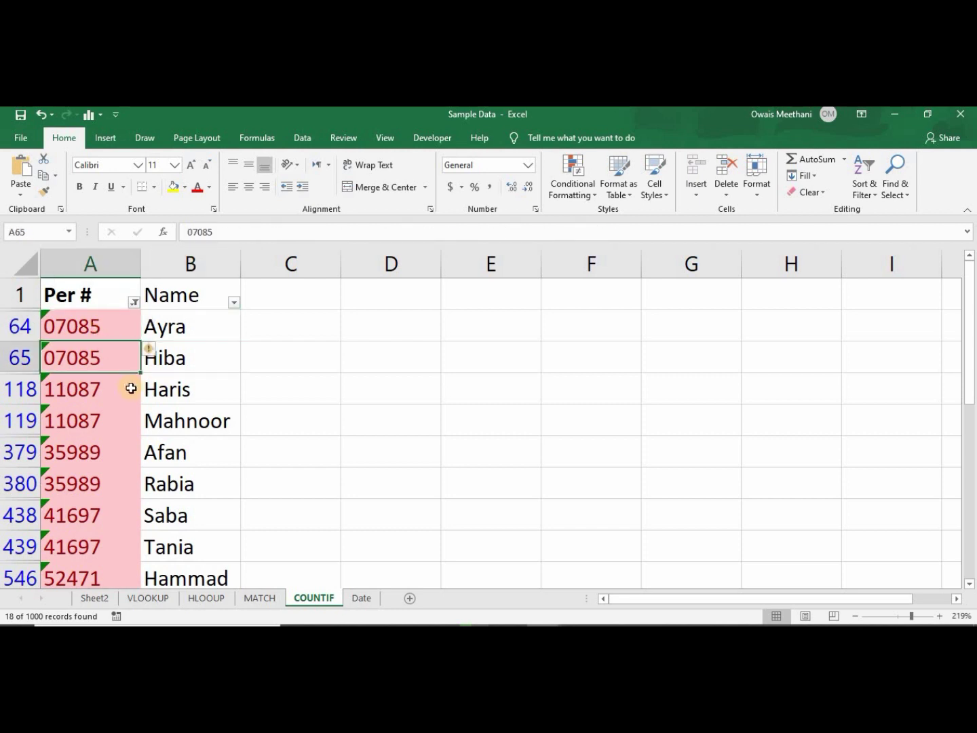
key(Right)
key(Down)
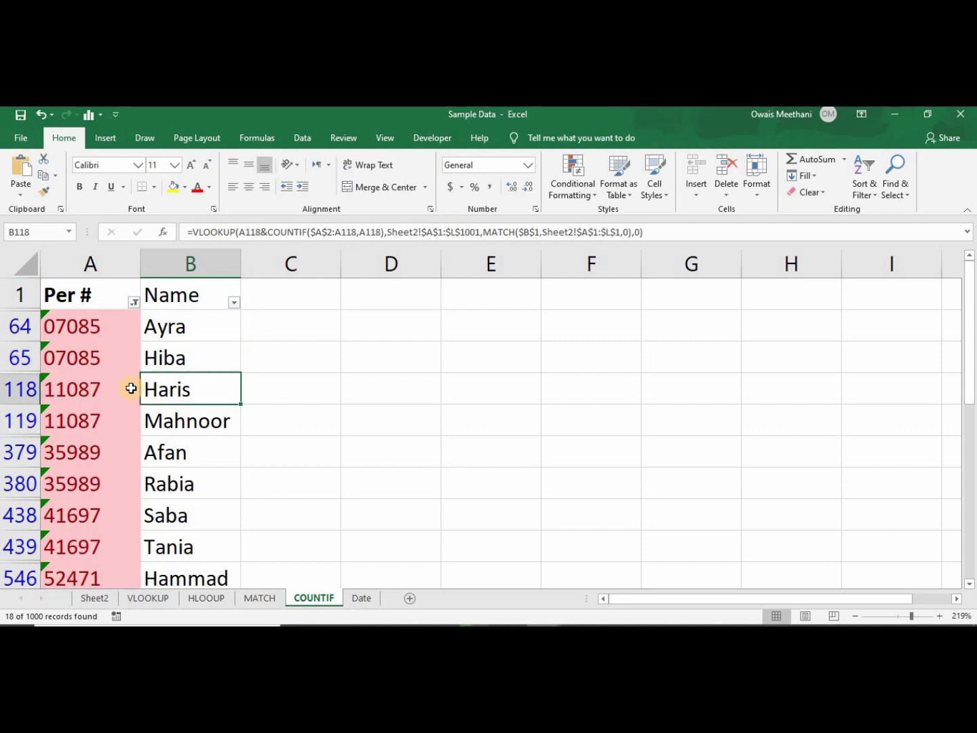
key(Left)
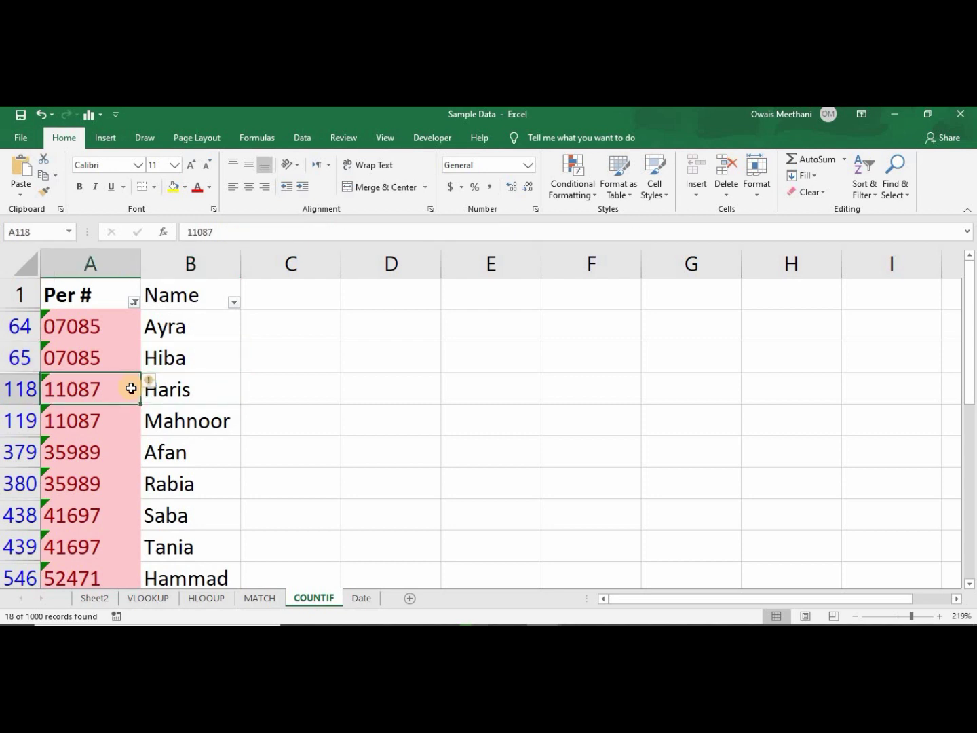
key(Right)
key(Down)
key(Left)
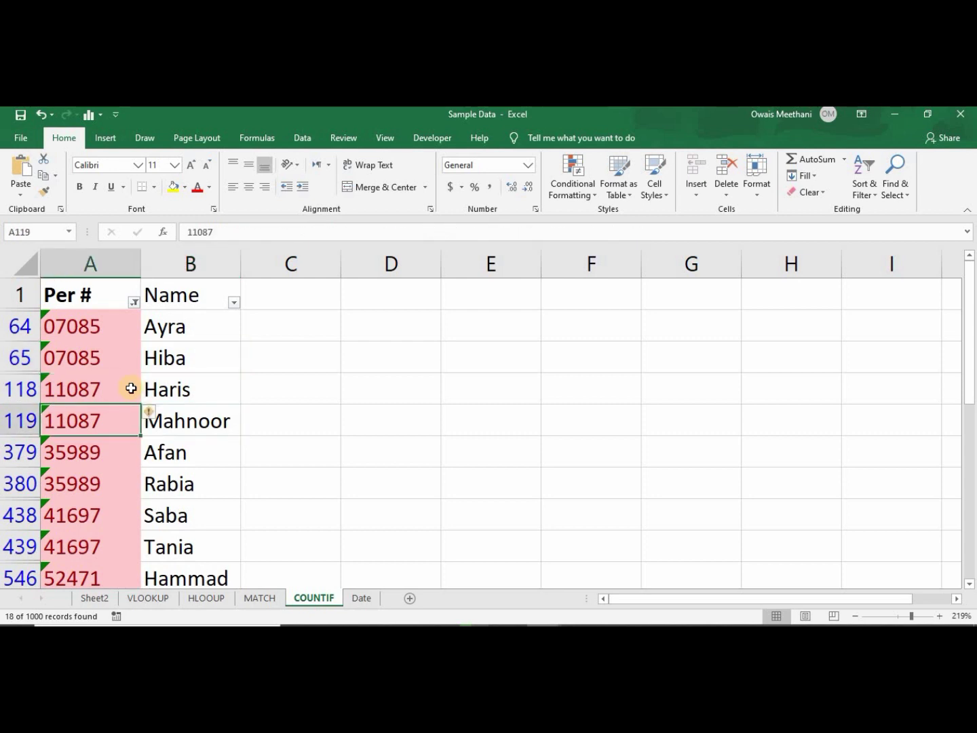
Look through the remaining filtered duplicate Per # rows to past the last record and back up to the header.
key(Down)
key(Down)
key(Down)
key(Down)
key(Down)
key(Down)
key(Down)
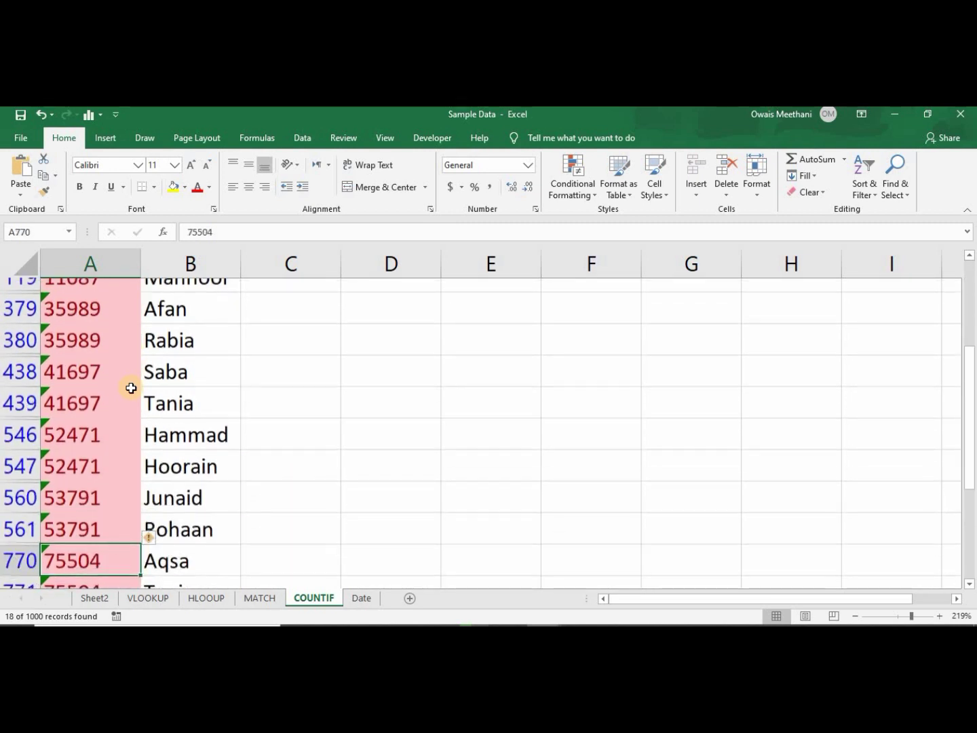
key(Up)
key(Up)
key(Up)
key(Up)
key(Up)
key(Up)
key(Up)
key(Up)
key(Up)
key(Up)
key(Up)
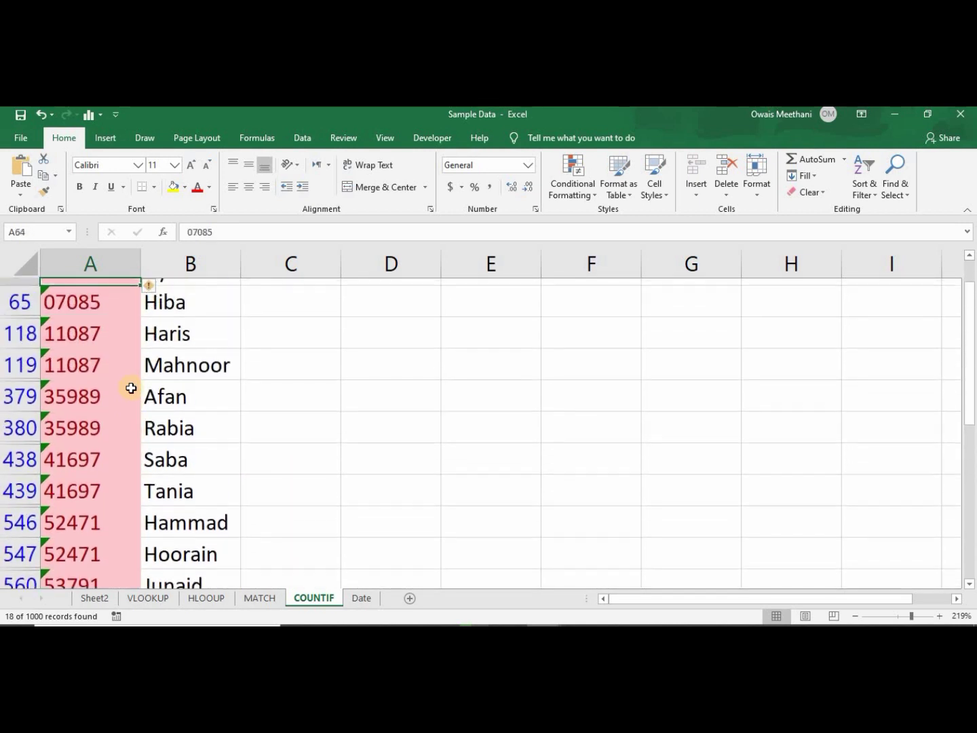
key(Down)
key(Down)
key(Down)
key(Down)
key(Down)
key(Down)
key(Down)
key(Down)
key(Down)
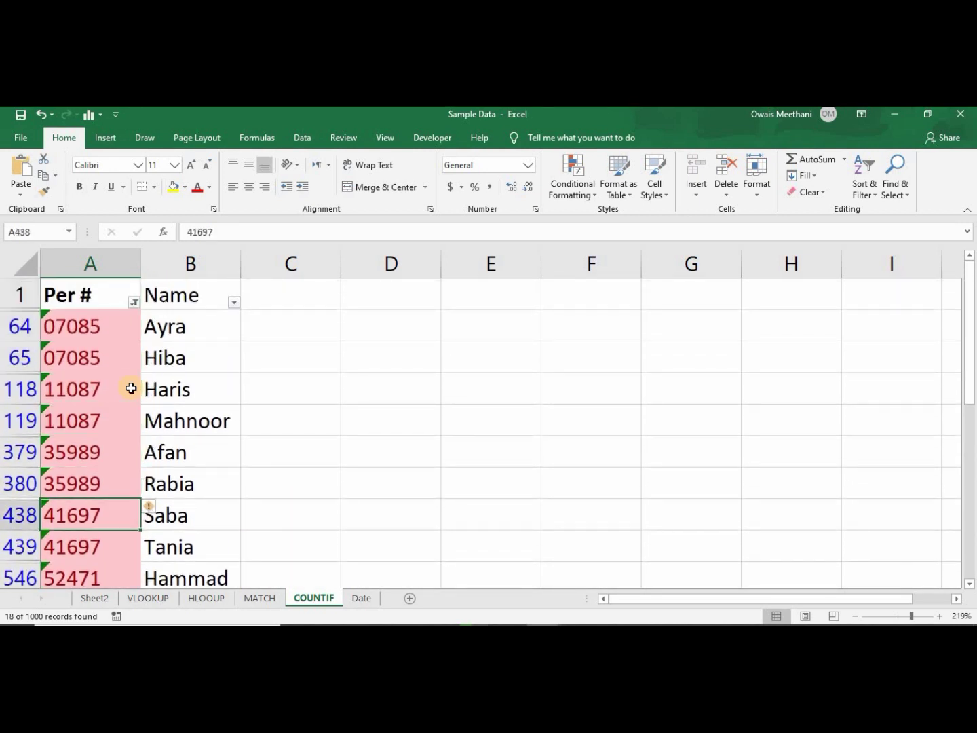
key(Down)
key(Down)
key(Down)
key(Down)
key(Down)
key(Down)
key(Down)
key(Down)
key(Down)
key(Down)
key(Down)
key(Down)
key(Down)
key(Down)
key(Down)
key(Down)
key(Down)
key(Down)
key(Down)
key(Down)
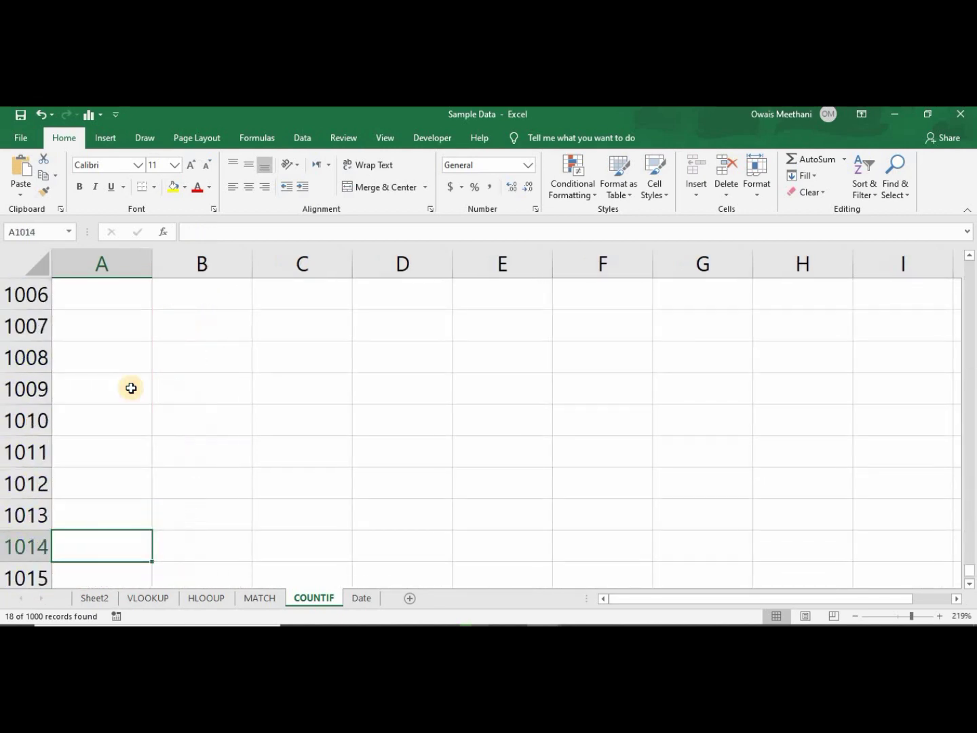
key(Up)
key(Up)
key(Up)
key(Up)
key(Up)
key(Up)
key(Up)
key(Up)
key(Up)
key(Up)
key(Up)
key(Up)
key(Up)
key(Up)
key(Up)
key(Up)
key(Up)
key(Up)
key(Up)
key(Up)
key(Up)
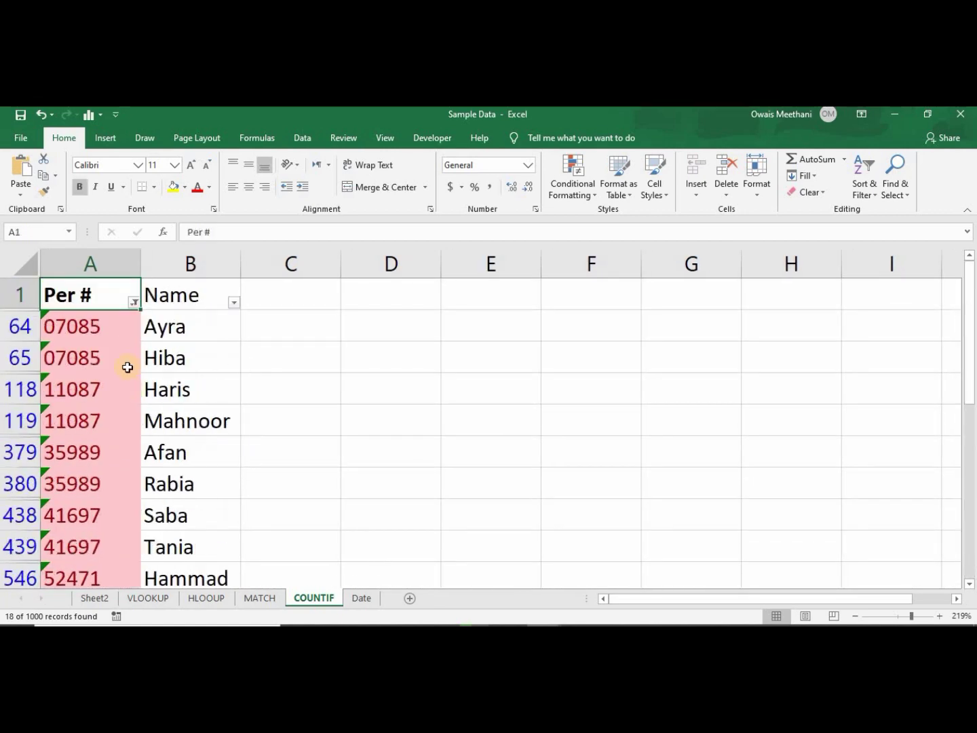
Show all rows again by selecting every value in the Per # filter.
click(133, 305)
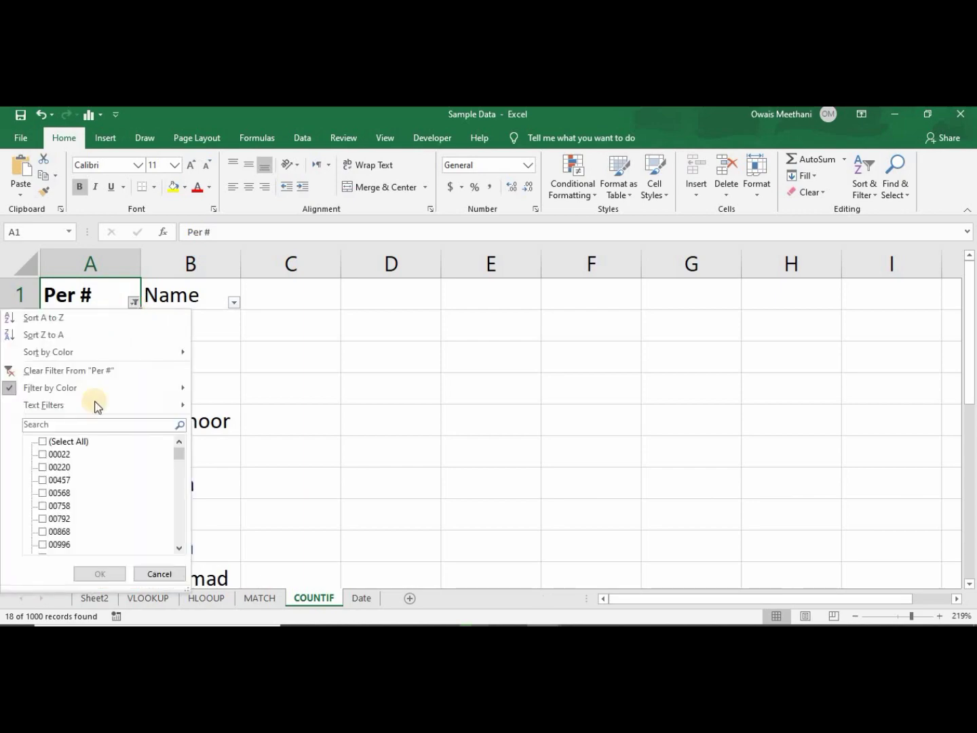
click(77, 442)
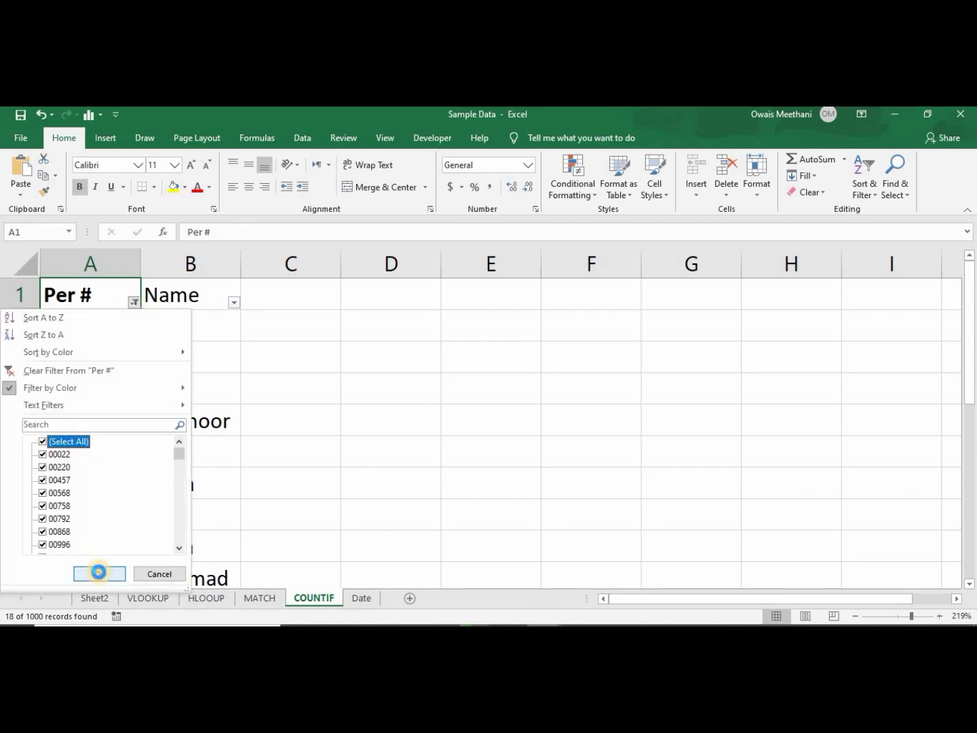
click(99, 572)
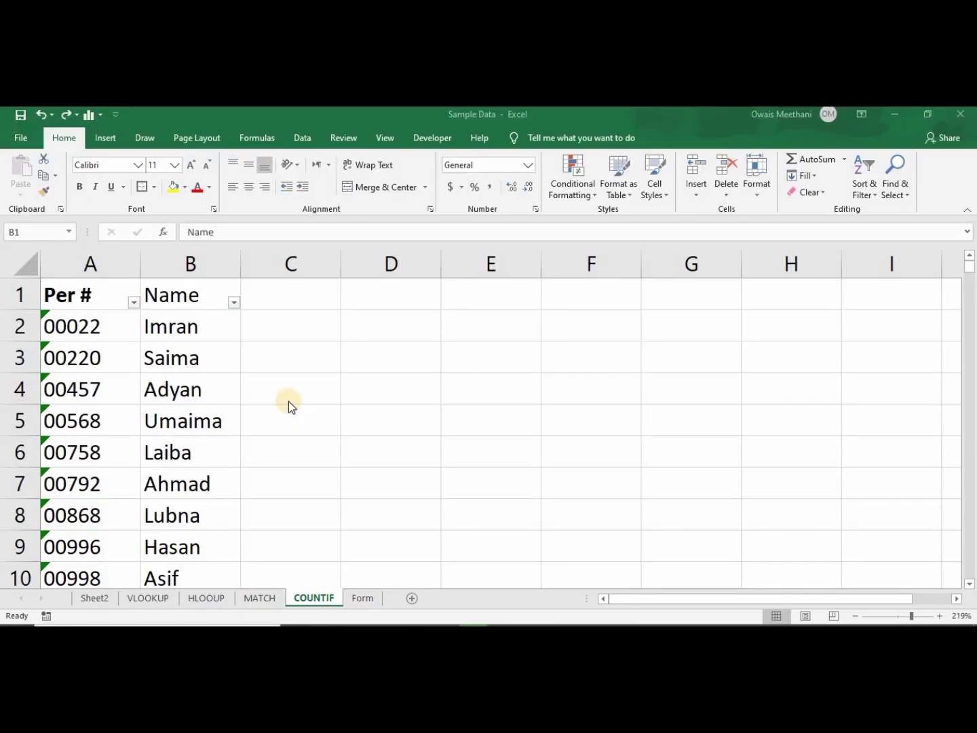
Open the Form sheet and select the yellow S # entry cell C3 of the Employee's Data Form.
click(362, 596)
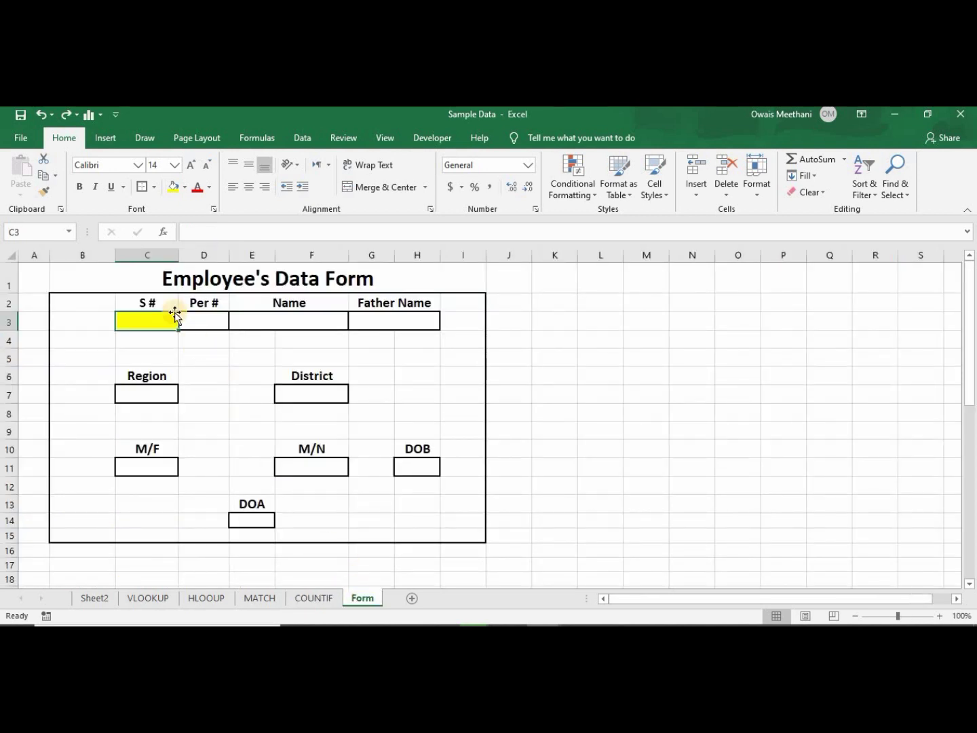
click(156, 279)
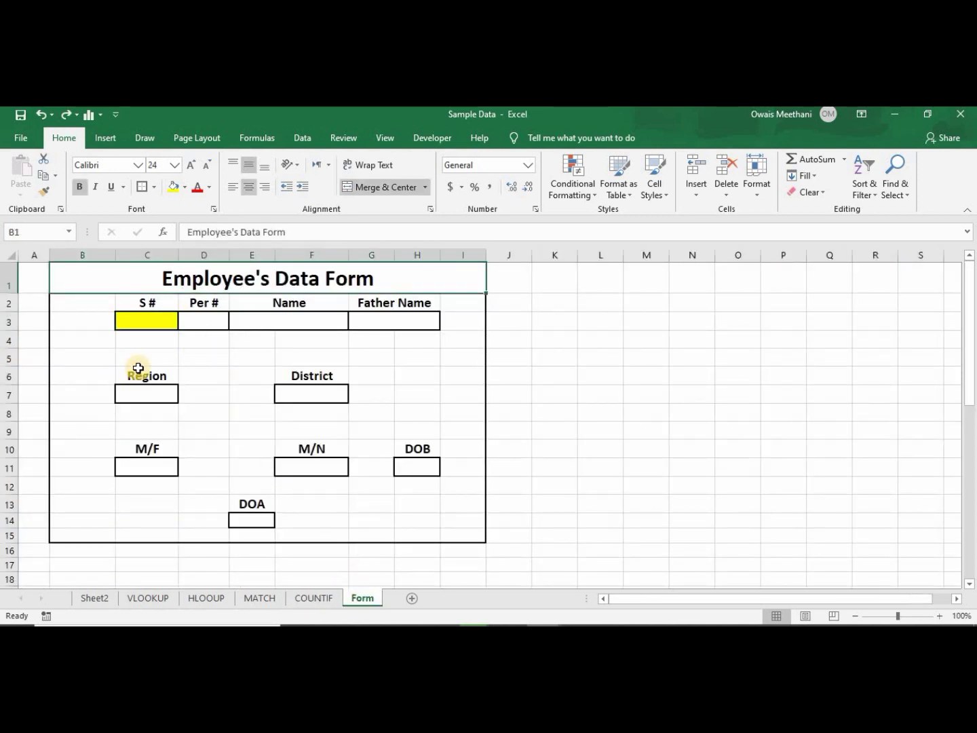
key(Down)
key(Down)
key(Right)
key(Right)
key(Left)
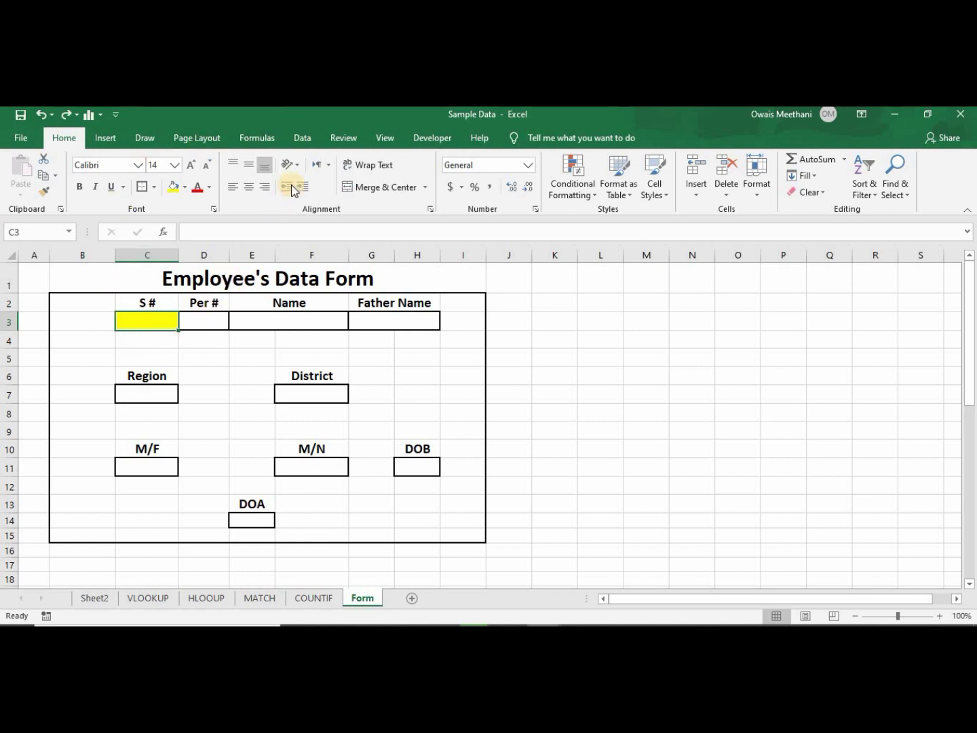
Open Data Validation for cell C3 and set the allowed entries to List.
click(303, 137)
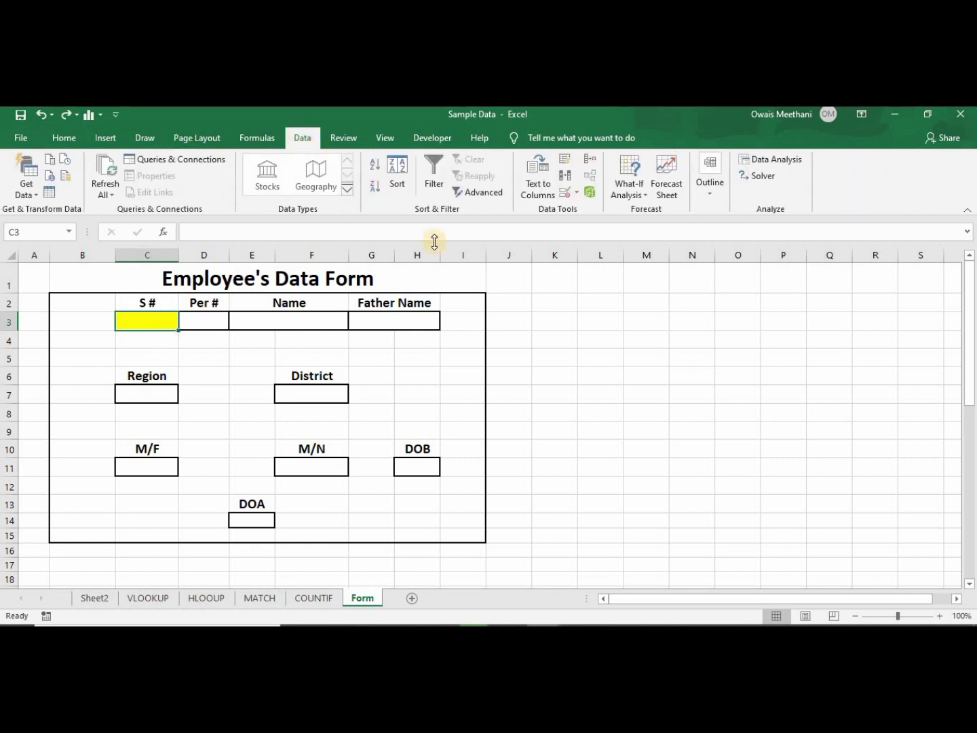
click(575, 193)
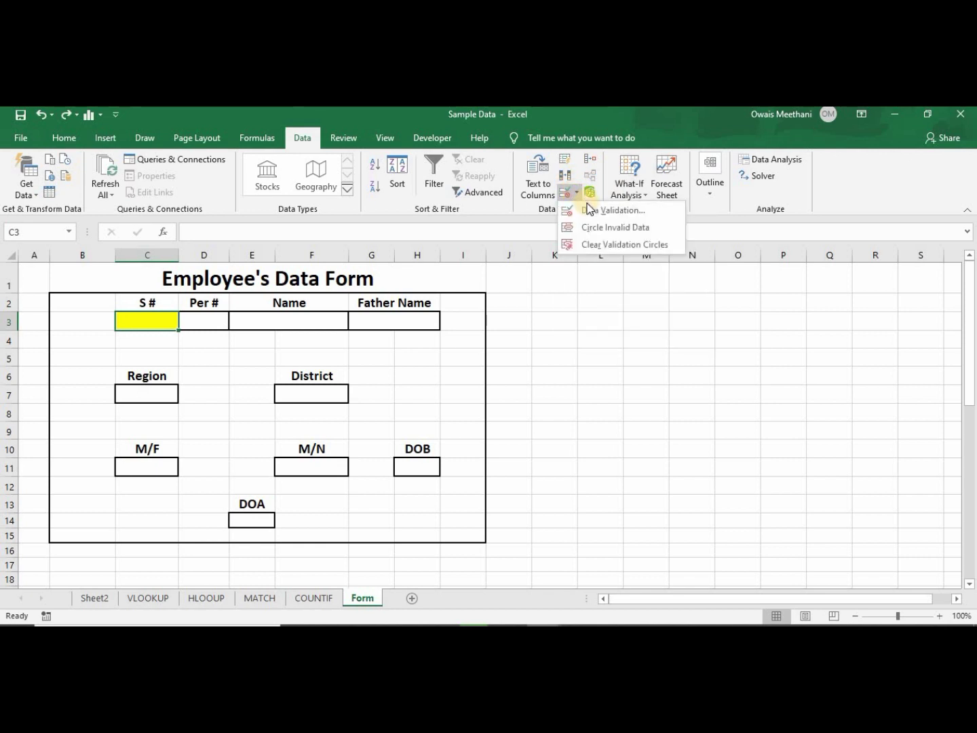
click(589, 209)
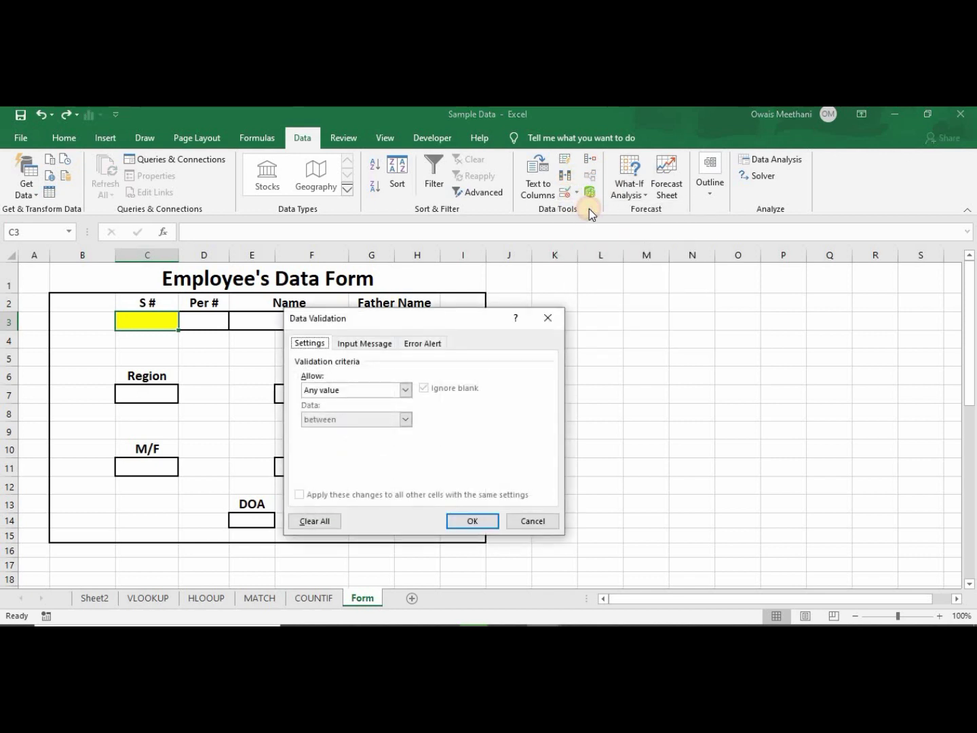
click(407, 390)
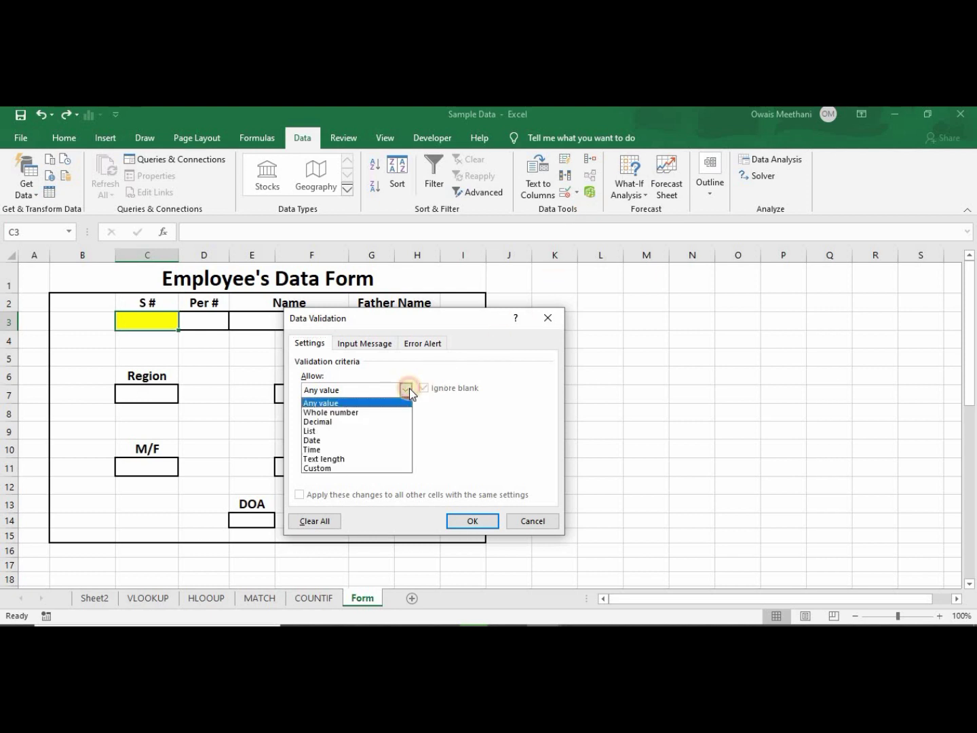
click(380, 432)
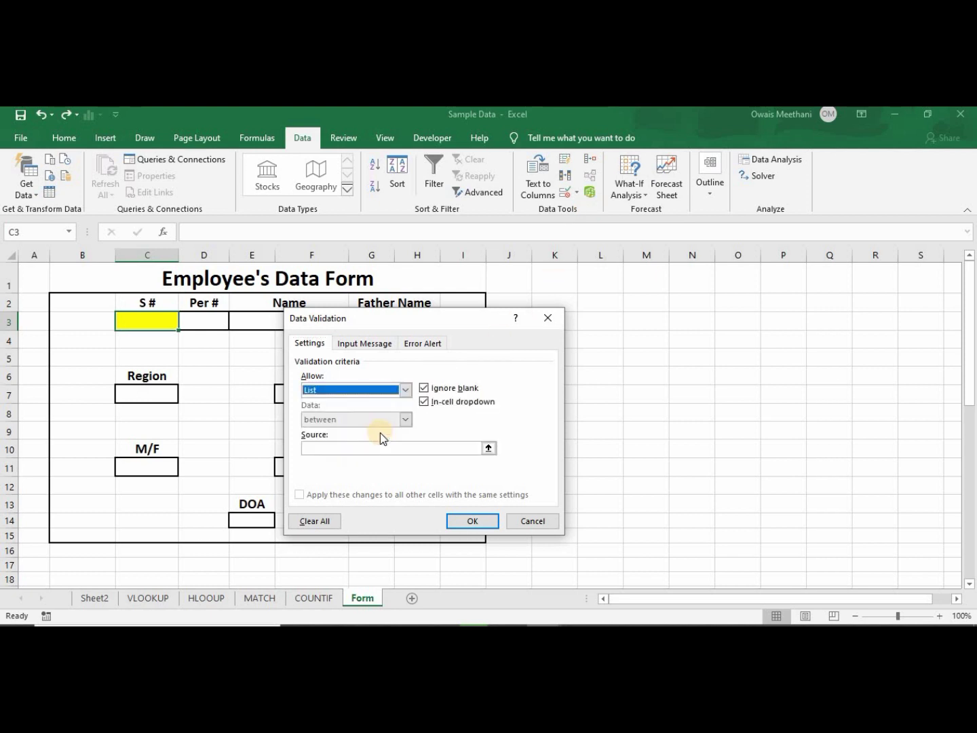
Set the validation list source to =Sheet2!$B$2:$B$1001 and apply it to cell C3.
click(486, 449)
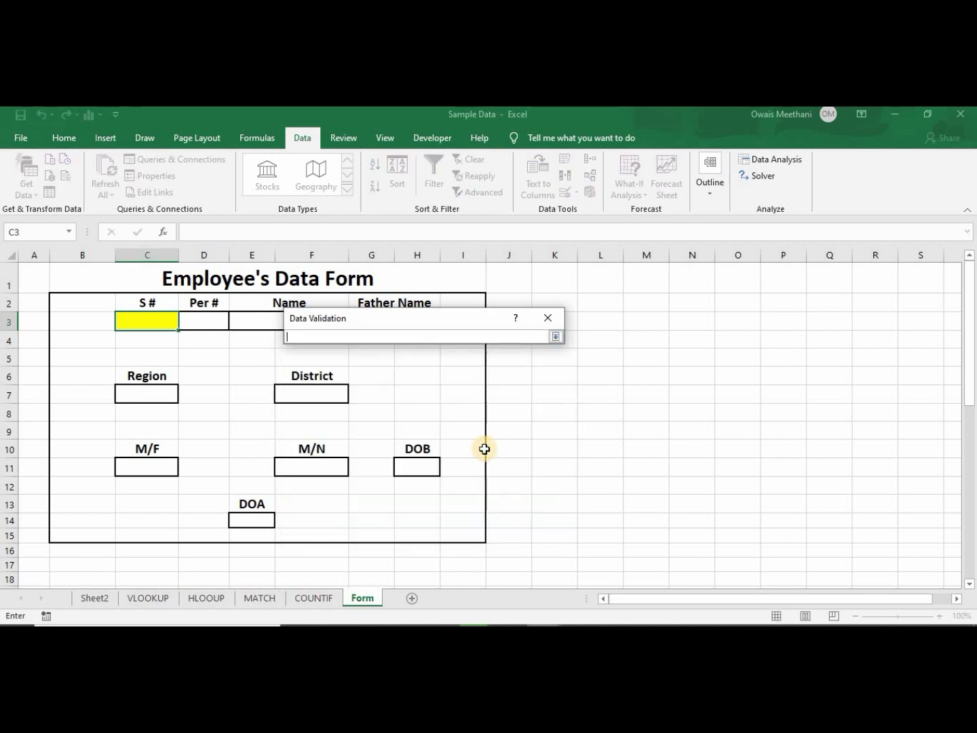
click(103, 596)
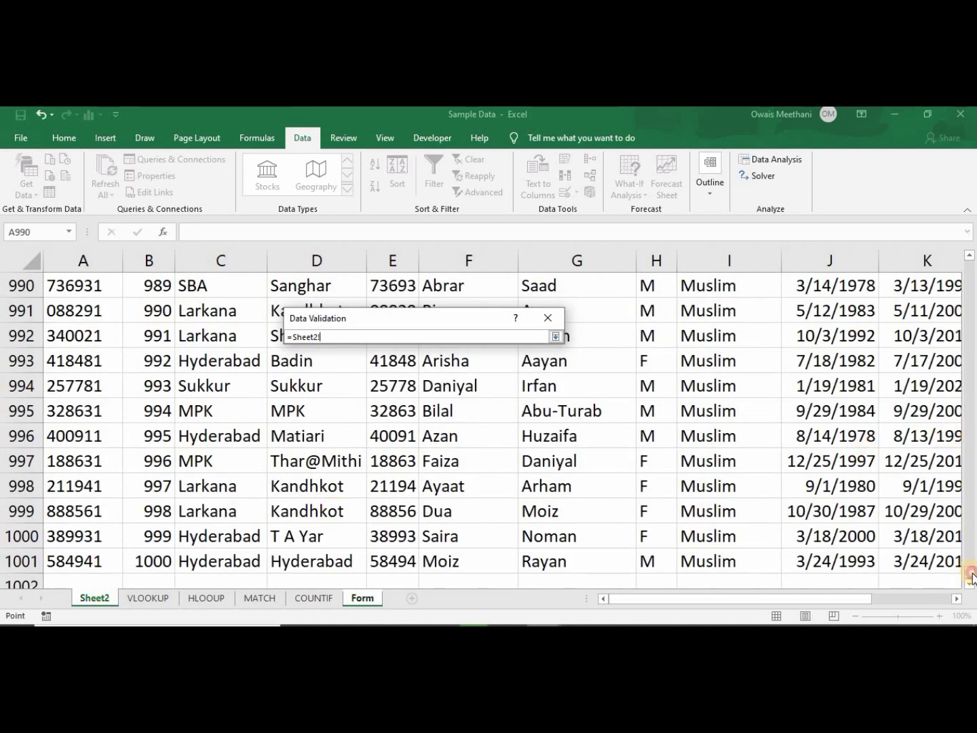
drag(971, 578, 960, 252)
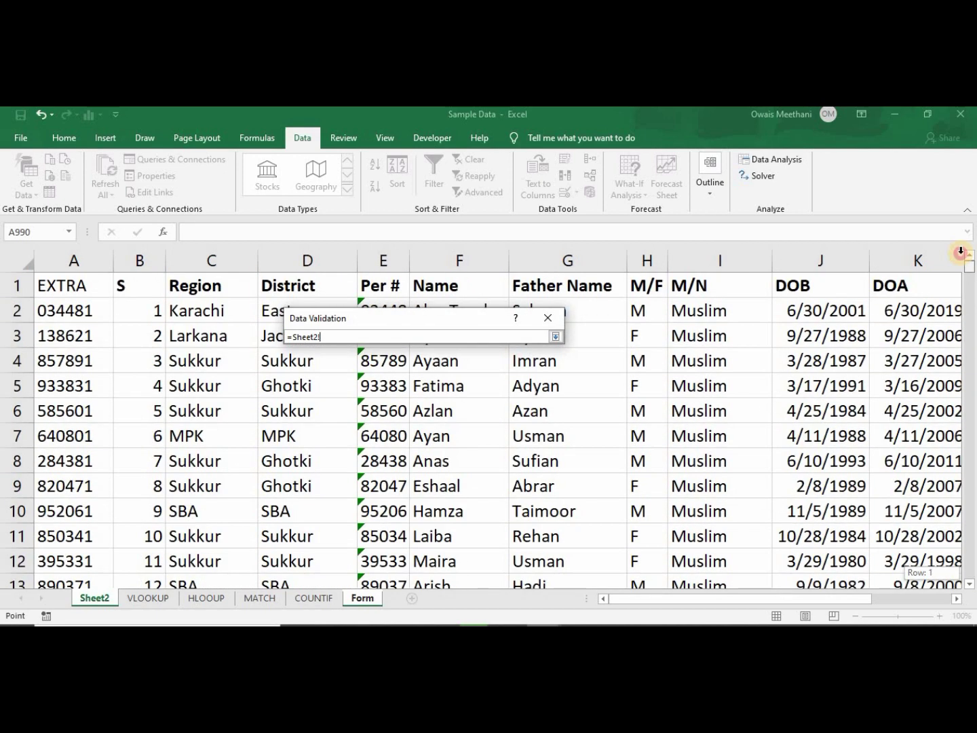
click(153, 318)
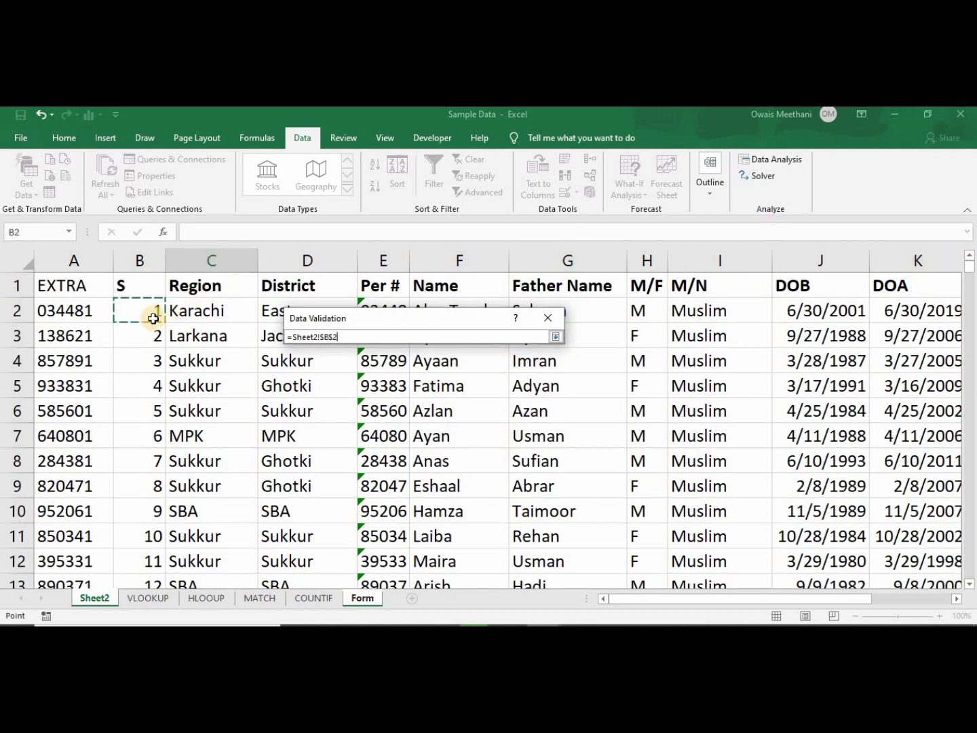
key(ctrl+shift+Down)
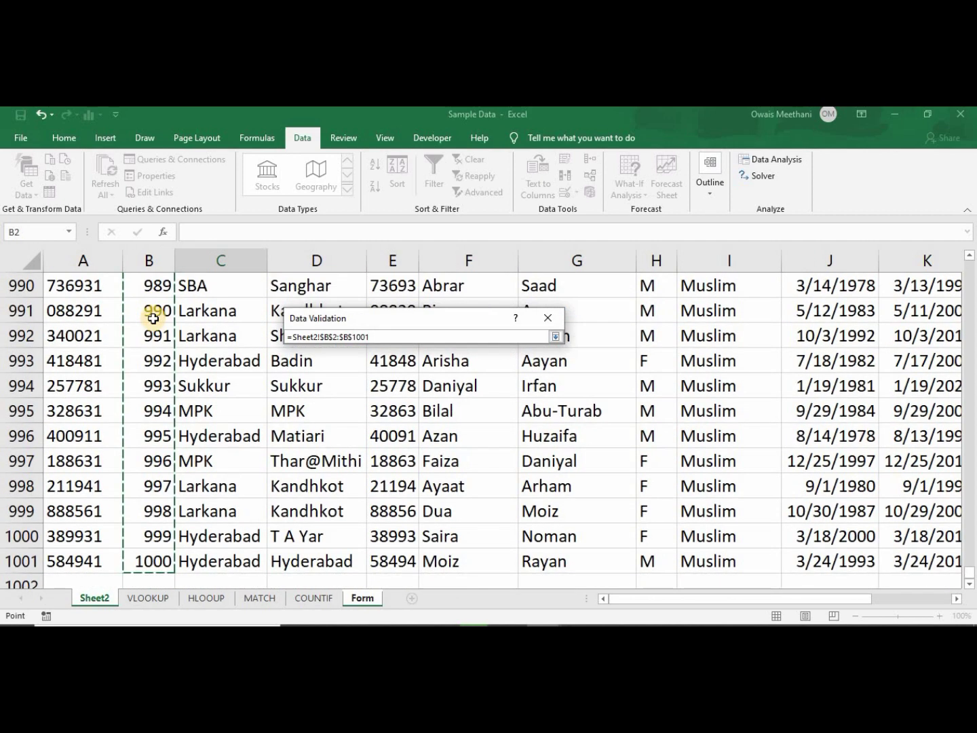
click(553, 336)
click(471, 522)
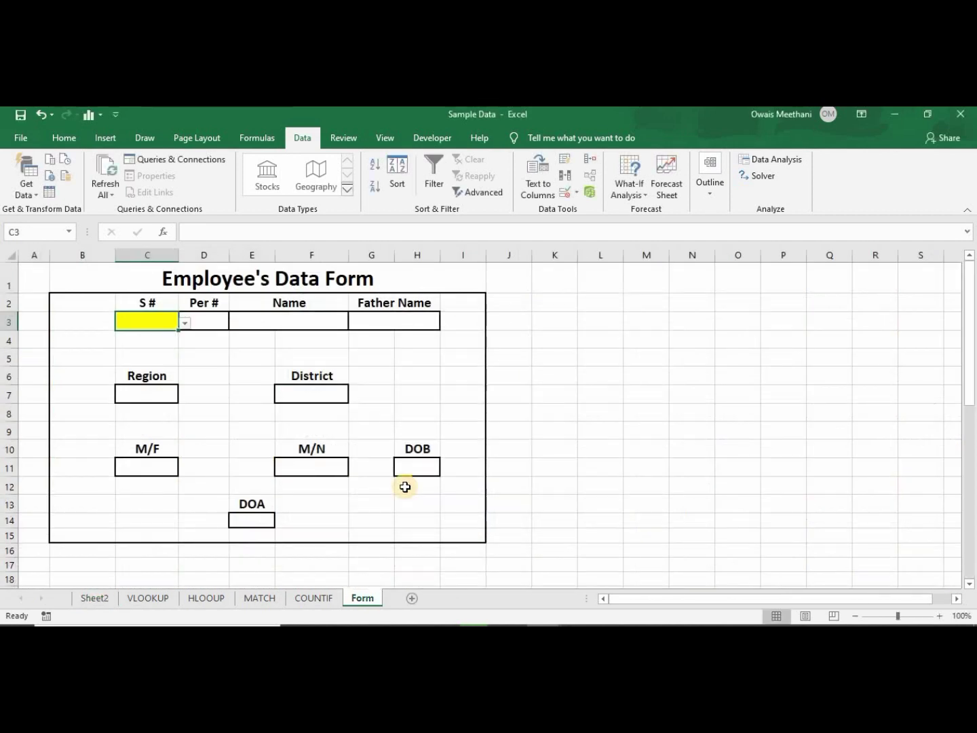
Try the S # drop-down list in C3 by picking 6 and then 1000.
click(184, 325)
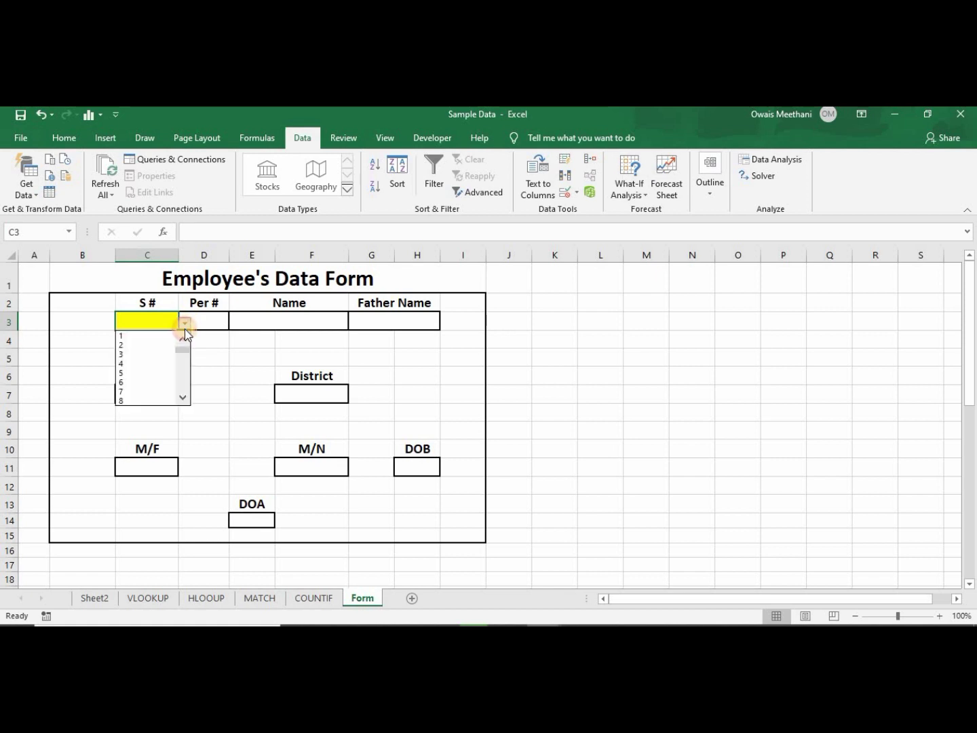
click(149, 382)
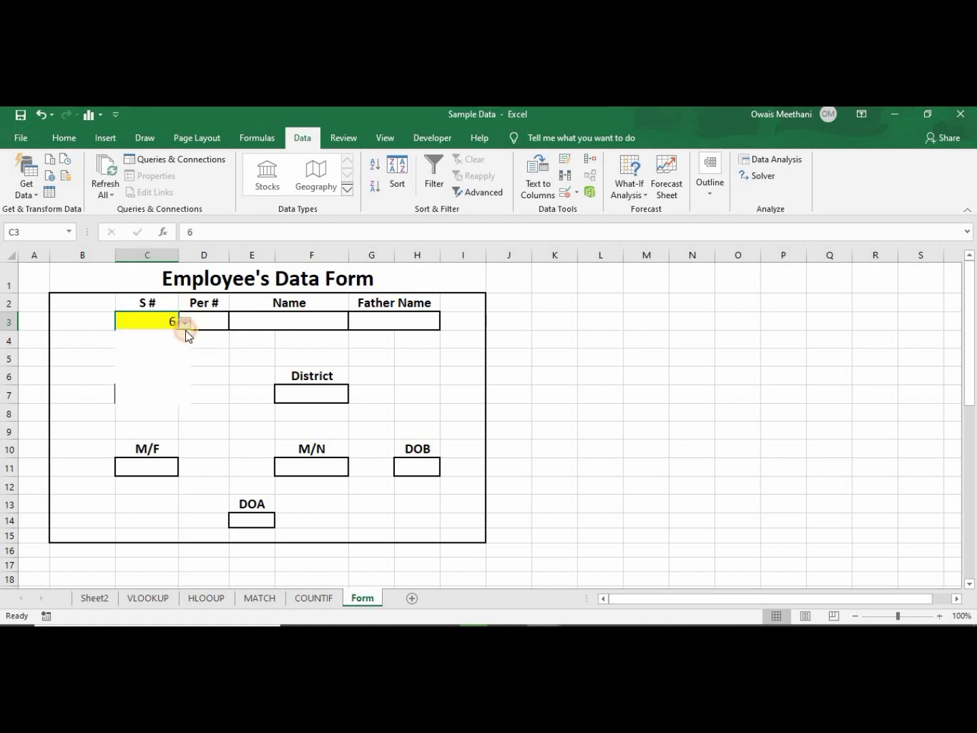
drag(185, 350, 180, 396)
click(144, 401)
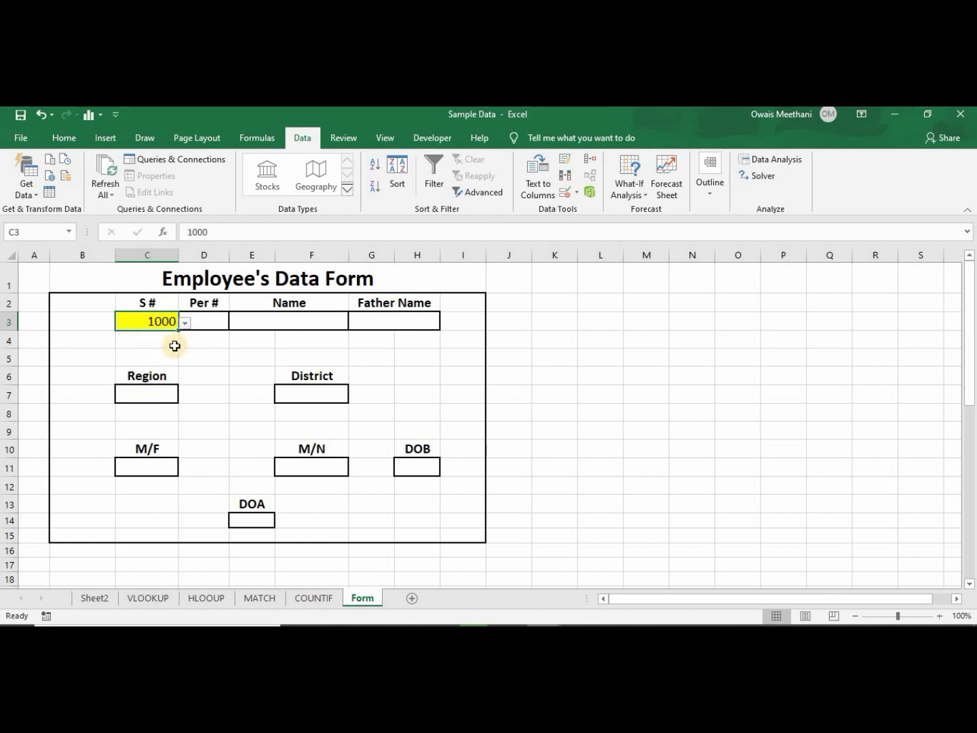
Start a VLOOKUP formula in the Per # cell D3 with the absolute reference $C$3 as the lookup value.
click(205, 323)
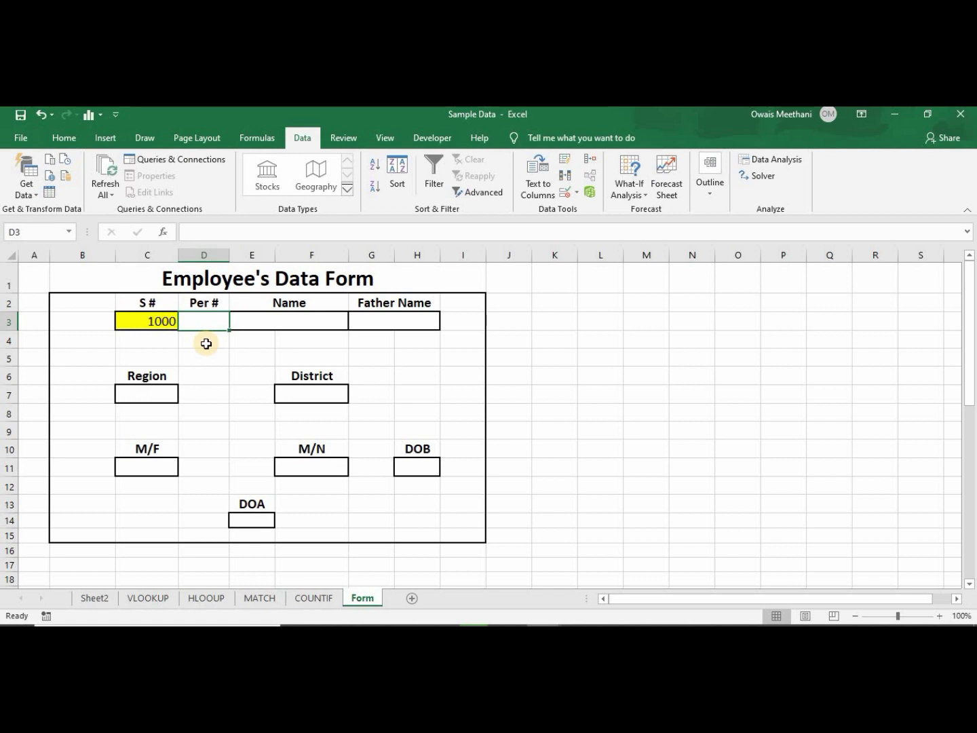
text(=vlookup)
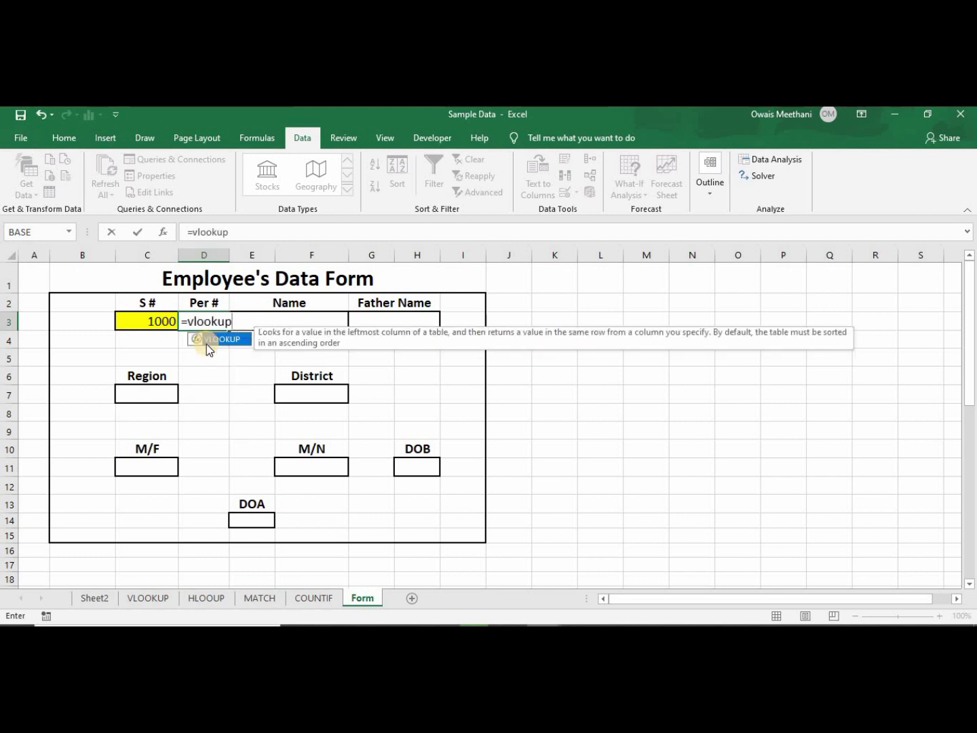
double_click(206, 339)
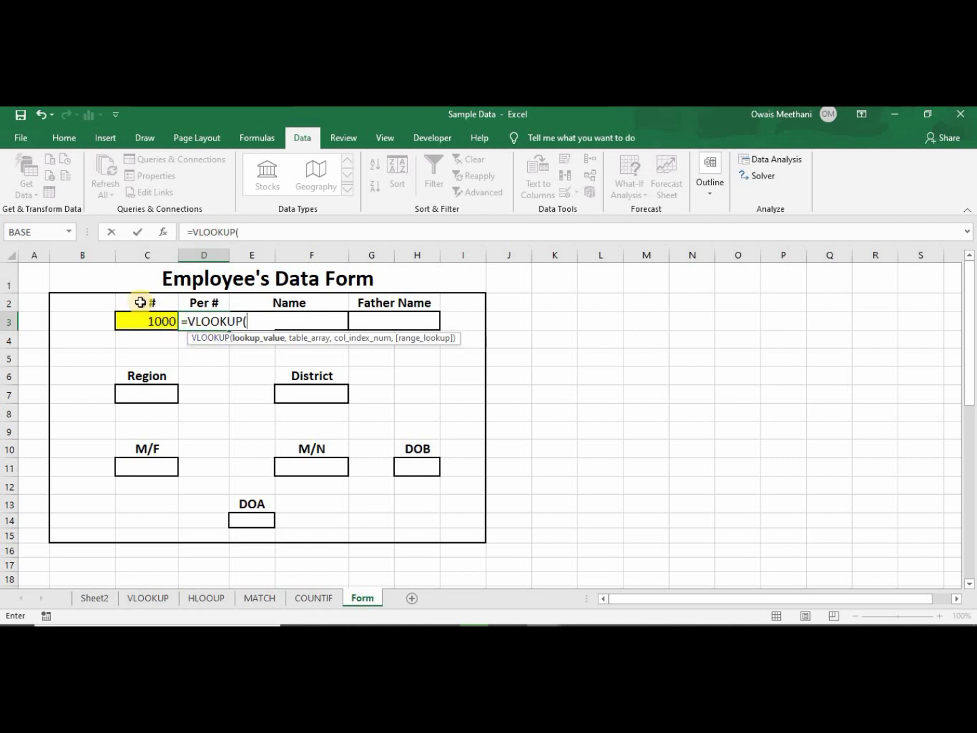
click(136, 322)
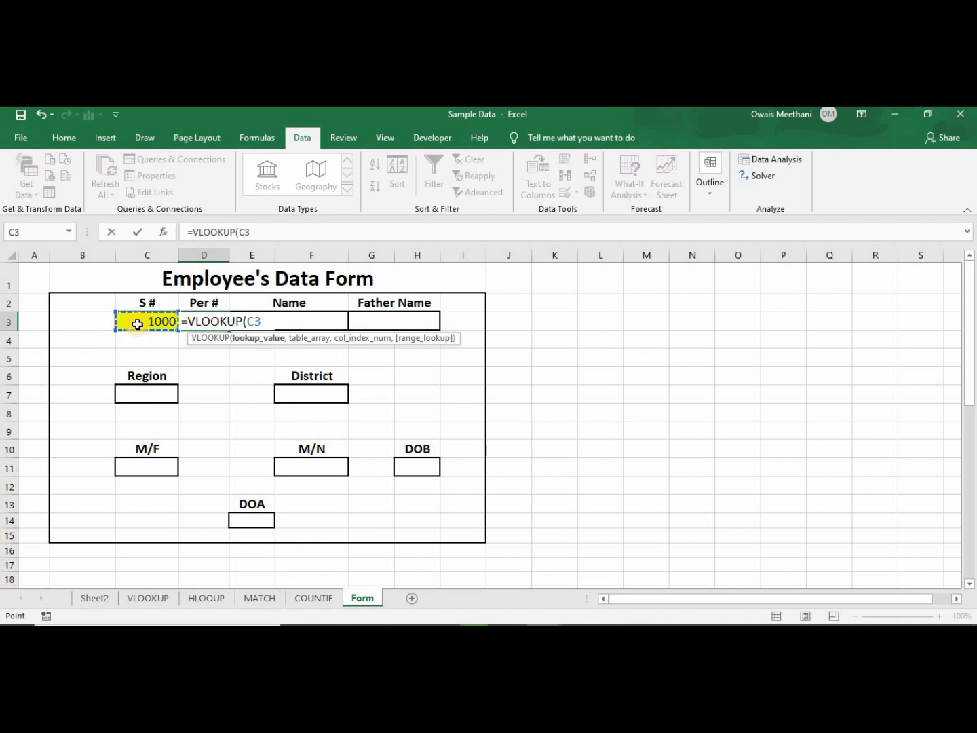
key(F4)
text(,)
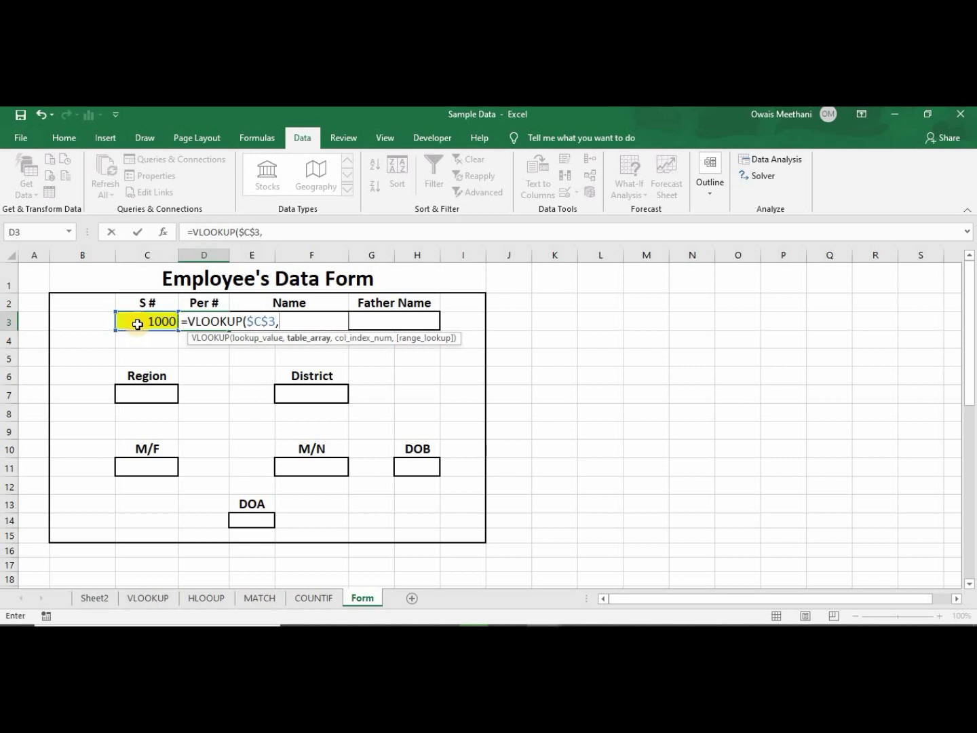
Set the VLOOKUP table array to the absolute range Sheet2!$B$1:$L$1001.
click(103, 595)
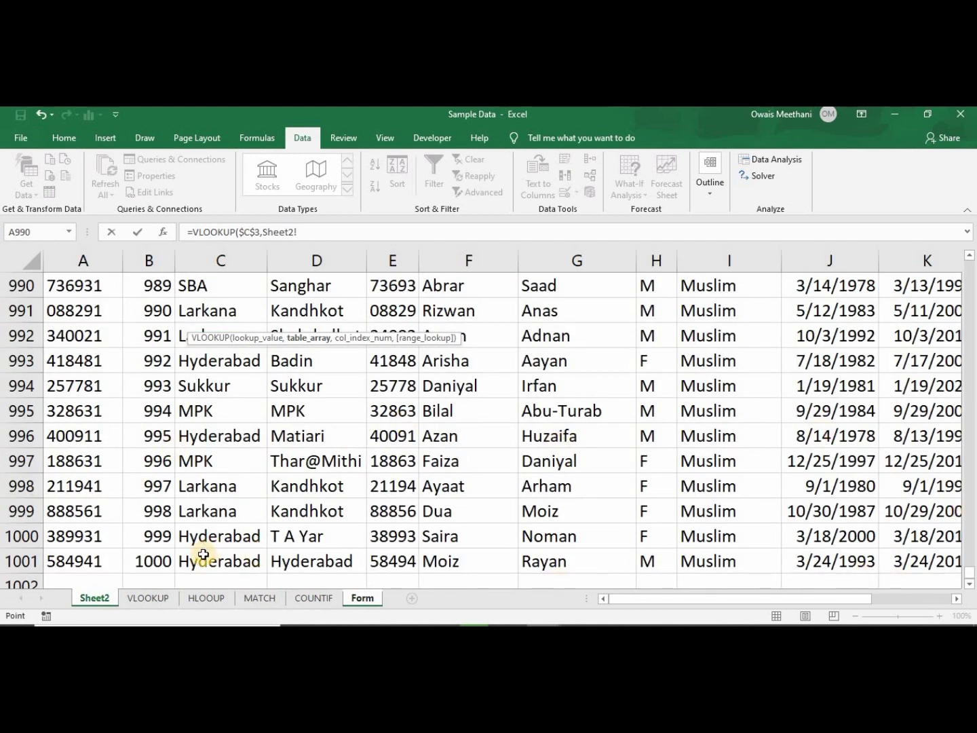
click(144, 565)
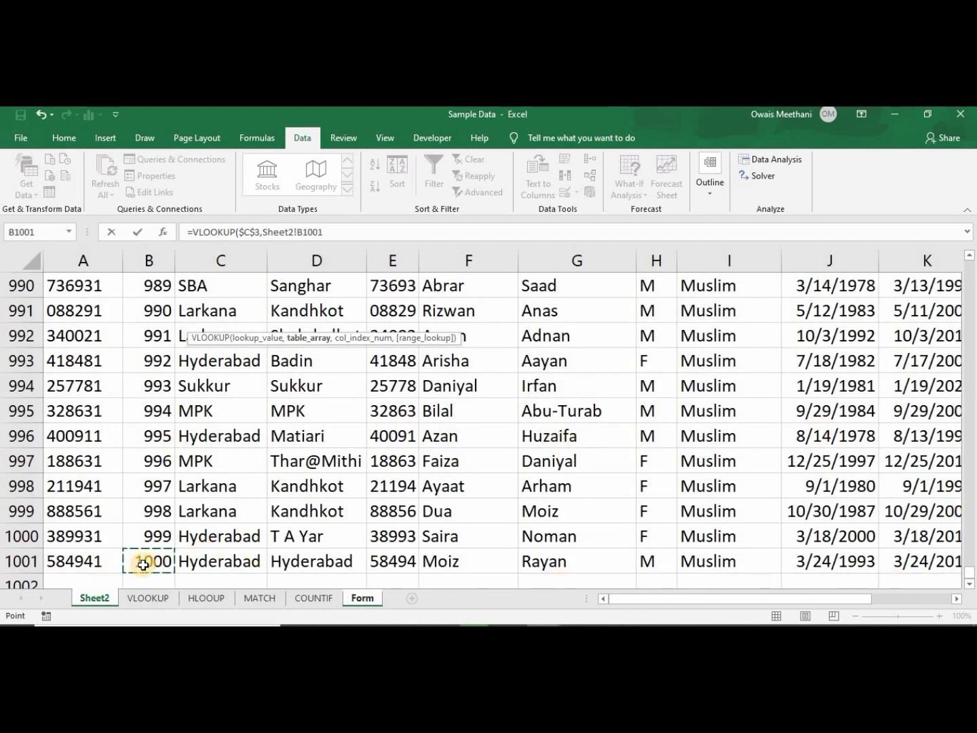
key(ctrl+shift+Up)
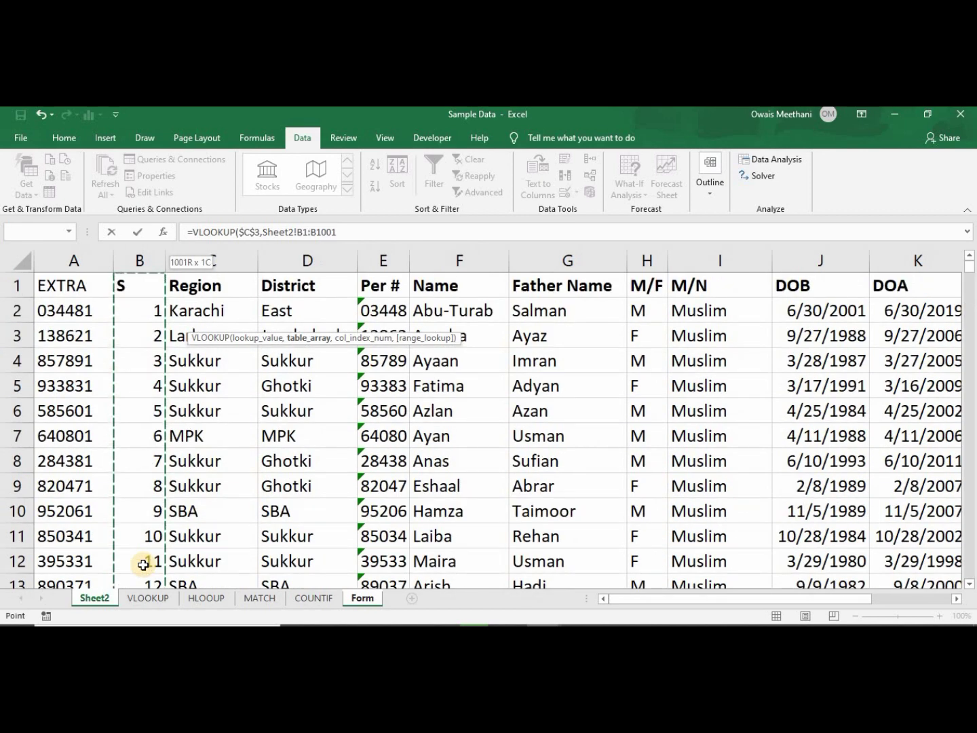
key(shift+Right)
key(shift+Right)
key(shift+Right)
key(shift+Right)
key(shift+Right)
key(shift+Right)
key(shift+Right)
key(shift+Right)
key(shift+Right)
key(shift+Right)
key(shift+Right)
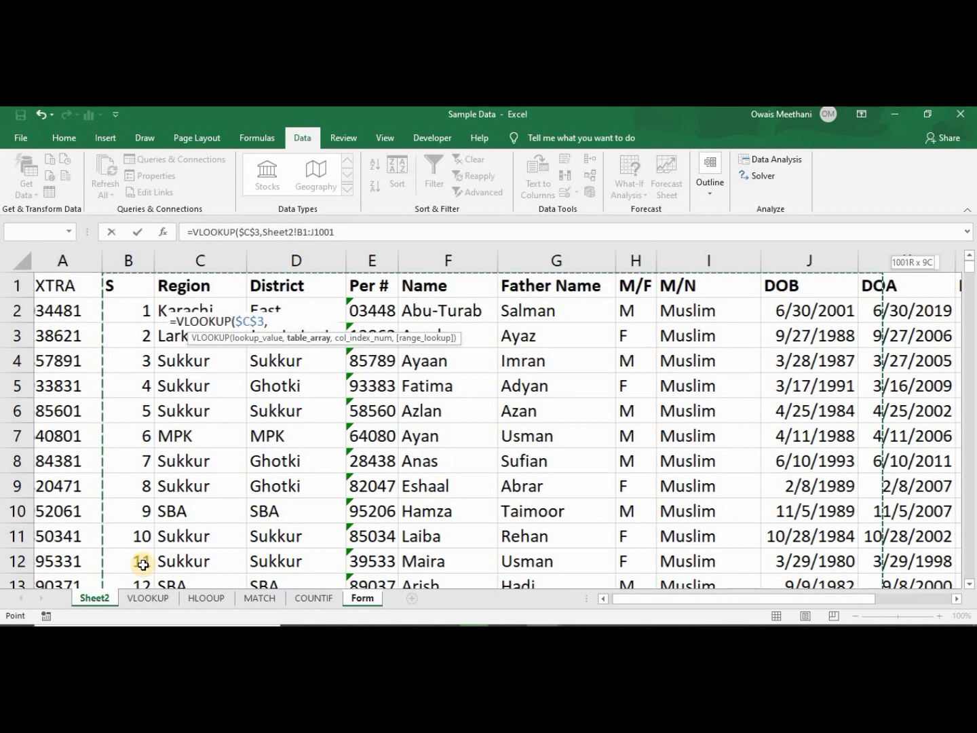
key(shift+Left)
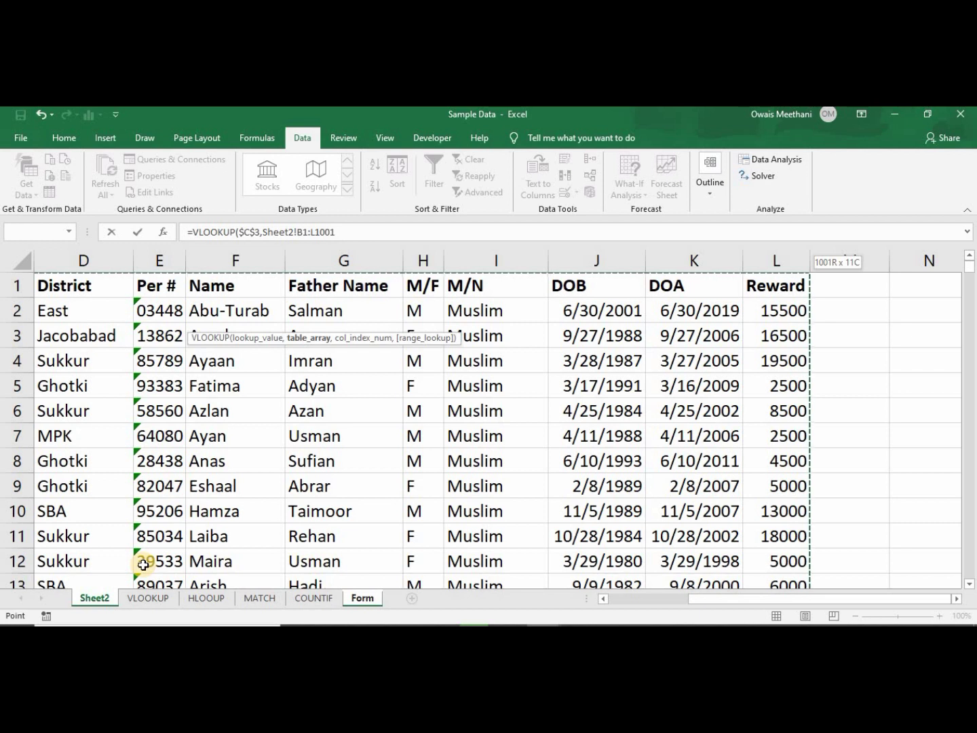
key(F4)
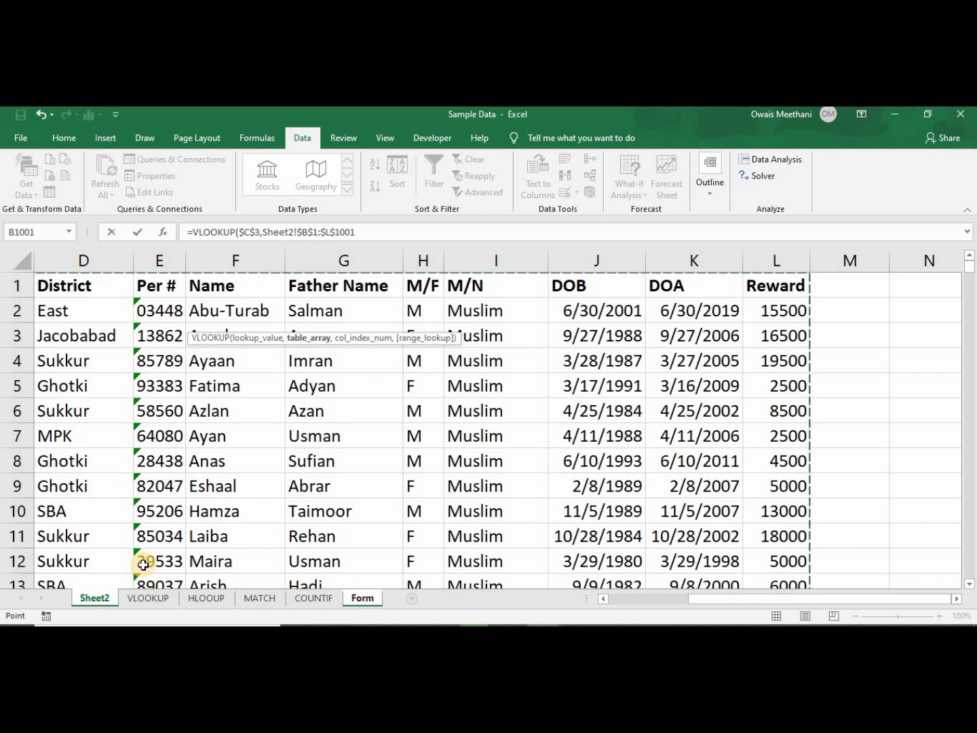
text(,)
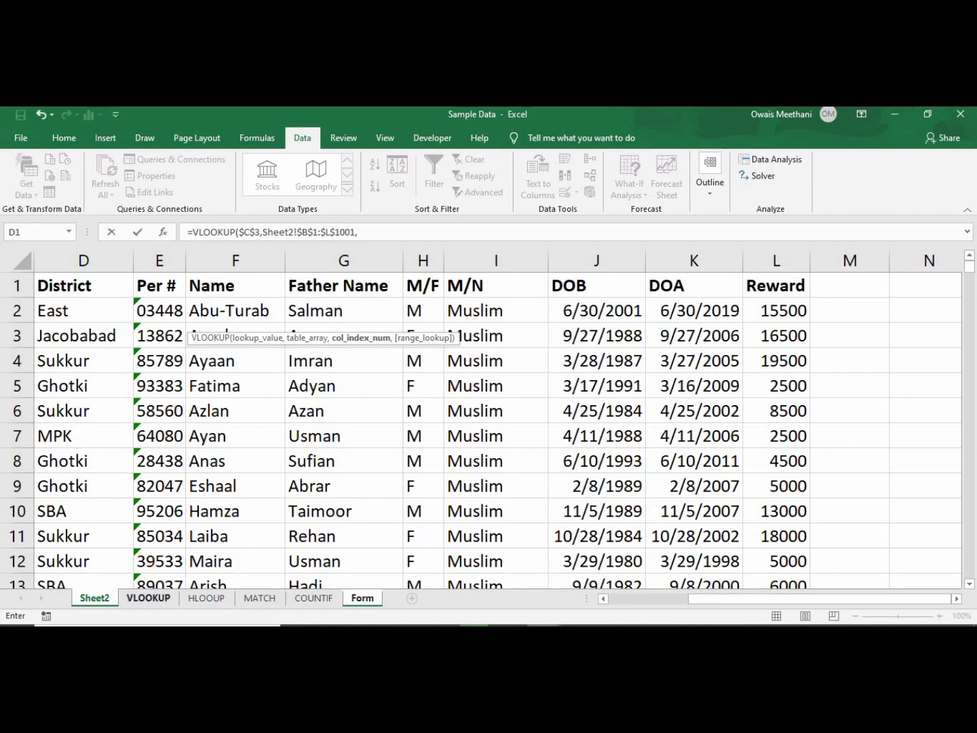
Nest a MATCH function as the column index, with the Per # heading Form!D2 as its lookup value.
click(356, 598)
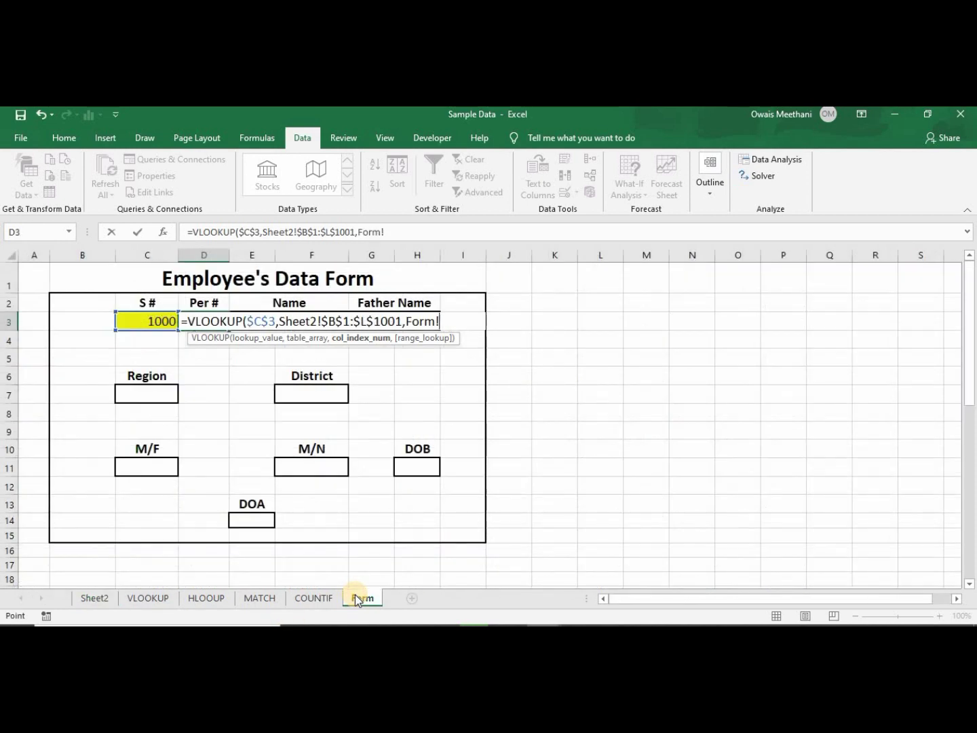
key(BackSpace)
key(BackSpace)
key(BackSpace)
key(BackSpace)
key(BackSpace)
text(Match)
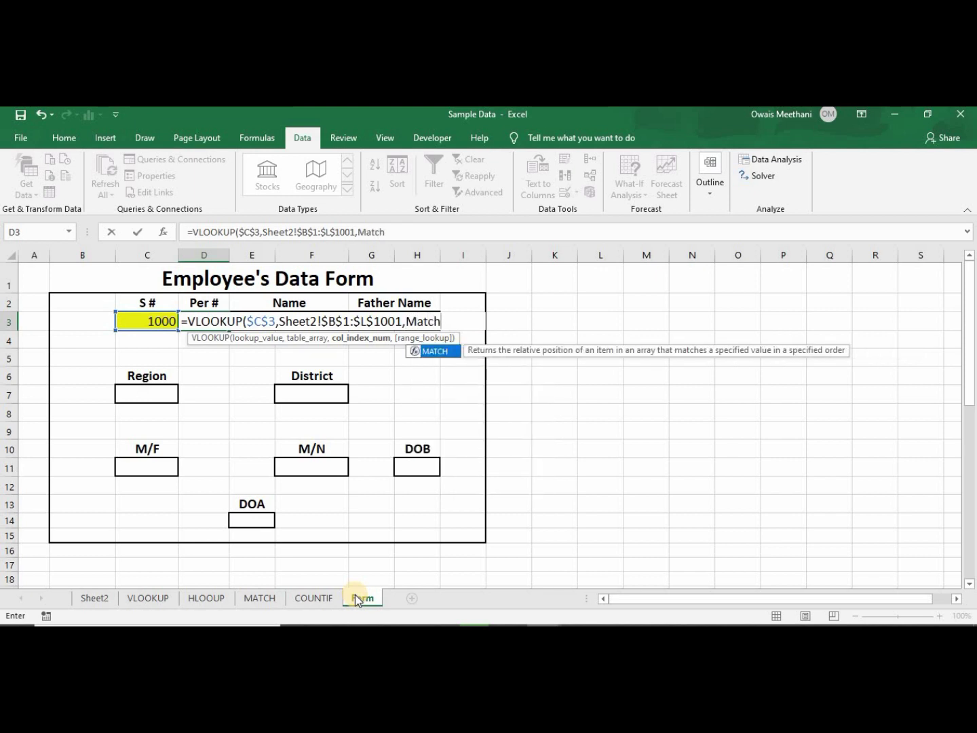
text(()
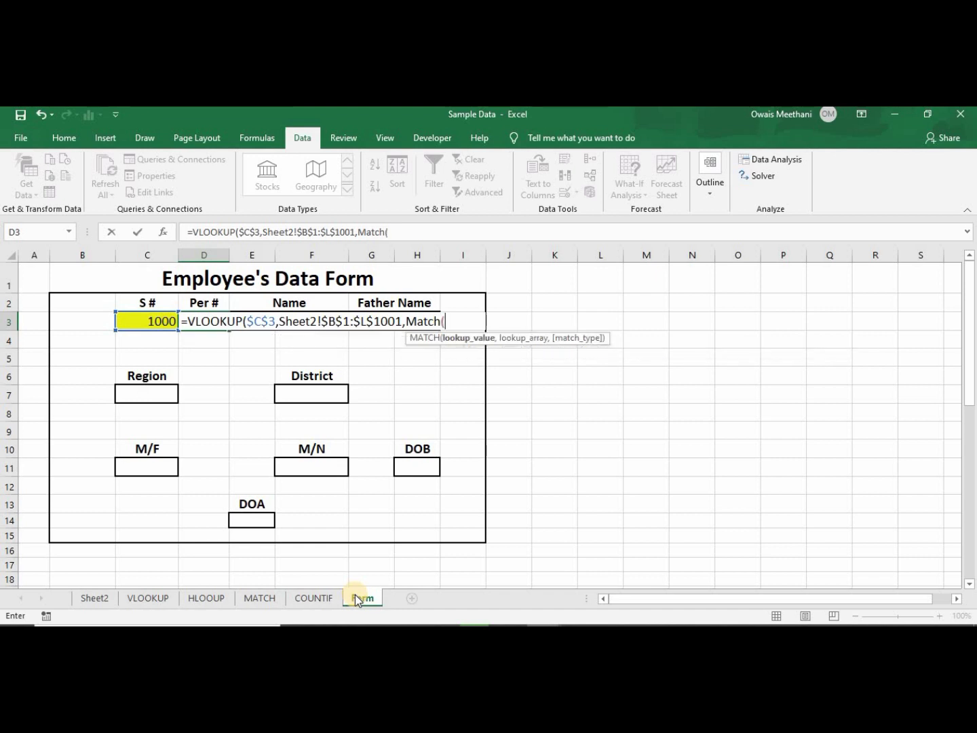
click(216, 303)
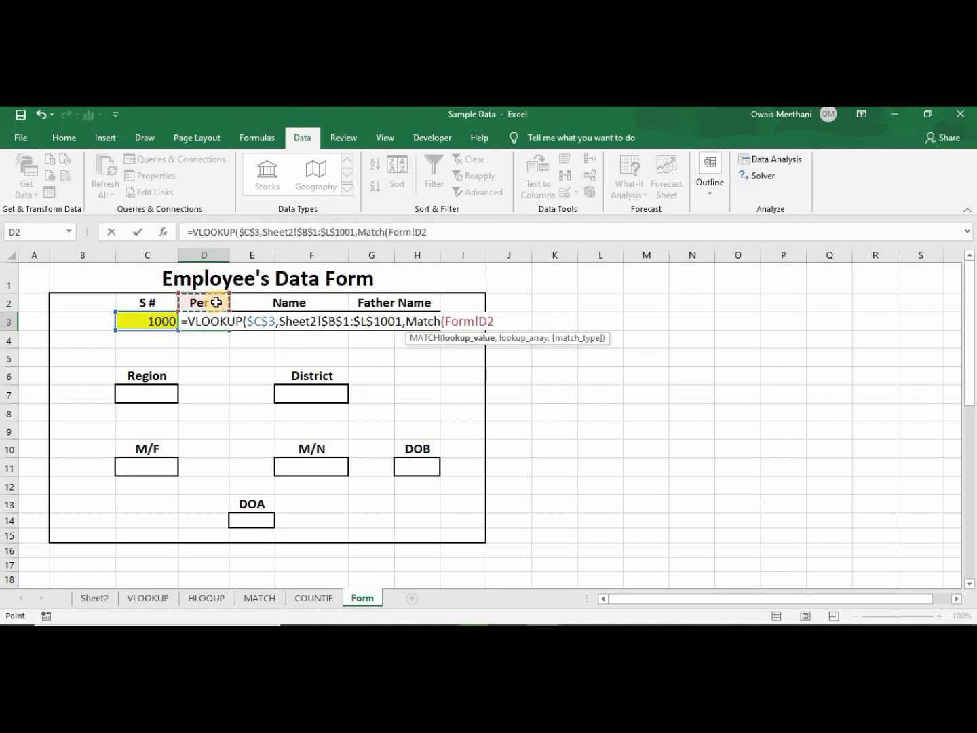
text(,)
Set the MATCH lookup array to the header row Sheet2!$B$1:$L$1 as an absolute range.
click(95, 597)
click(84, 290)
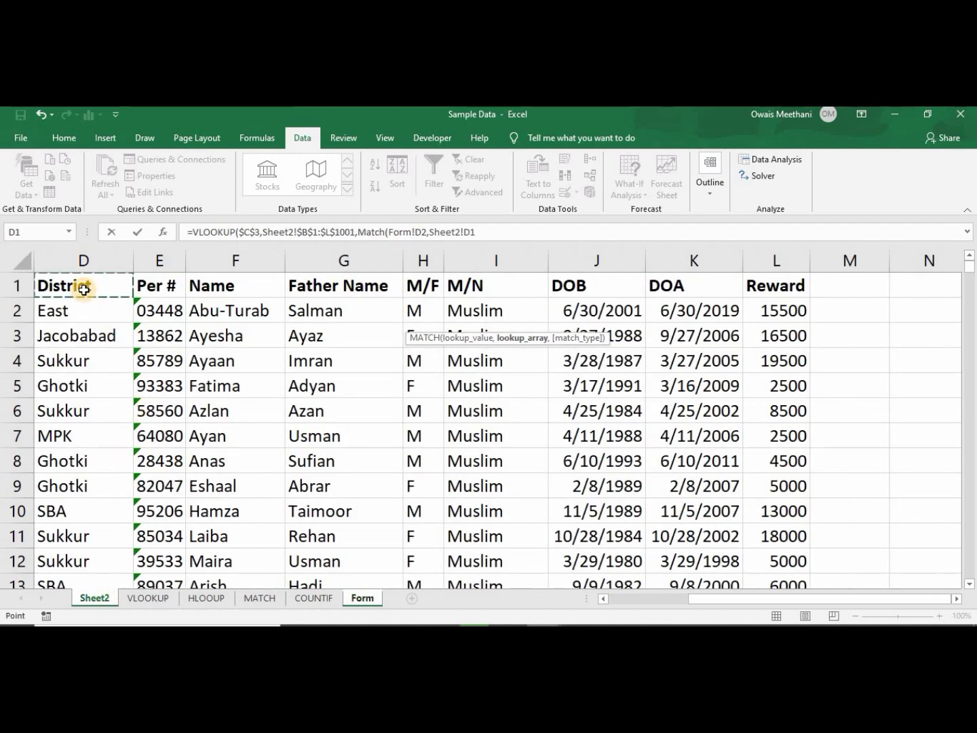
key(Left)
key(Left)
key(Left)
key(Right)
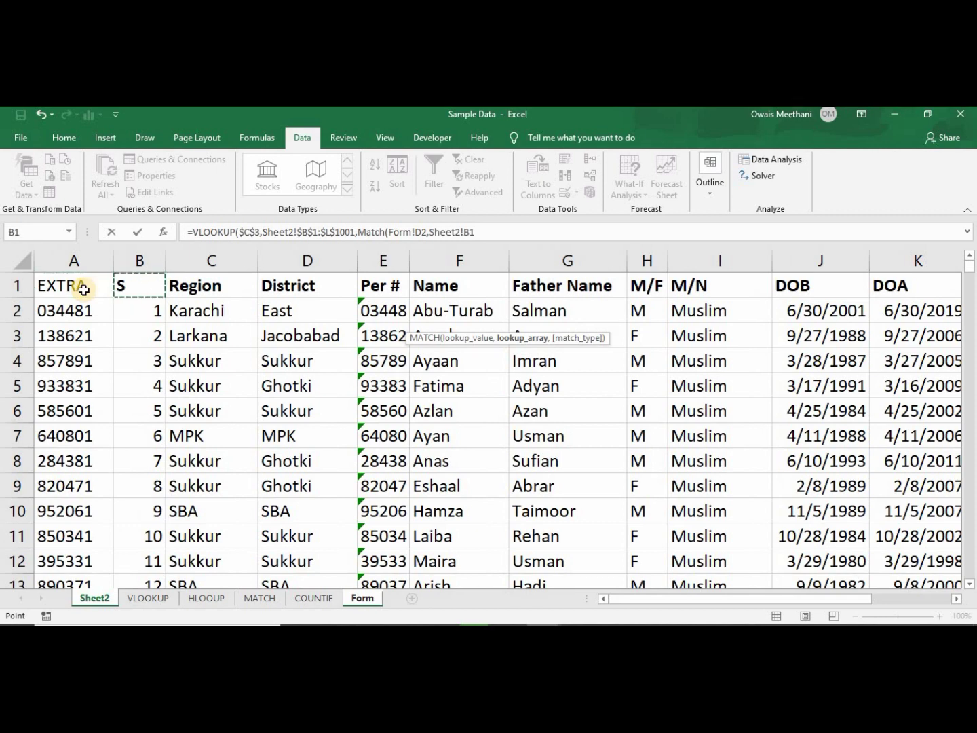
key(shift+Right)
key(shift+Right)
key(shift+Right)
key(shift+Right)
key(shift+Right)
key(shift+Right)
key(shift+Right)
key(shift+Right)
key(shift+Right)
key(shift+Right)
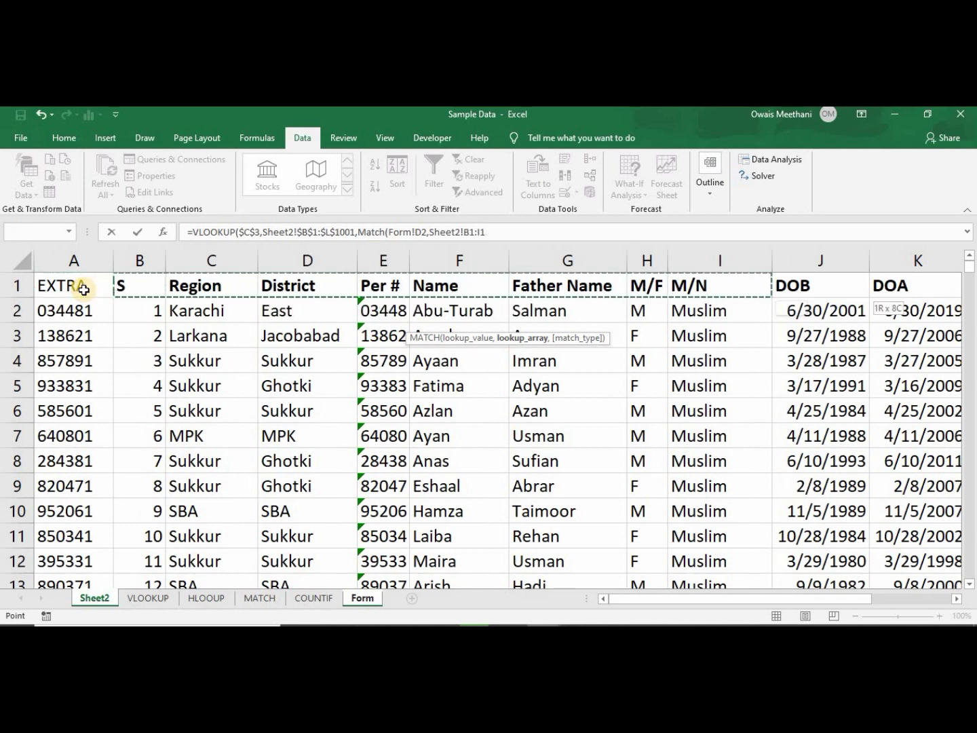
key(shift+Right)
key(shift+Right)
key(shift+Left)
key(shift+Left)
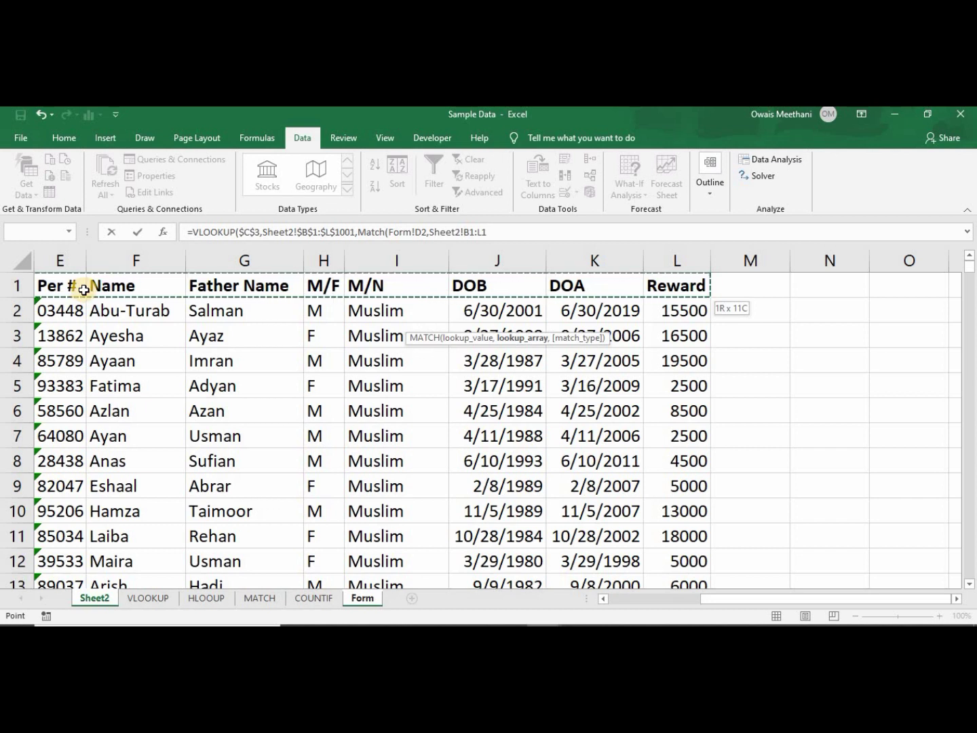
key(F4)
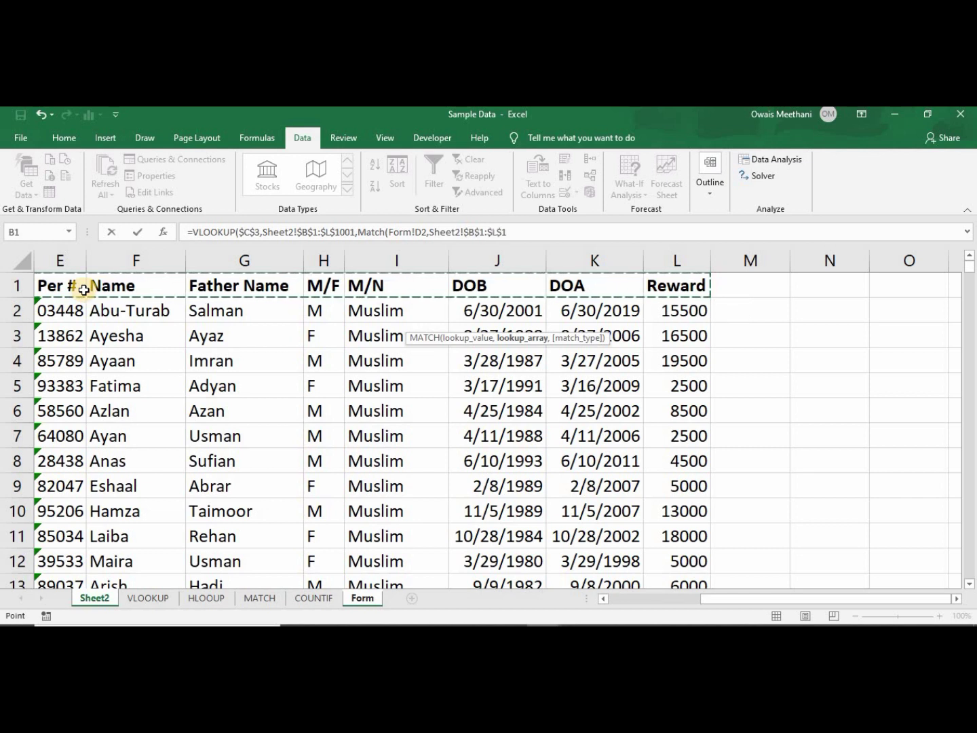
text(,)
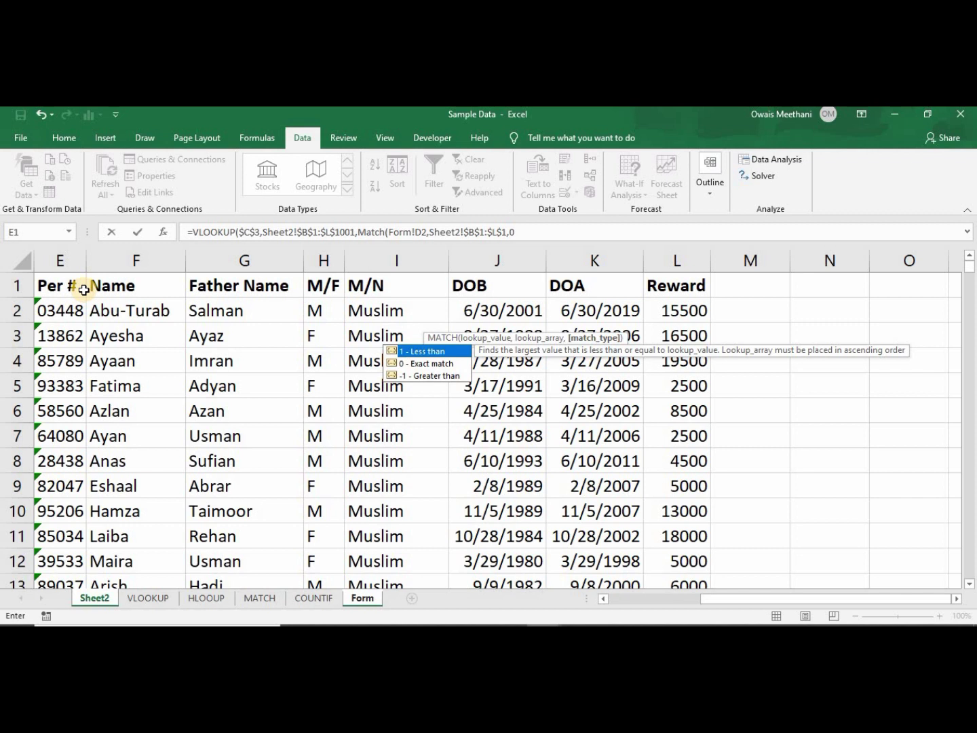
Complete the D3 formula with exact match 0 for both MATCH and VLOOKUP and enter it.
text(0))
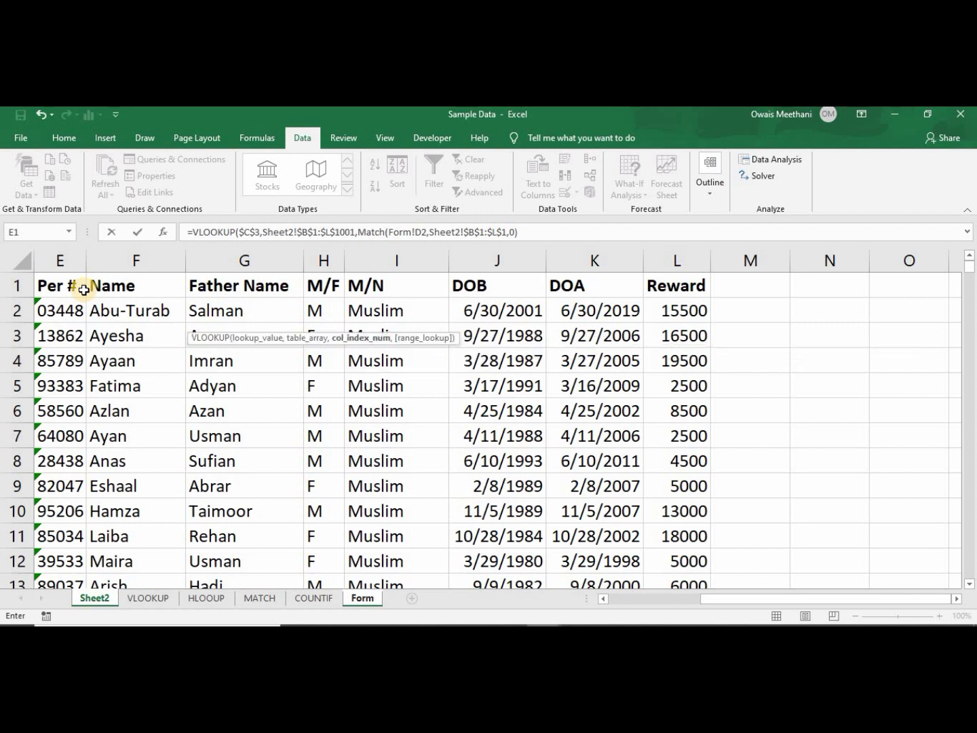
text(,)
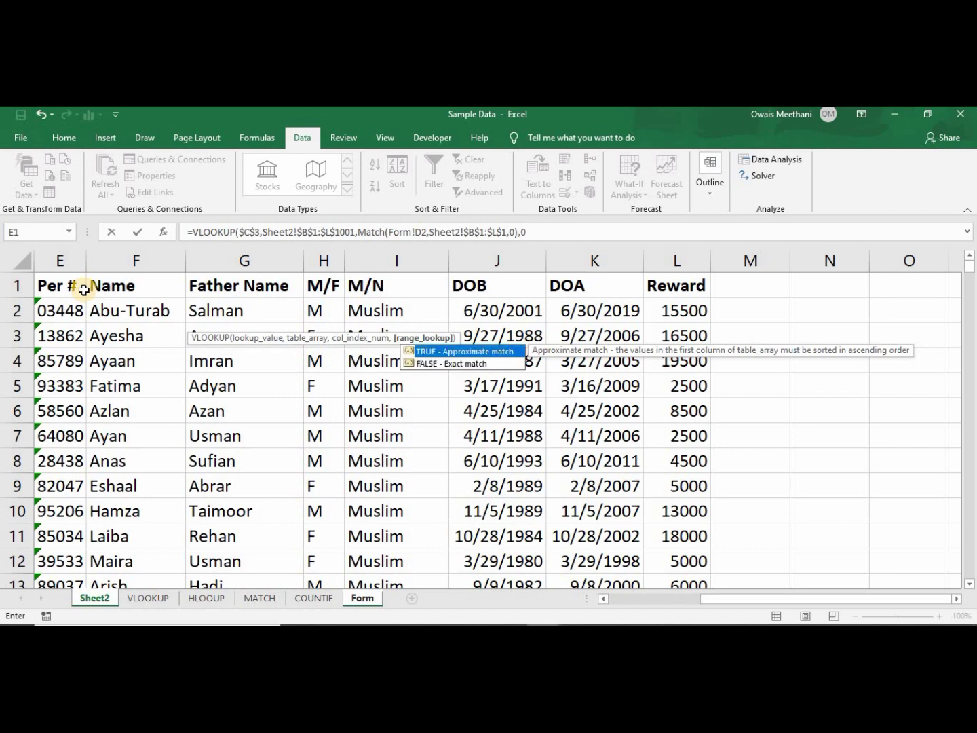
text(0))
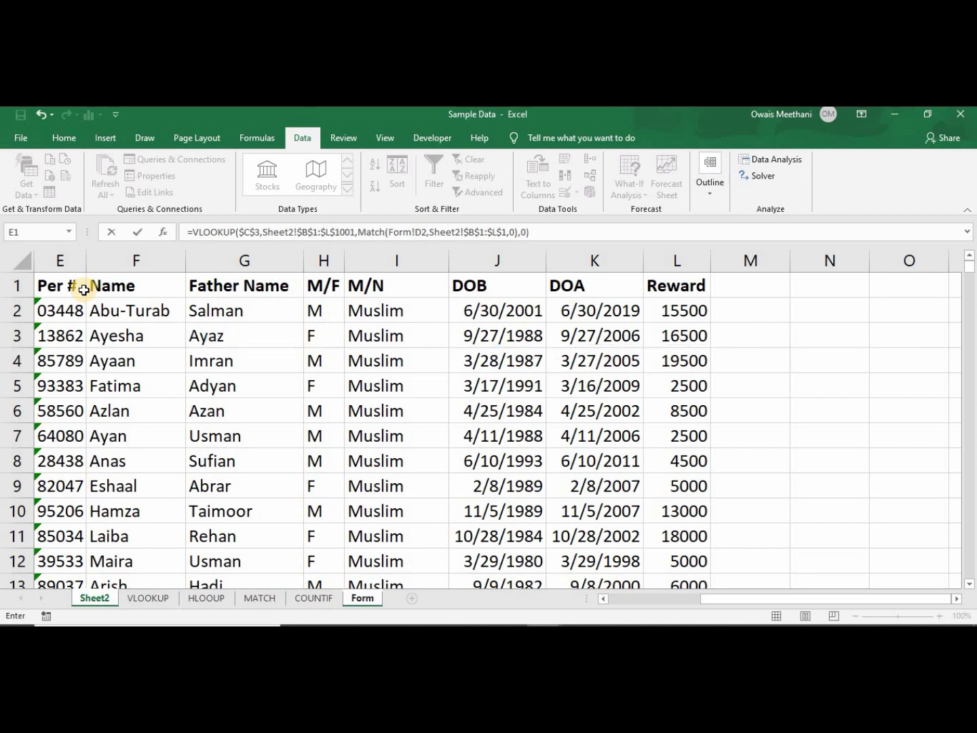
key(Return)
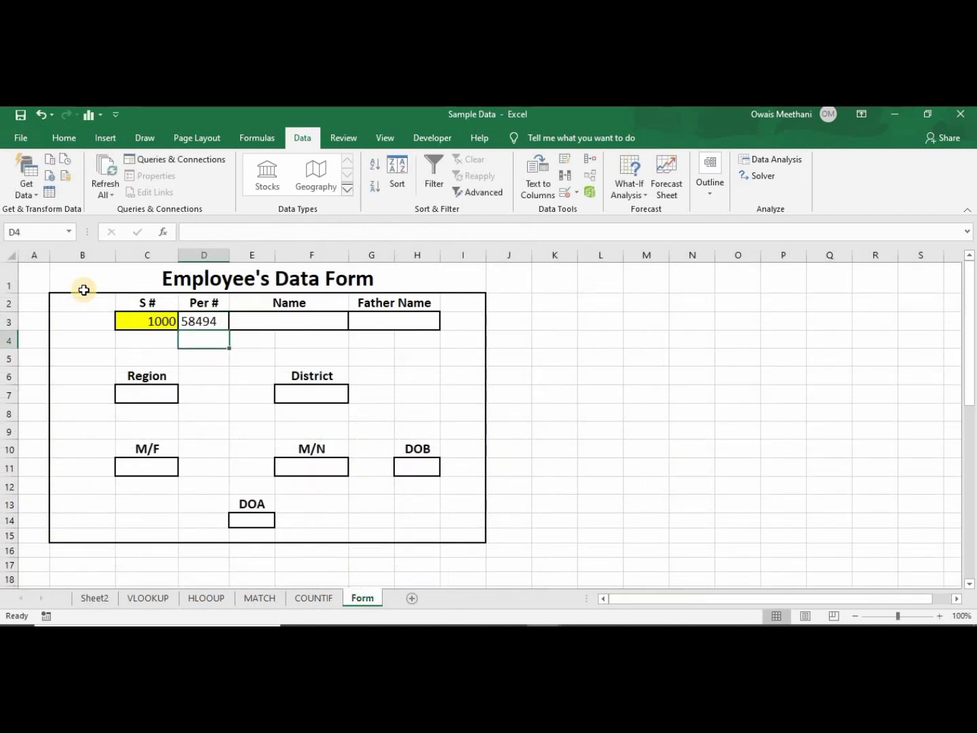
Copy the Per # formula from D3 into the Name cell E3 and the Father Name cell G3.
key(Up)
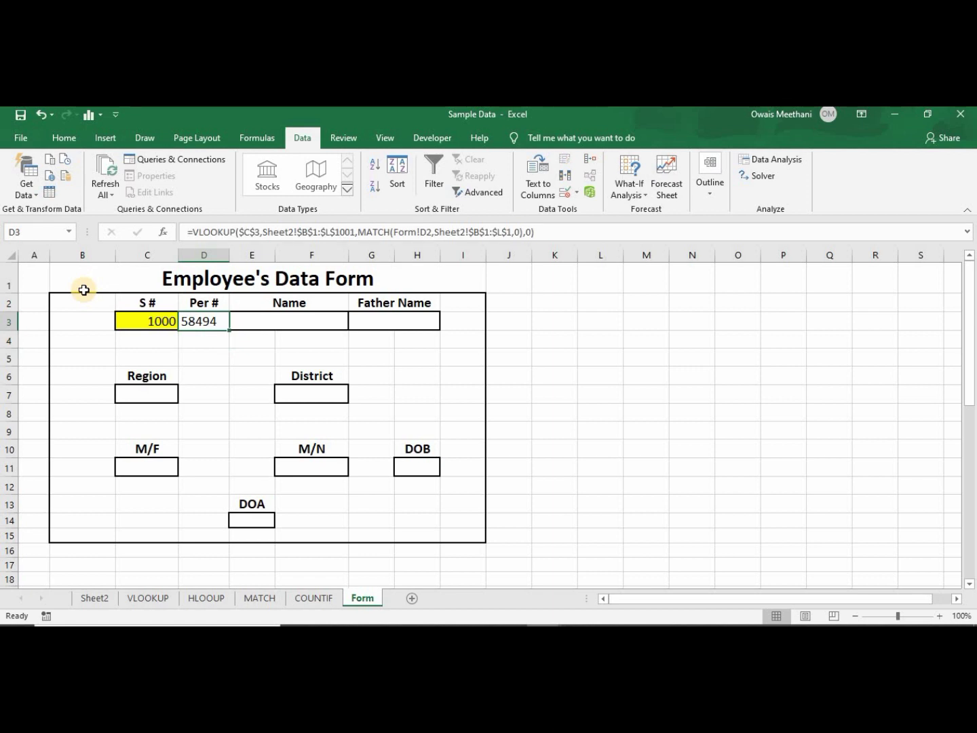
key(ctrl+c)
key(Right)
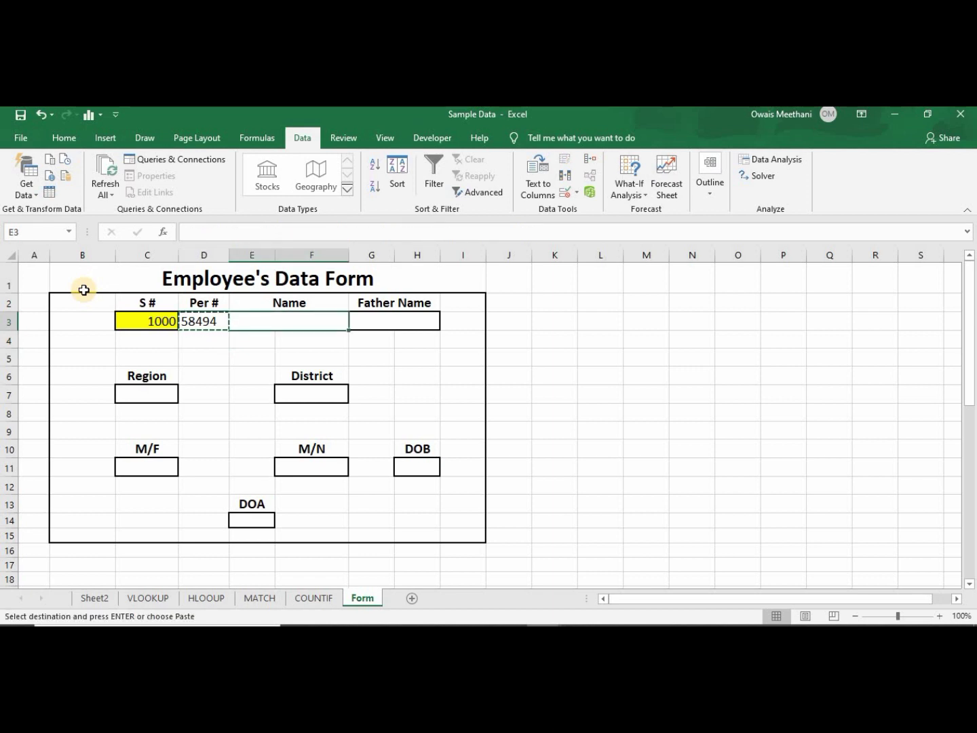
key(ctrl+v)
key(Left)
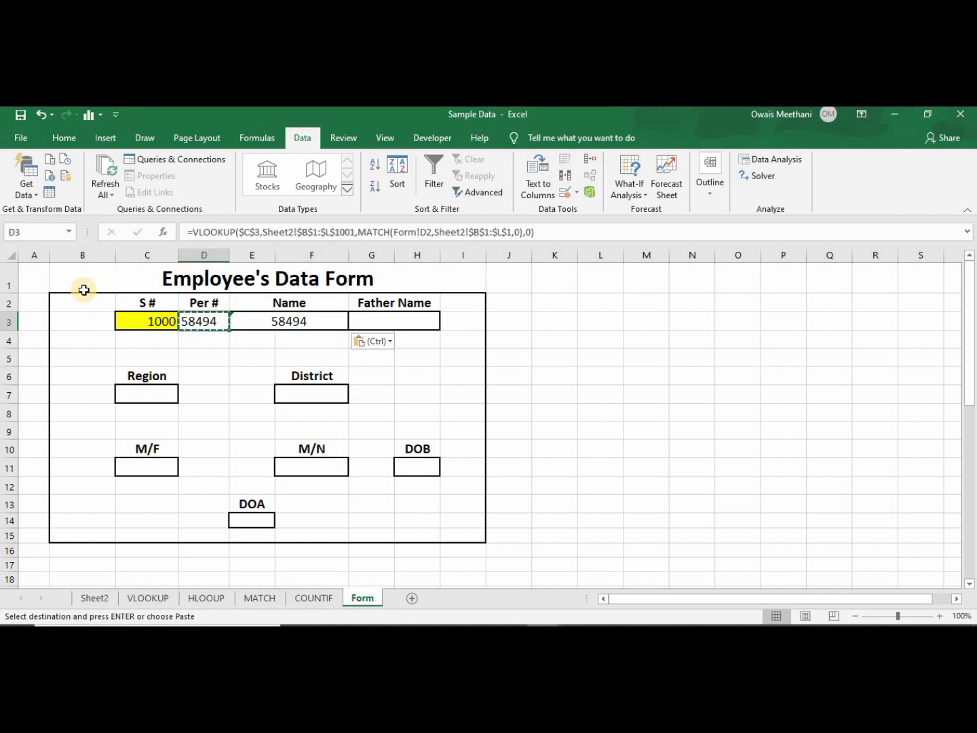
key(Right)
key(Right)
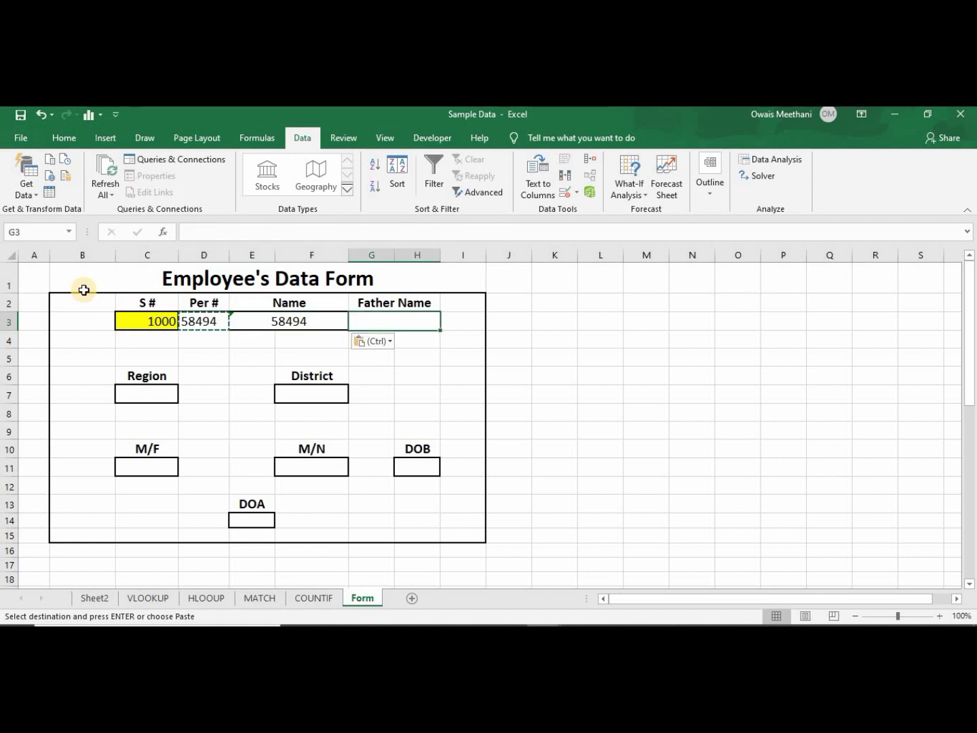
key(ctrl+v)
Paste the copied lookup formula into the District cell F7 and the Region cell C7.
key(Down)
key(Down)
key(Down)
key(Down)
key(Left)
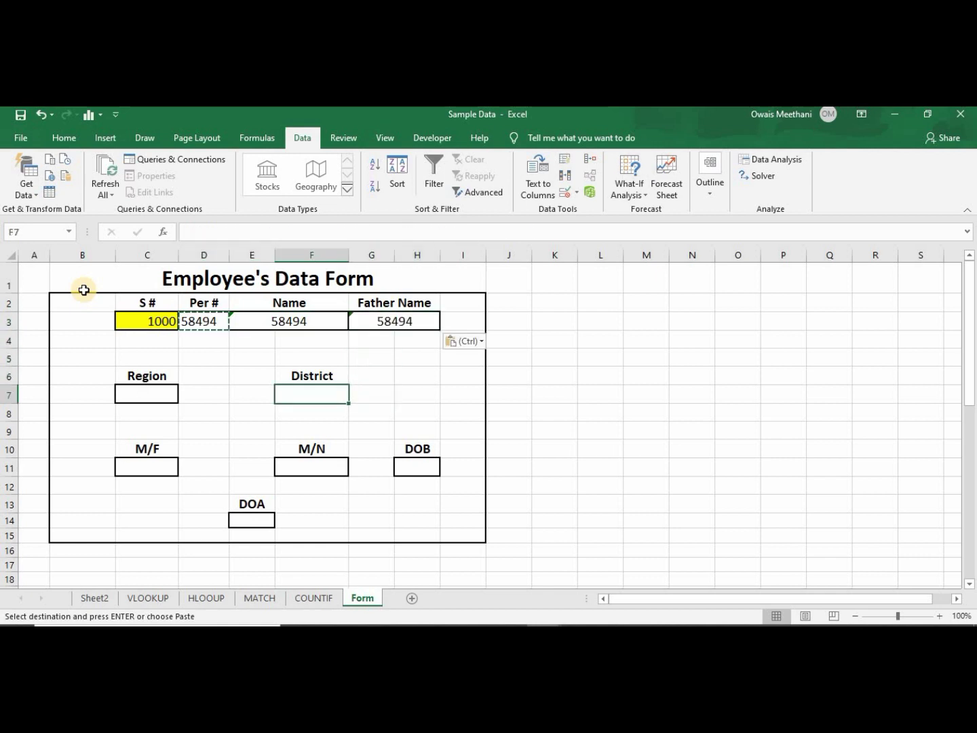
key(ctrl+v)
key(Left)
key(Left)
key(Left)
key(ctrl+v)
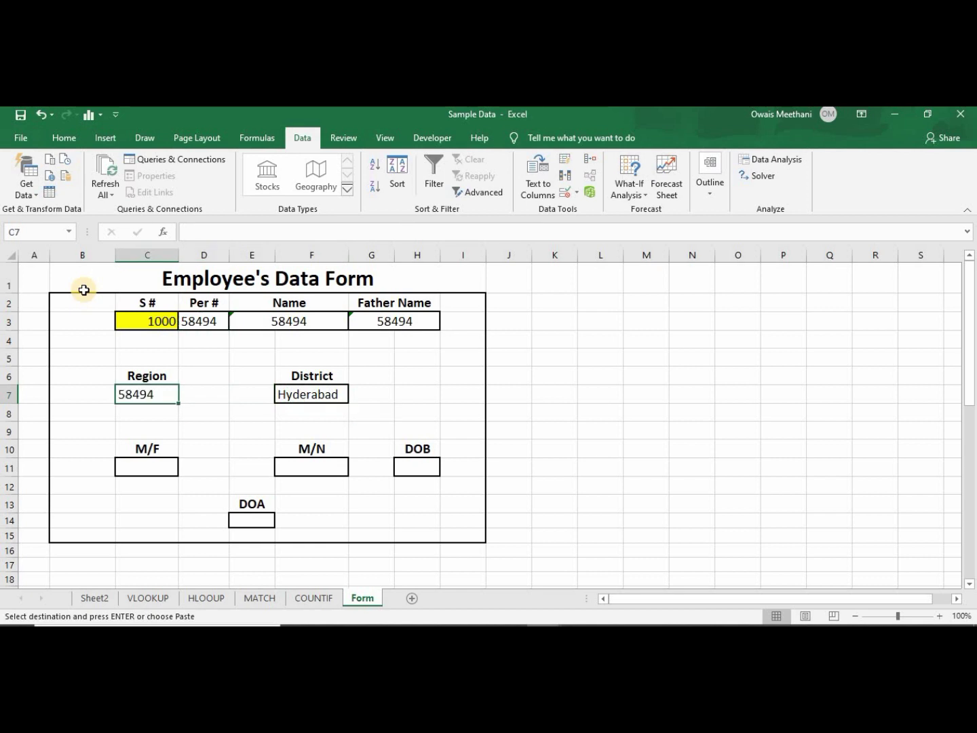
Paste the copied lookup formula into the M/F cell C11 and the DOA cell E14.
key(Down)
key(Down)
key(Down)
key(Down)
key(ctrl+v)
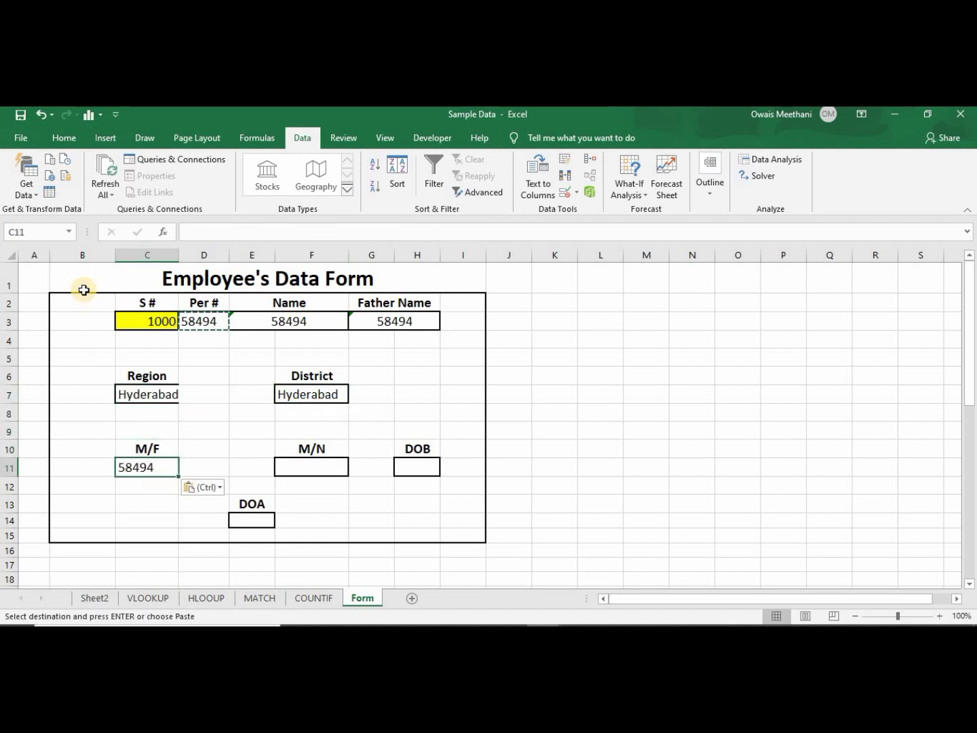
text(M)
key(Right)
key(Right)
key(Down)
key(Down)
key(Down)
key(ctrl+v)
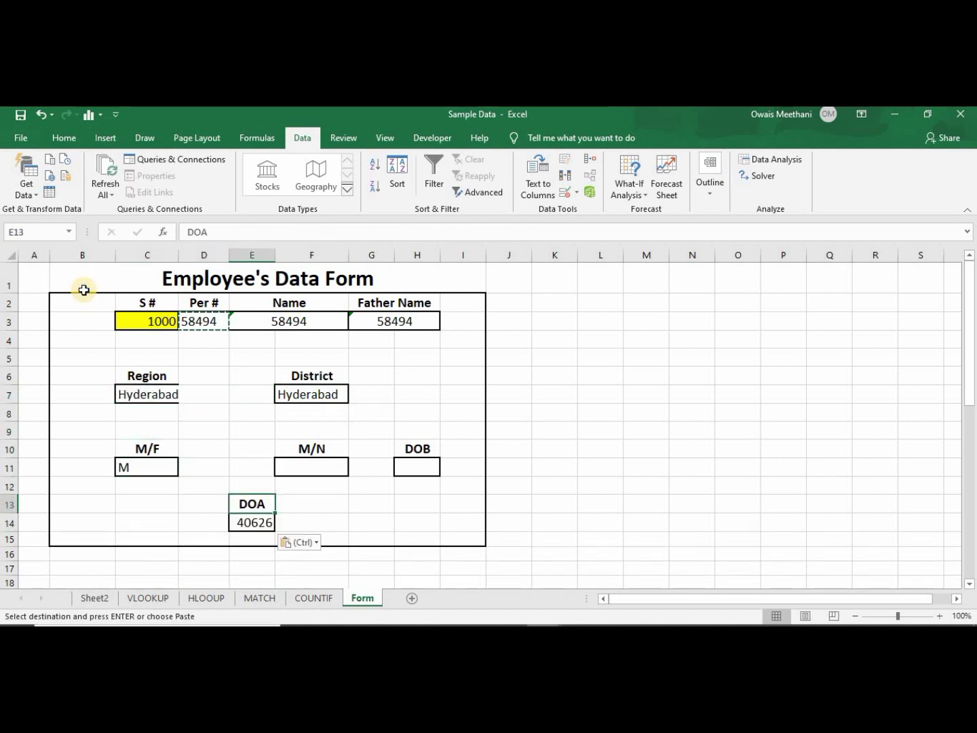
Paste the copied lookup formula into the M/N cell F11 and the DOB cell H11.
key(Up)
key(Up)
key(Up)
key(Right)
key(ctrl+v)
text(Muslim)
key(Right)
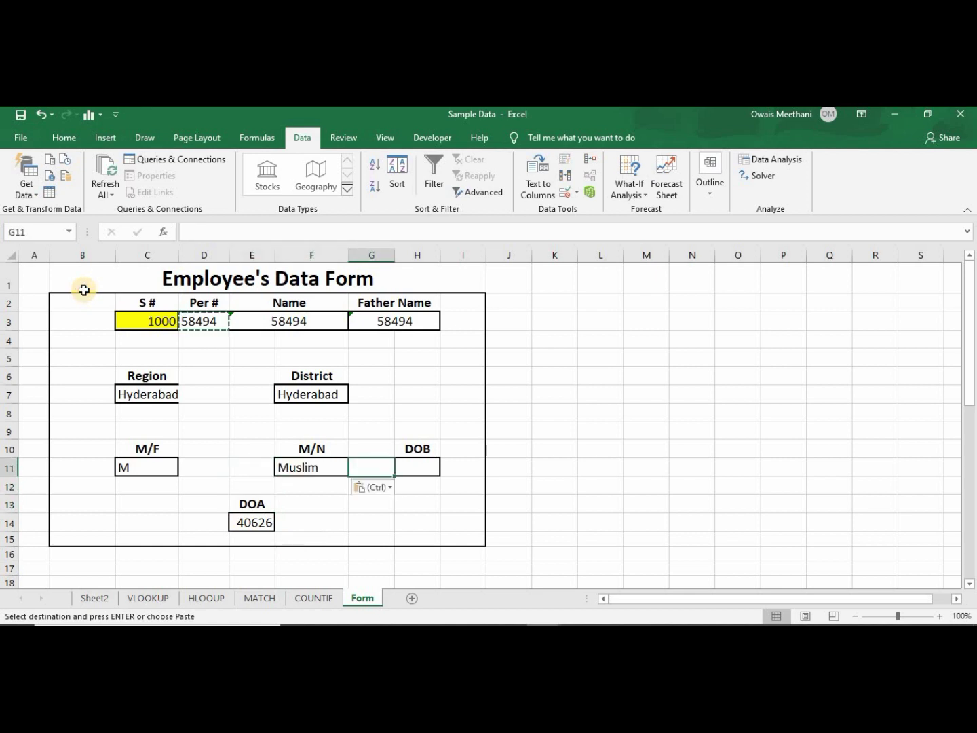
key(Right)
key(ctrl+v)
text(34052)
Check whether the Name cell E3 contains the lookup formula or a plain value.
key(Up)
key(Up)
key(Up)
key(Up)
key(Up)
key(Up)
key(Up)
key(Up)
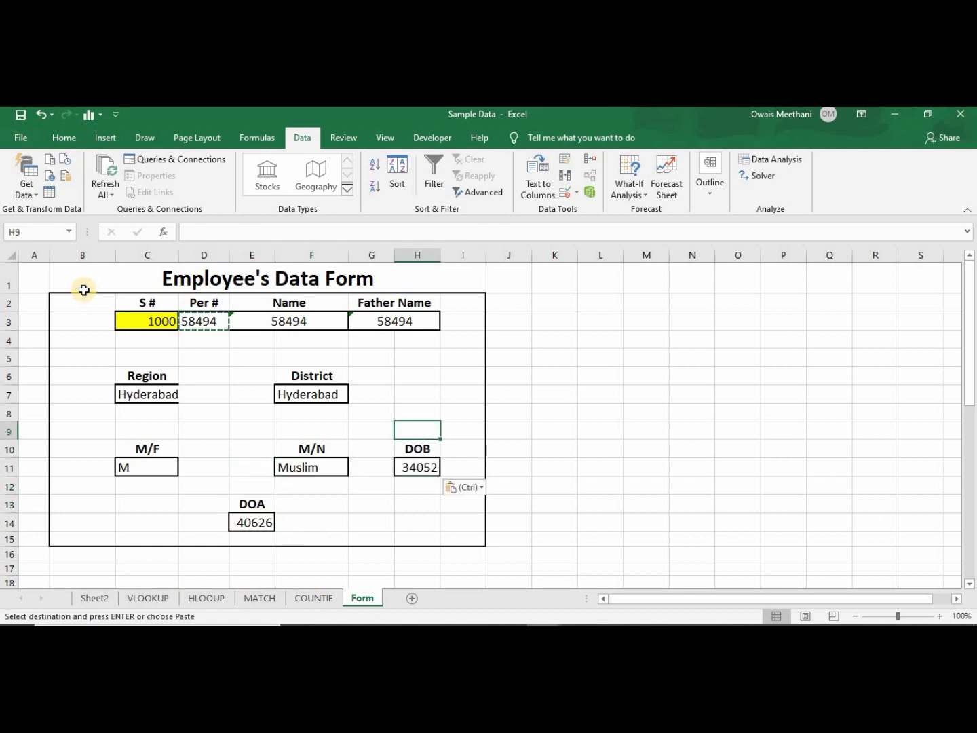
key(Left)
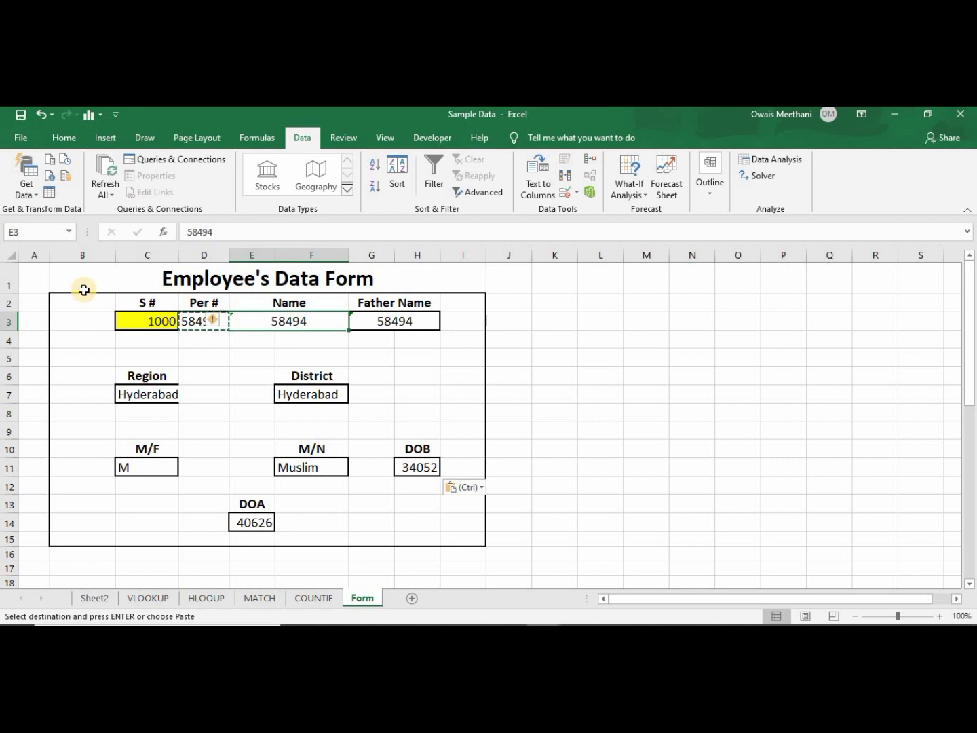
key(F2)
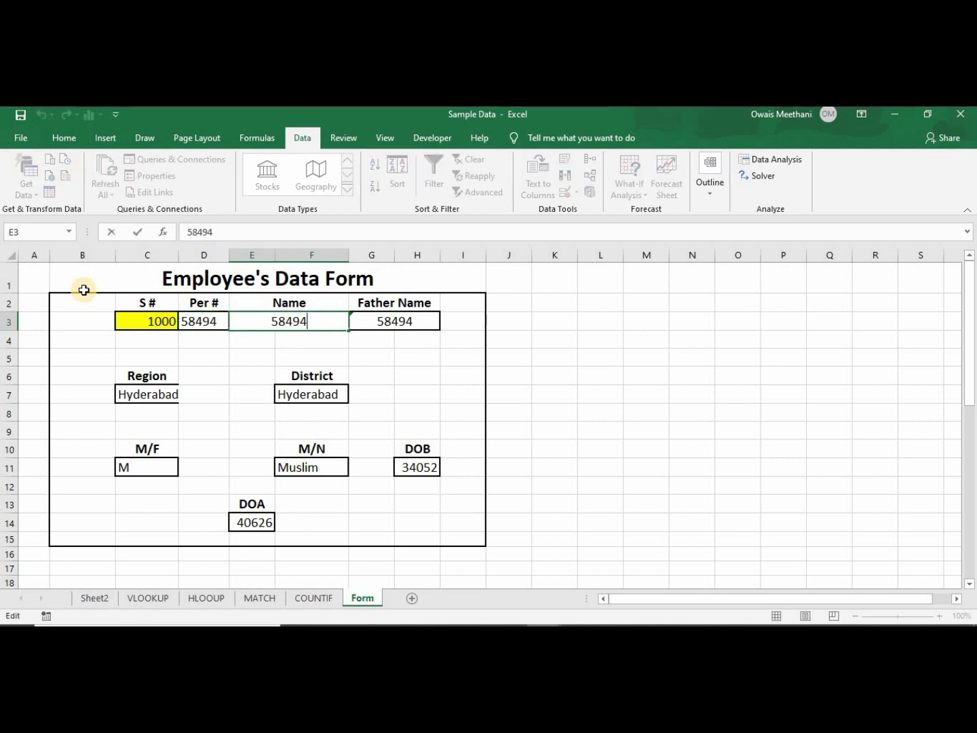
key(Return)
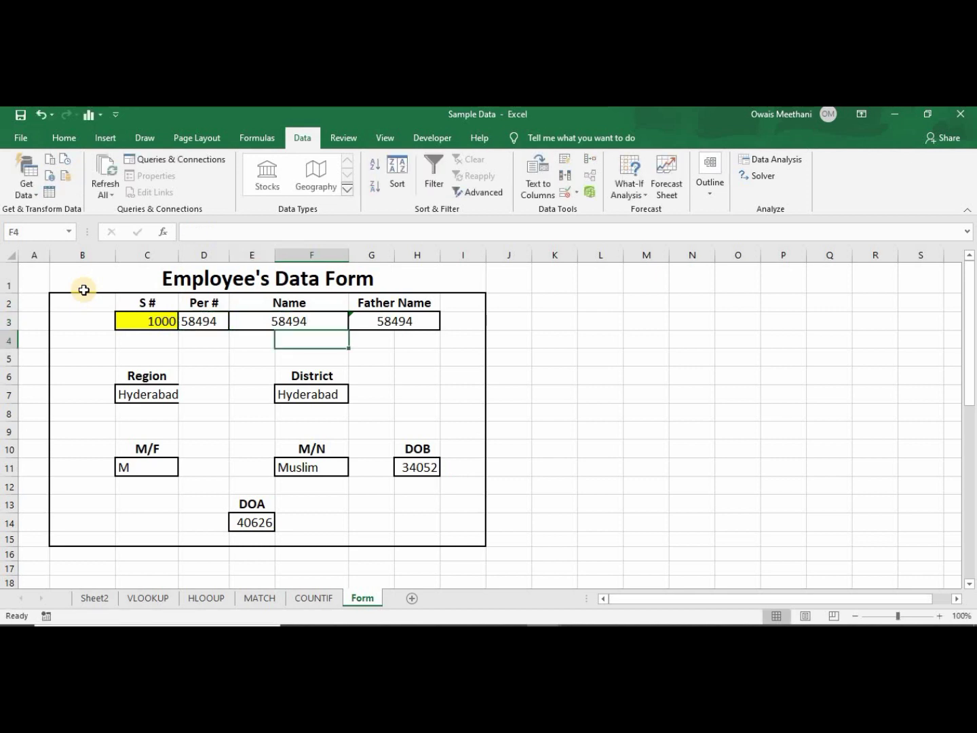
Copy the full VLOOKUP and MATCH formula text from the Per # cell D3.
key(Up)
key(Left)
key(F2)
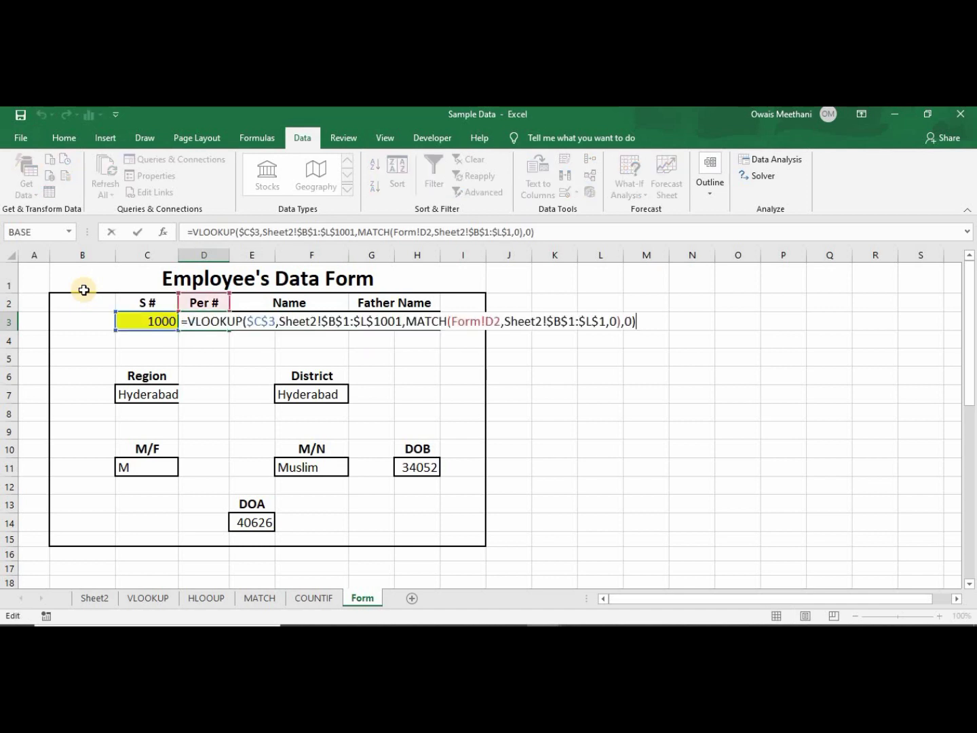
key(shift+Left)
key(shift+Left)
key(shift+Left)
key(shift+Left)
key(shift+Left)
key(shift+Left)
key(shift+Left)
key(shift+Left)
key(shift+Left)
key(shift+Left)
key(shift+Left)
key(shift+Left)
key(shift+Left)
key(shift+Left)
key(shift+Left)
key(shift+Left)
key(shift+Left)
key(shift+Left)
key(shift+Left)
key(shift+Left)
key(shift+Left)
key(shift+Left)
key(shift+Left)
key(shift+Left)
key(shift+Left)
key(shift+Left)
key(shift+Left)
key(shift+Left)
key(shift+Left)
key(shift+Left)
key(shift+Left)
key(shift+Left)
key(shift+Left)
key(shift+Left)
key(shift+Left)
key(shift+Left)
key(shift+Left)
key(shift+Left)
key(shift+Left)
key(shift+Left)
key(ctrl+c)
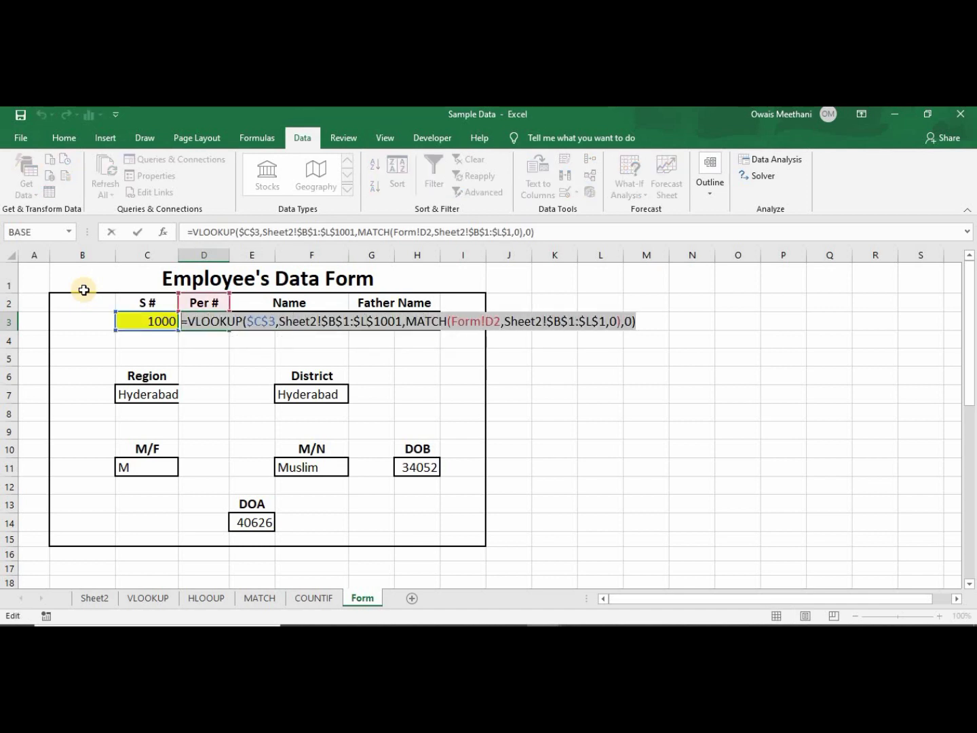
key(Return)
key(Up)
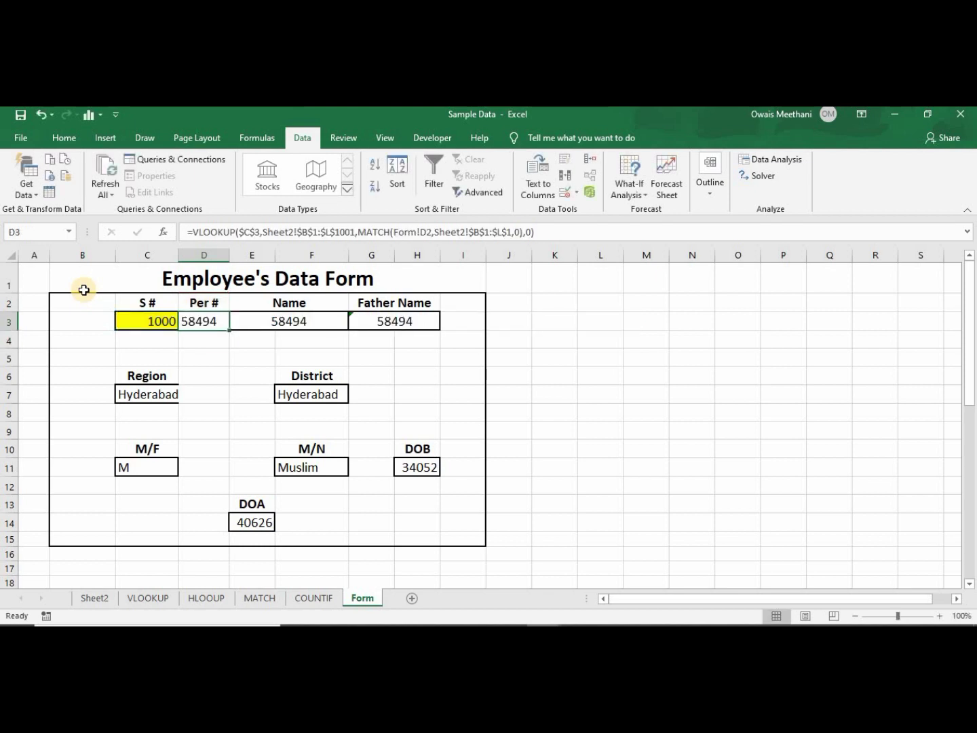
Try to paste the copied formula text directly onto the merged Name cell E3.
key(Right)
key(ctrl+v)
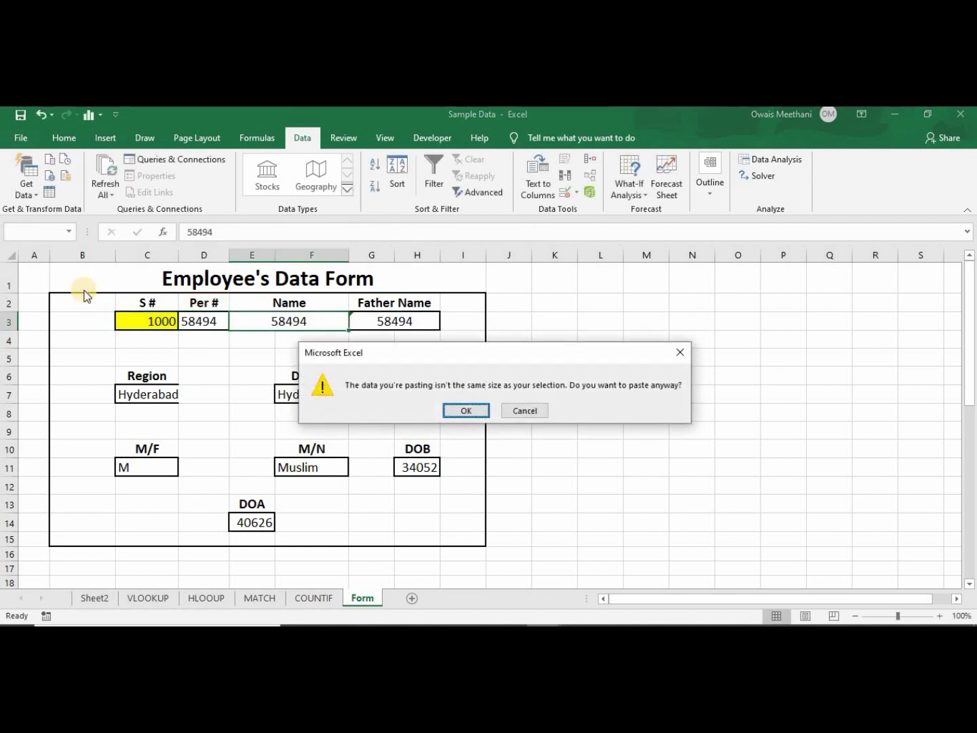
key(Return)
key(Return)
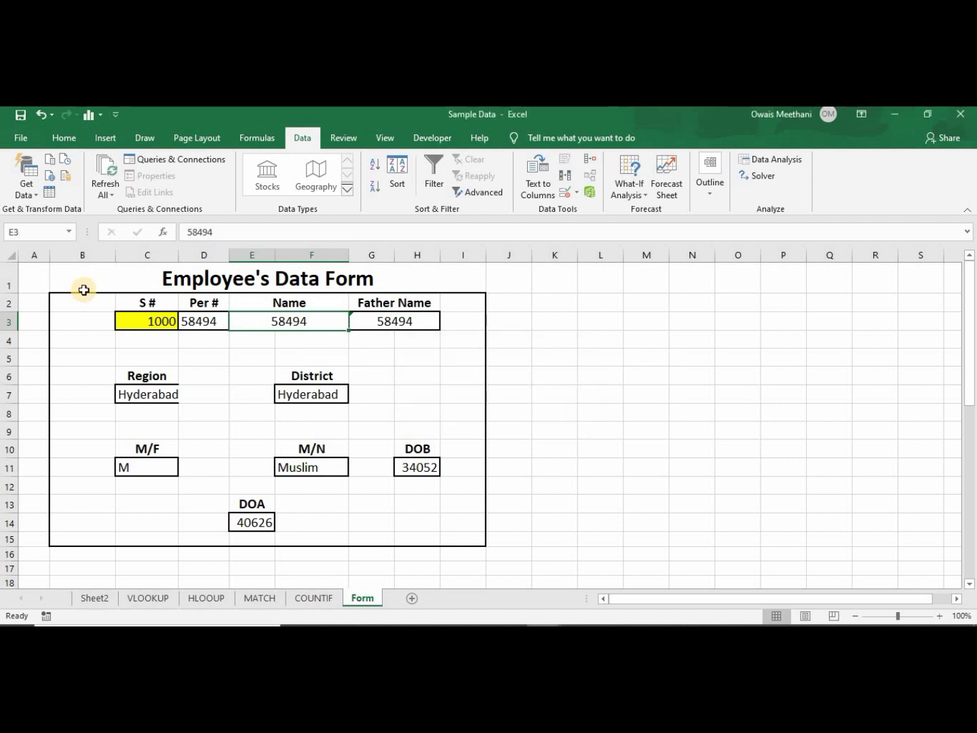
Replace the content of the Name cell E3 with the formula text copied from D3.
key(F2)
key(shift+Left)
key(shift+Left)
key(shift+Left)
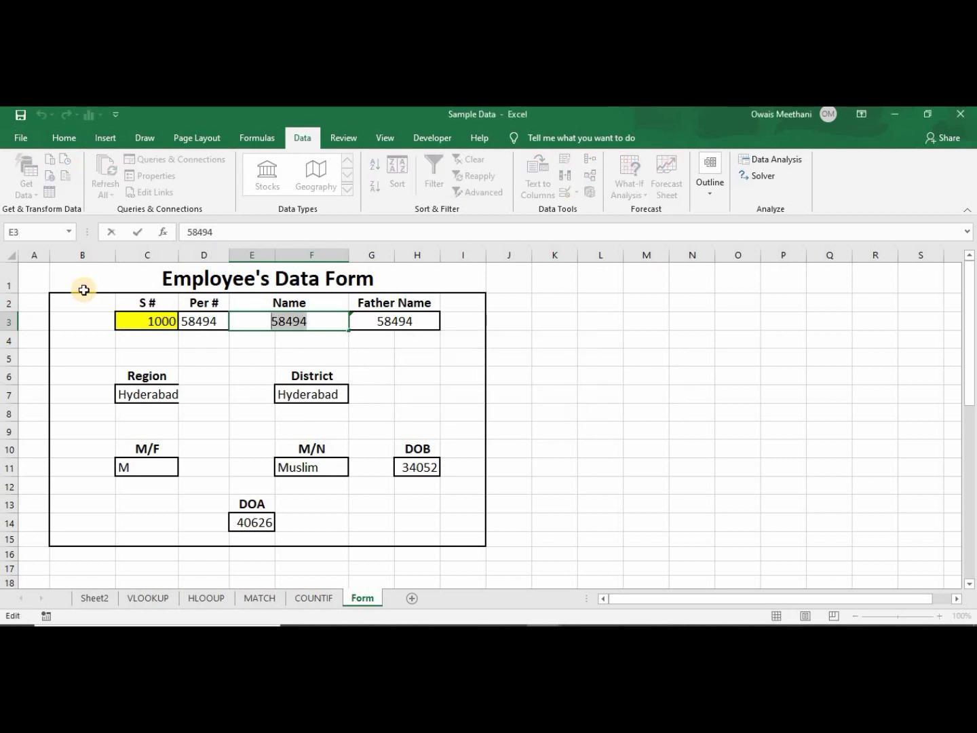
key(ctrl+v)
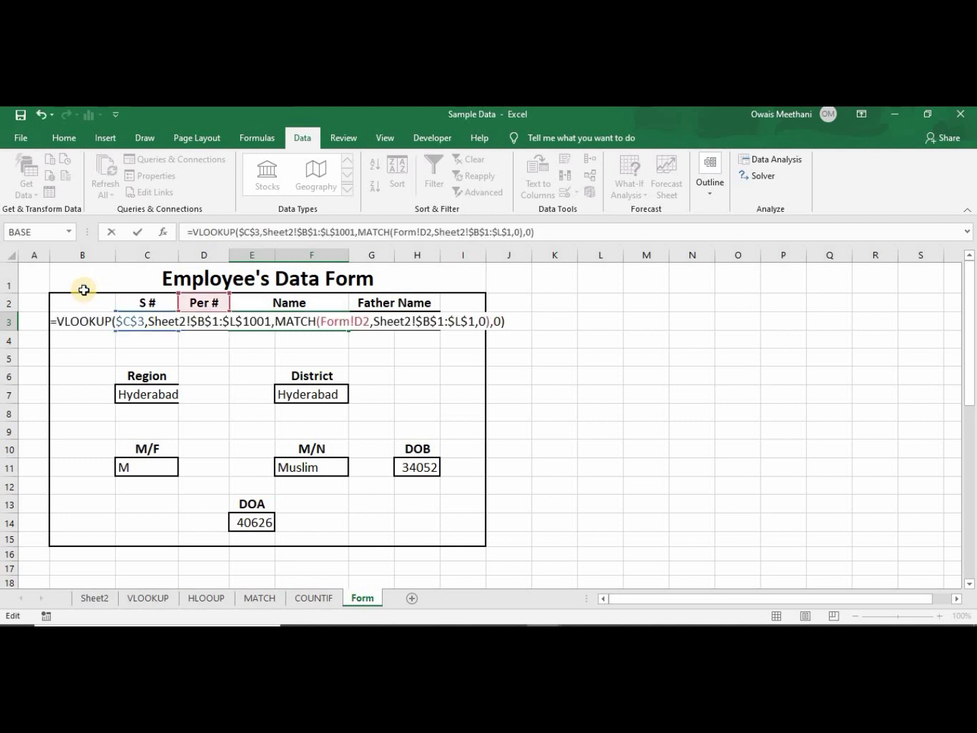
Change the MATCH lookup value in the E3 formula to Form!E2 and enter the formula.
key(Left)
key(Left)
key(Left)
key(Left)
key(Left)
key(Left)
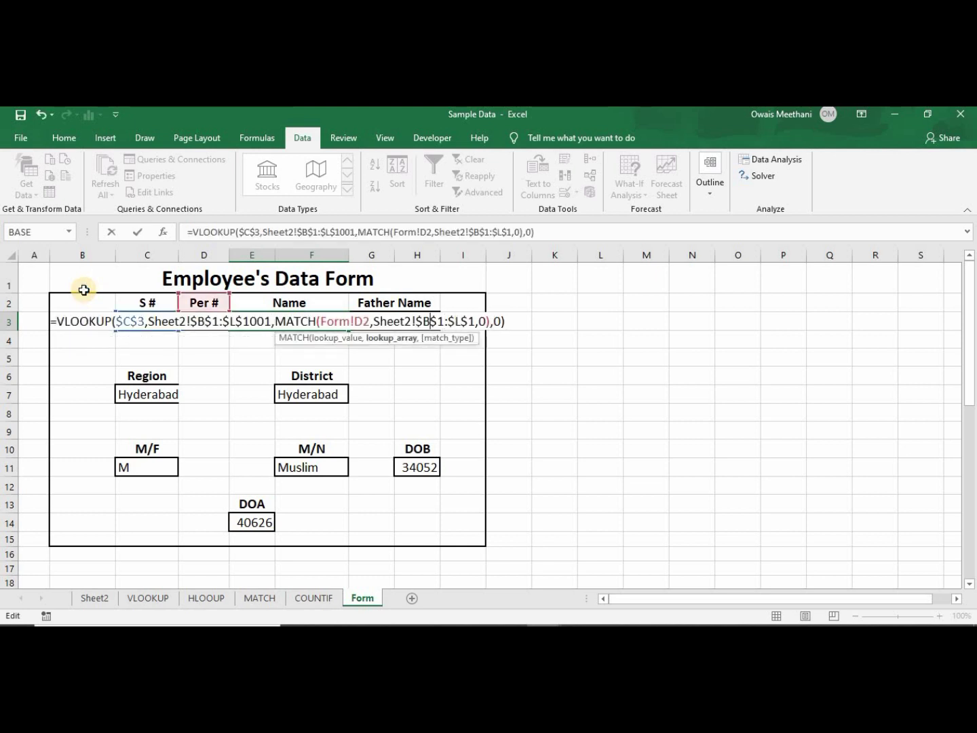
key(Left)
key(Left)
key(Left)
key(Left)
key(Left)
key(Left)
key(Left)
key(Left)
key(Left)
key(Left)
key(Left)
key(Left)
key(shift+Left)
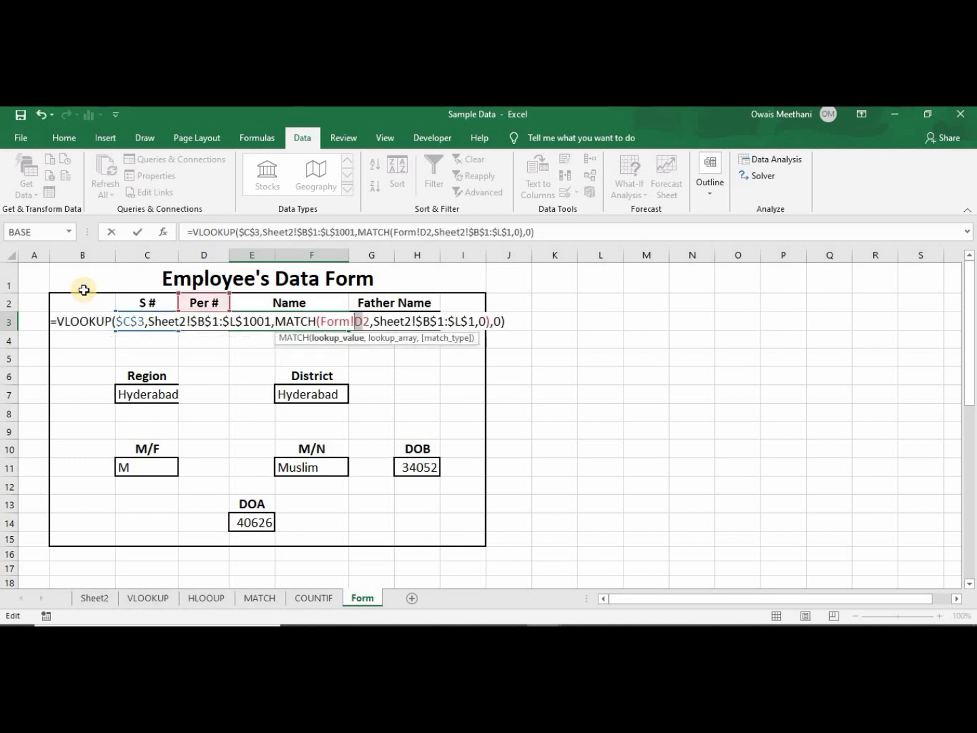
text(E)
key(Return)
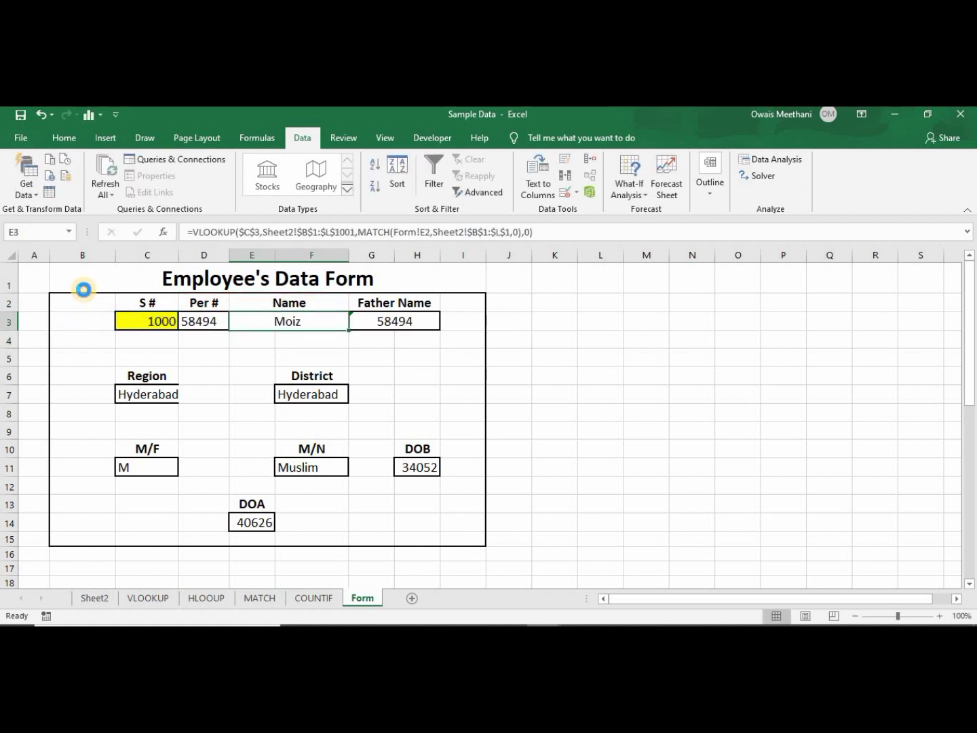
Copy the Name formula from E3 into the Father Name cell G3.
key(ctrl+c)
key(Right)
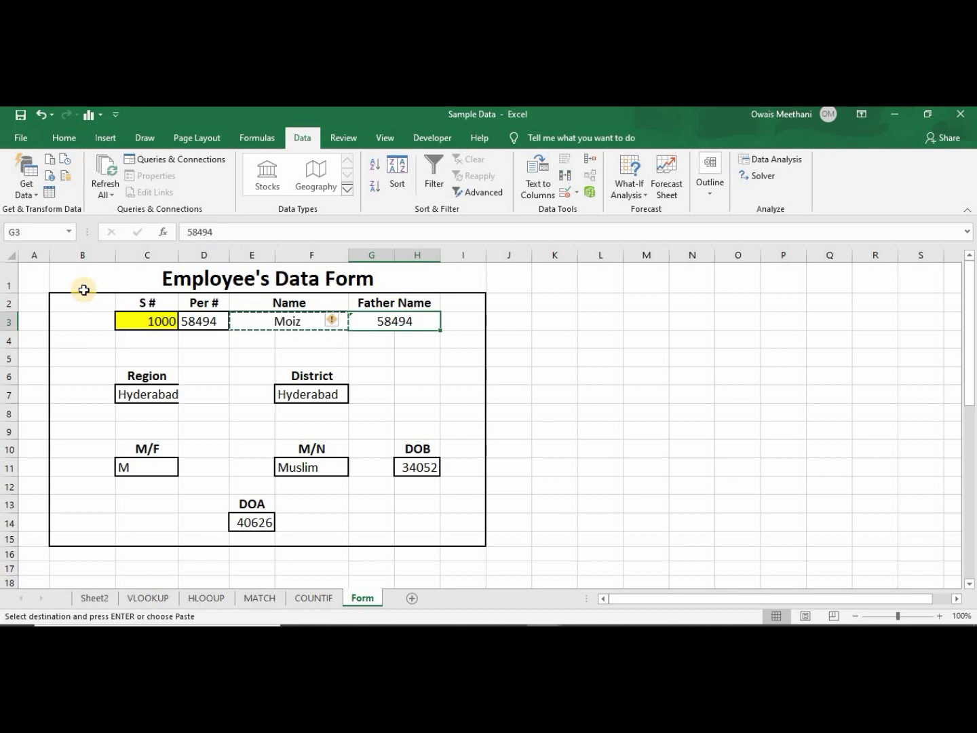
key(ctrl+v)
key(Down)
key(Up)
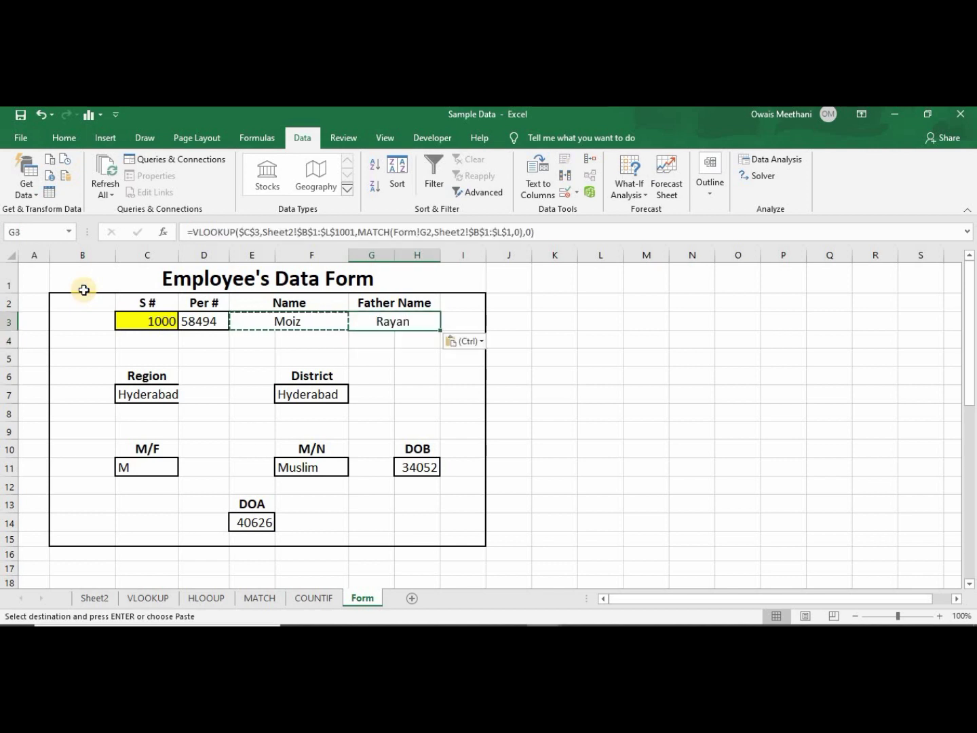
key(Left)
key(Left)
key(Left)
key(Left)
key(Left)
key(Right)
key(Right)
key(Right)
key(Right)
key(Down)
key(Down)
key(Down)
key(Down)
key(Down)
key(Down)
key(Down)
key(Down)
key(Down)
key(Down)
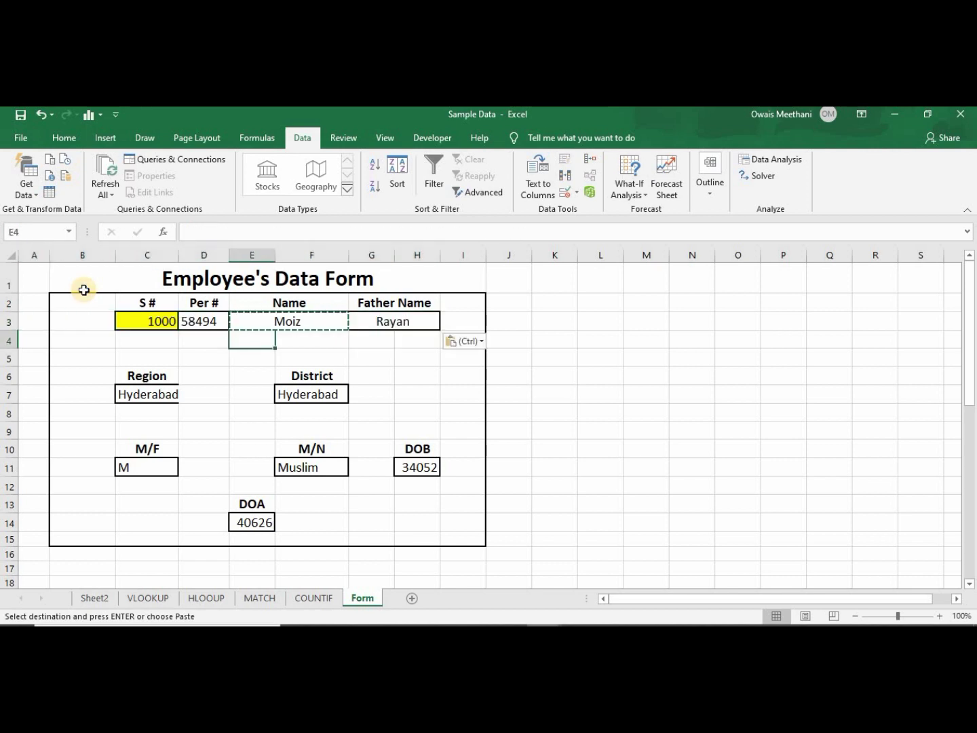
key(Down)
key(Left)
key(Left)
key(Left)
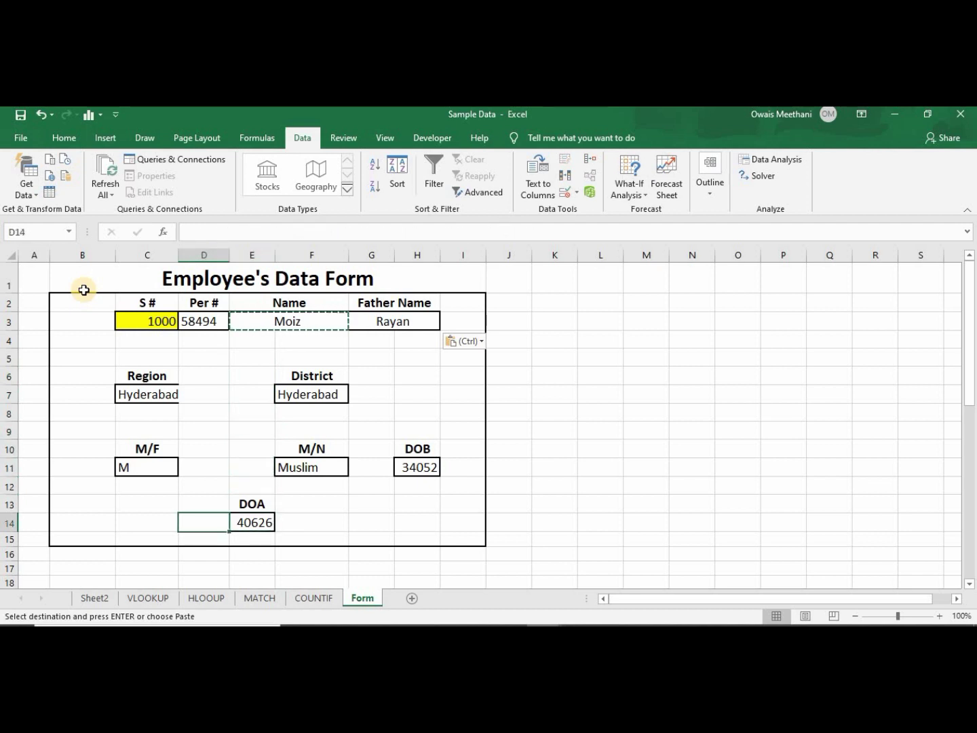
key(Up)
key(Up)
key(Up)
key(Up)
key(Up)
key(Up)
key(Up)
key(Up)
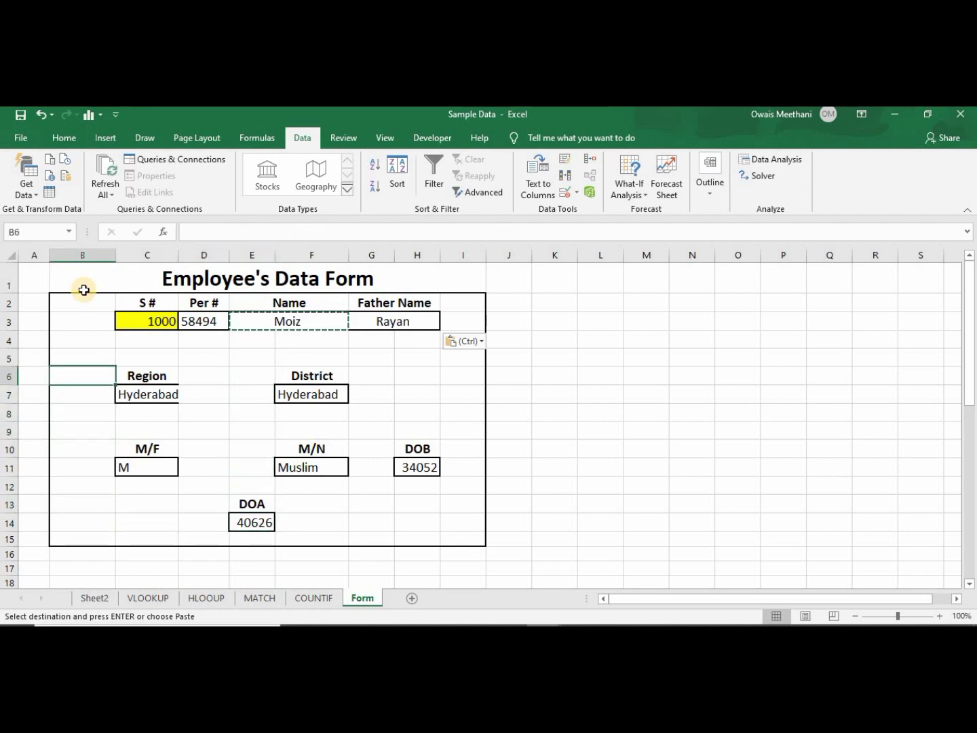
Test the form by entering 1 and then 5 in the S # cell C3.
key(Right)
key(Escape)
text(1)
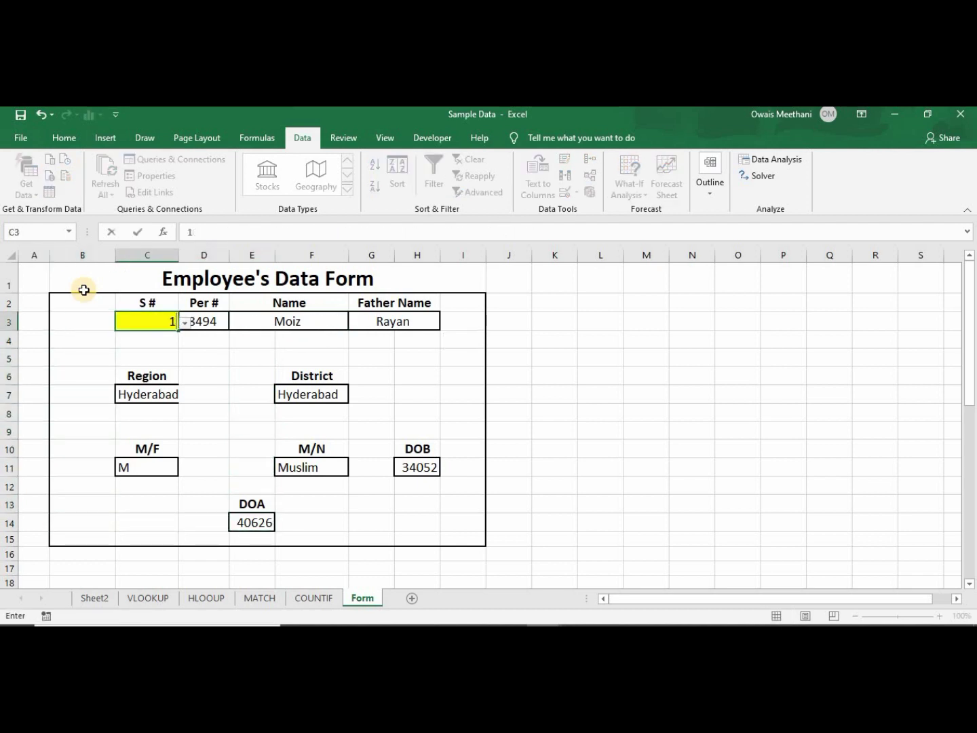
key(Return)
key(Up)
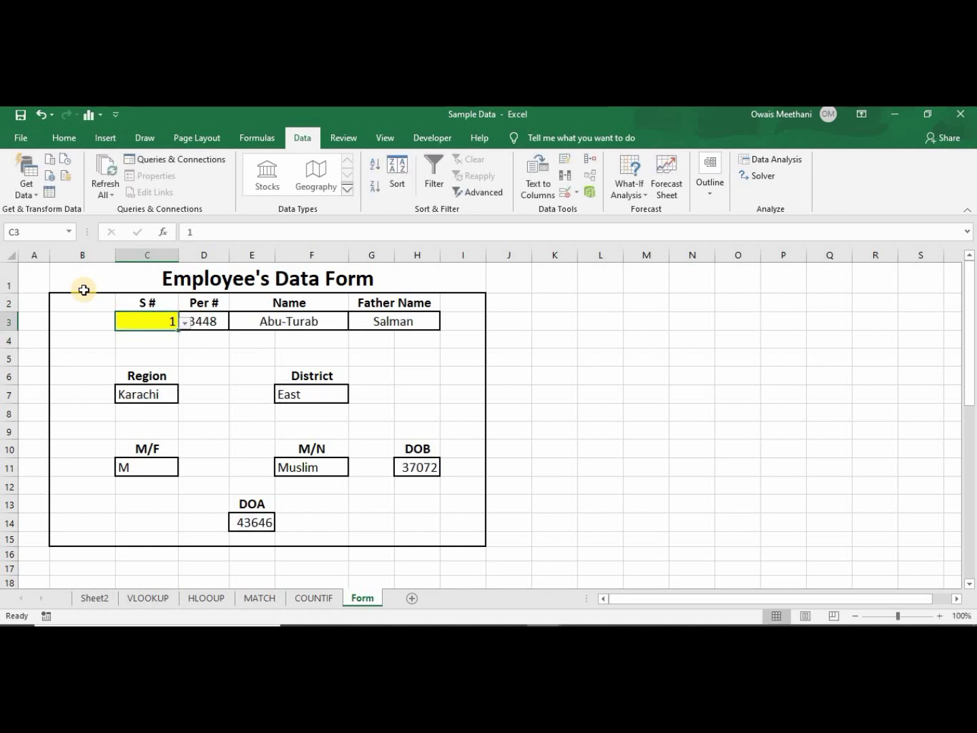
text(5)
key(Return)
key(Up)
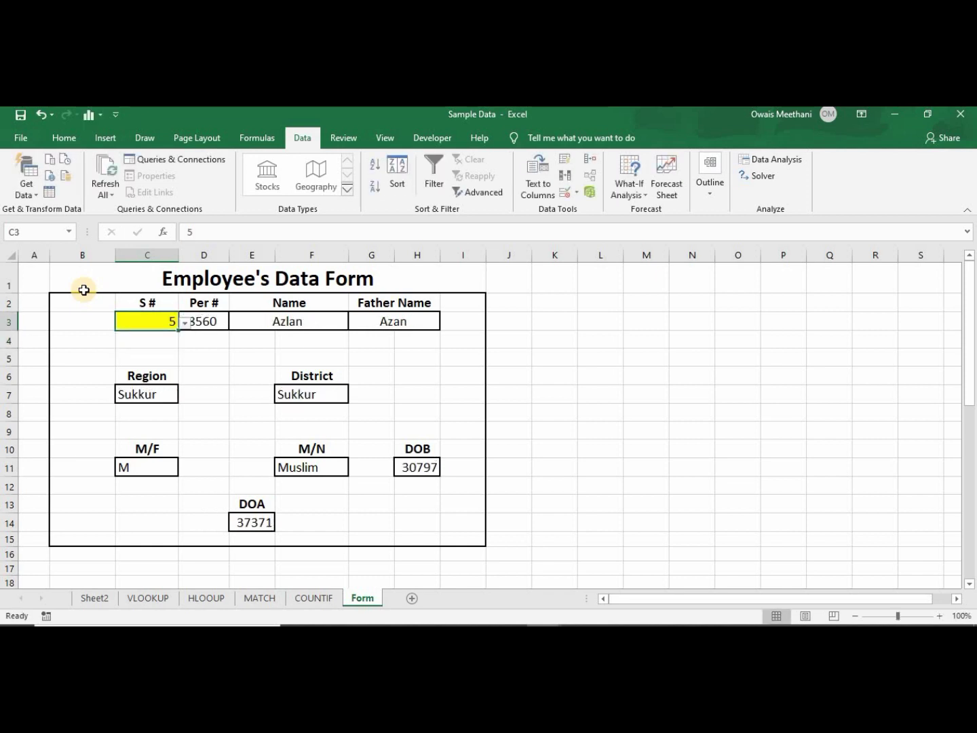
Test the form by entering 6, 7 and then 8 in the S # cell C3.
text(6)
key(Return)
key(Up)
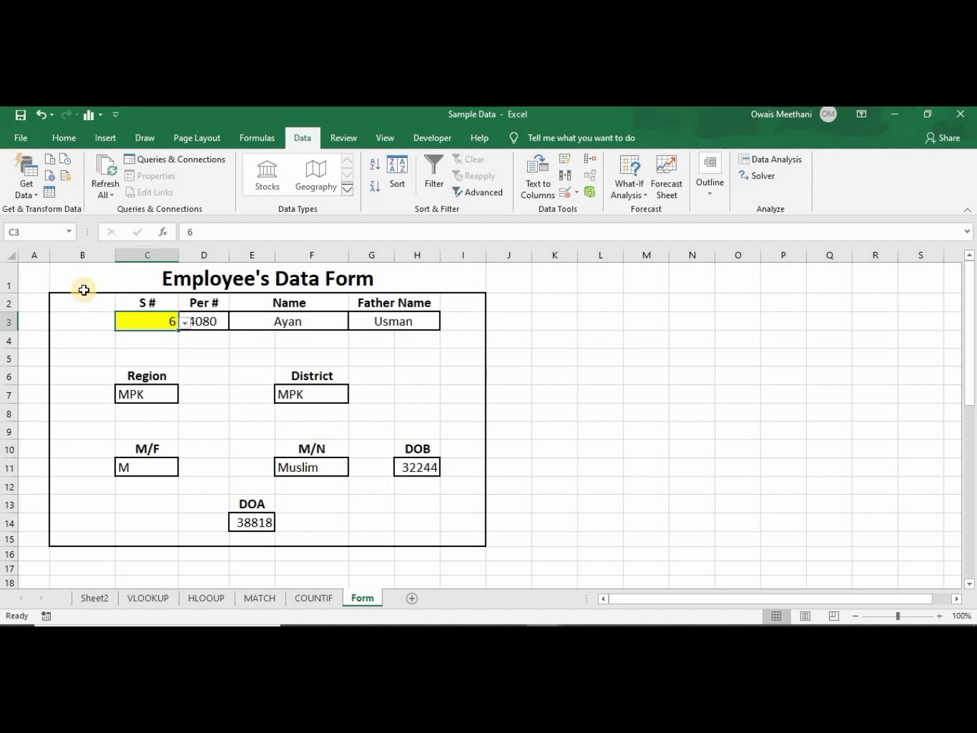
text(7)
key(Return)
key(Up)
text(7)
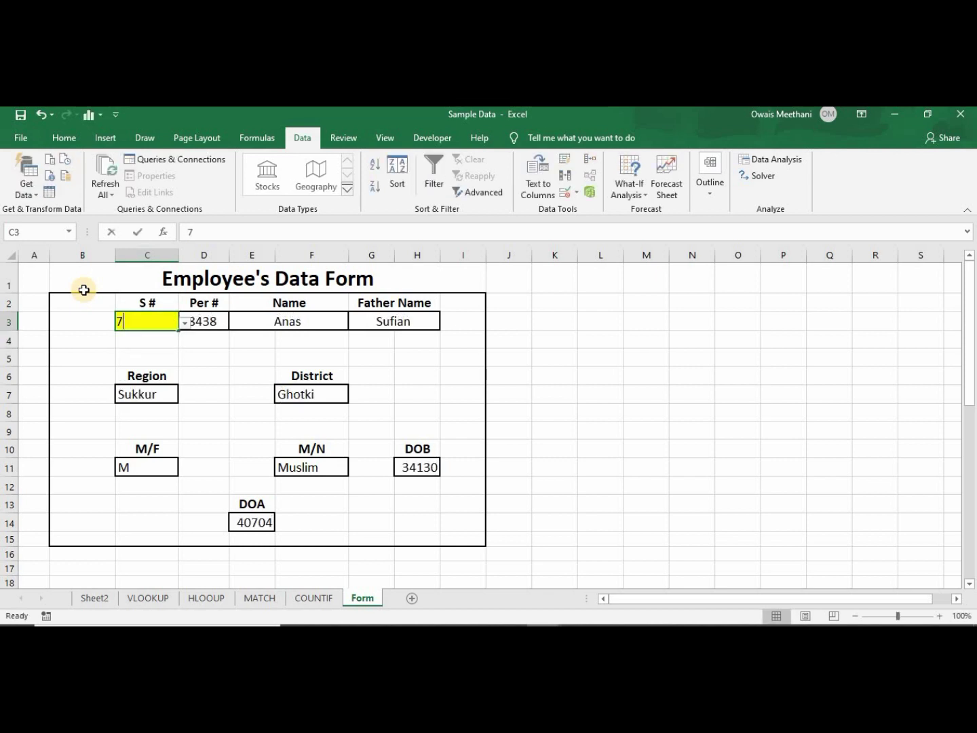
key(BackSpace)
text(8)
key(Return)
key(Up)
Examine the form's looked-up fields, including how the DOB and DOA values are displayed.
key(Right)
key(Right)
key(Right)
key(Right)
key(Down)
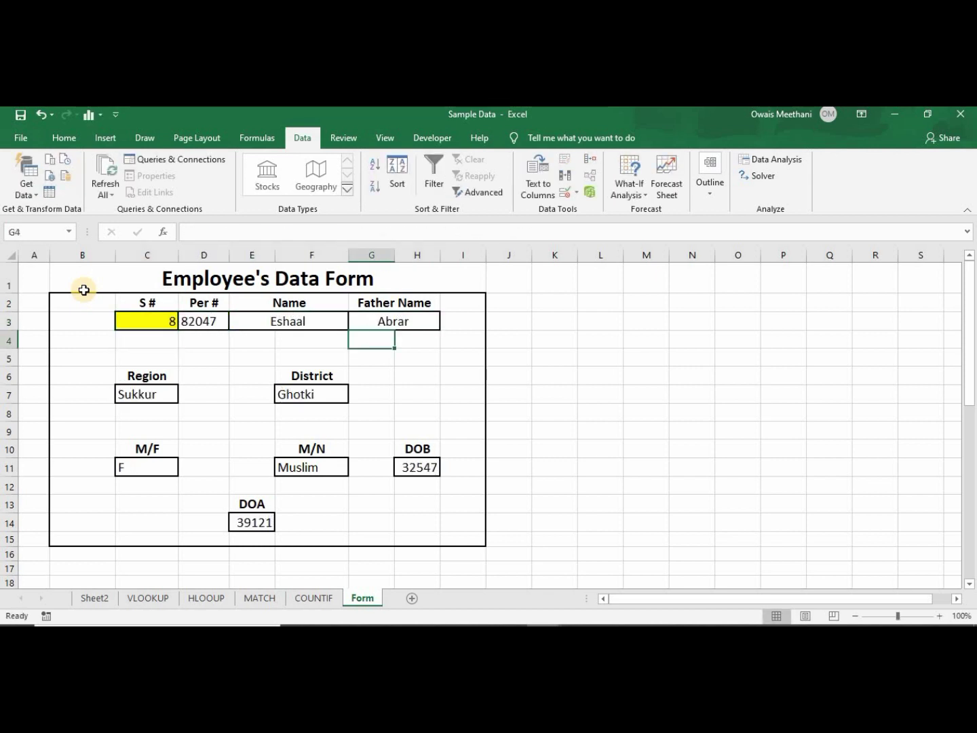
key(Down)
key(Down)
key(Down)
key(Down)
key(Down)
key(Down)
key(Down)
key(Right)
key(Down)
key(Down)
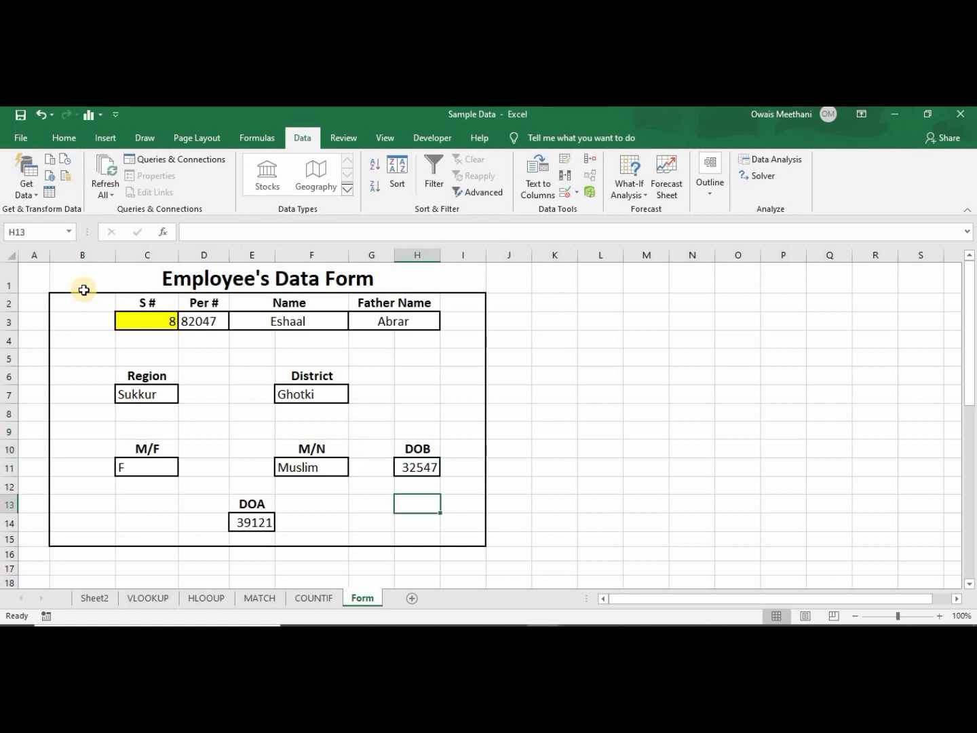
key(Down)
key(Left)
key(Left)
key(Left)
key(Left)
key(Right)
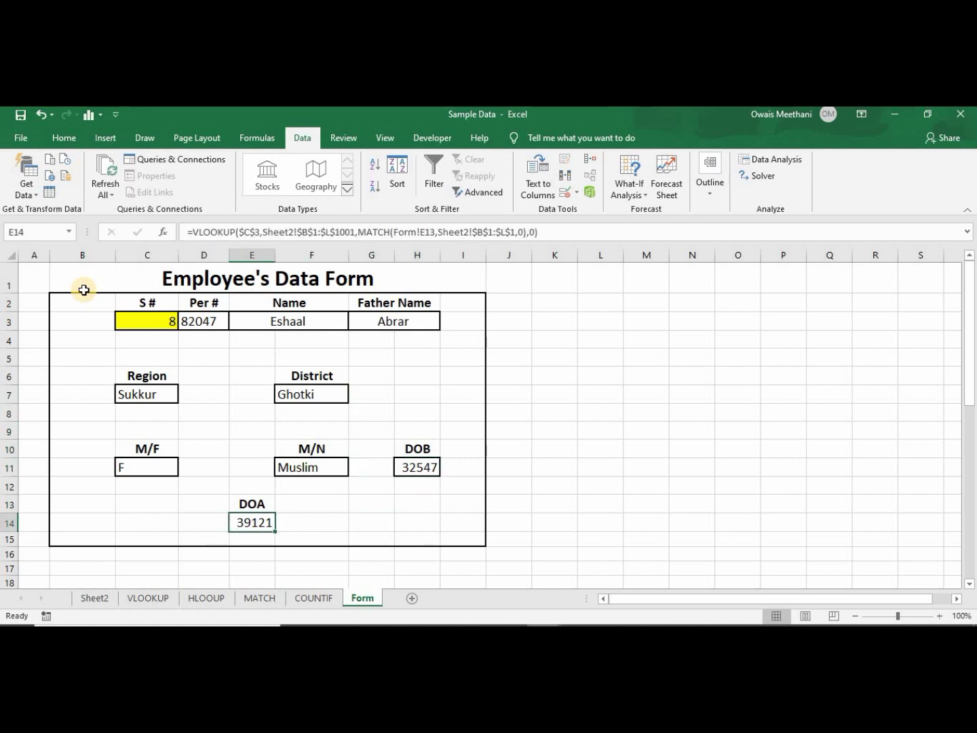
Format the DOB cell H11 and the DOA cell E14 together as Short Date.
key(Right)
key(Right)
key(Right)
key(Up)
key(Up)
key(Up)
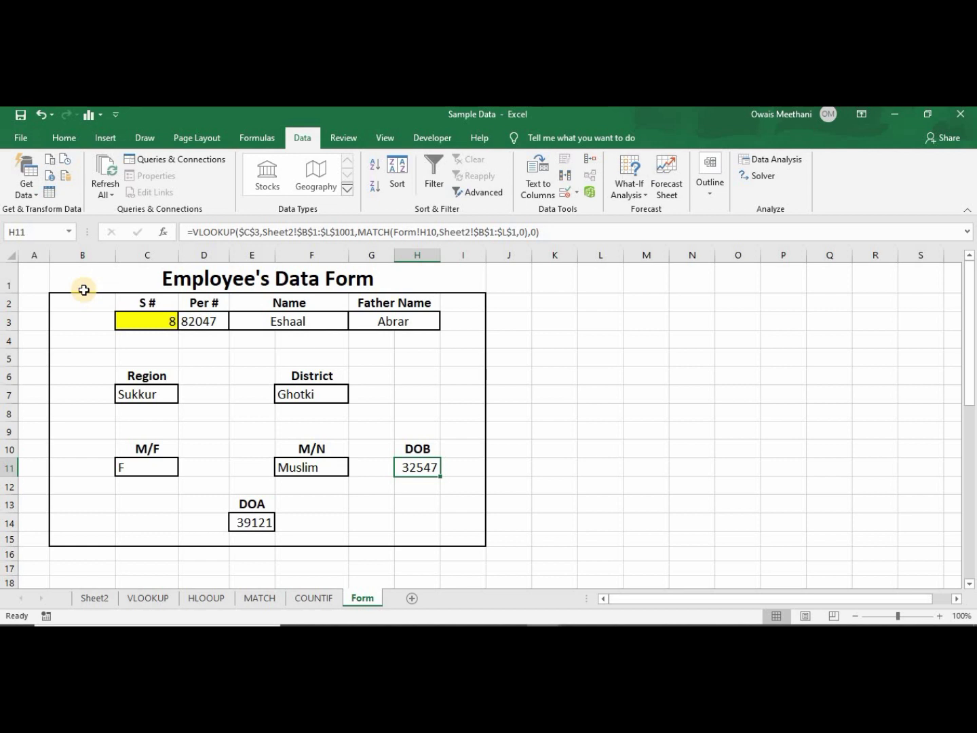
ctrl+click(258, 524)
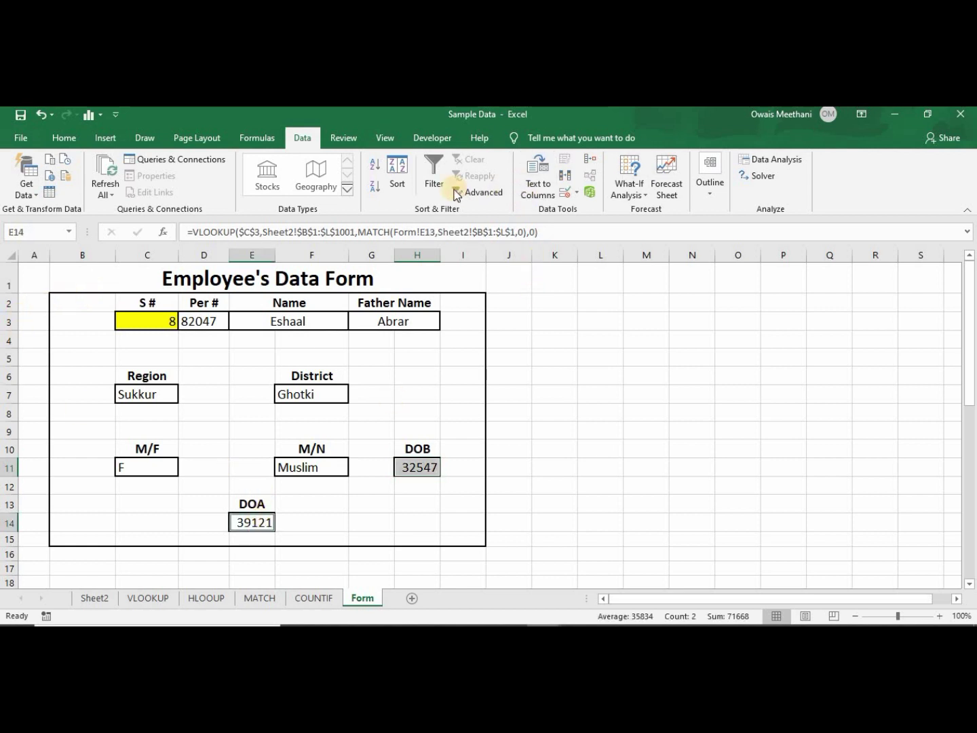
click(73, 138)
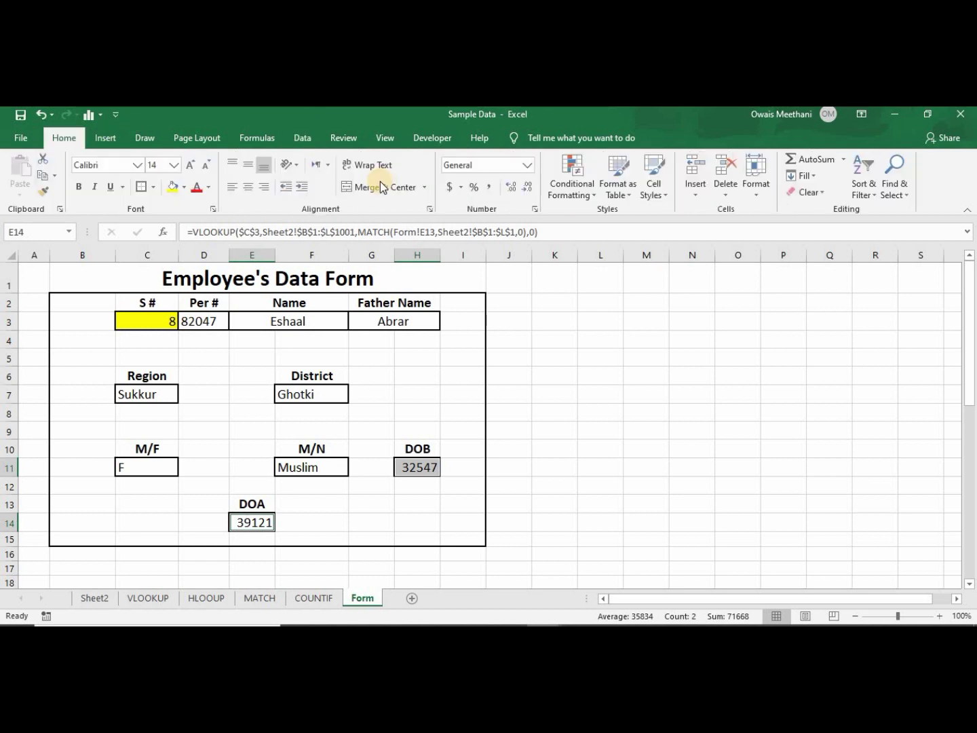
click(526, 169)
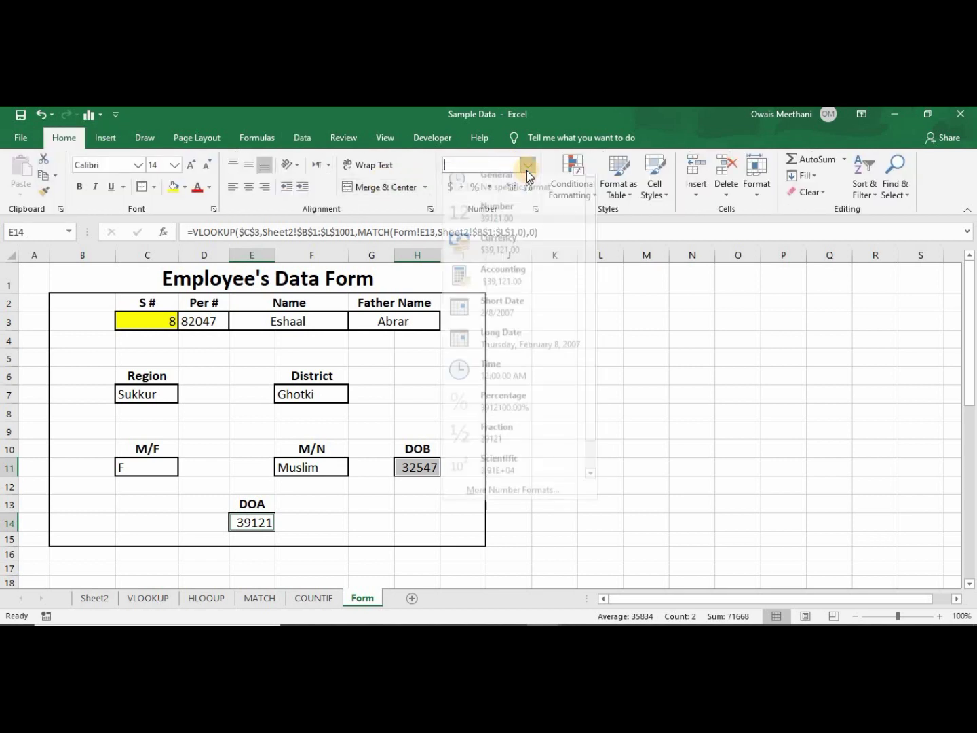
click(528, 311)
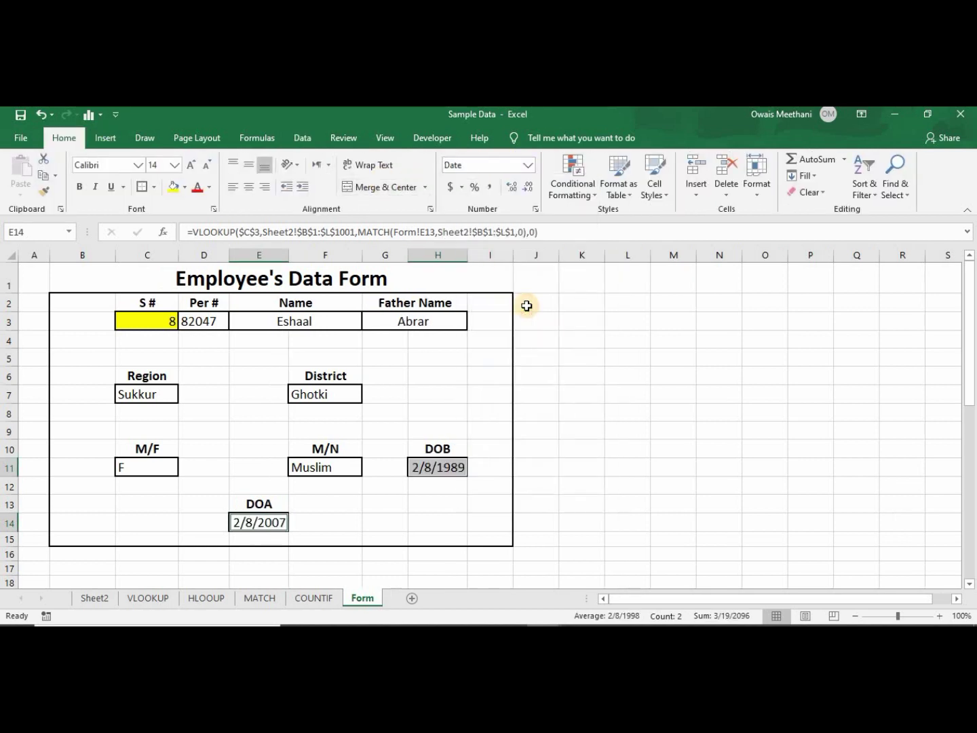
click(472, 428)
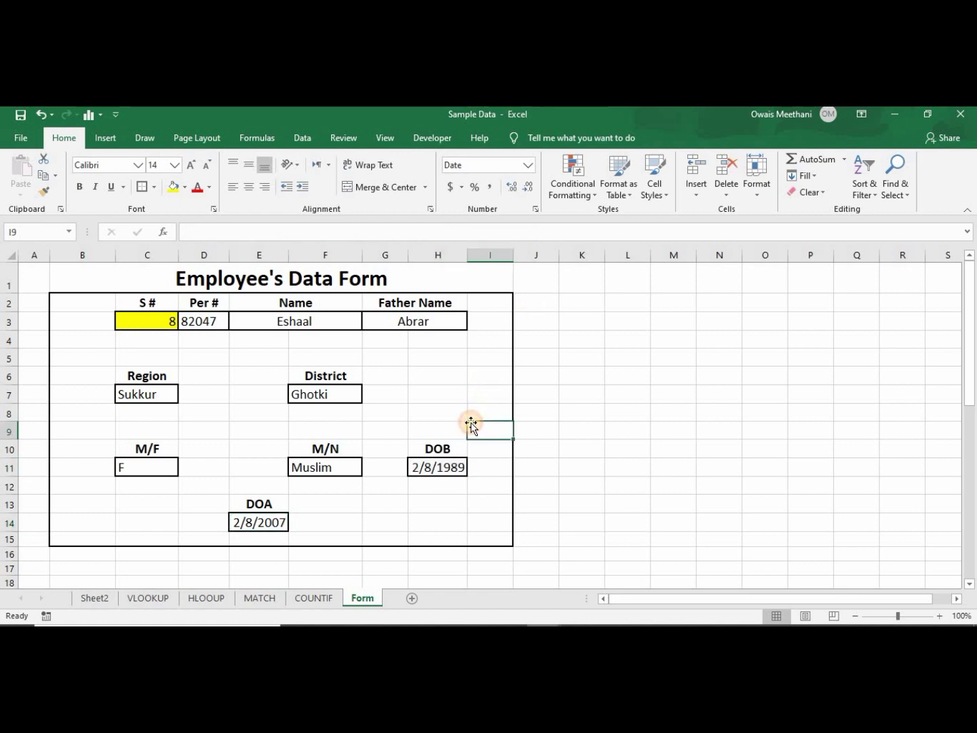
Check the date display in the DOB cell H11 and the DOA cell E14.
click(437, 468)
key(Down)
key(Down)
key(Down)
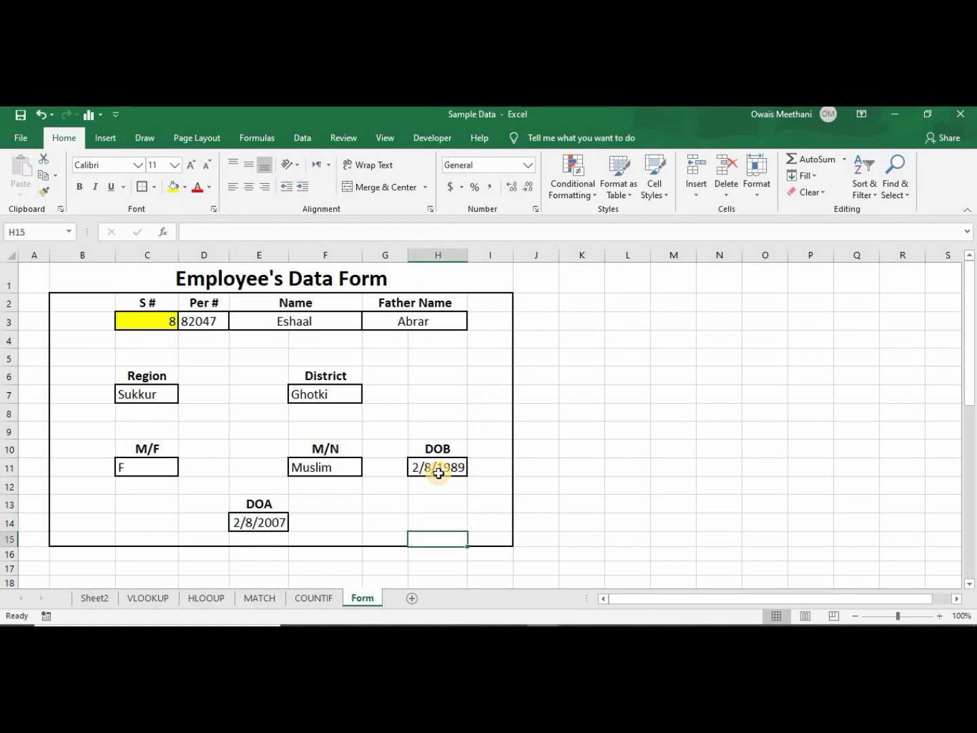
key(Up)
key(Left)
key(Left)
key(Left)
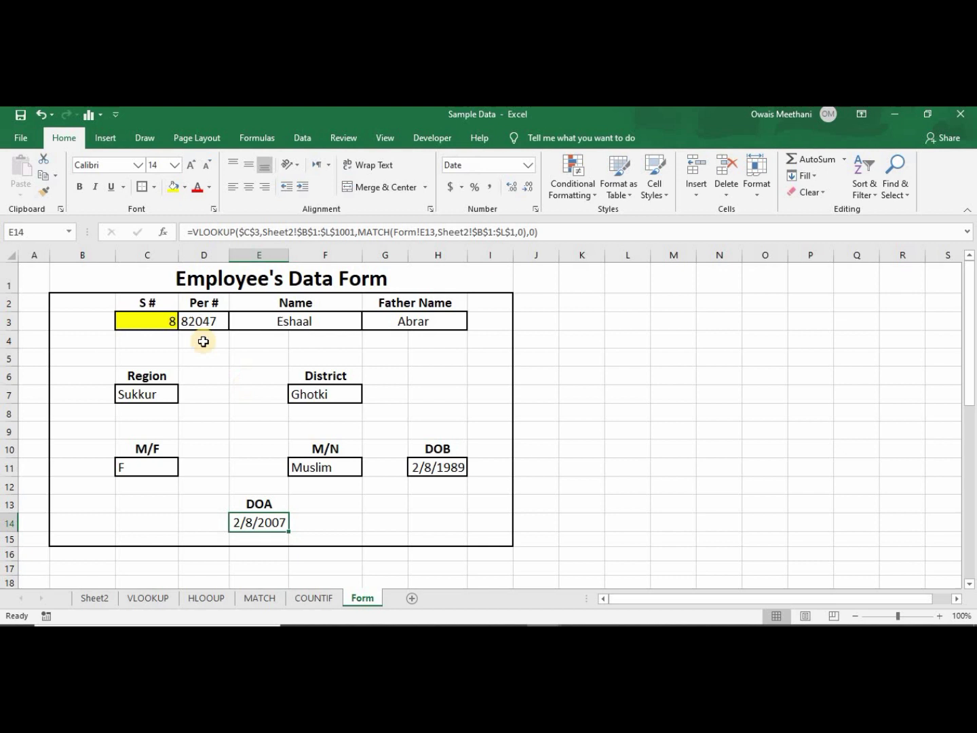
Choose 14 from the drop-down list of the S # cell C3.
click(163, 320)
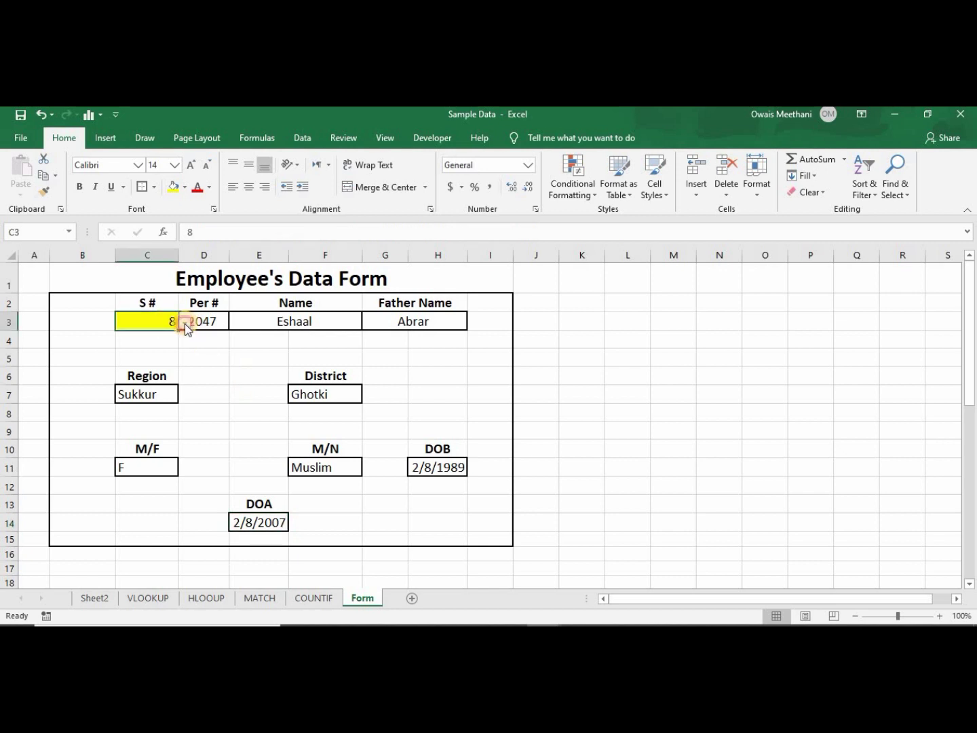
click(185, 324)
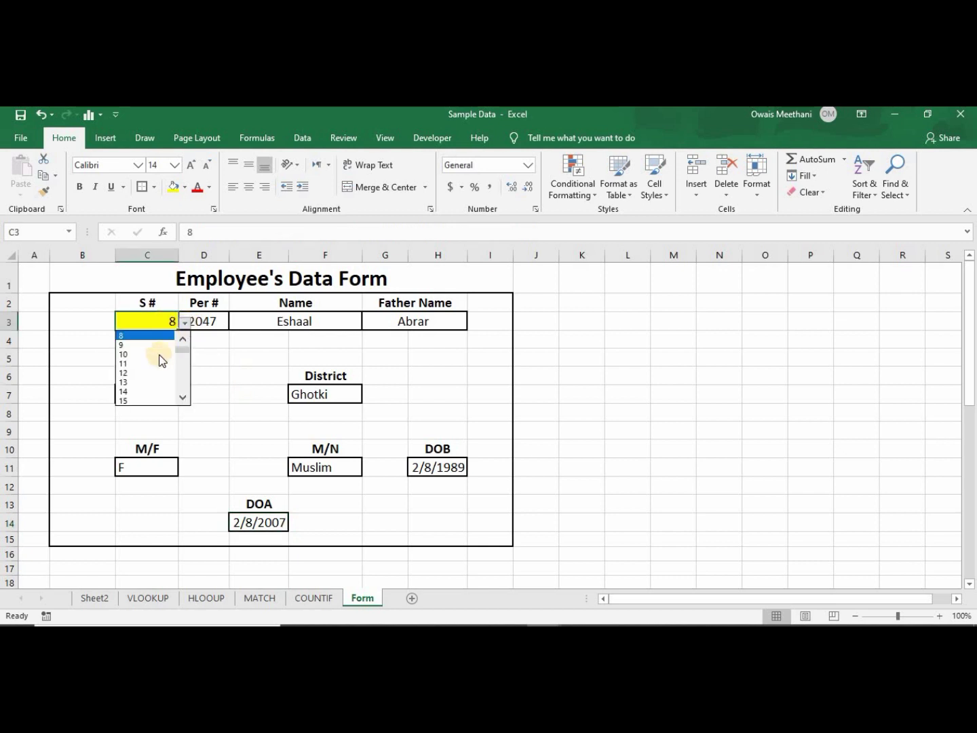
click(150, 391)
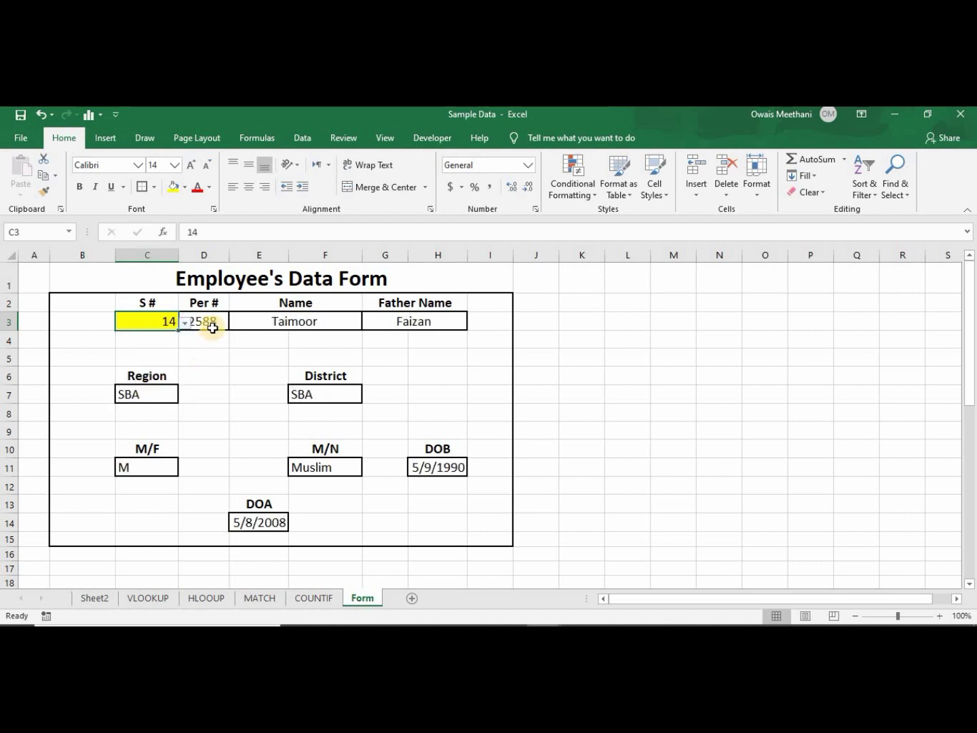
Review the form's fields for the chosen S #, from Per # and the names through Region, District, M/F, M/N, DOB and DOA.
click(212, 326)
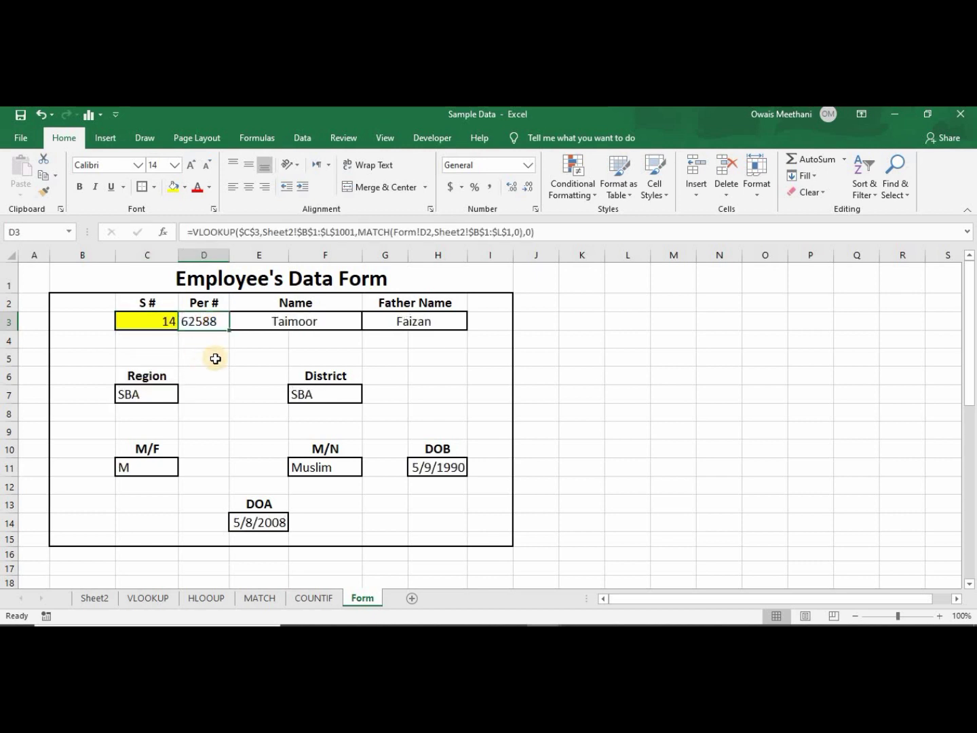
key(Right)
key(Right)
key(Right)
key(Down)
key(Down)
key(Down)
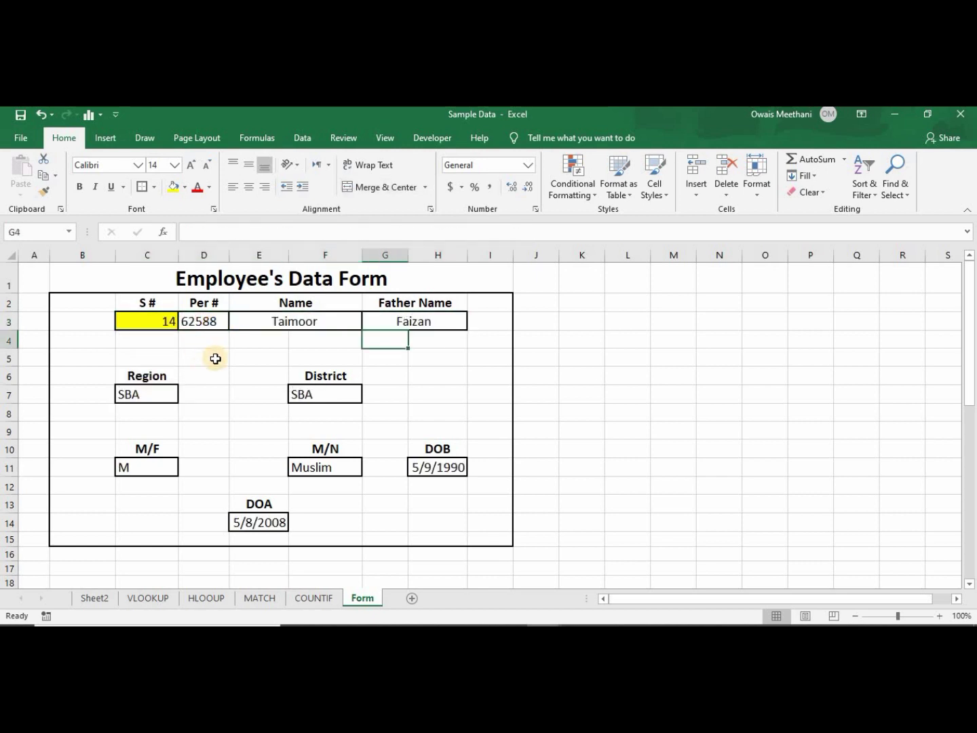
key(Down)
key(Left)
key(Left)
key(Left)
key(Left)
key(Down)
key(Down)
key(Down)
key(Down)
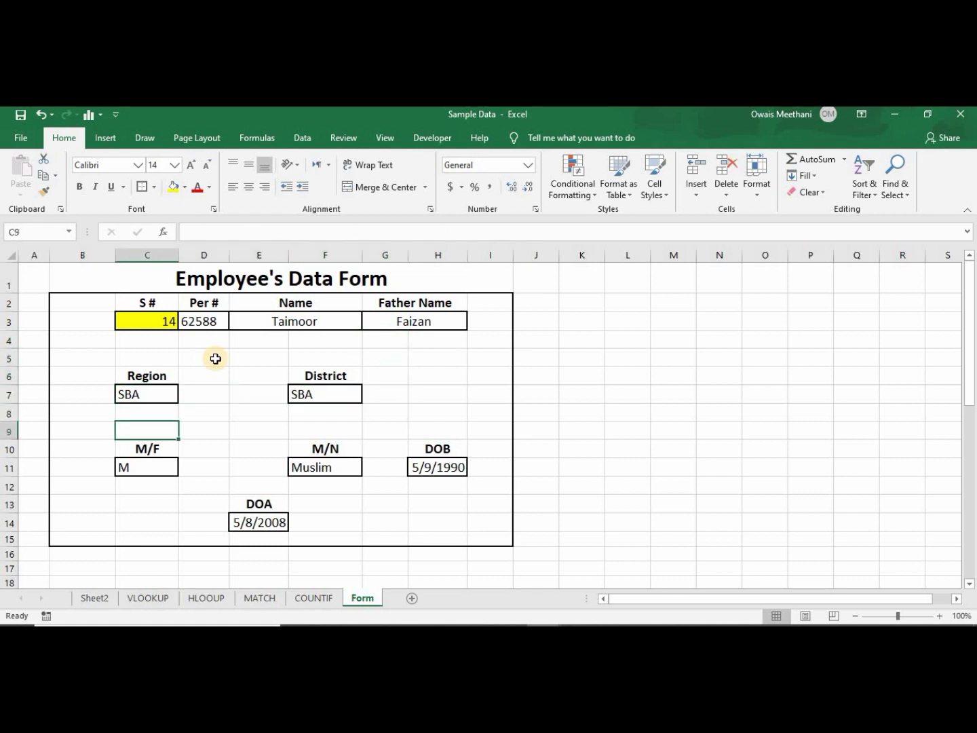
key(Right)
key(Right)
key(Right)
key(Right)
key(Right)
key(Right)
key(Down)
key(Down)
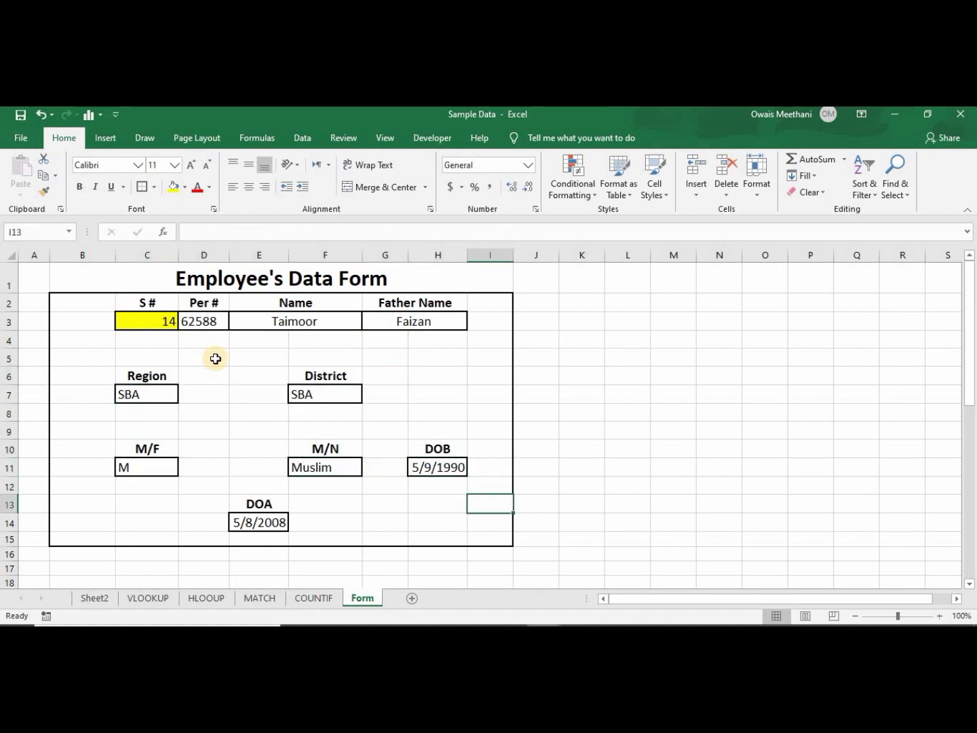
key(Down)
key(Left)
key(Left)
key(Left)
key(Left)
key(Left)
key(Up)
key(Up)
key(Up)
key(Up)
key(Up)
key(Up)
key(Up)
key(Up)
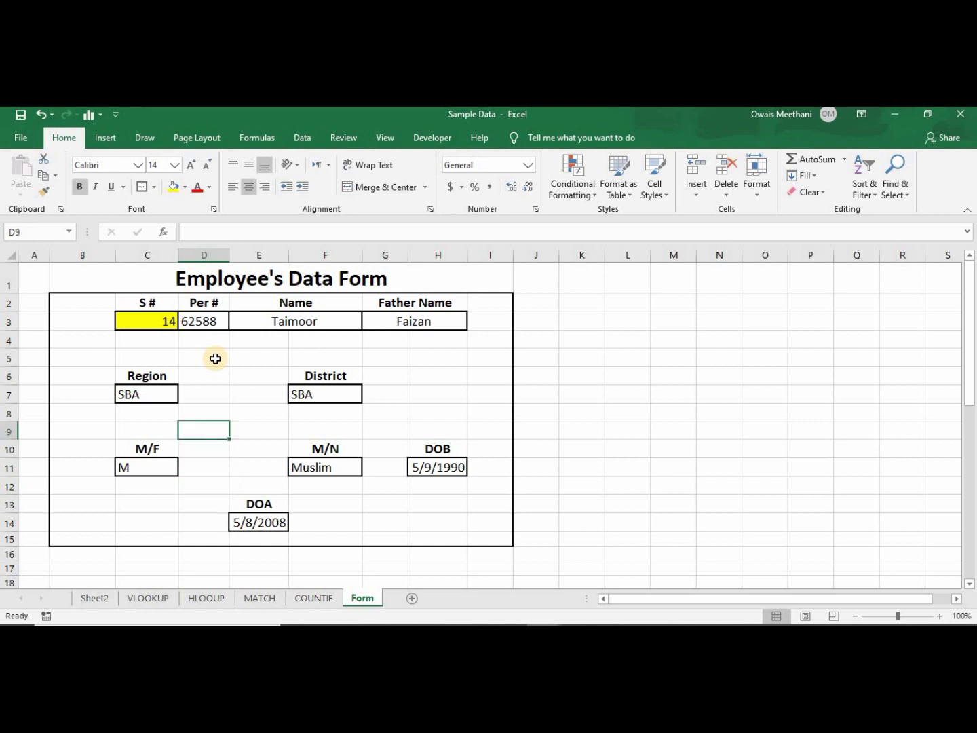
key(Up)
key(Up)
key(Up)
key(Up)
key(Up)
key(Down)
key(Down)
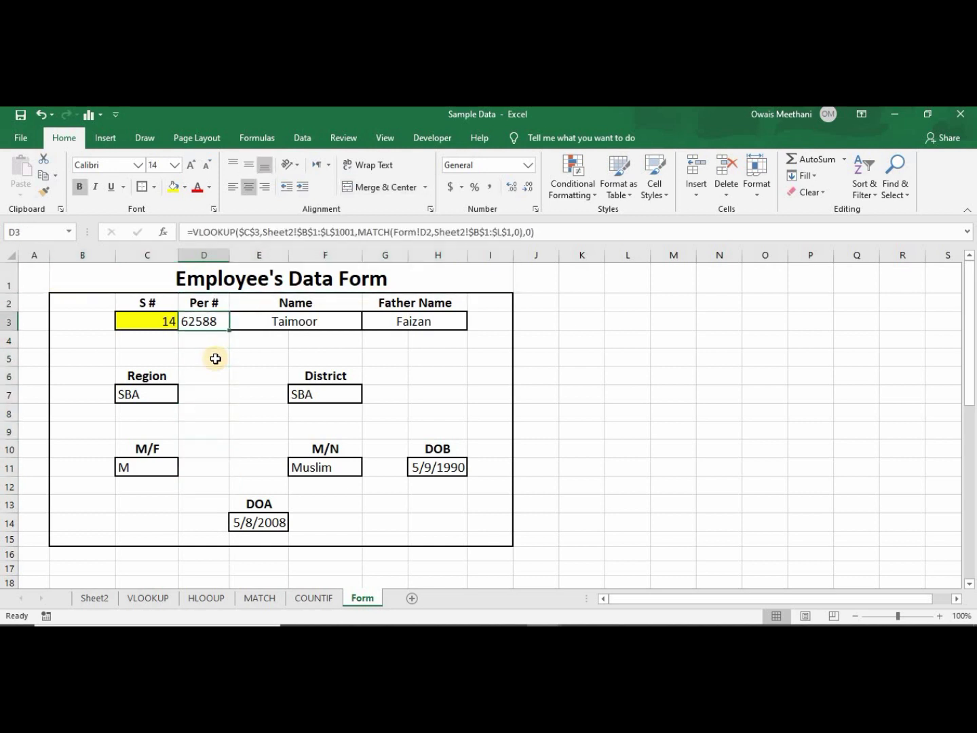
key(Down)
key(Down)
key(Down)
key(Down)
key(Down)
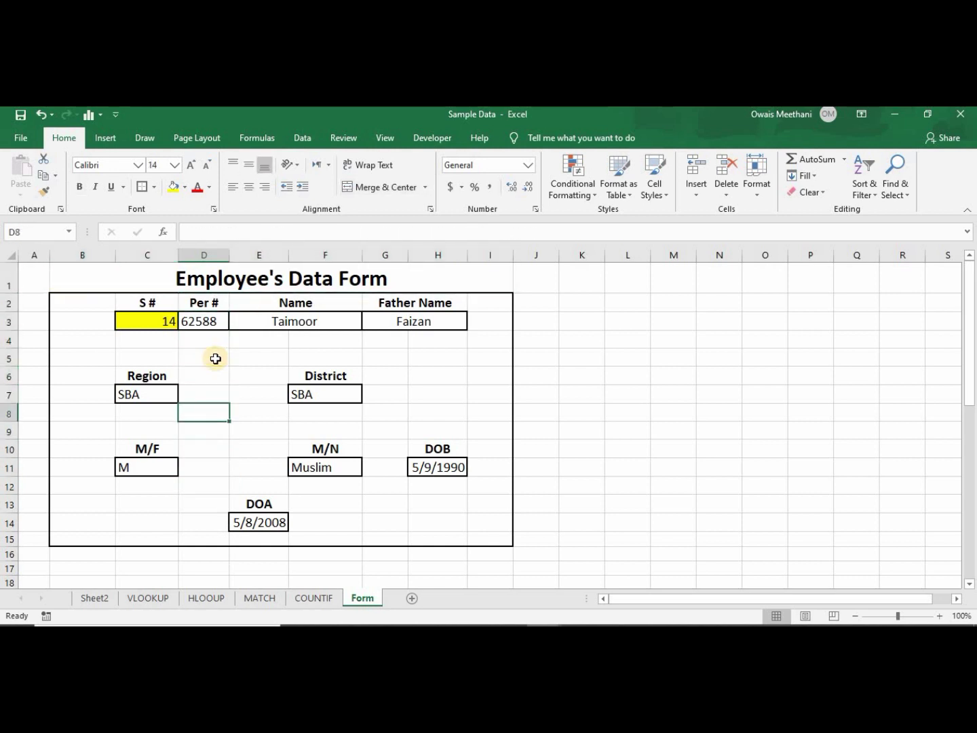